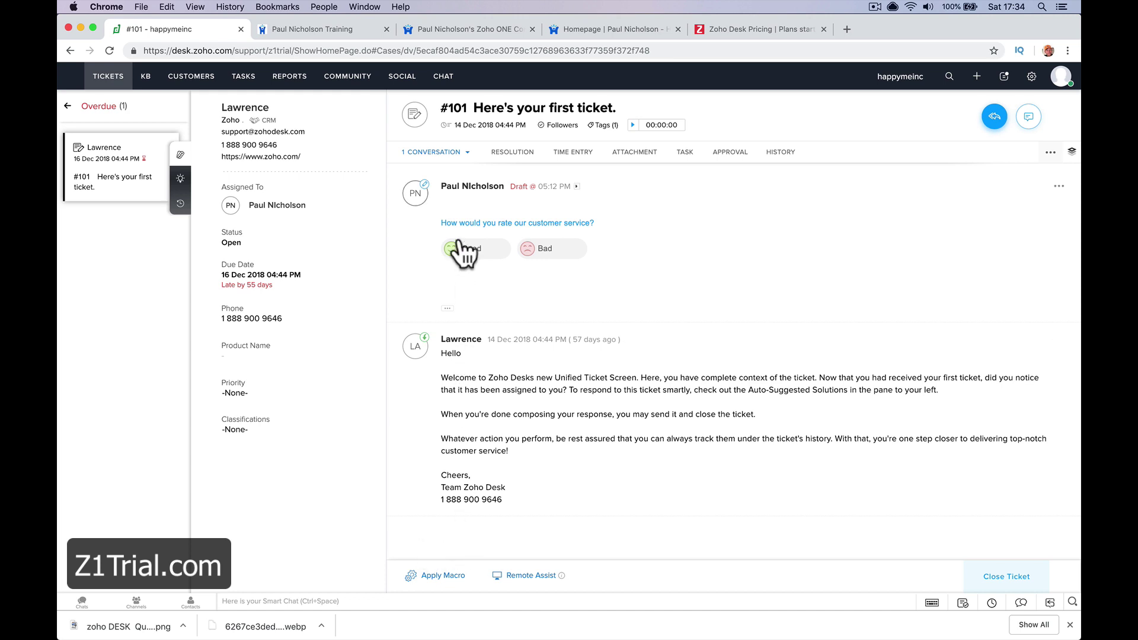
On the Training help center portal tab, highlight the 'support.' subdomain, then start a new ticket
{"action": "left_click", "coordinate": [415, 35]}
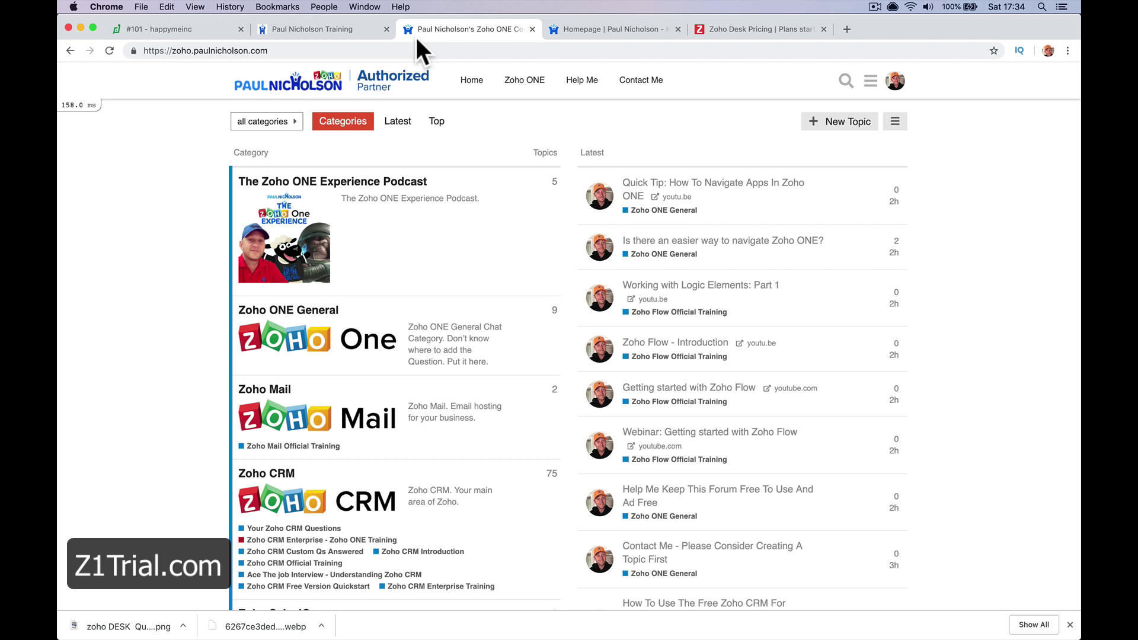
{"action": "left_click", "coordinate": [340, 35]}
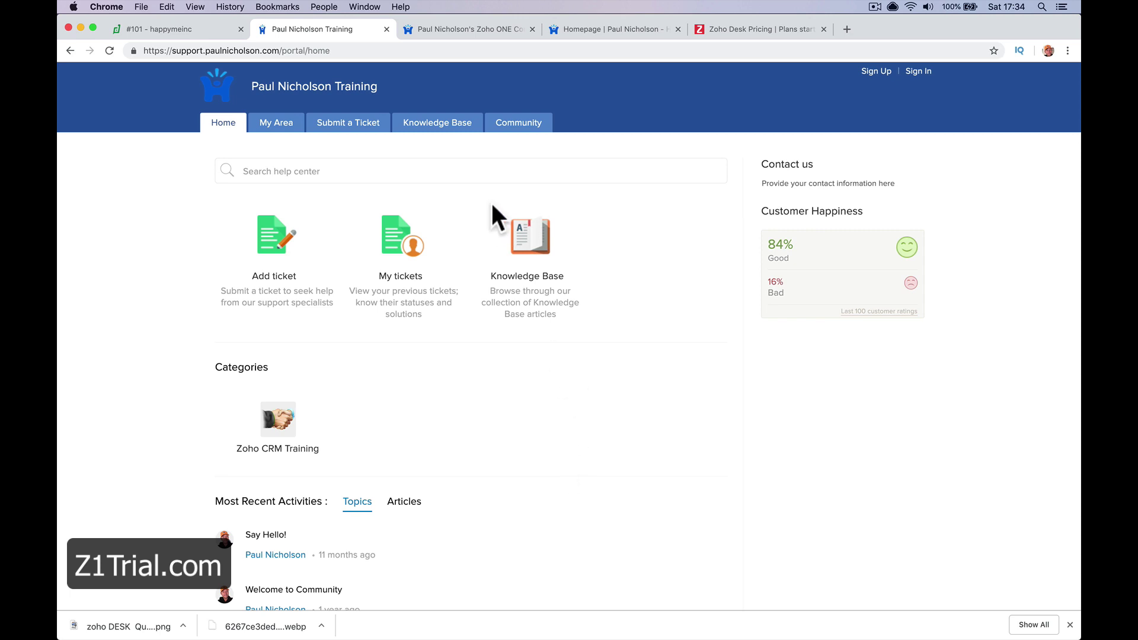
{"action": "left_click_drag", "start_coordinate": [171, 51], "coordinate": [206, 49]}
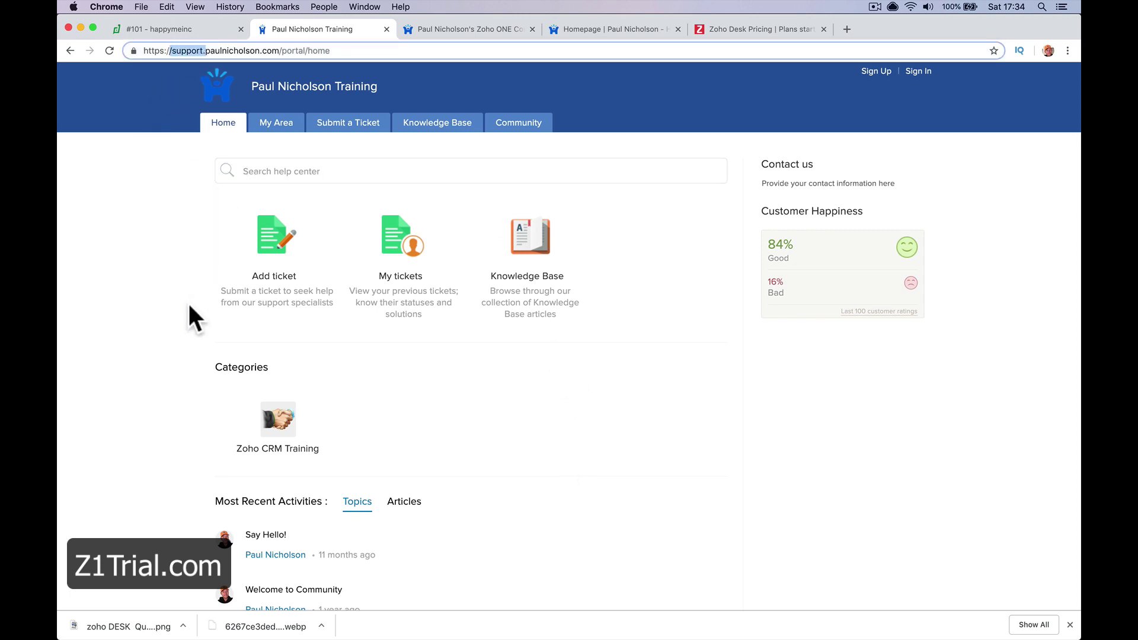
{"action": "left_click", "coordinate": [344, 370]}
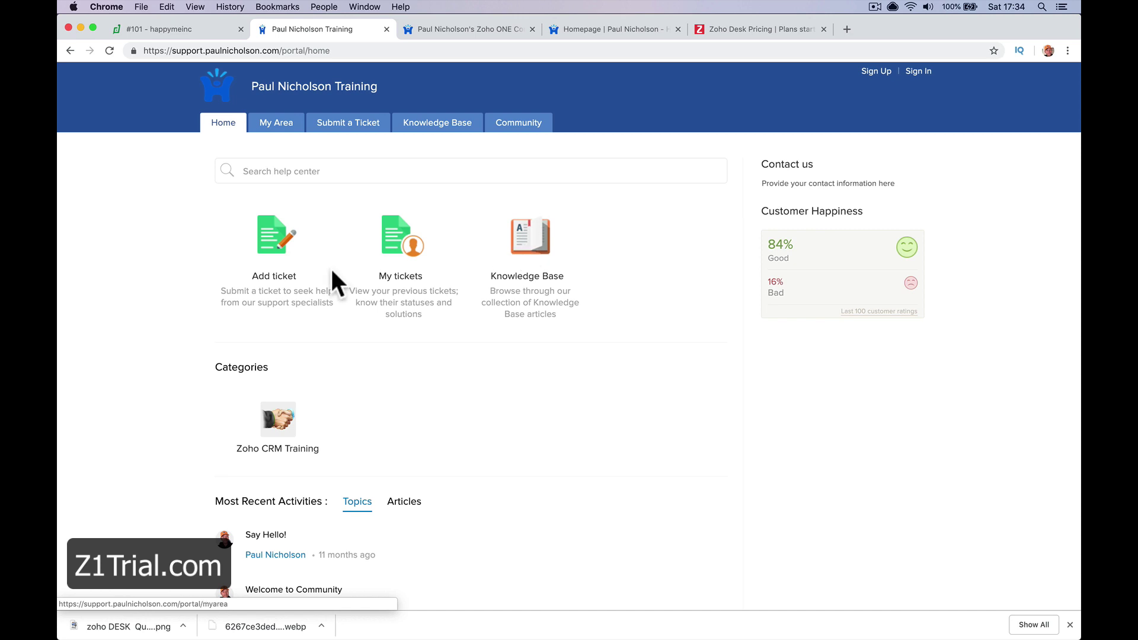
{"action": "left_click", "coordinate": [270, 243]}
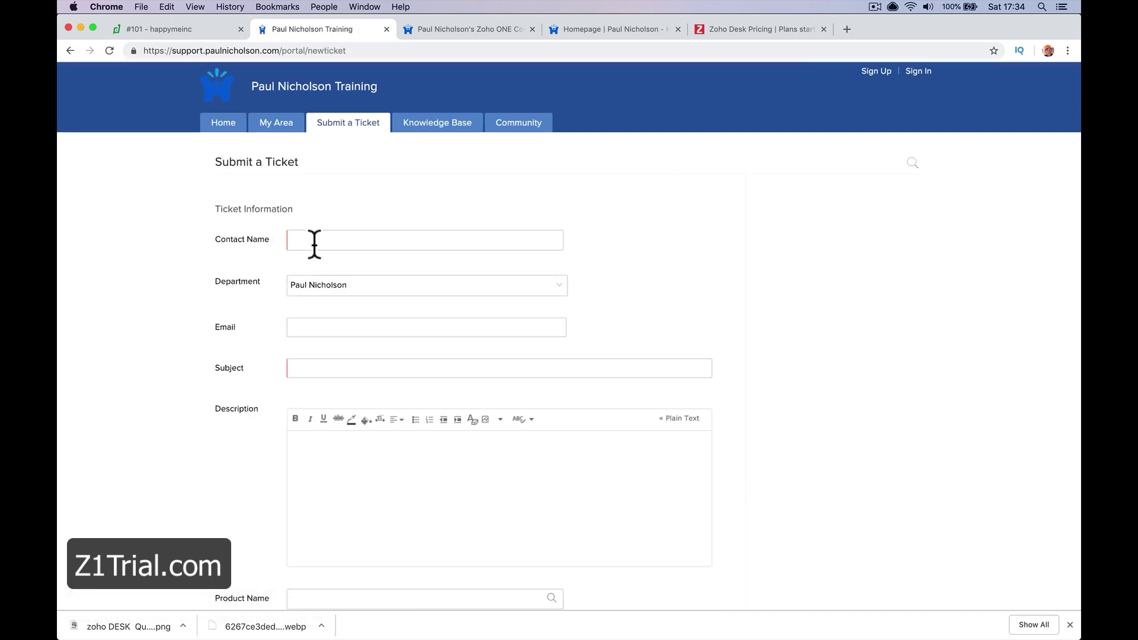
Set the ticket's Product Name to Zoho ONE Partner, replacing an initial Zoho CRM Training choice
{"action": "scroll", "coordinate": [347, 326], "scroll_direction": "down", "scroll_amount": 2}
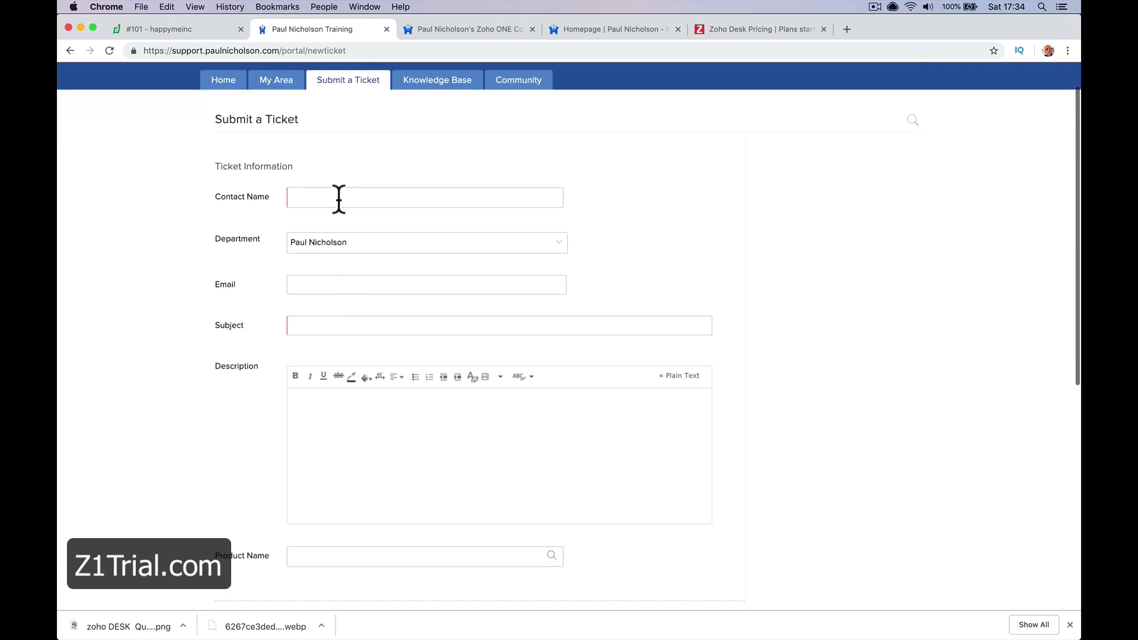
{"action": "scroll", "coordinate": [350, 329], "scroll_direction": "down", "scroll_amount": 6}
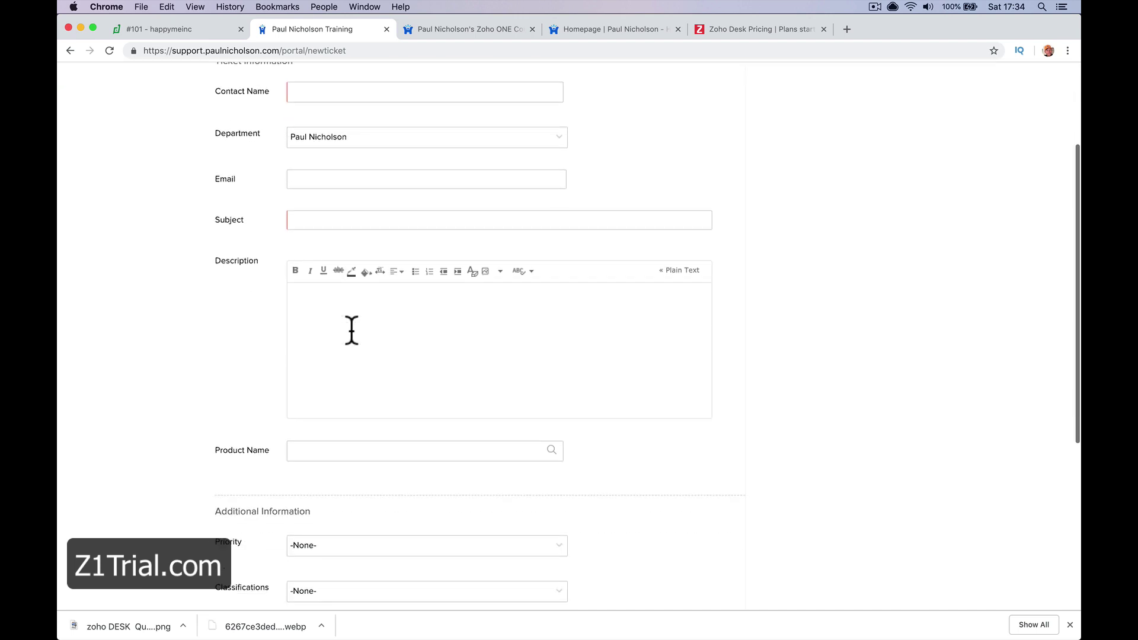
{"action": "scroll", "coordinate": [383, 379], "scroll_direction": "down", "scroll_amount": 2}
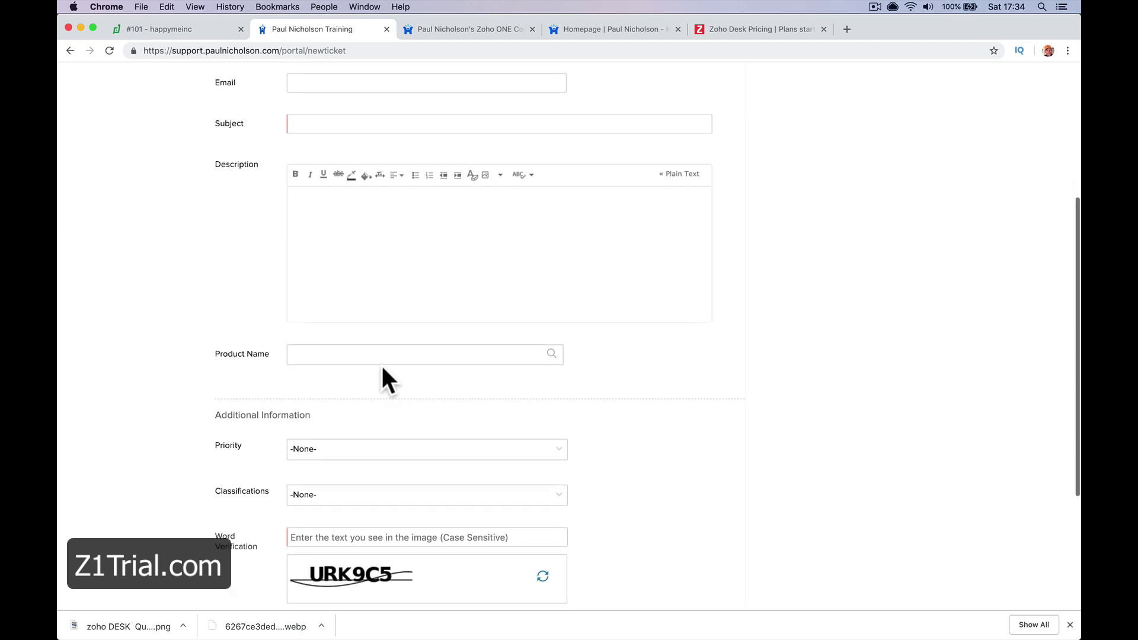
{"action": "left_click", "coordinate": [375, 354]}
{"action": "left_click", "coordinate": [551, 354]}
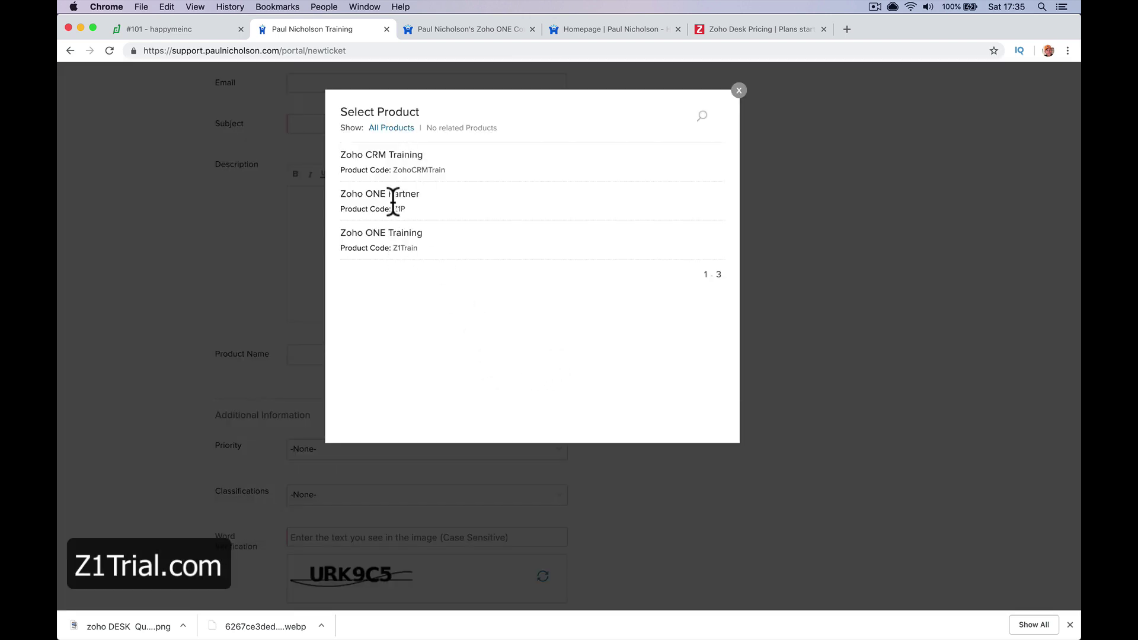
{"action": "left_click", "coordinate": [392, 161]}
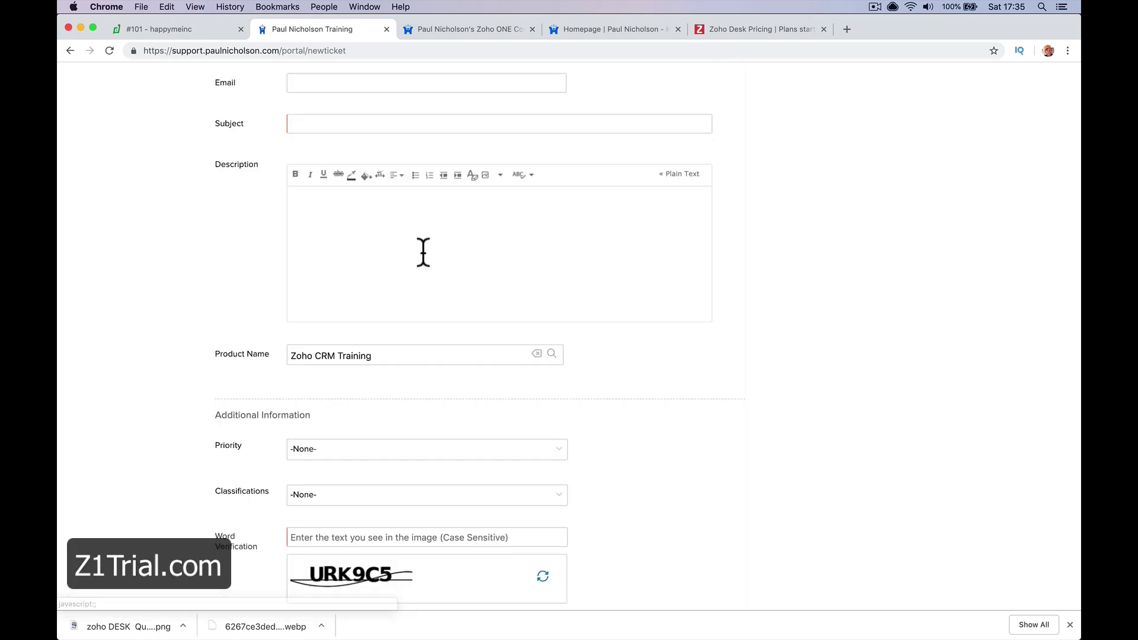
{"action": "left_click", "coordinate": [552, 354]}
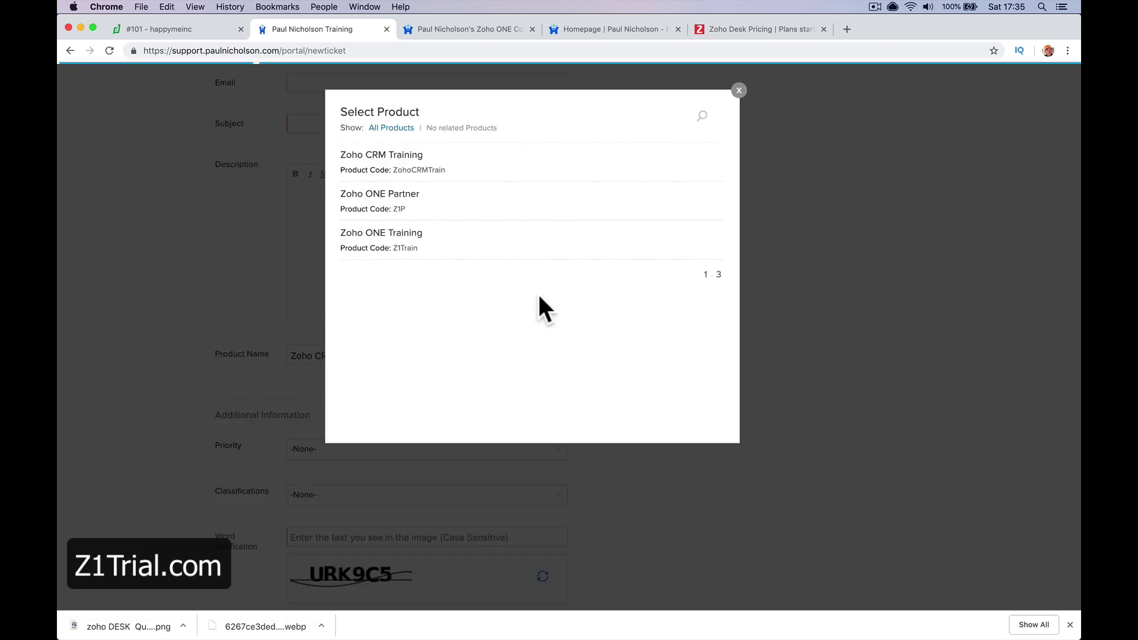
{"action": "left_click", "coordinate": [492, 206]}
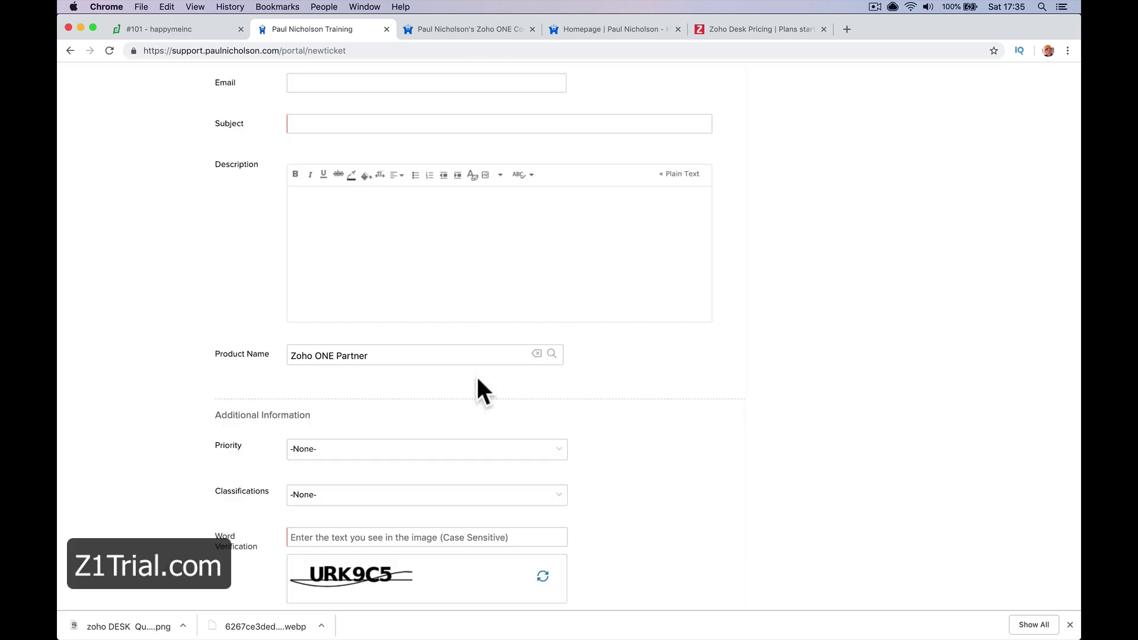
Set the ticket priority to High and leave Classifications unset
{"action": "scroll", "coordinate": [478, 385], "scroll_direction": "down", "scroll_amount": 2}
{"action": "left_click", "coordinate": [475, 374]}
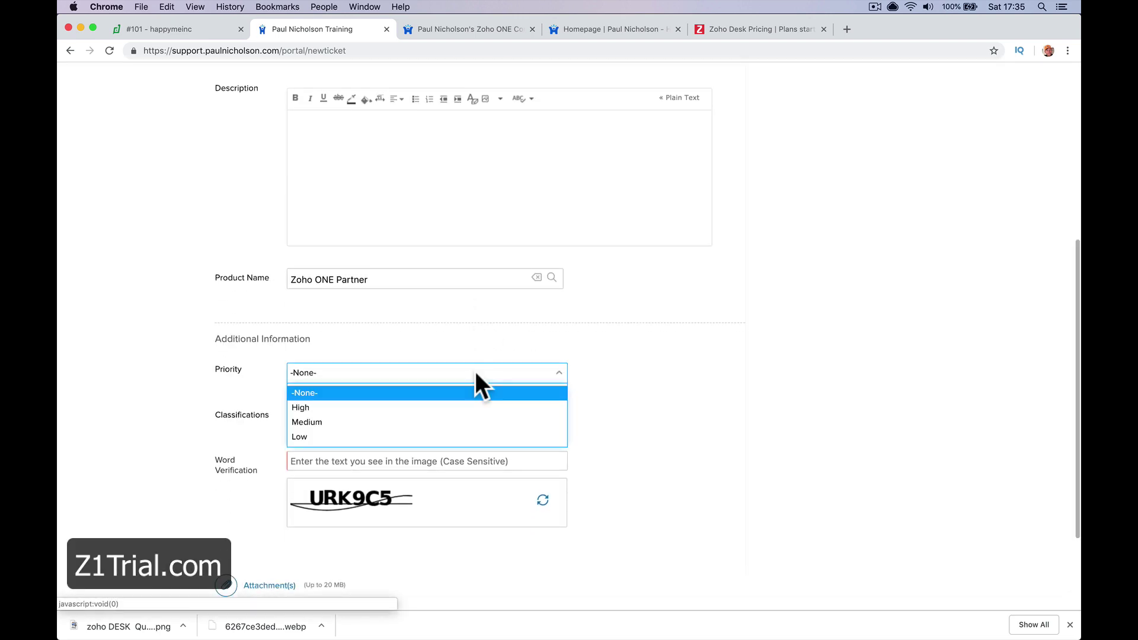
{"action": "left_click", "coordinate": [456, 407]}
{"action": "left_click", "coordinate": [427, 420]}
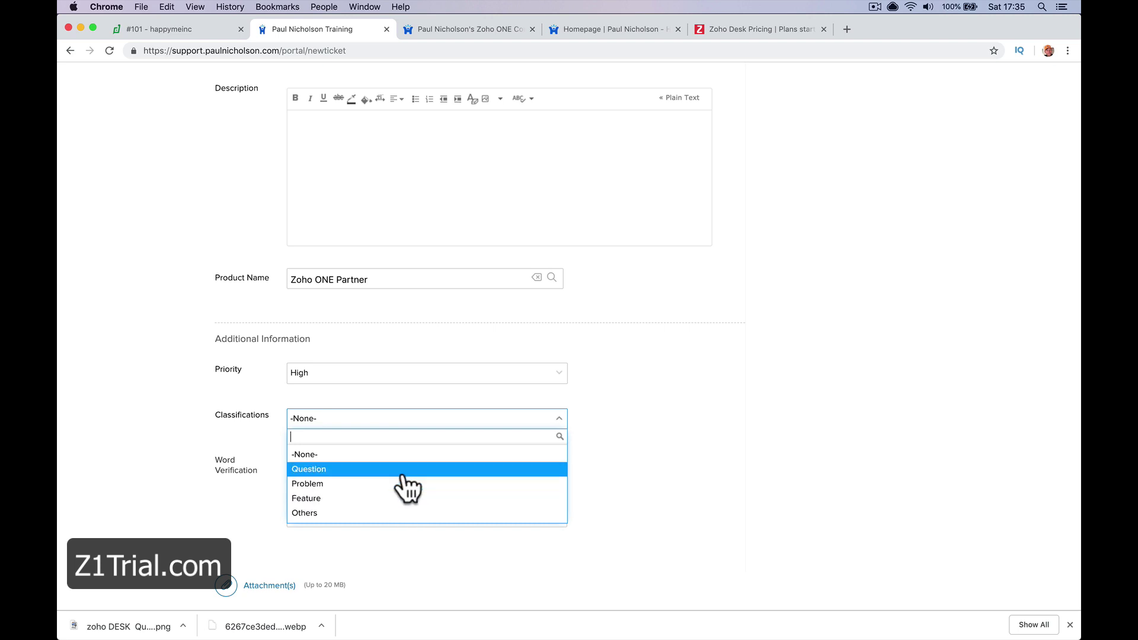
{"action": "left_click", "coordinate": [257, 474]}
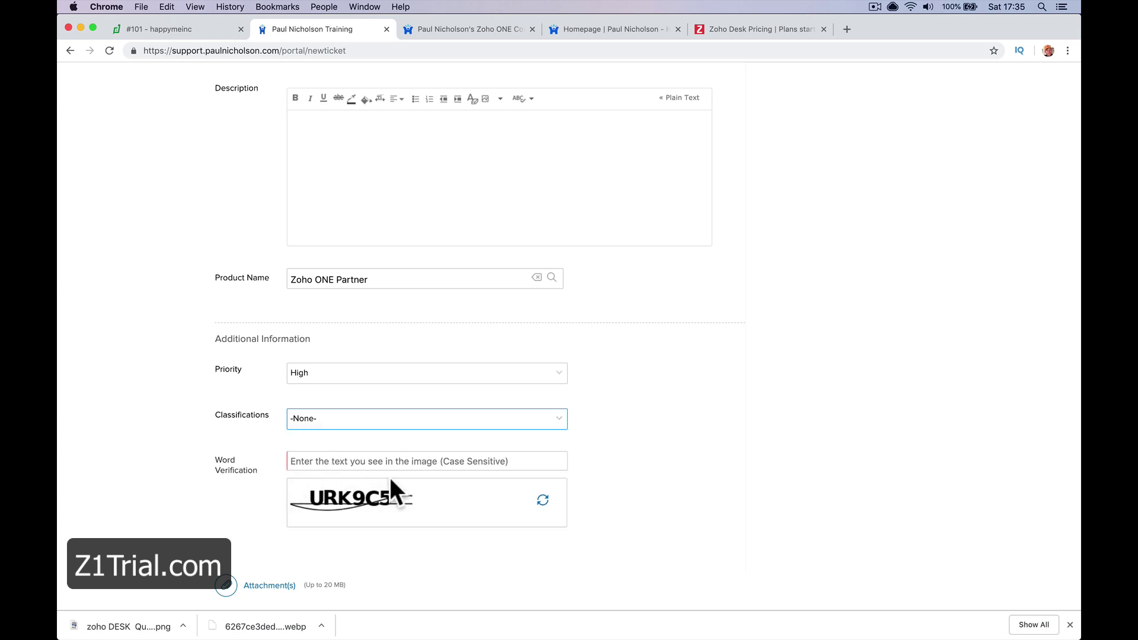
{"action": "scroll", "coordinate": [390, 478], "scroll_direction": "up", "scroll_amount": 5}
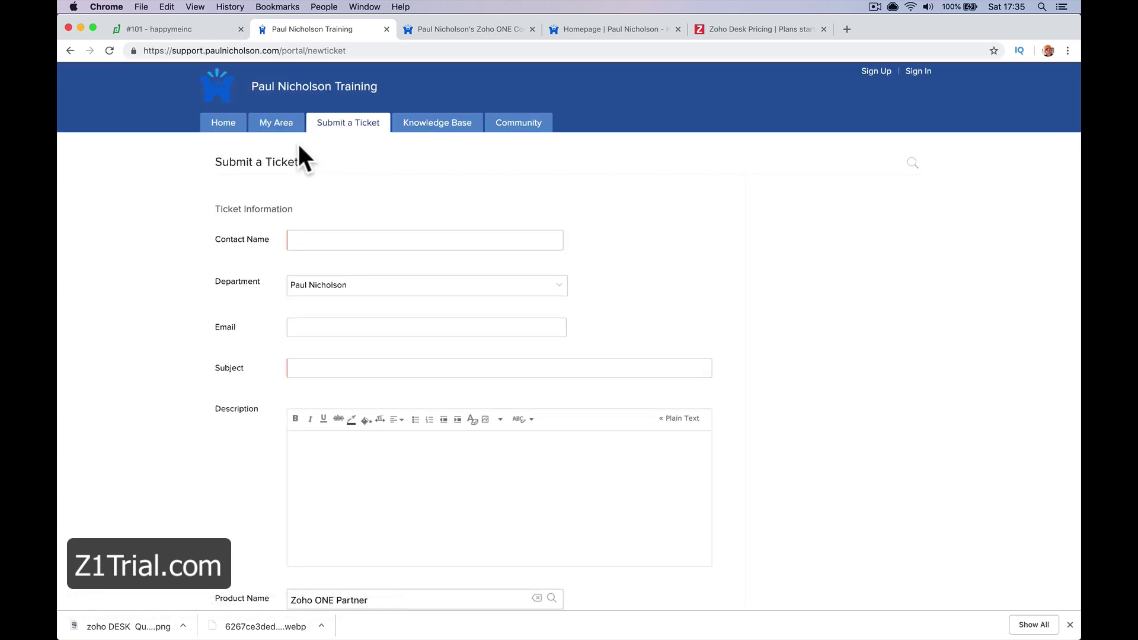
Check My Area, then read the Zoho CRM challenge article and the Zoho CRM Official section
{"action": "left_click", "coordinate": [271, 124]}
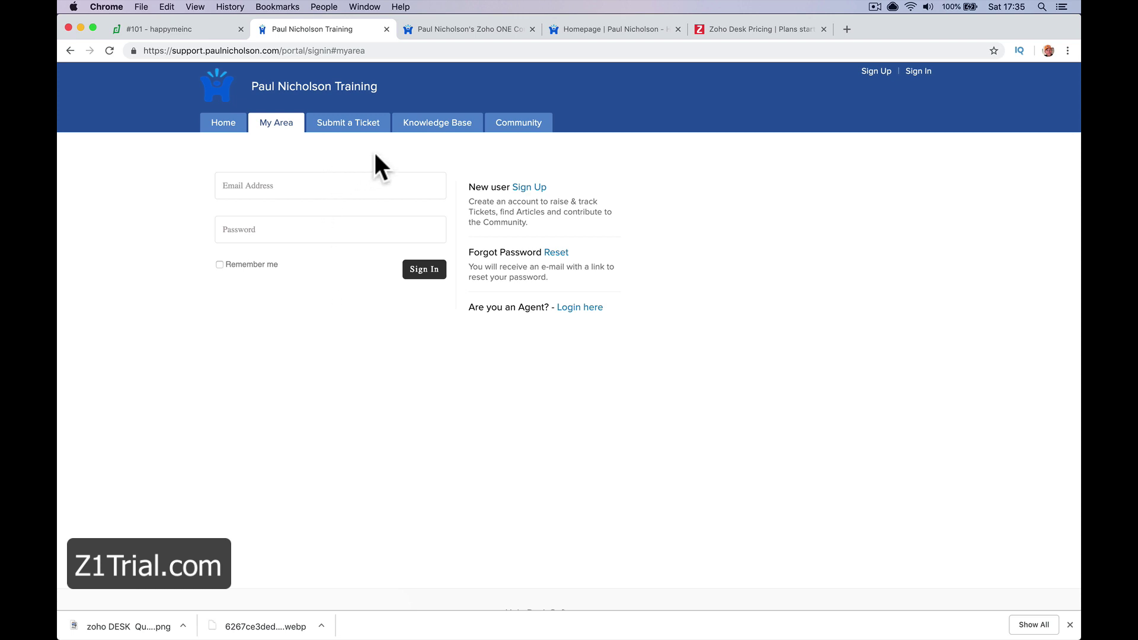
{"action": "left_click", "coordinate": [436, 127]}
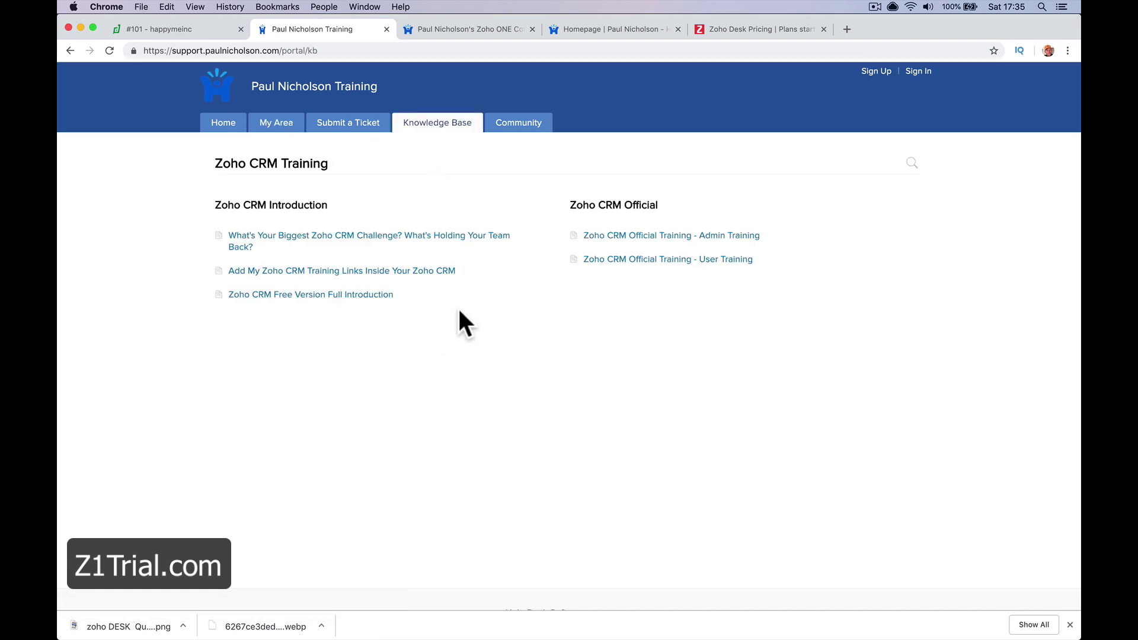
{"action": "left_click", "coordinate": [410, 248]}
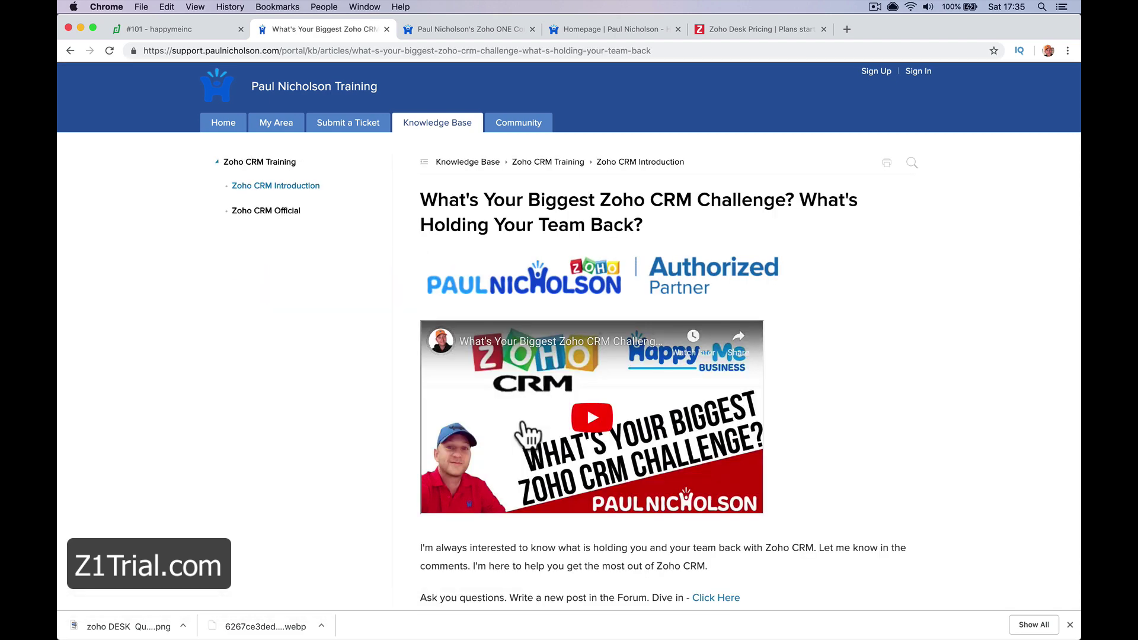
{"action": "scroll", "coordinate": [528, 436], "scroll_direction": "down", "scroll_amount": 5}
{"action": "scroll", "coordinate": [521, 433], "scroll_direction": "up", "scroll_amount": 10}
{"action": "left_click", "coordinate": [1070, 624]}
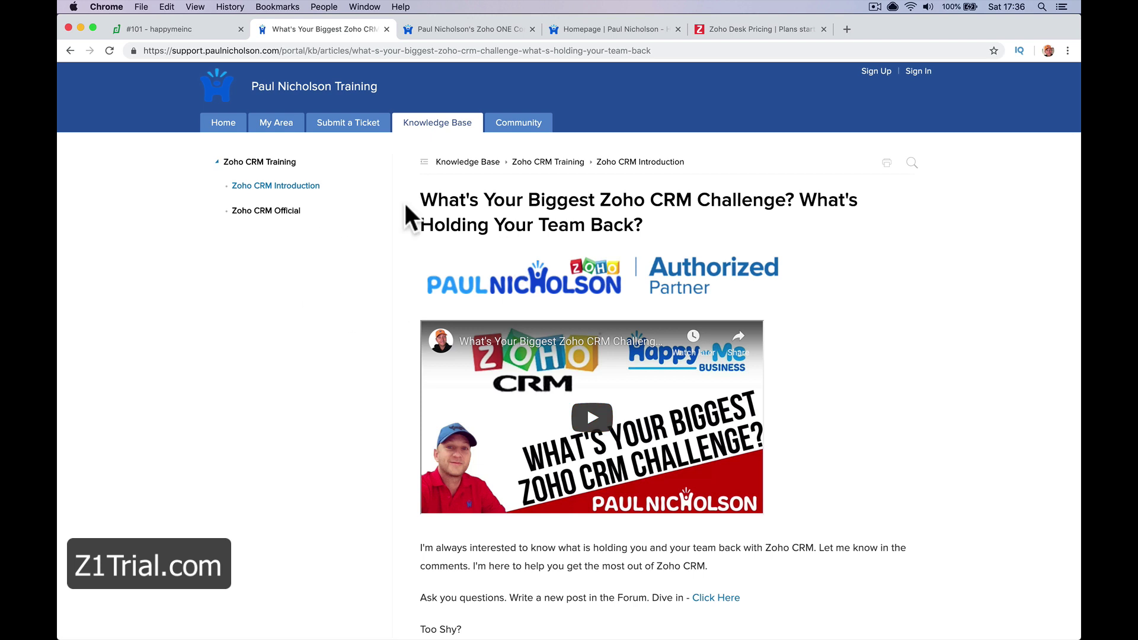
{"action": "left_click", "coordinate": [277, 211]}
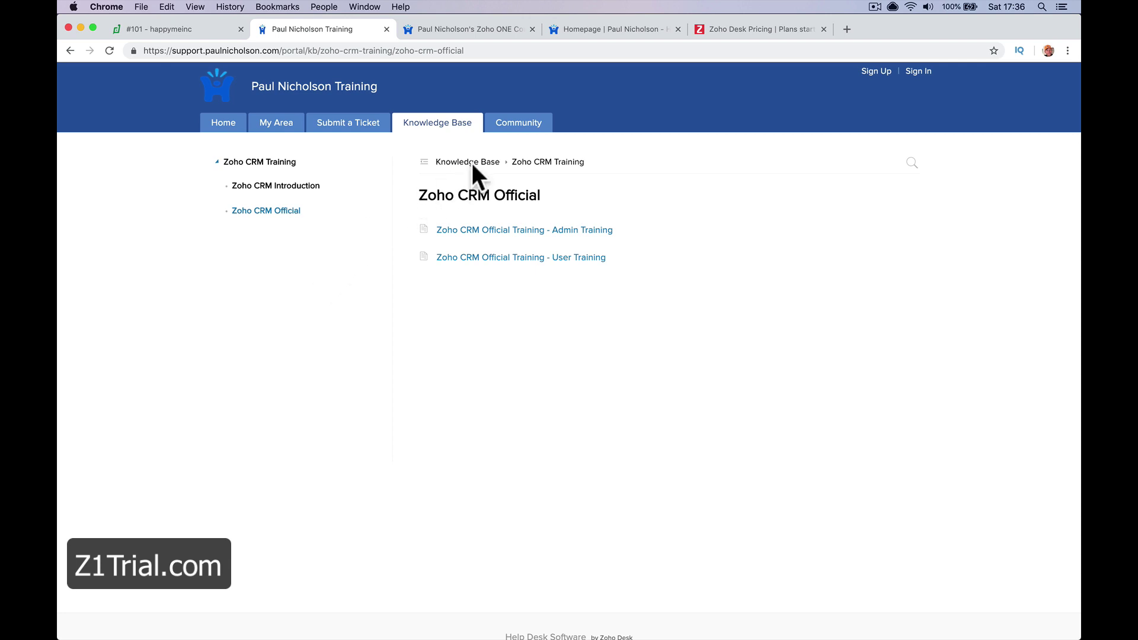
Open the Community forum's Say Hello! topic, then move to the Zoho ONE community forum tab
{"action": "left_click", "coordinate": [519, 127]}
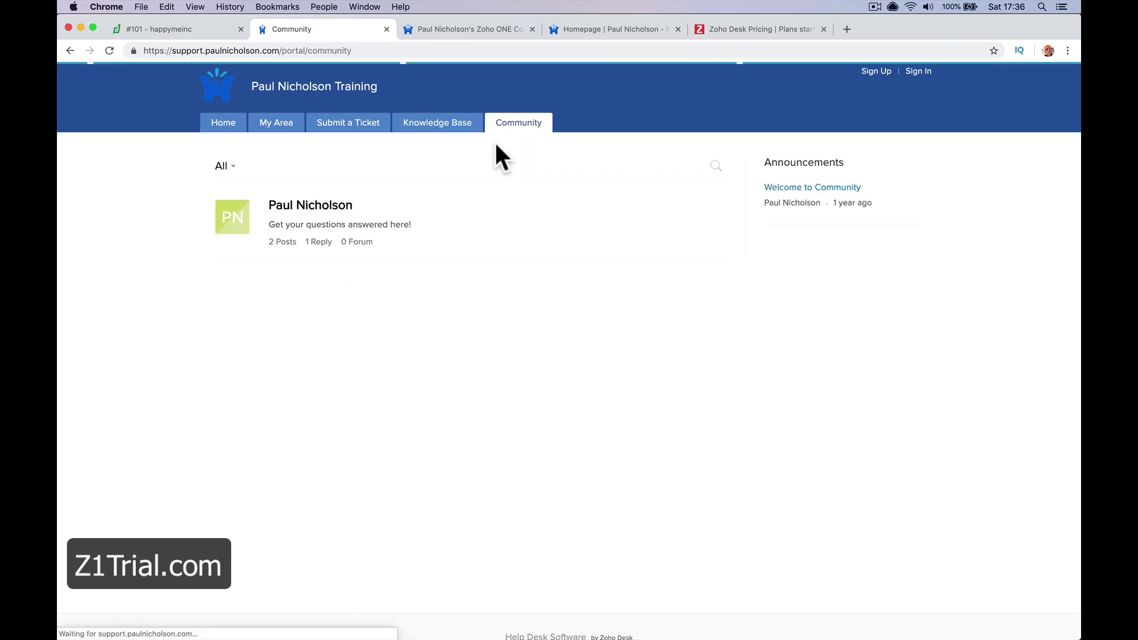
{"action": "left_click", "coordinate": [312, 209]}
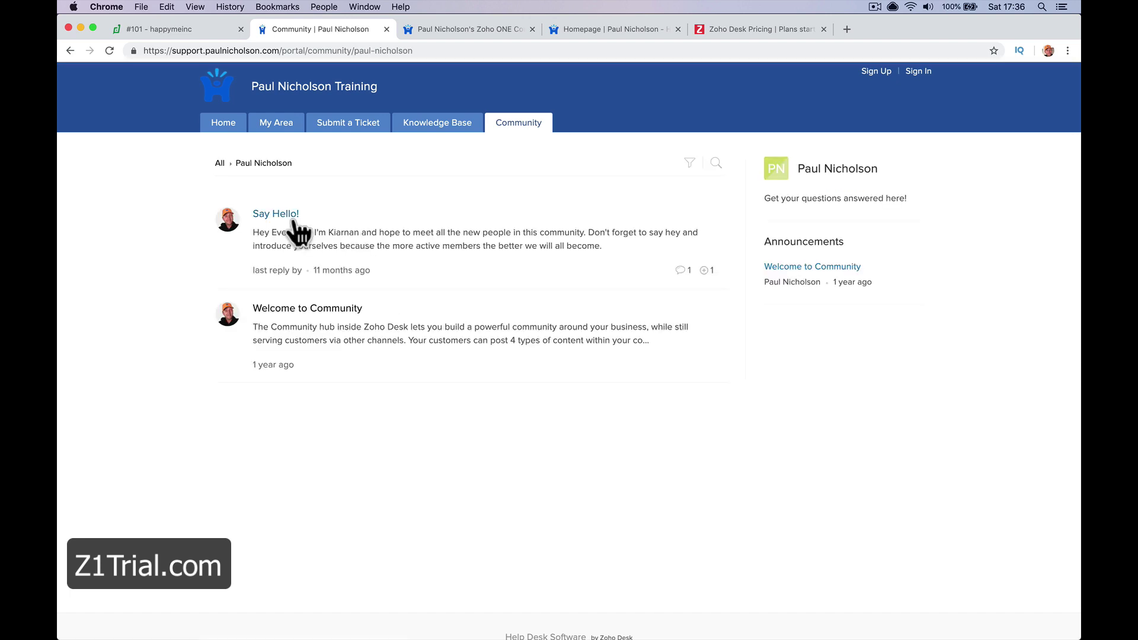
{"action": "left_click", "coordinate": [291, 216]}
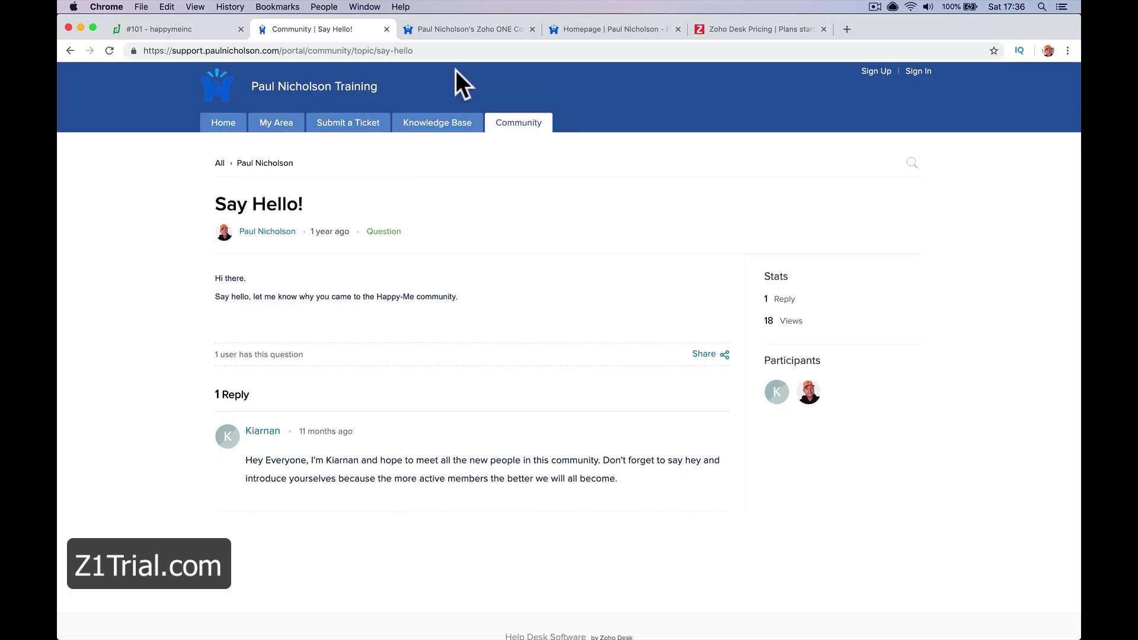
{"action": "left_click", "coordinate": [468, 31]}
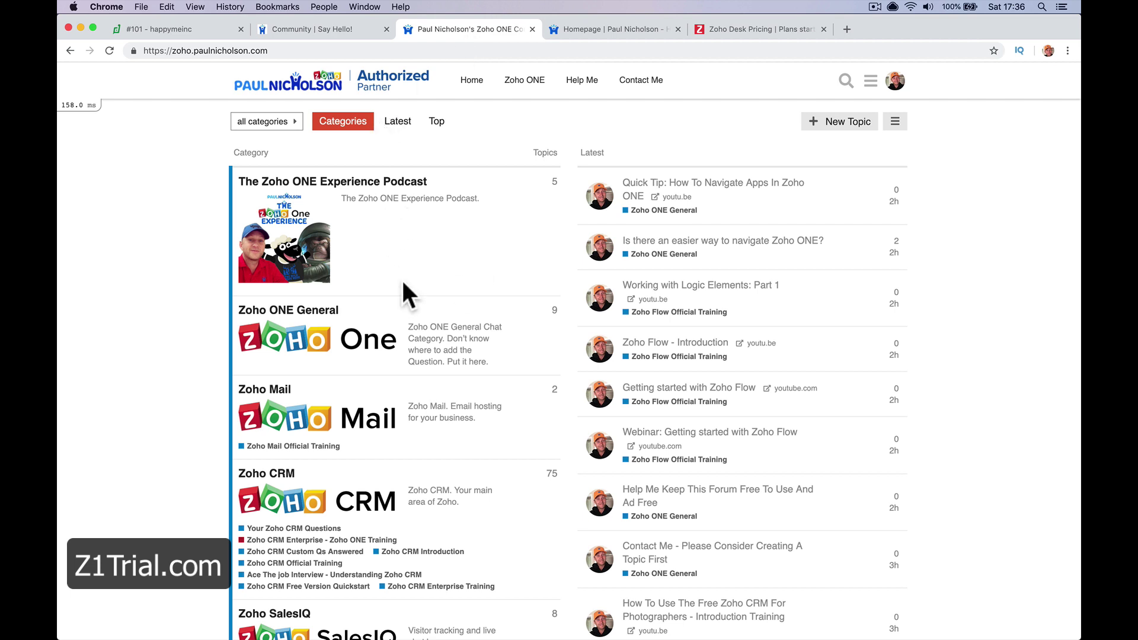
Browse the Zoho Desk forum category and open the Zoho Desk Official Training topics
{"action": "scroll", "coordinate": [429, 245], "scroll_direction": "down", "scroll_amount": 10}
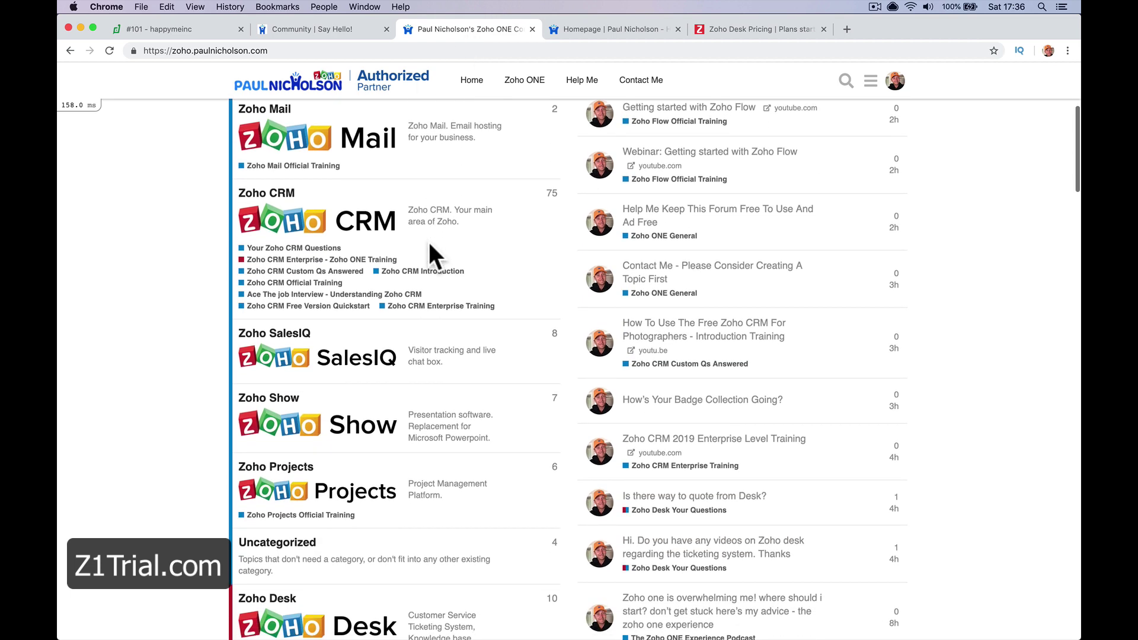
{"action": "scroll", "coordinate": [429, 244], "scroll_direction": "down", "scroll_amount": 2}
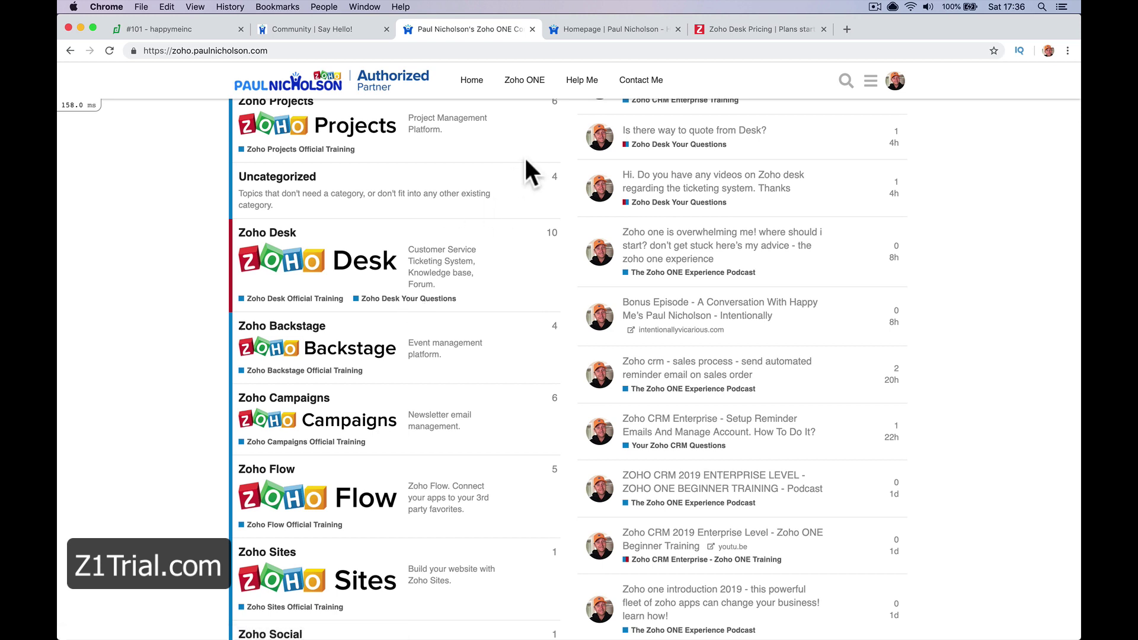
{"action": "scroll", "coordinate": [448, 225], "scroll_direction": "up", "scroll_amount": 15}
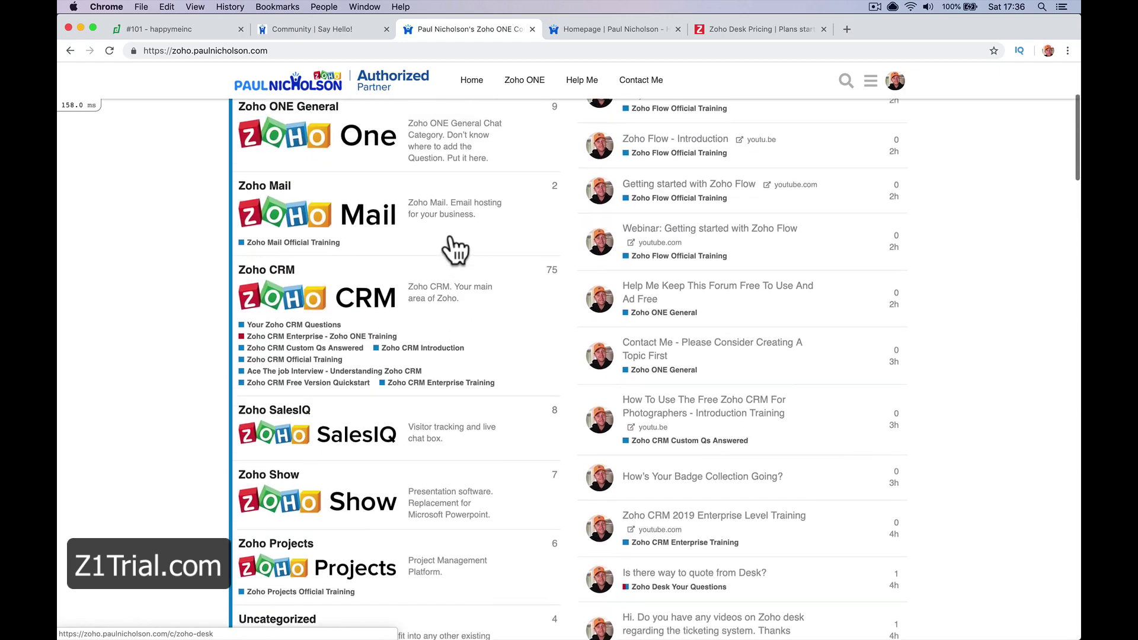
{"action": "scroll", "coordinate": [452, 236], "scroll_direction": "down", "scroll_amount": 10}
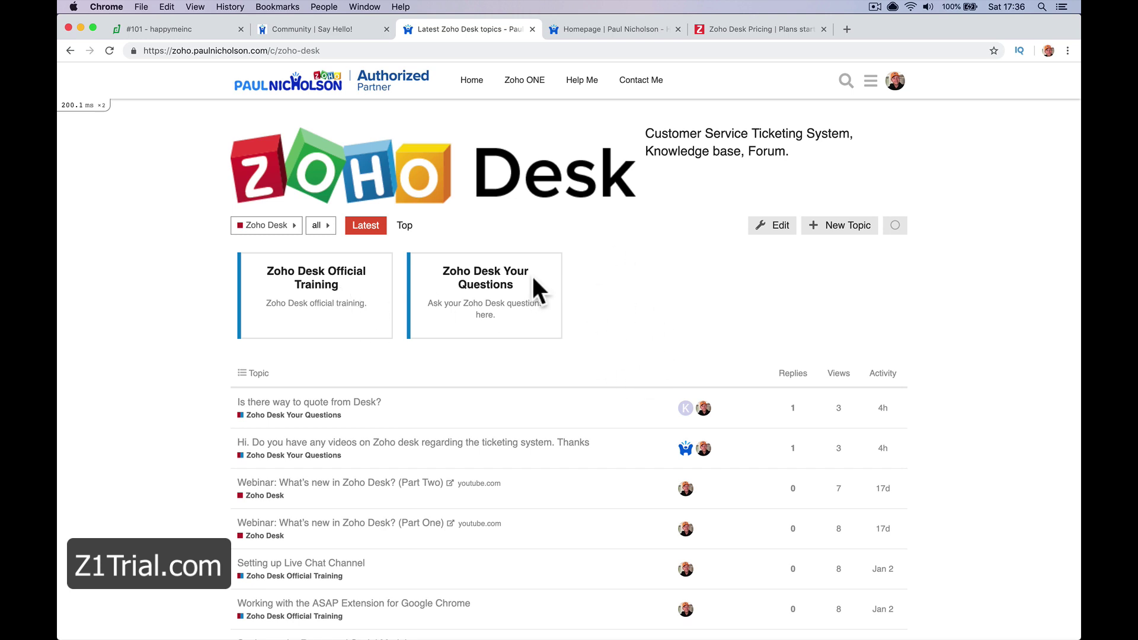
{"action": "left_click", "coordinate": [317, 286]}
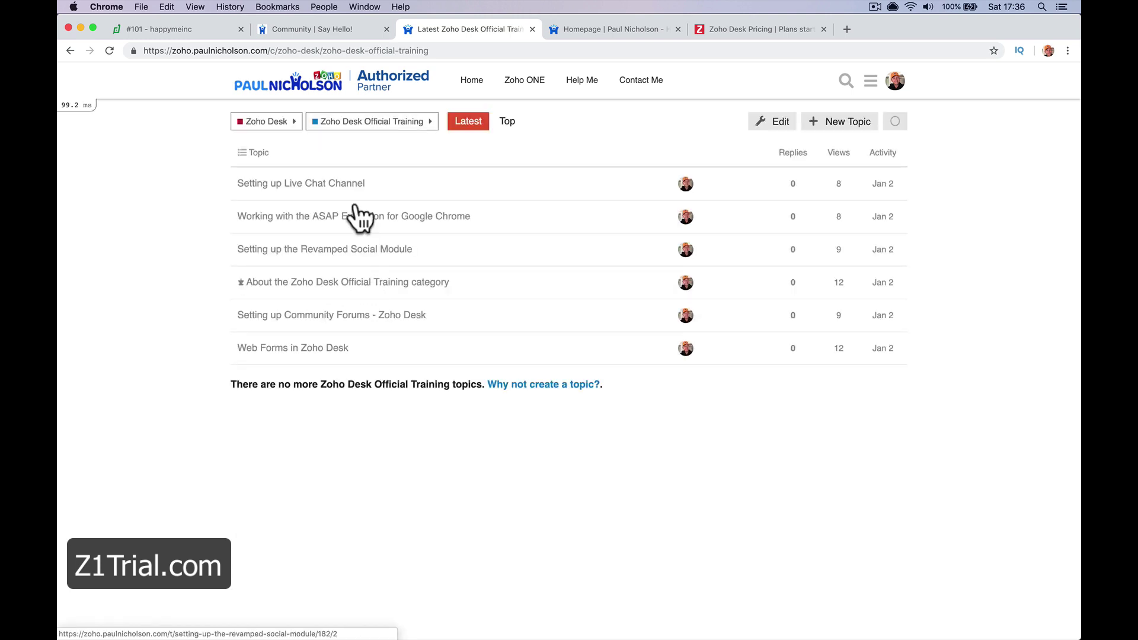
{"action": "scroll", "coordinate": [261, 384], "scroll_direction": "left", "scroll_amount": 5}
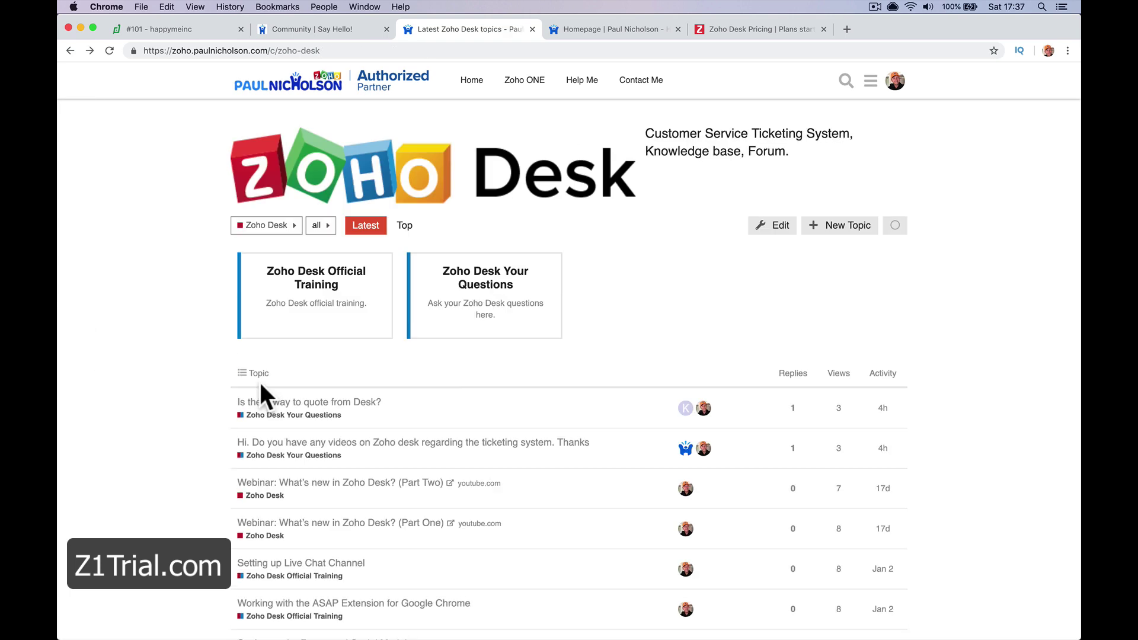
Open the Zoho Desk Quickstart course from All Courses, then return to the Say Hello! topic
{"action": "left_click", "coordinate": [564, 30]}
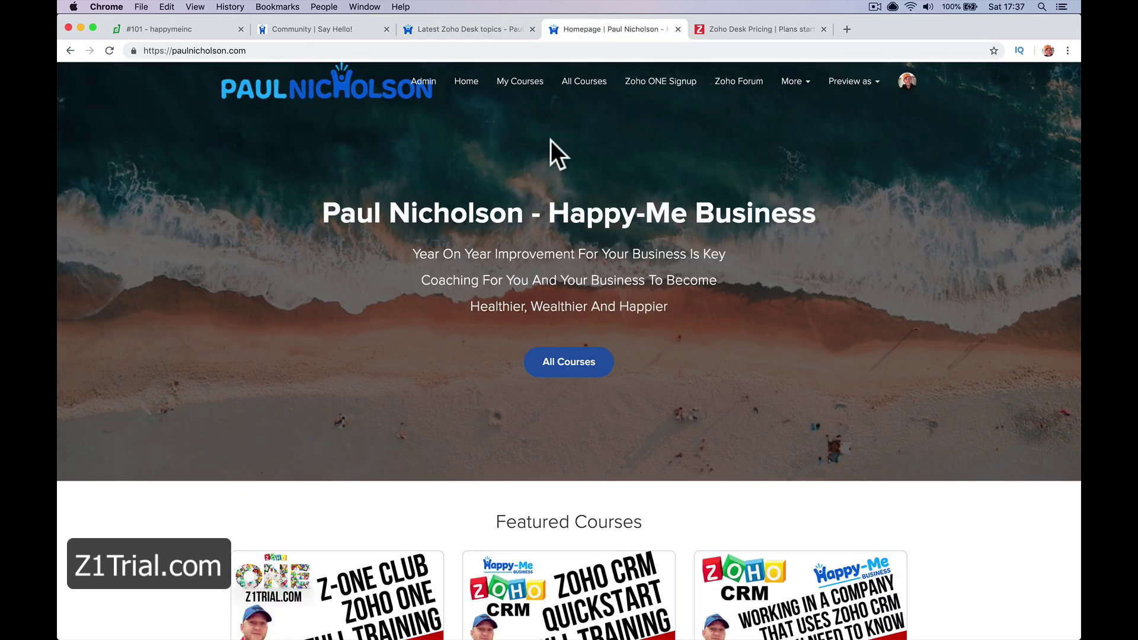
{"action": "scroll", "coordinate": [541, 303], "scroll_direction": "down", "scroll_amount": 4}
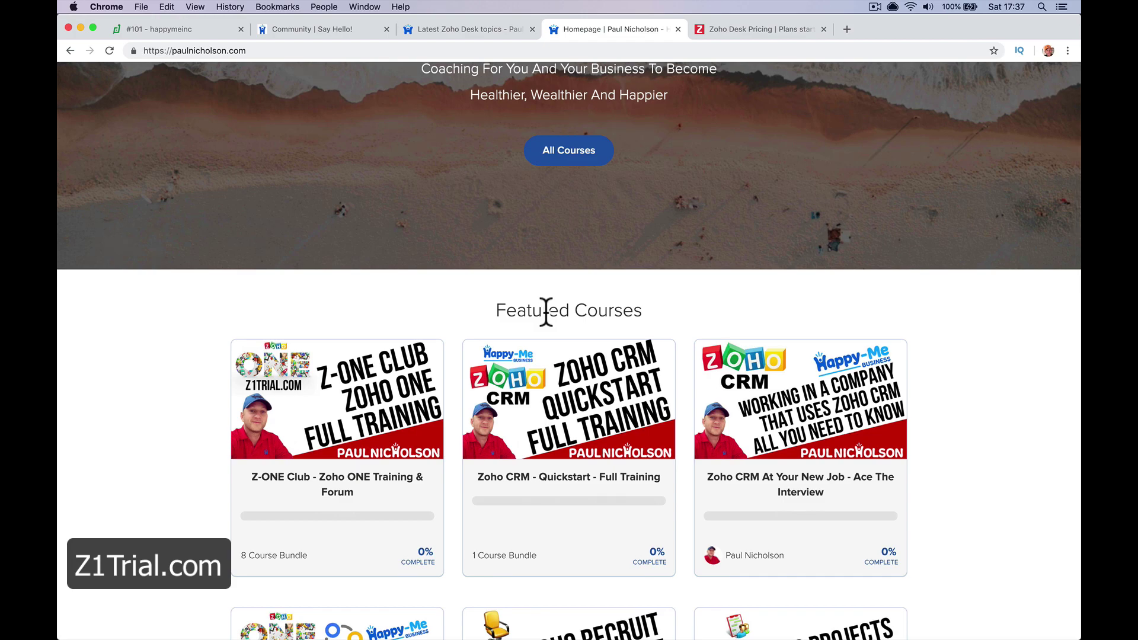
{"action": "scroll", "coordinate": [546, 311], "scroll_direction": "down", "scroll_amount": 10}
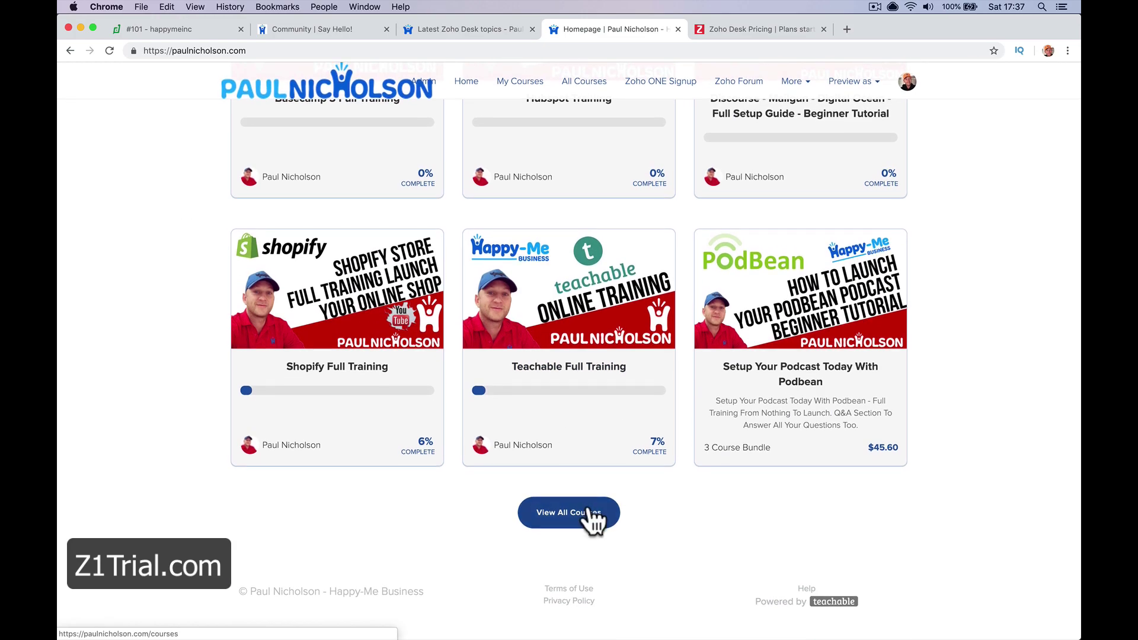
{"action": "left_click", "coordinate": [591, 515]}
{"action": "scroll", "coordinate": [545, 323], "scroll_direction": "down", "scroll_amount": 15}
{"action": "left_click", "coordinate": [579, 365]}
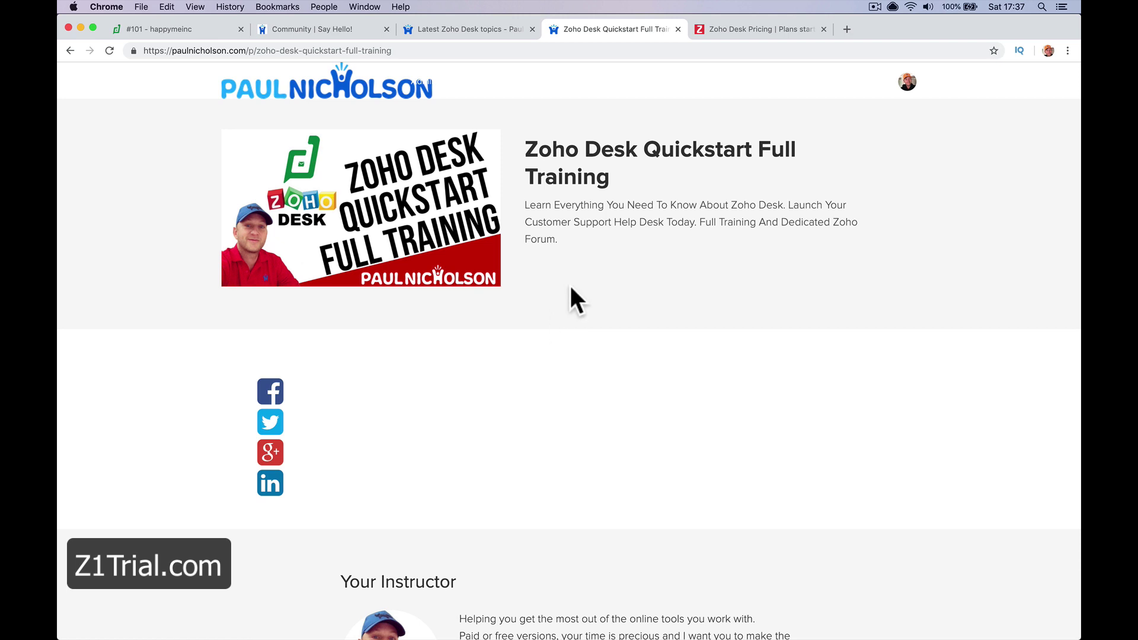
{"action": "left_click", "coordinate": [482, 29]}
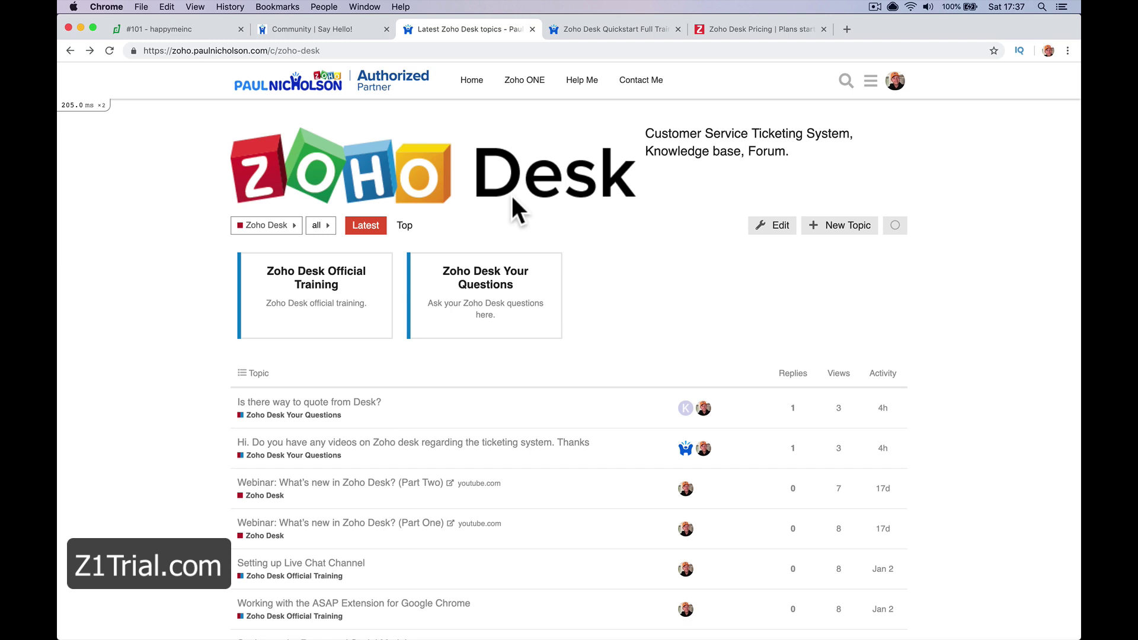
{"action": "left_click", "coordinate": [264, 29]}
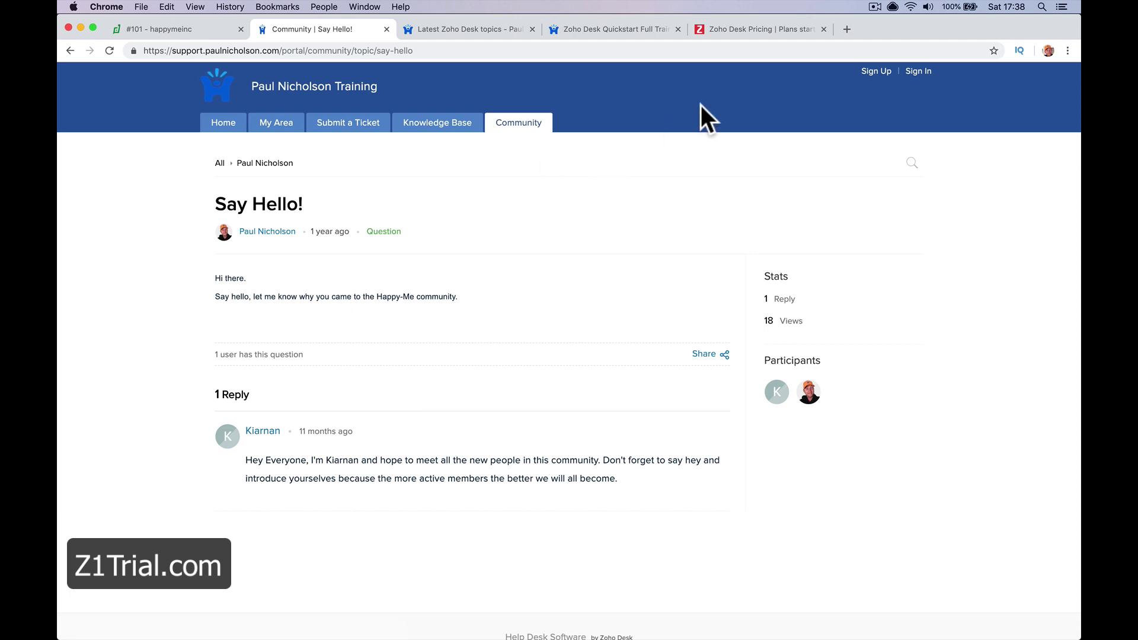
Switch the Zoho Desk pricing page to monthly prices and review the $15 and $30 plans
{"action": "left_click", "coordinate": [739, 33]}
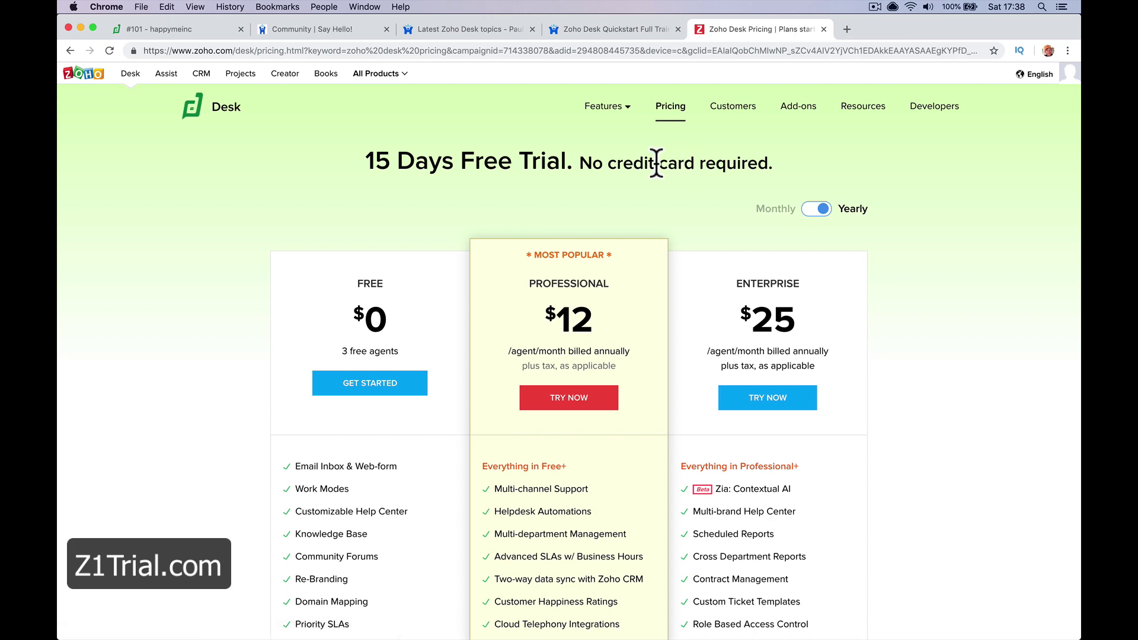
{"action": "scroll", "coordinate": [737, 205], "scroll_direction": "down", "scroll_amount": 3}
{"action": "scroll", "coordinate": [739, 207], "scroll_direction": "up", "scroll_amount": 2}
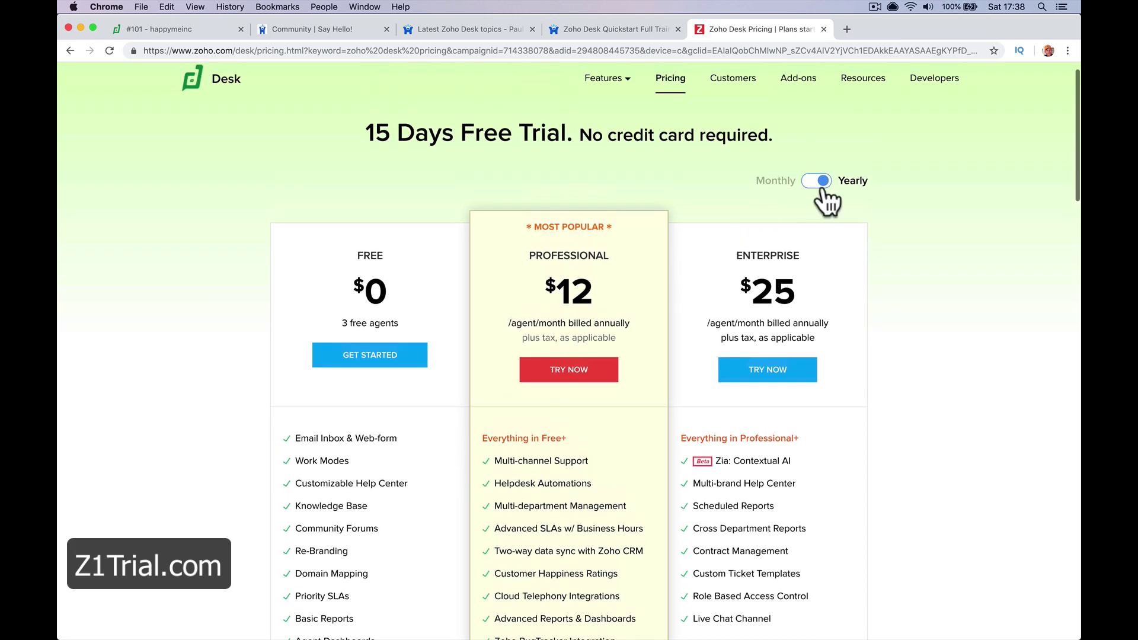
{"action": "left_click", "coordinate": [819, 178]}
{"action": "scroll", "coordinate": [765, 231], "scroll_direction": "down", "scroll_amount": 3}
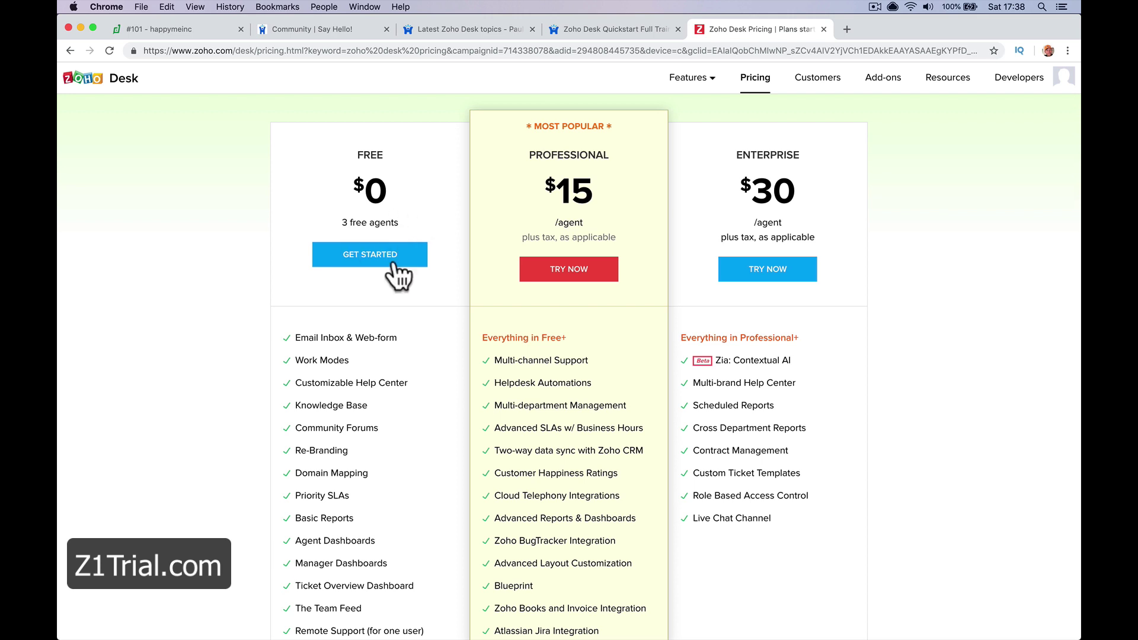
{"action": "scroll", "coordinate": [388, 278], "scroll_direction": "down", "scroll_amount": 2}
{"action": "scroll", "coordinate": [387, 279], "scroll_direction": "down", "scroll_amount": 2}
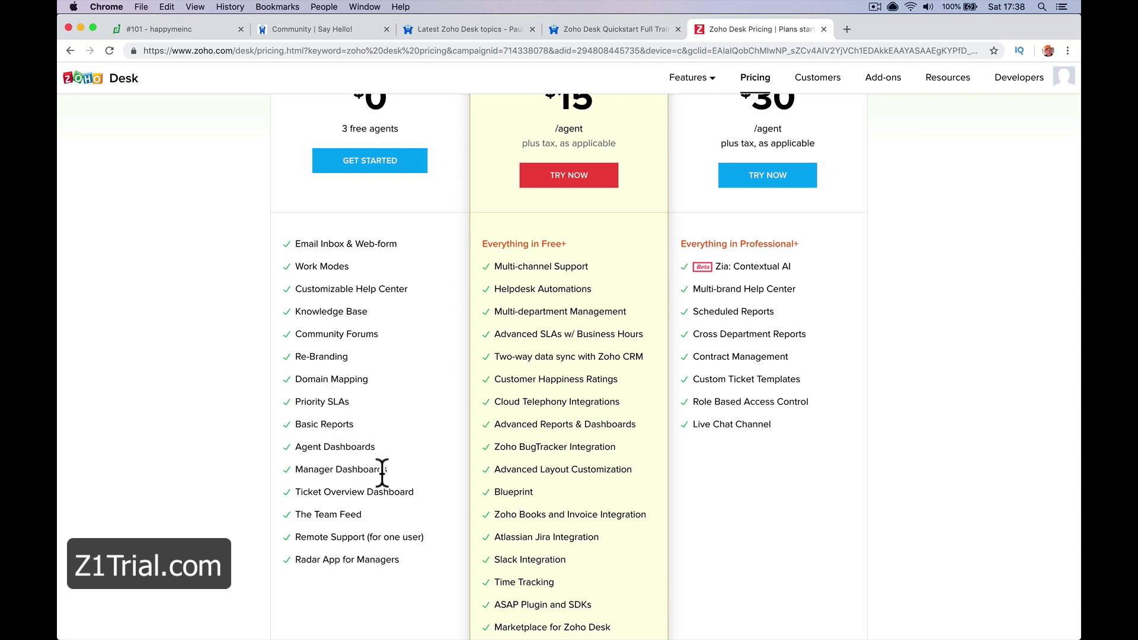
{"action": "scroll", "coordinate": [377, 559], "scroll_direction": "up", "scroll_amount": 1}
{"action": "scroll", "coordinate": [377, 559], "scroll_direction": "up", "scroll_amount": 3}
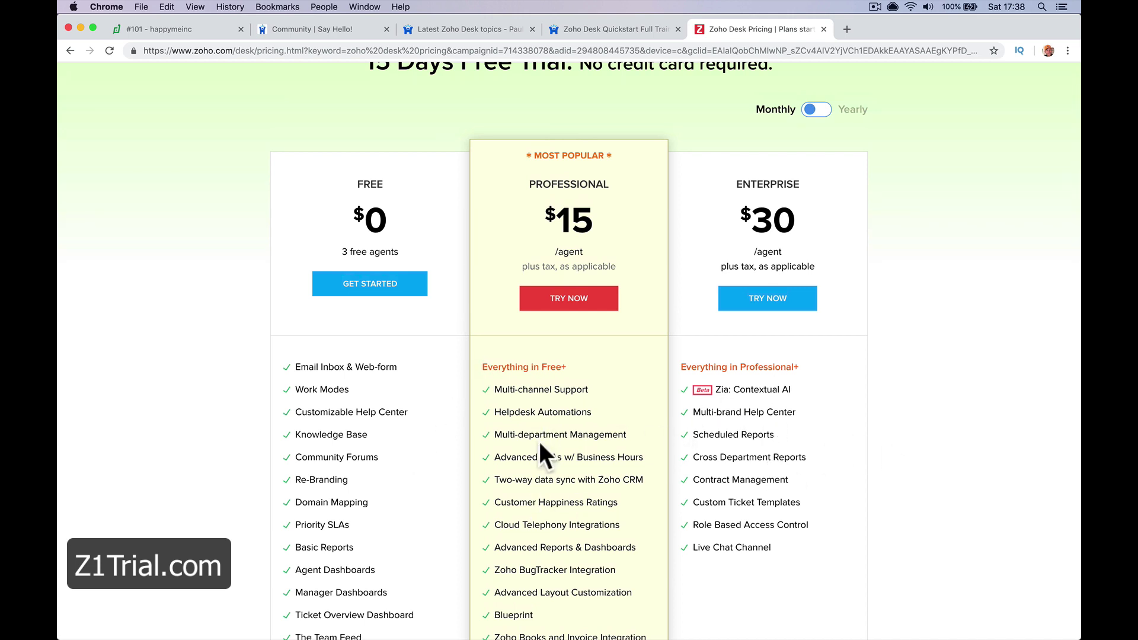
{"action": "scroll", "coordinate": [539, 446], "scroll_direction": "down", "scroll_amount": 5}
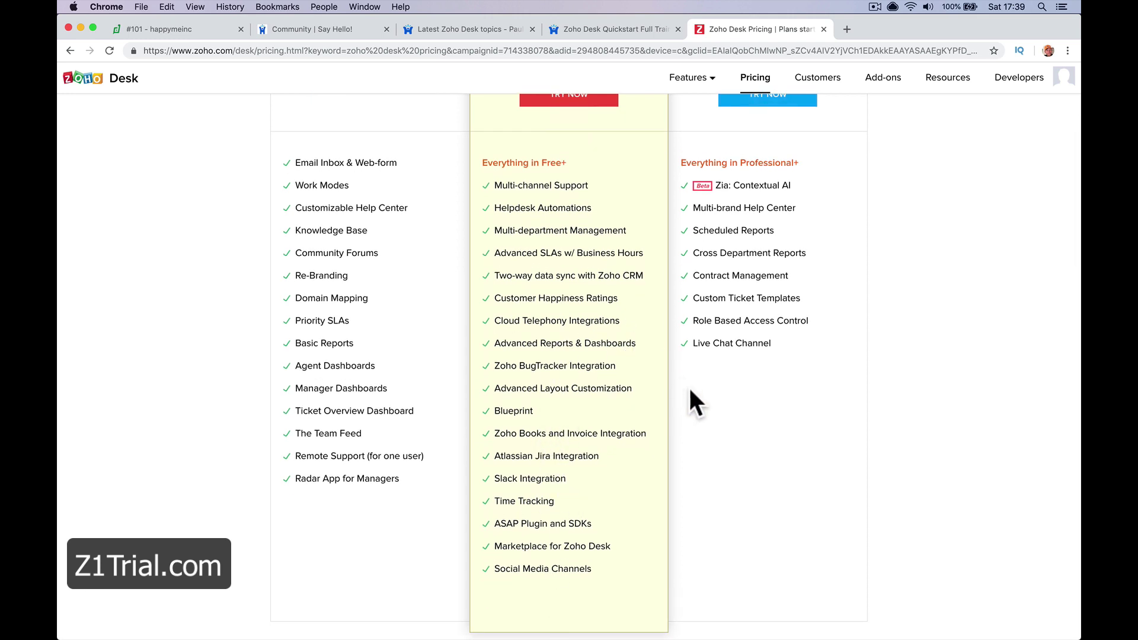
{"action": "scroll", "coordinate": [690, 391], "scroll_direction": "up", "scroll_amount": 1}
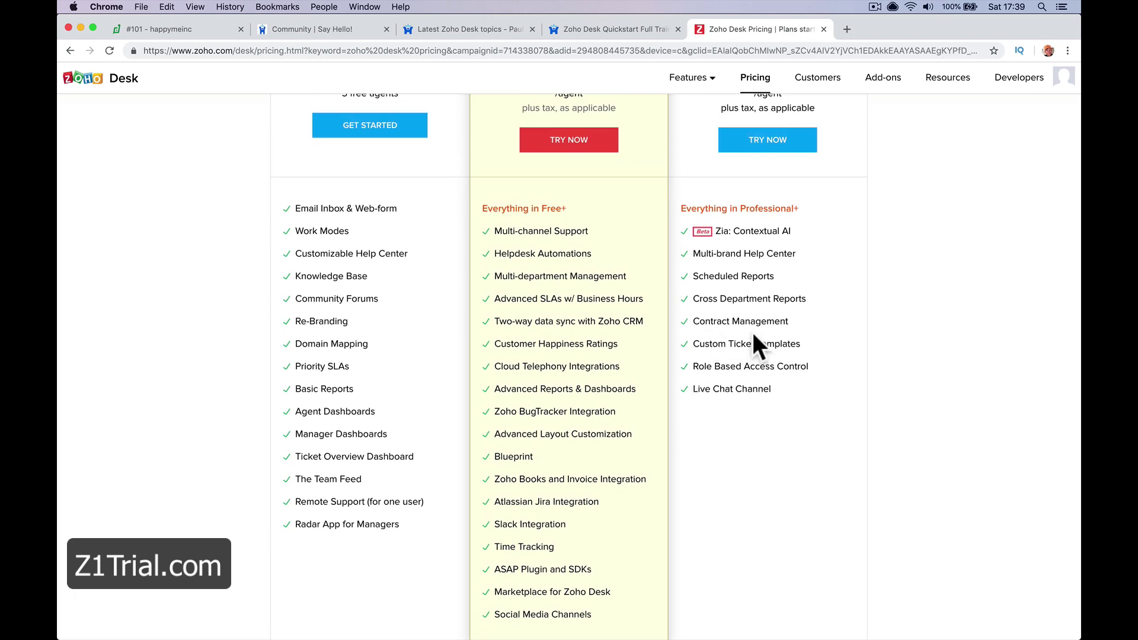
{"action": "scroll", "coordinate": [753, 339], "scroll_direction": "up", "scroll_amount": 3}
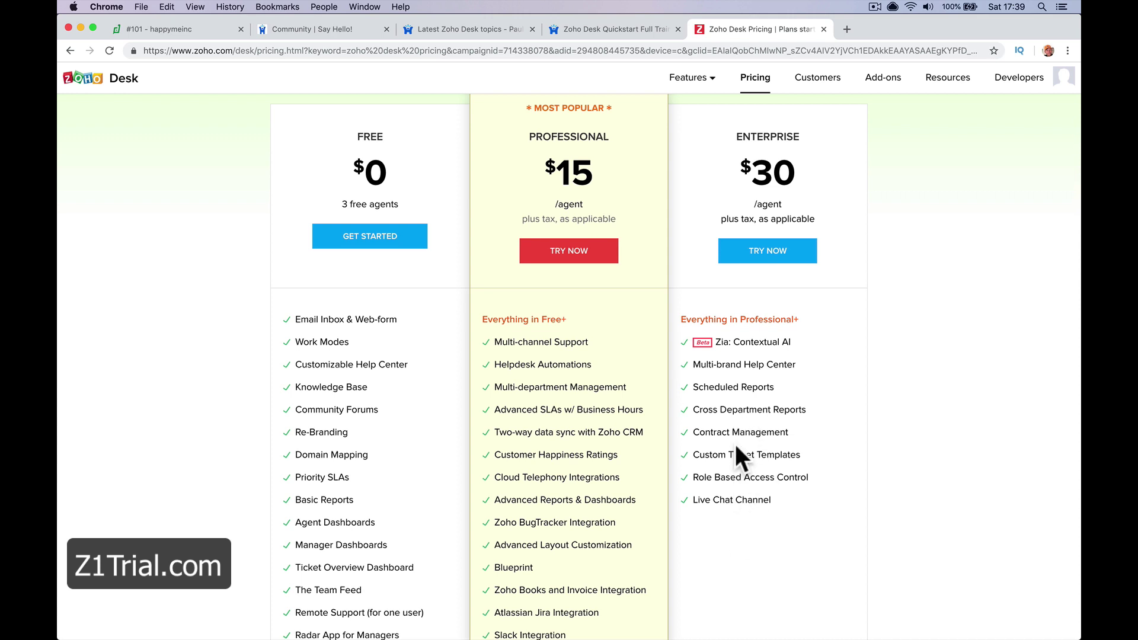
{"action": "scroll", "coordinate": [642, 432], "scroll_direction": "up", "scroll_amount": 3}
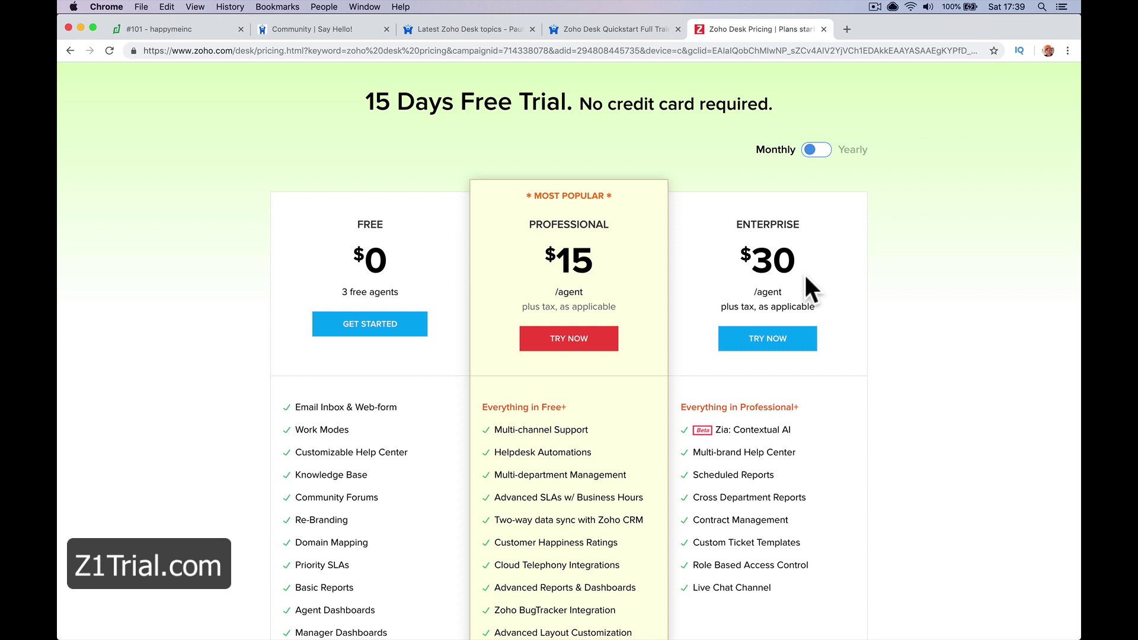
{"action": "scroll", "coordinate": [806, 277], "scroll_direction": "down", "scroll_amount": 3}
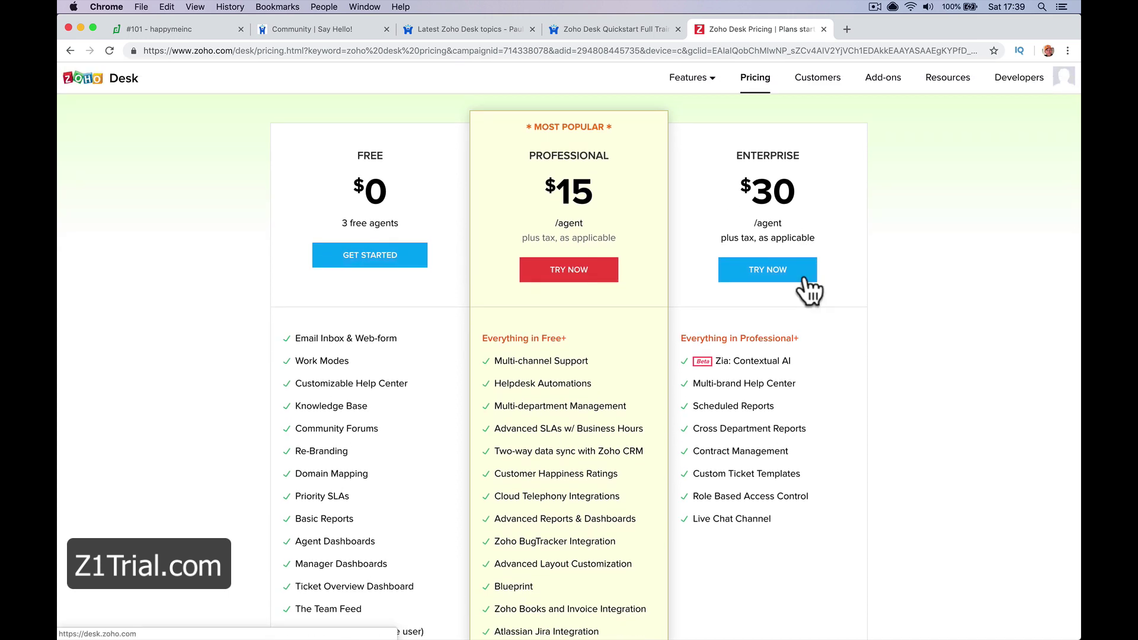
{"action": "scroll", "coordinate": [806, 284], "scroll_direction": "up", "scroll_amount": 3}
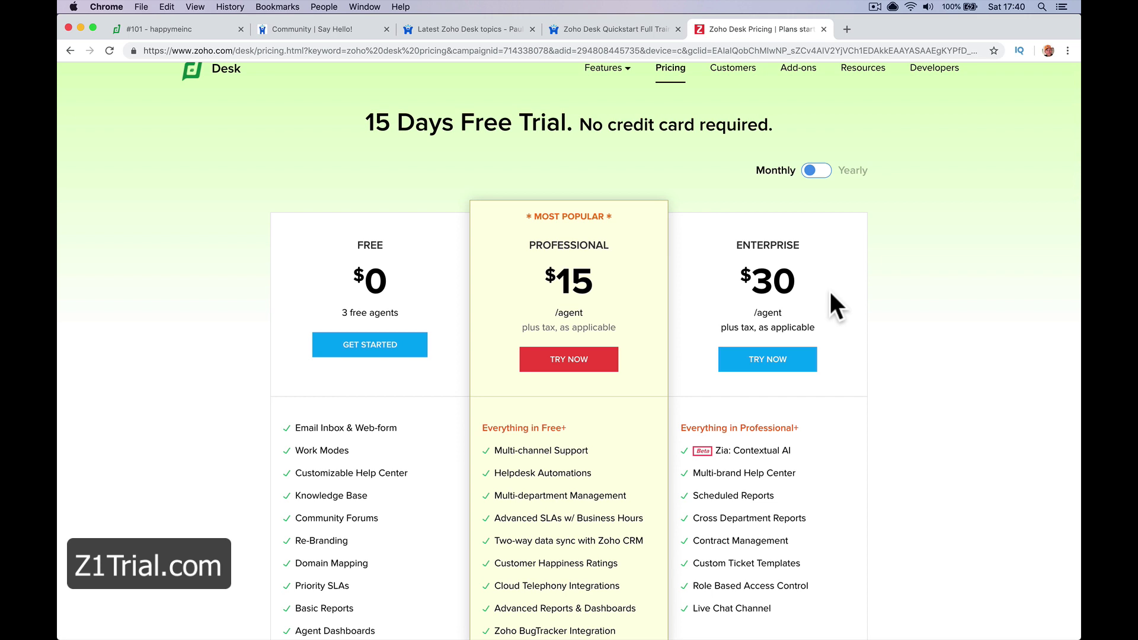
Close the pricing, Quickstart course and forum pages and return to ticket #101
{"action": "left_click", "coordinate": [823, 29]}
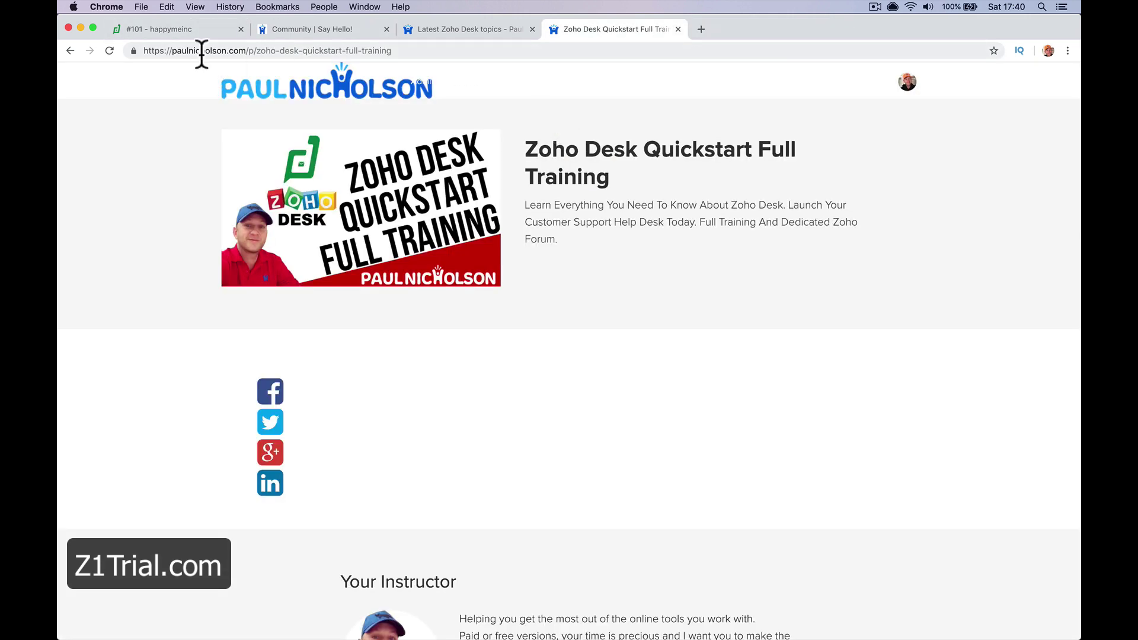
{"action": "left_click", "coordinate": [677, 29]}
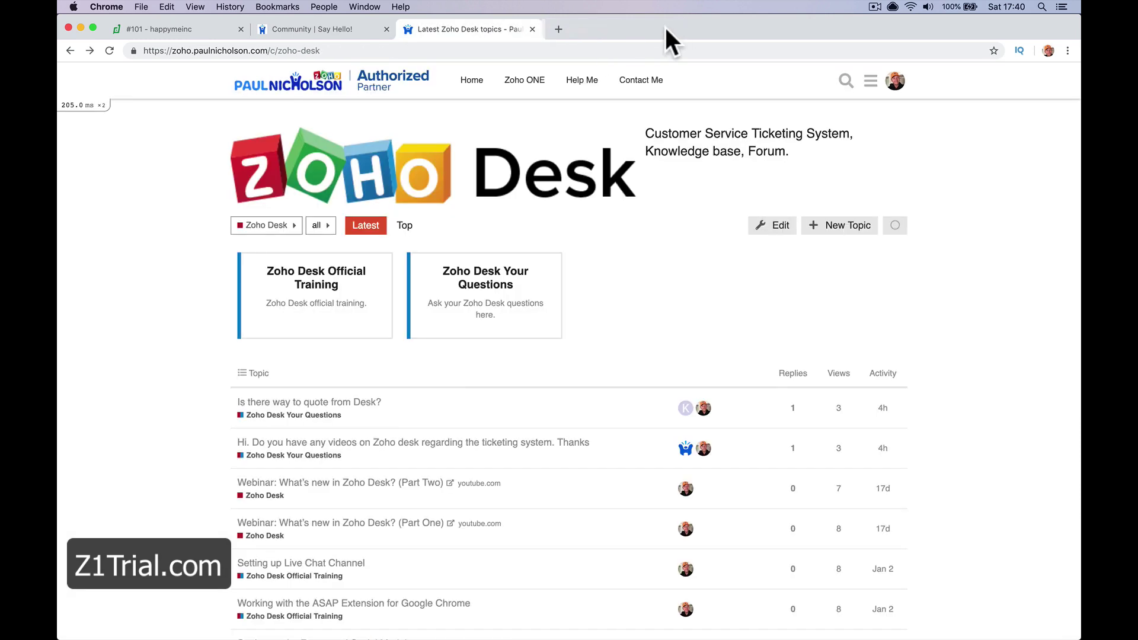
{"action": "left_click", "coordinate": [532, 29]}
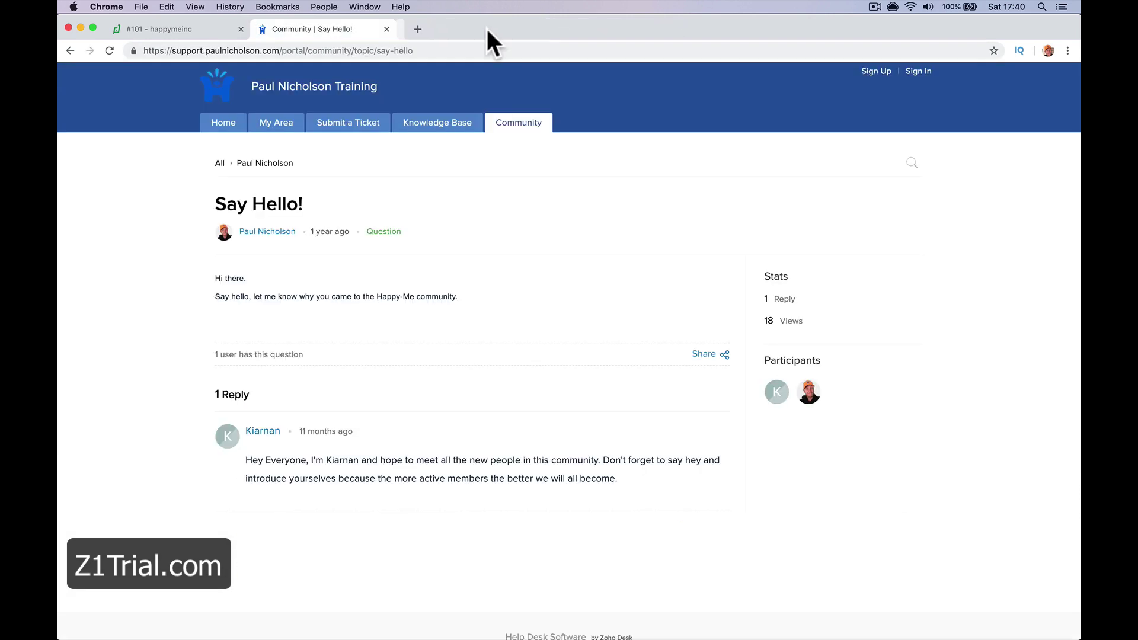
{"action": "left_click", "coordinate": [173, 31]}
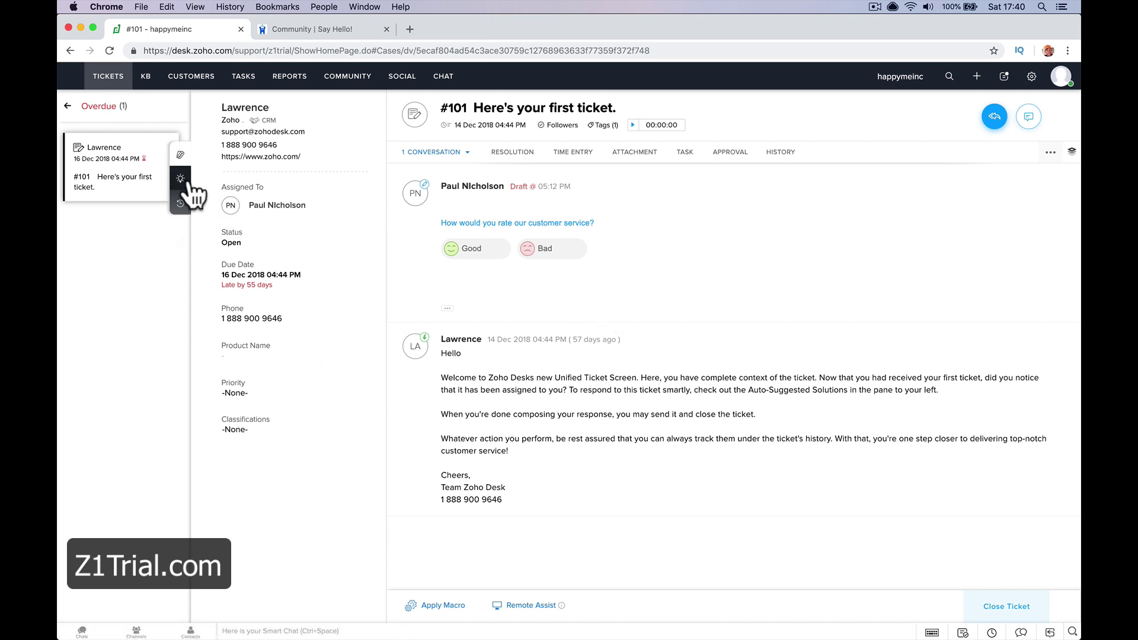
Go to the ticket list and try the Missed Chats and Closed Tickets views before returning to All Tickets - 01
{"action": "left_click", "coordinate": [200, 212]}
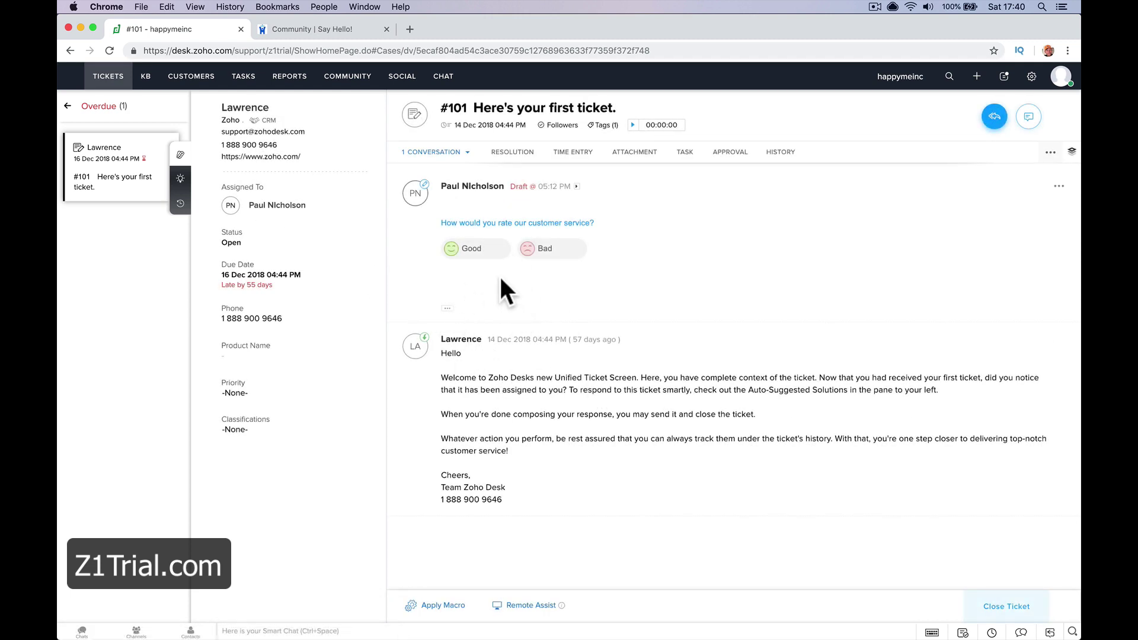
{"action": "left_click", "coordinate": [112, 82]}
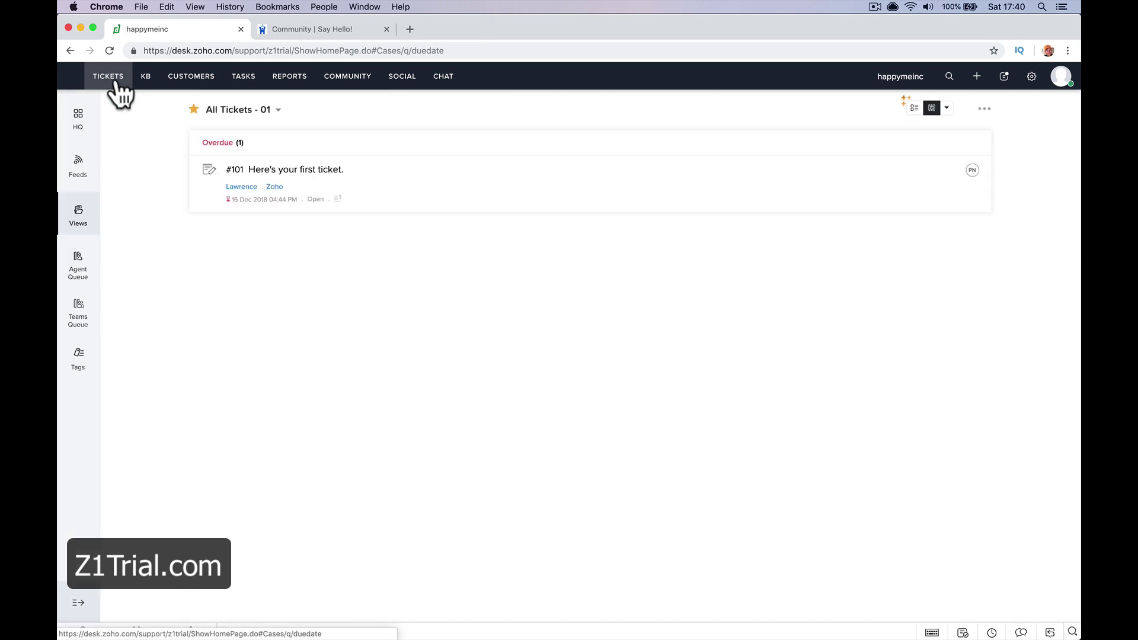
{"action": "left_click", "coordinate": [274, 111]}
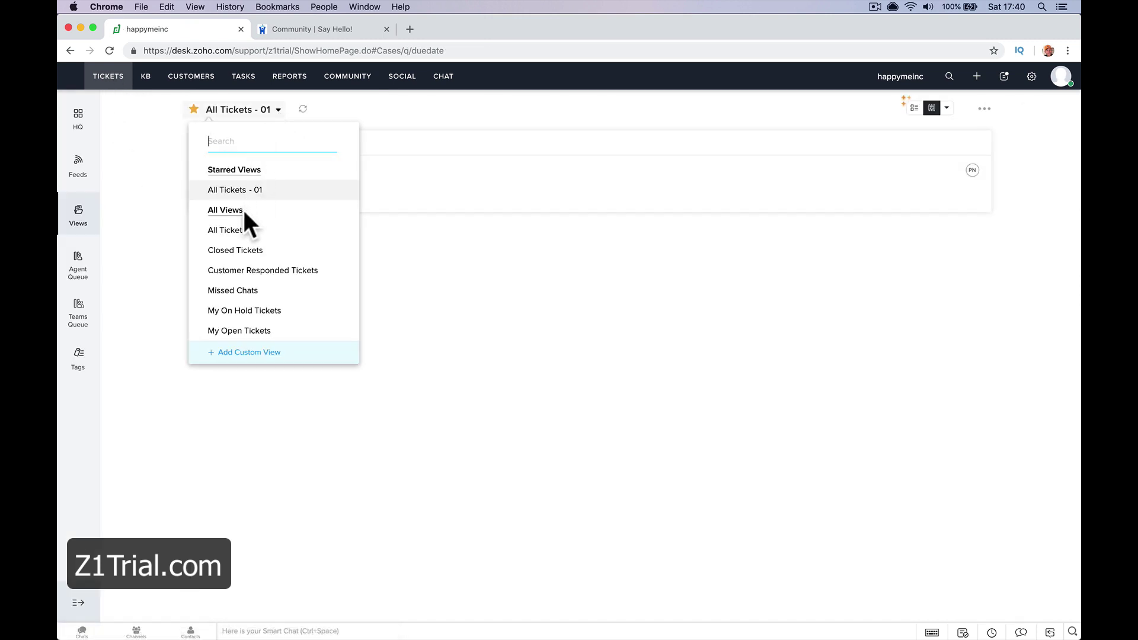
{"action": "scroll", "coordinate": [266, 311], "scroll_direction": "down", "scroll_amount": 2}
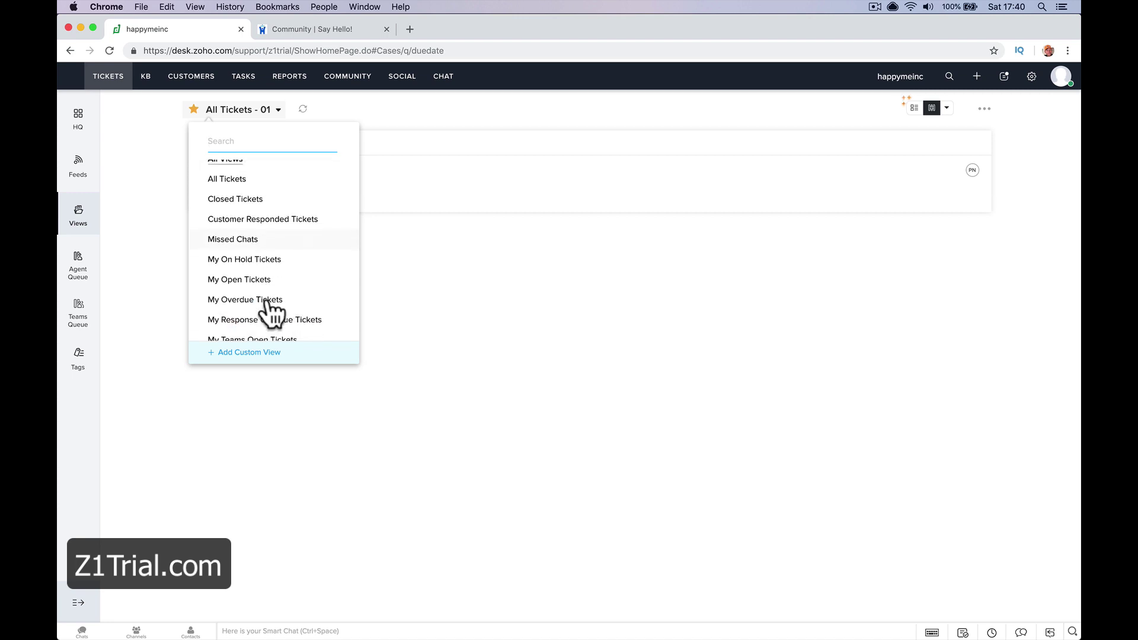
{"action": "left_click", "coordinate": [254, 236]}
{"action": "left_click", "coordinate": [245, 111]}
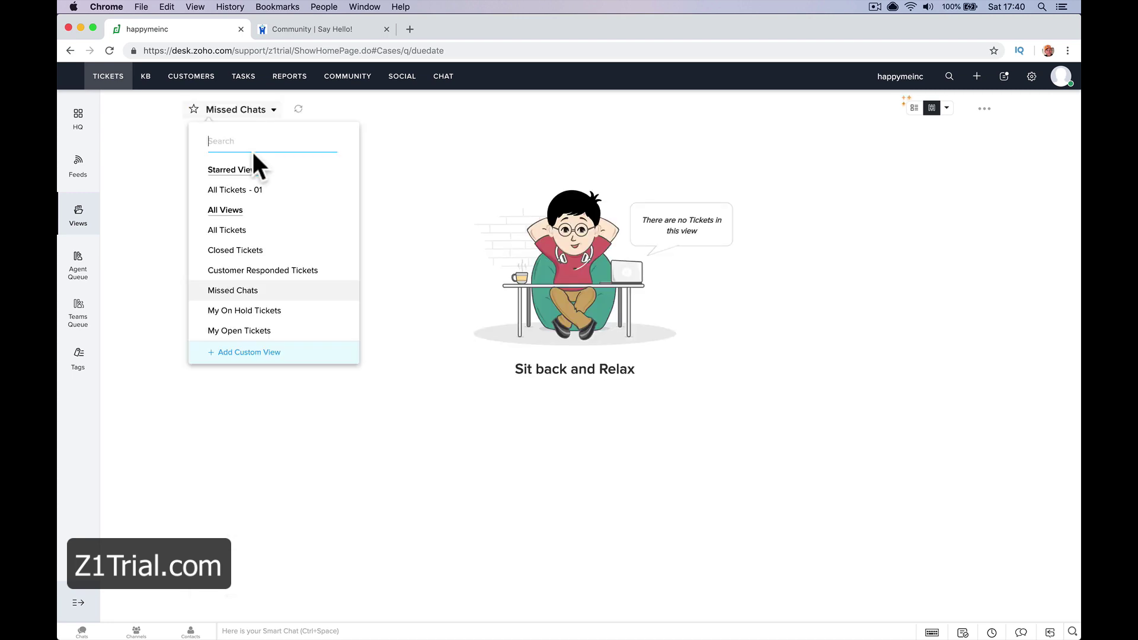
{"action": "left_click", "coordinate": [260, 249]}
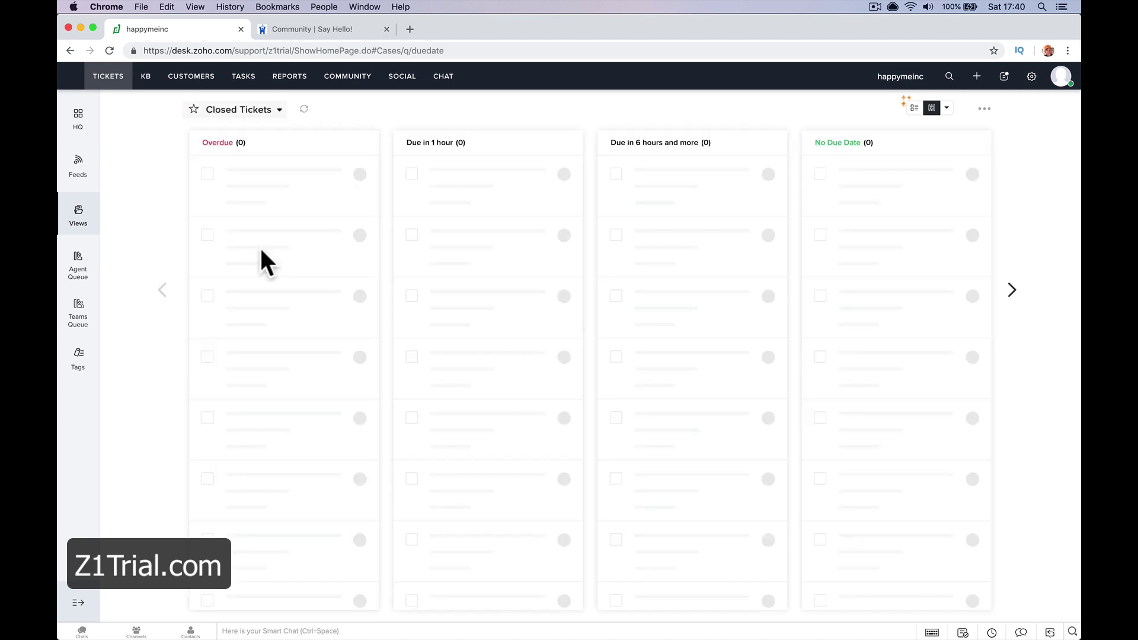
{"action": "left_click", "coordinate": [260, 117]}
{"action": "left_click", "coordinate": [257, 188]}
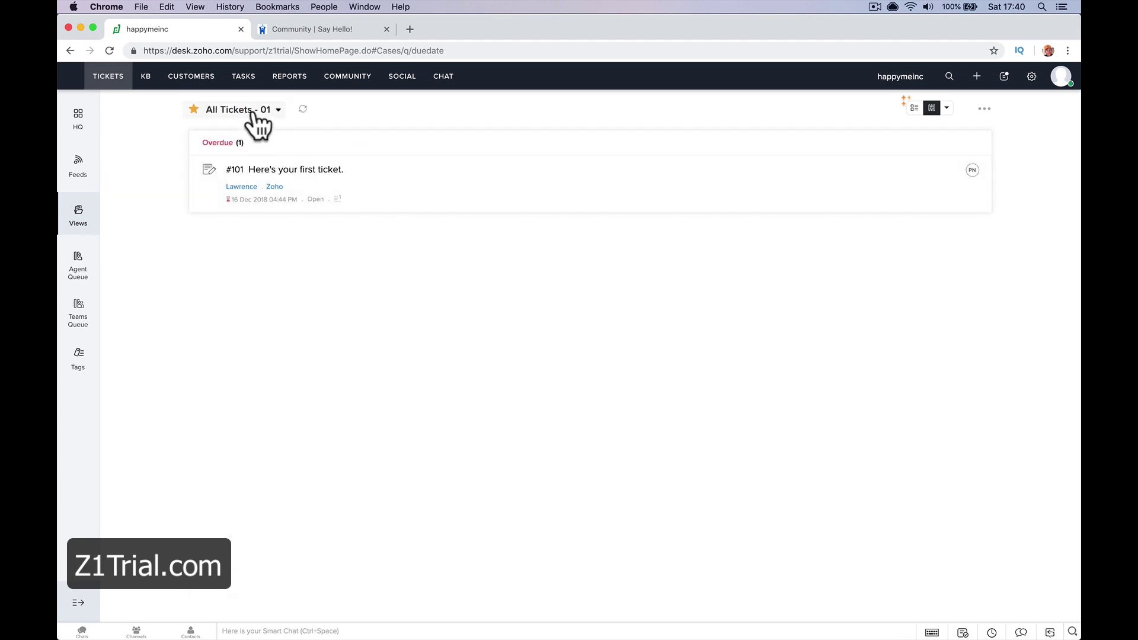
Reload All Tickets - 01, then switch to the empty Spam Tickets view
{"action": "left_click", "coordinate": [254, 112]}
{"action": "left_click", "coordinate": [239, 192]}
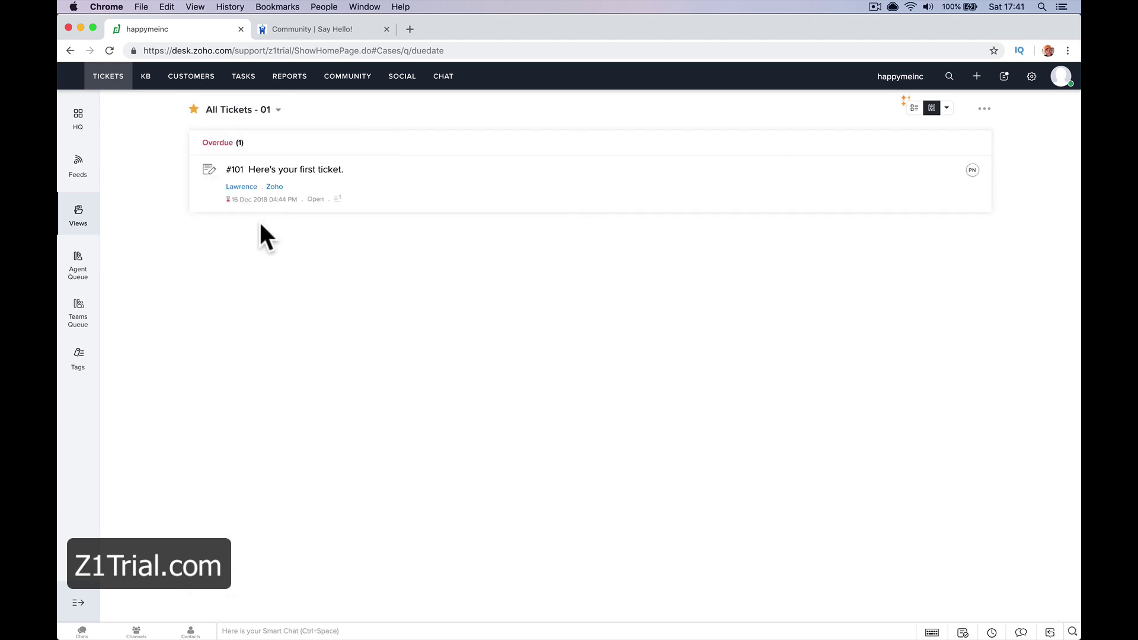
{"action": "left_click", "coordinate": [247, 112]}
{"action": "scroll", "coordinate": [254, 269], "scroll_direction": "down", "scroll_amount": 4}
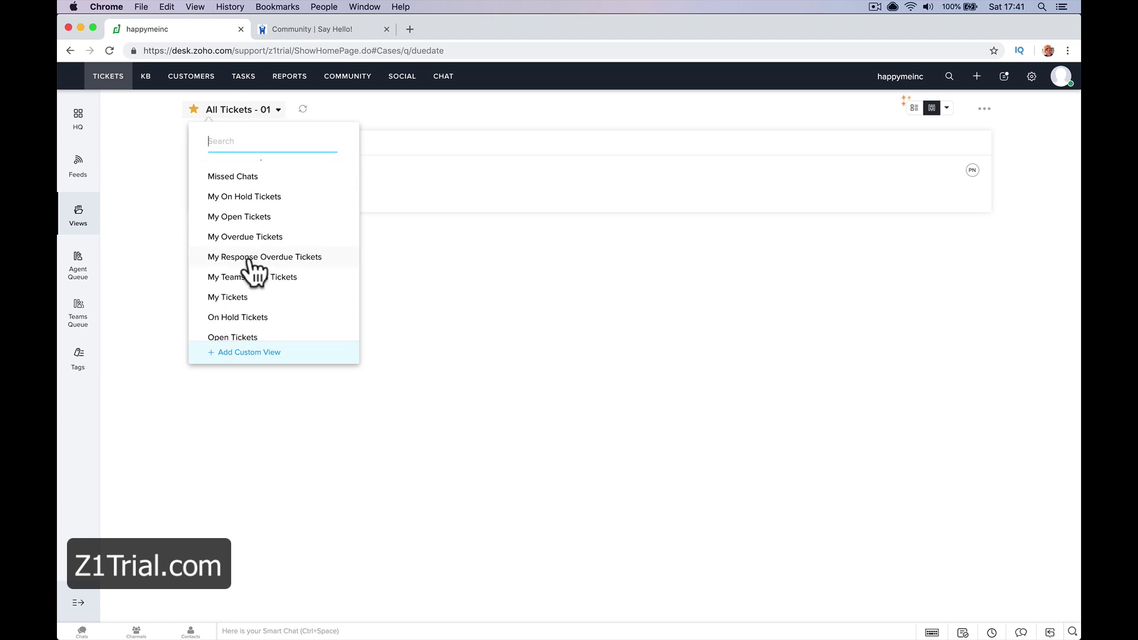
{"action": "scroll", "coordinate": [253, 269], "scroll_direction": "down", "scroll_amount": 7}
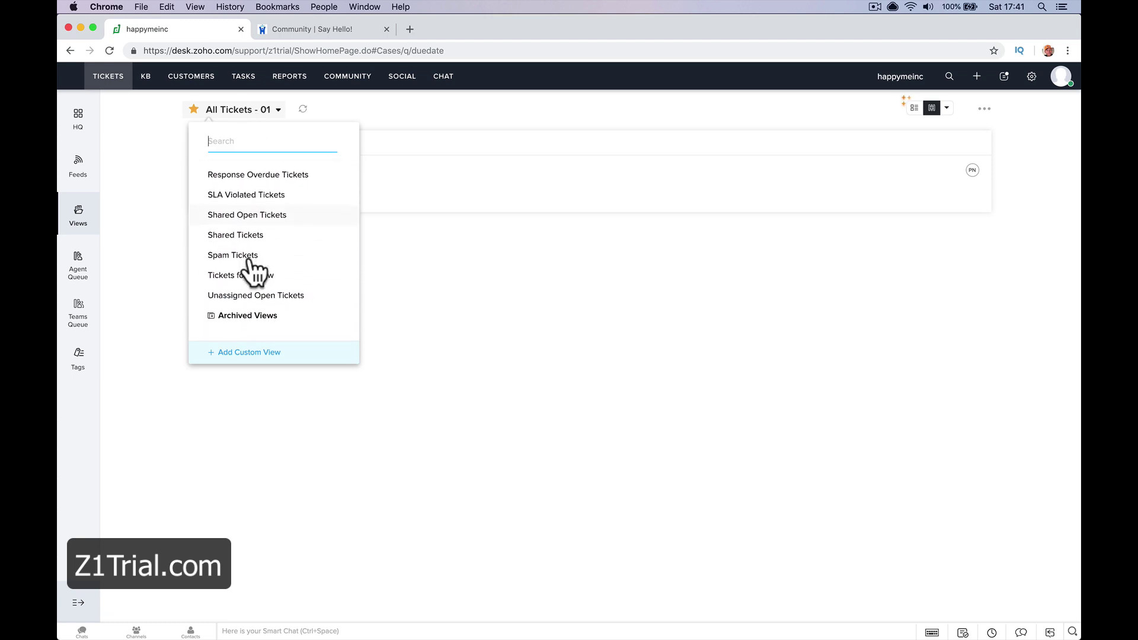
{"action": "left_click", "coordinate": [249, 254]}
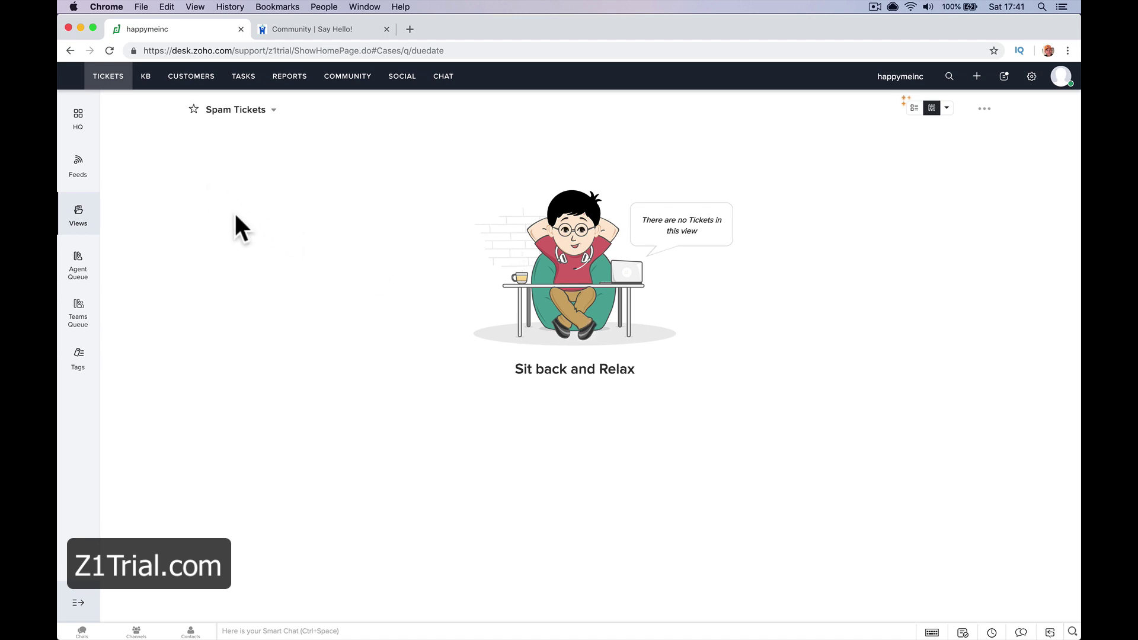
Read the KB article 'Answering your first ticket.', then show the Customers All Contacts list
{"action": "left_click", "coordinate": [144, 82]}
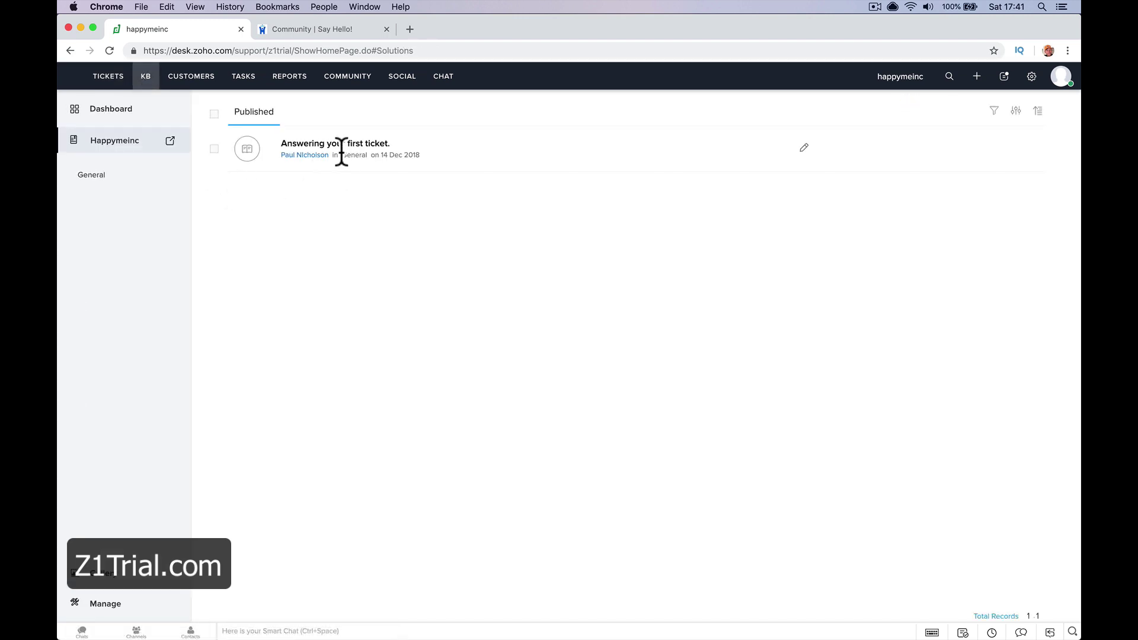
{"action": "left_click", "coordinate": [350, 145]}
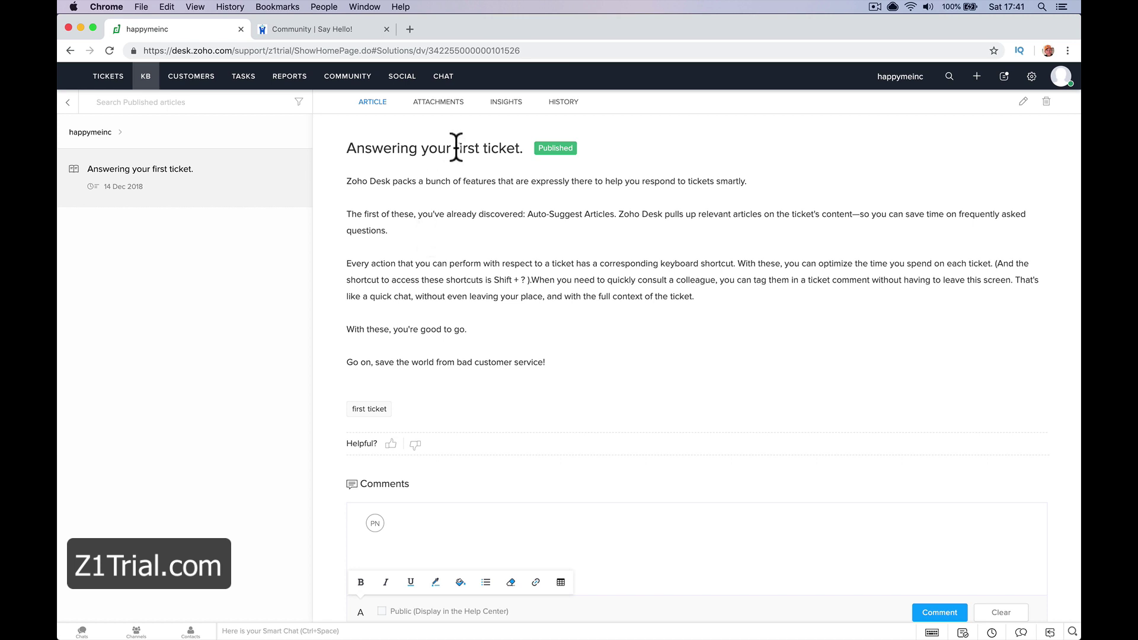
{"action": "left_click", "coordinate": [118, 133]}
{"action": "left_click", "coordinate": [187, 78]}
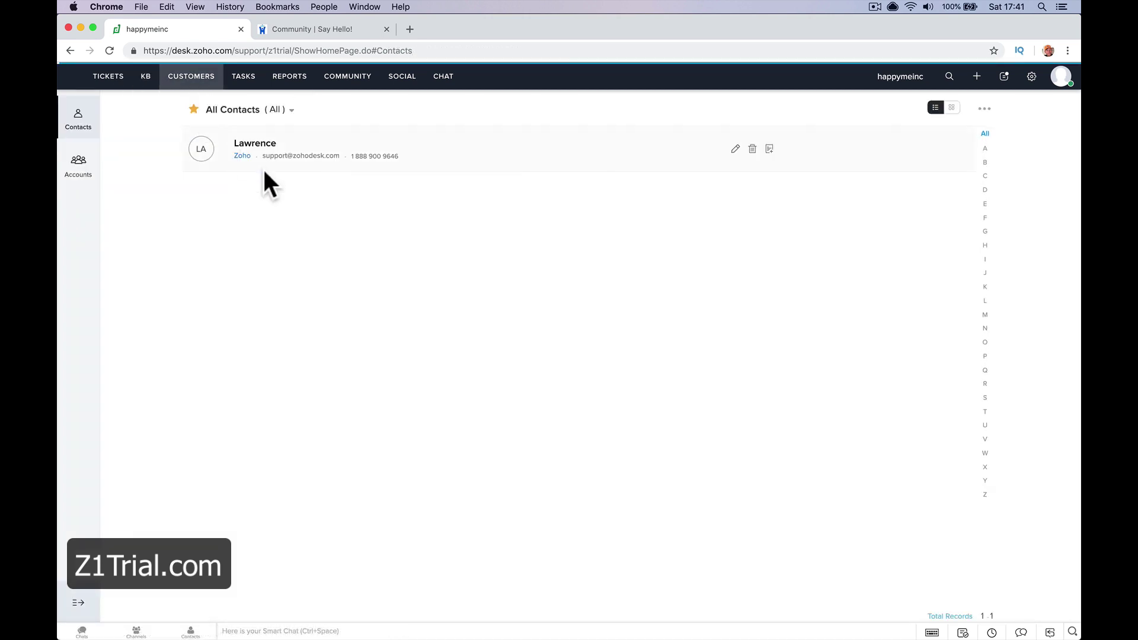
View the contact's details and the empty Tasks page, then the Reports Overview showing 1 open, 1 overdue ticket
{"action": "left_click", "coordinate": [320, 157]}
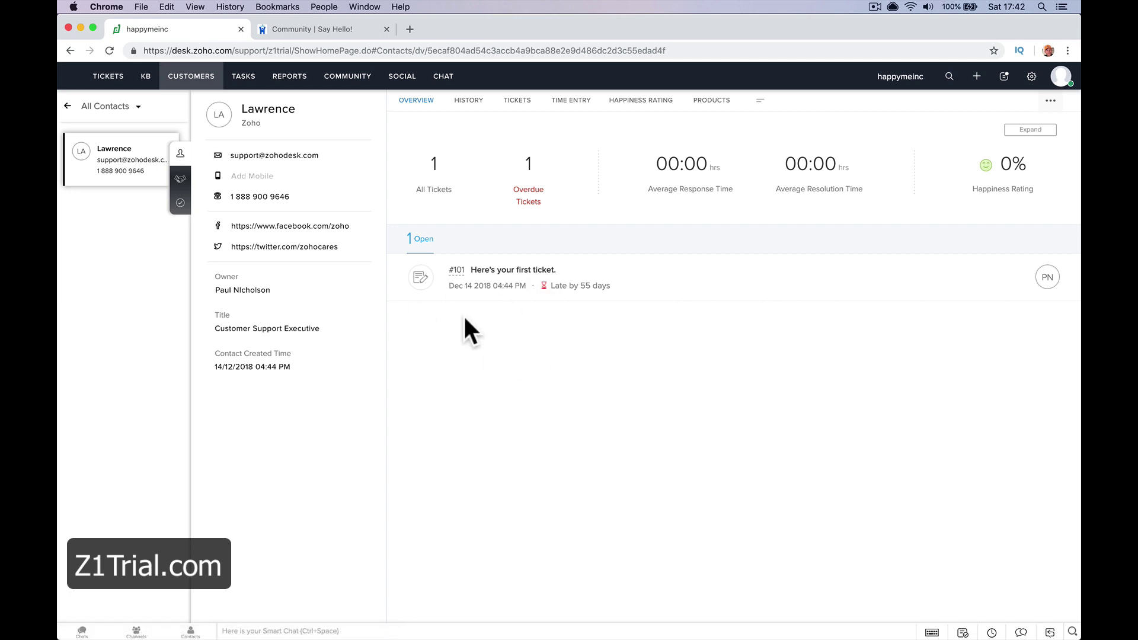
{"action": "left_click", "coordinate": [243, 76]}
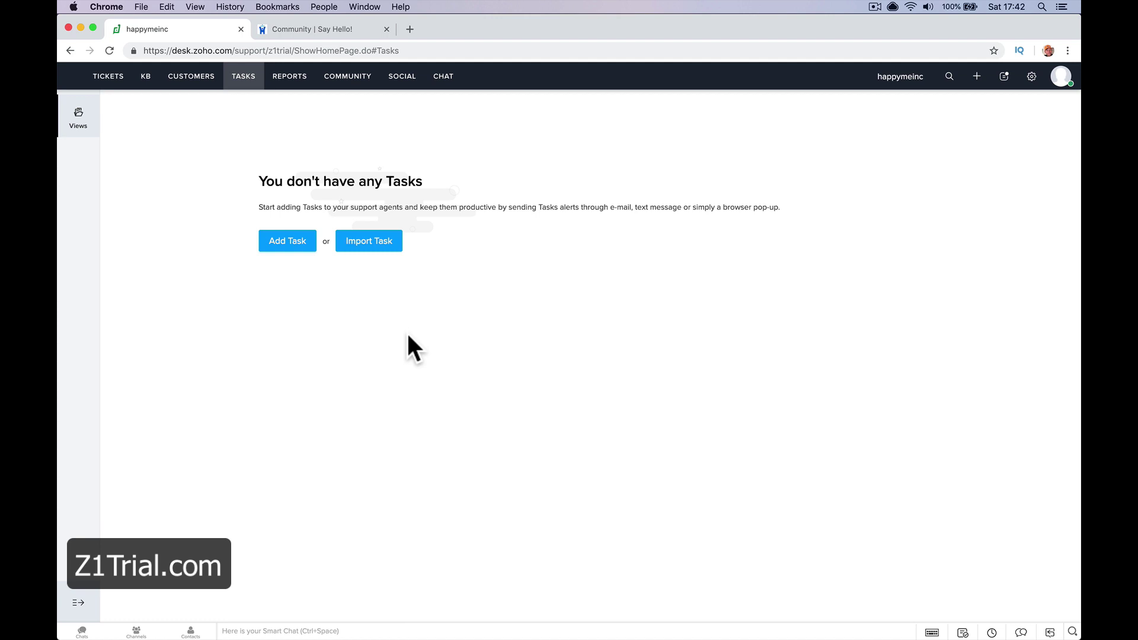
{"action": "left_click", "coordinate": [289, 76]}
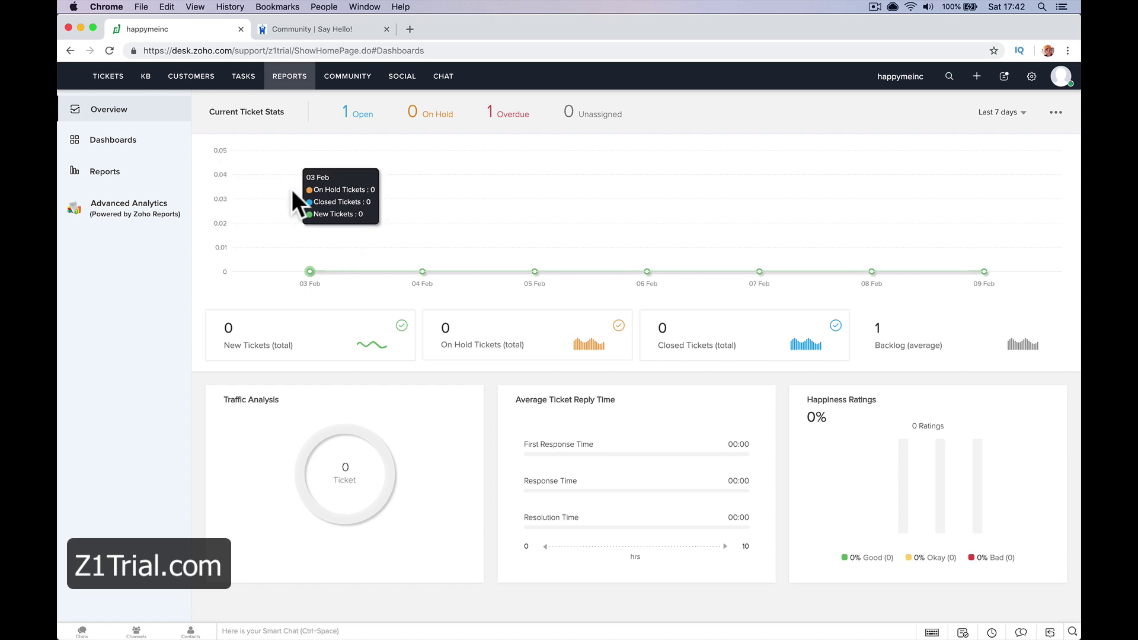
Run the Tickets By Contact, On Hold Tickets and All Overdue Tickets reports, then open Community
{"action": "left_click", "coordinate": [141, 175]}
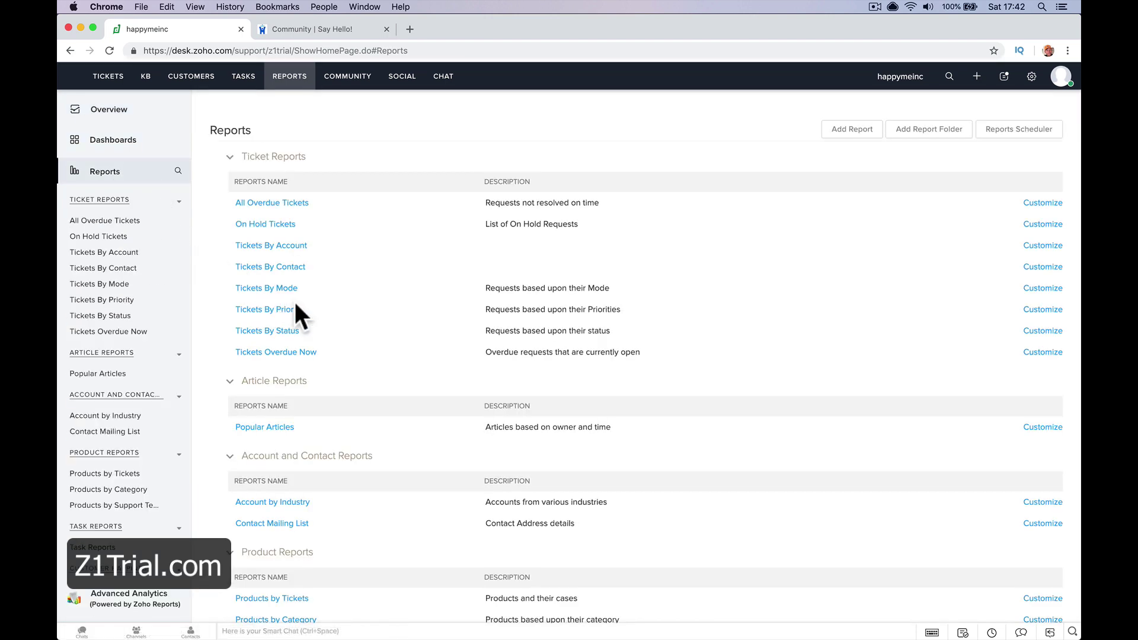
{"action": "left_click", "coordinate": [273, 268]}
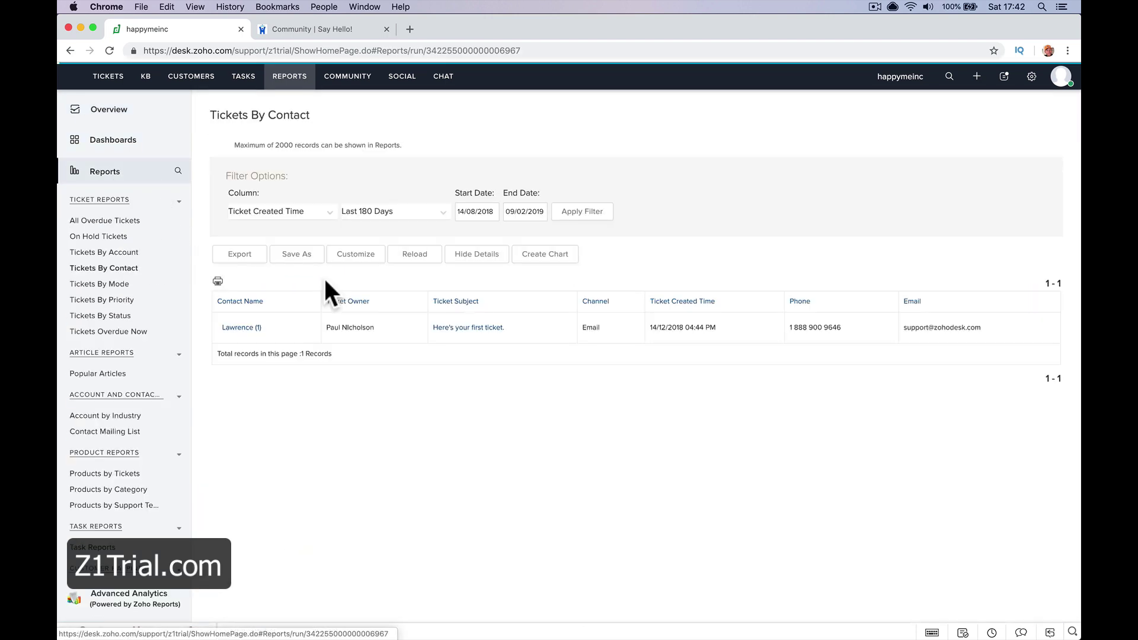
{"action": "left_click", "coordinate": [115, 237]}
{"action": "left_click", "coordinate": [121, 221]}
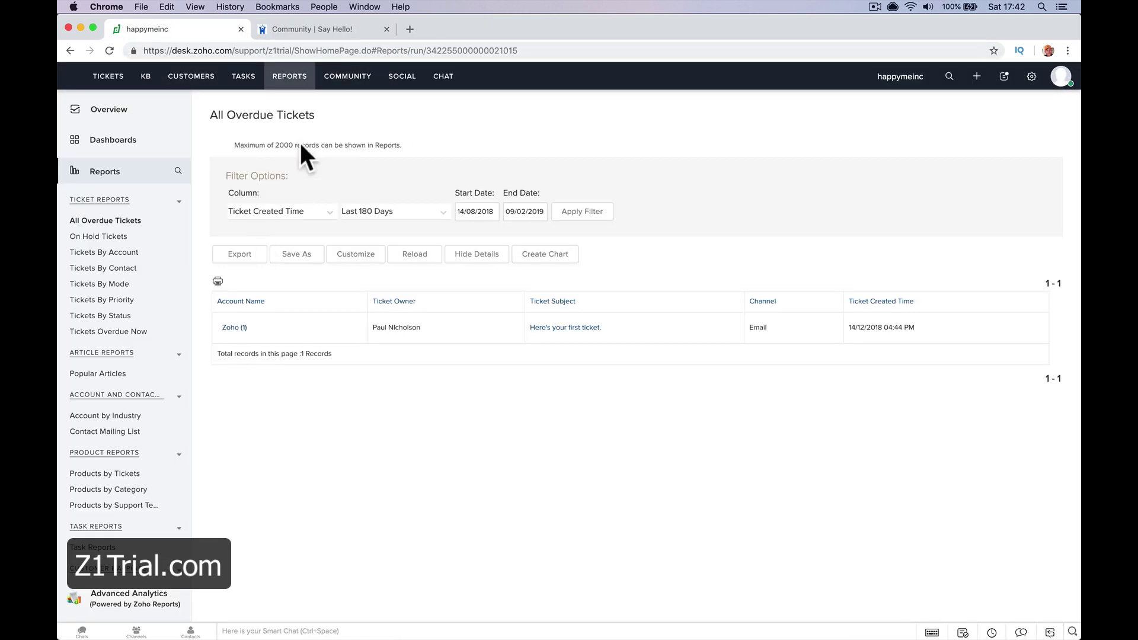
{"action": "left_click", "coordinate": [347, 77]}
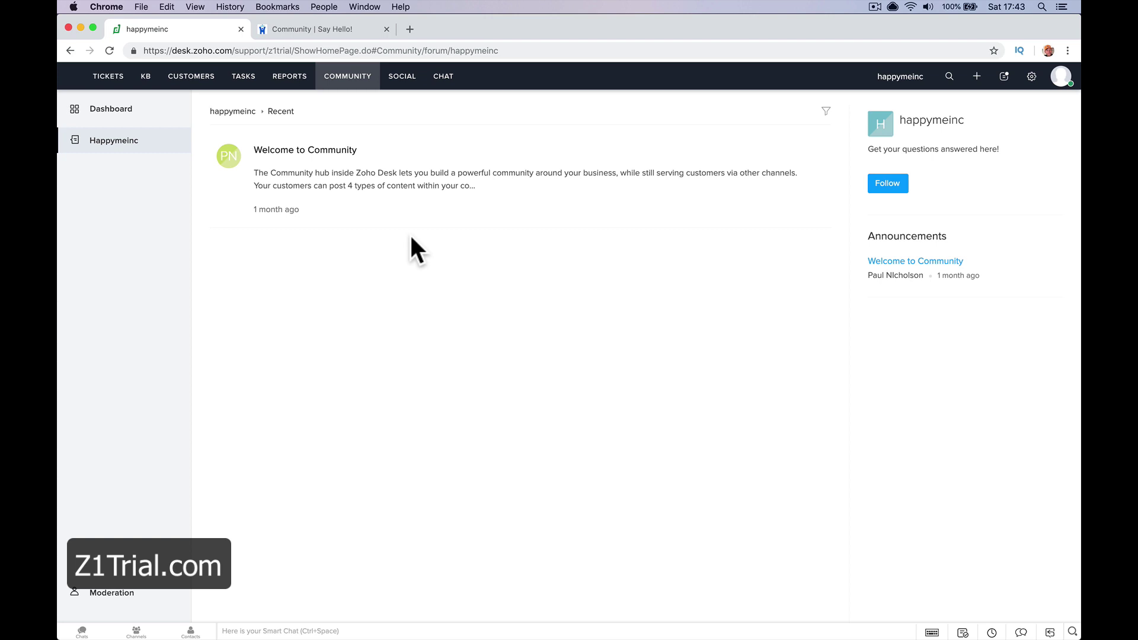
Look over the Social and Chat pages, then bring up a blank Add Ticket form
{"action": "left_click", "coordinate": [399, 76]}
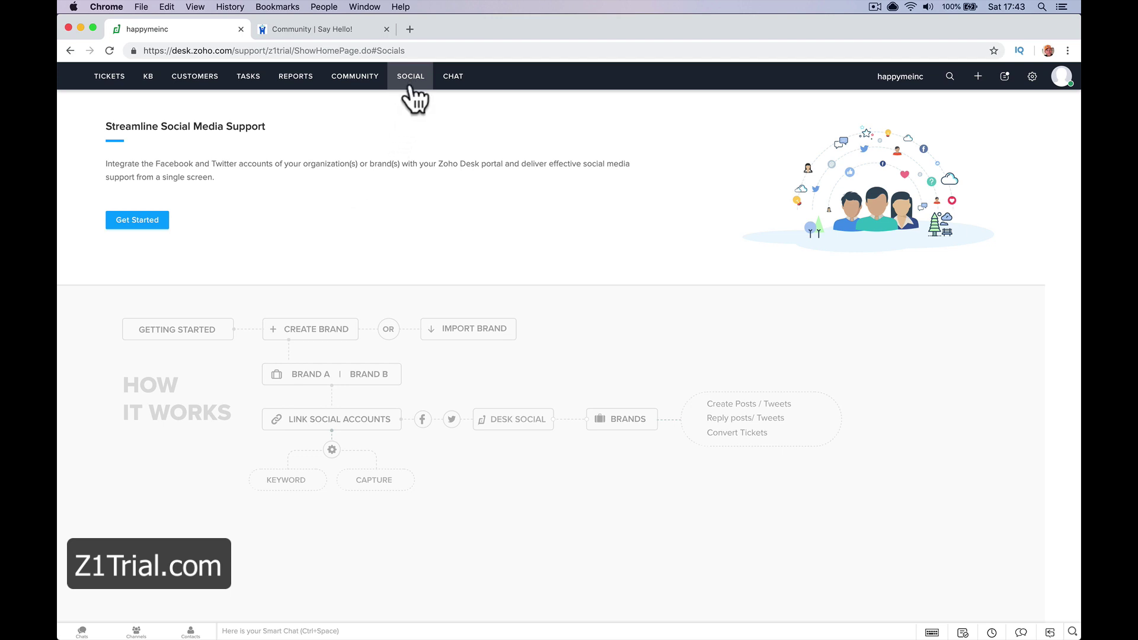
{"action": "left_click", "coordinate": [451, 78]}
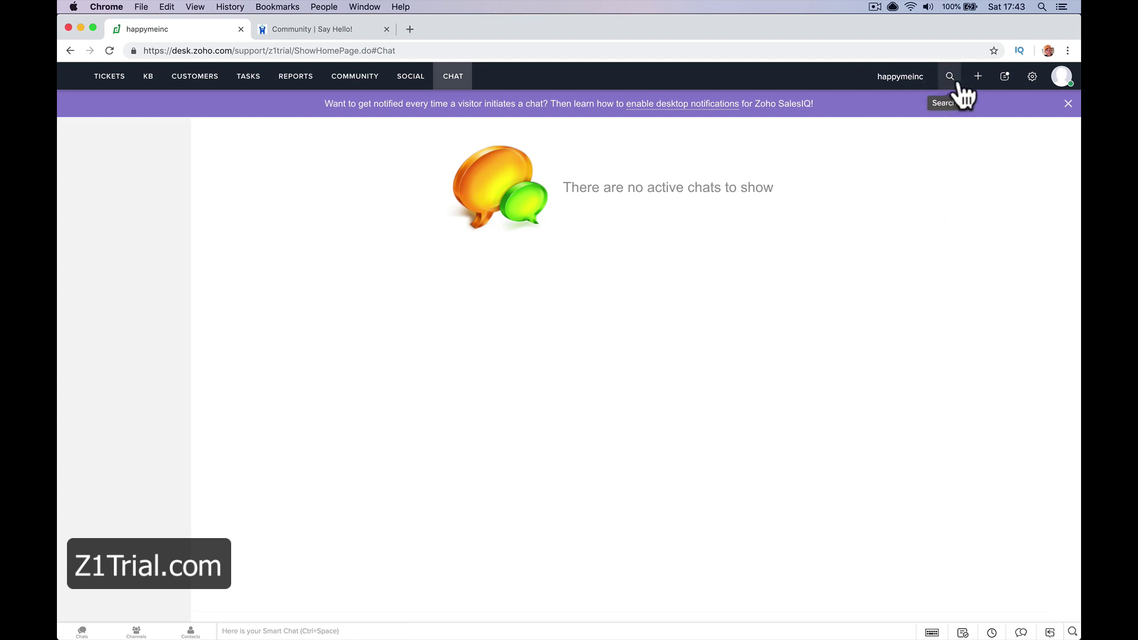
{"action": "left_click", "coordinate": [978, 78]}
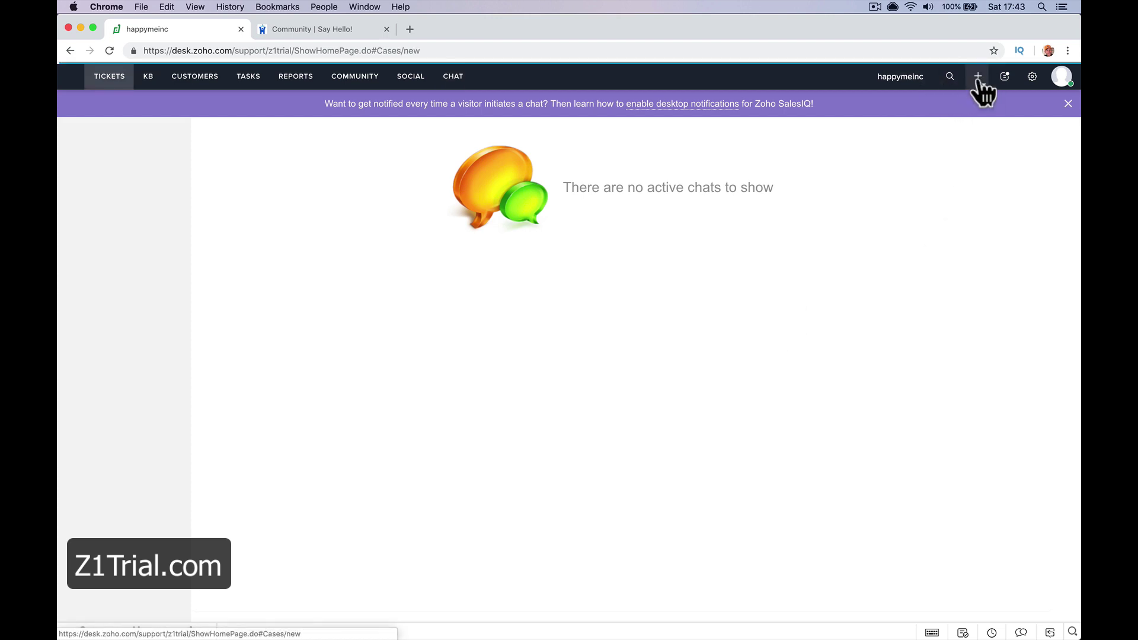
{"action": "left_click", "coordinate": [1030, 79]}
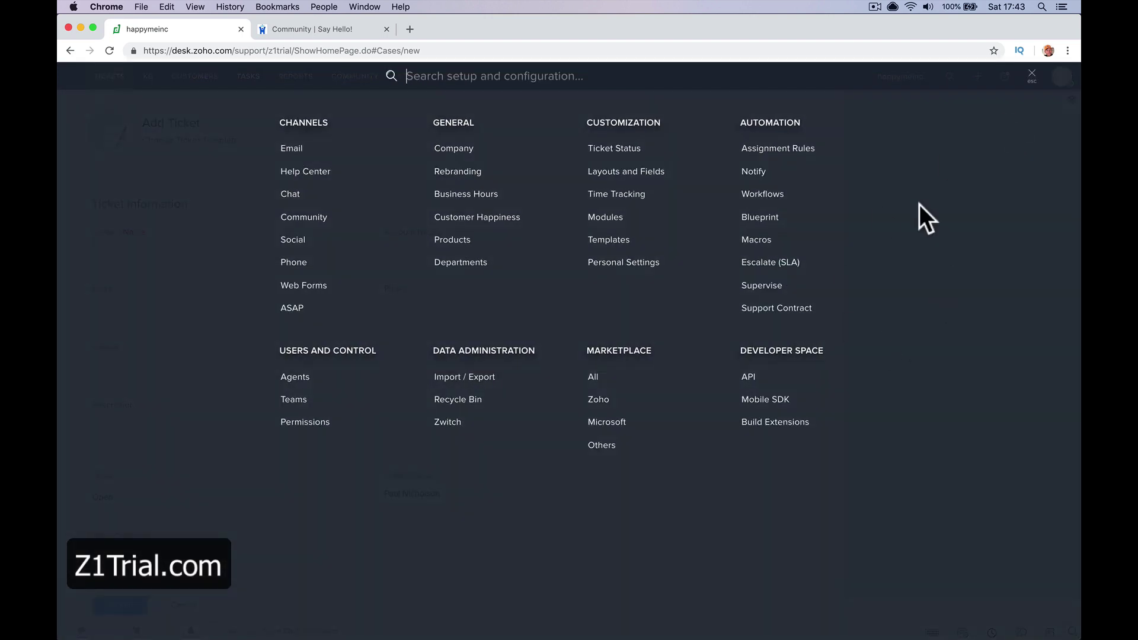
{"action": "left_click", "coordinate": [1032, 75]}
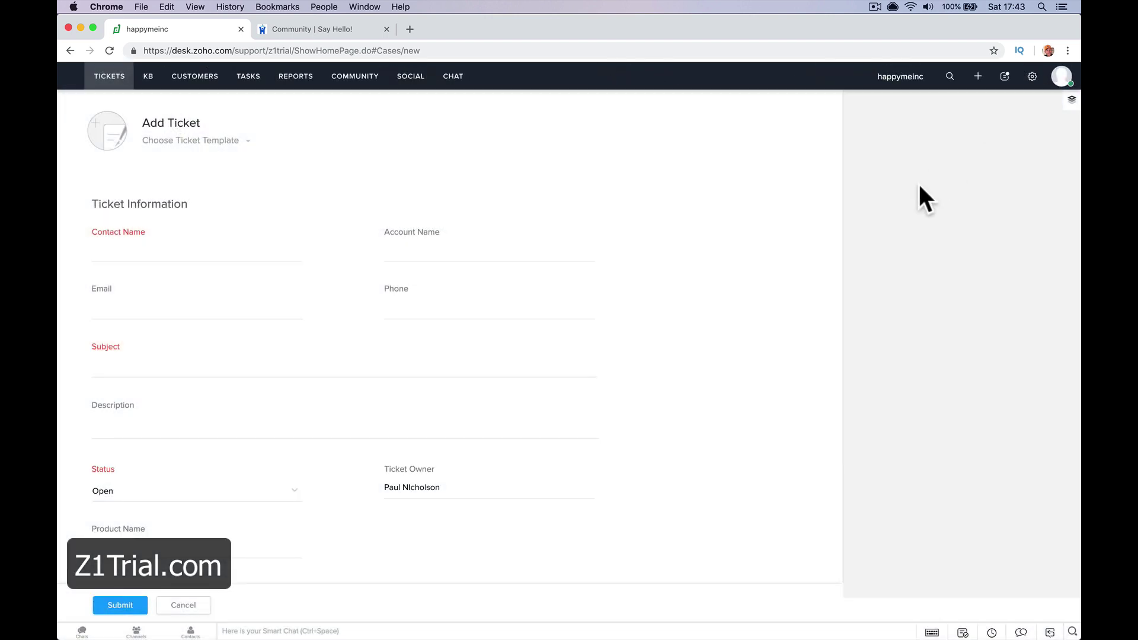
{"action": "left_click", "coordinate": [83, 632]}
{"action": "left_click", "coordinate": [149, 477]}
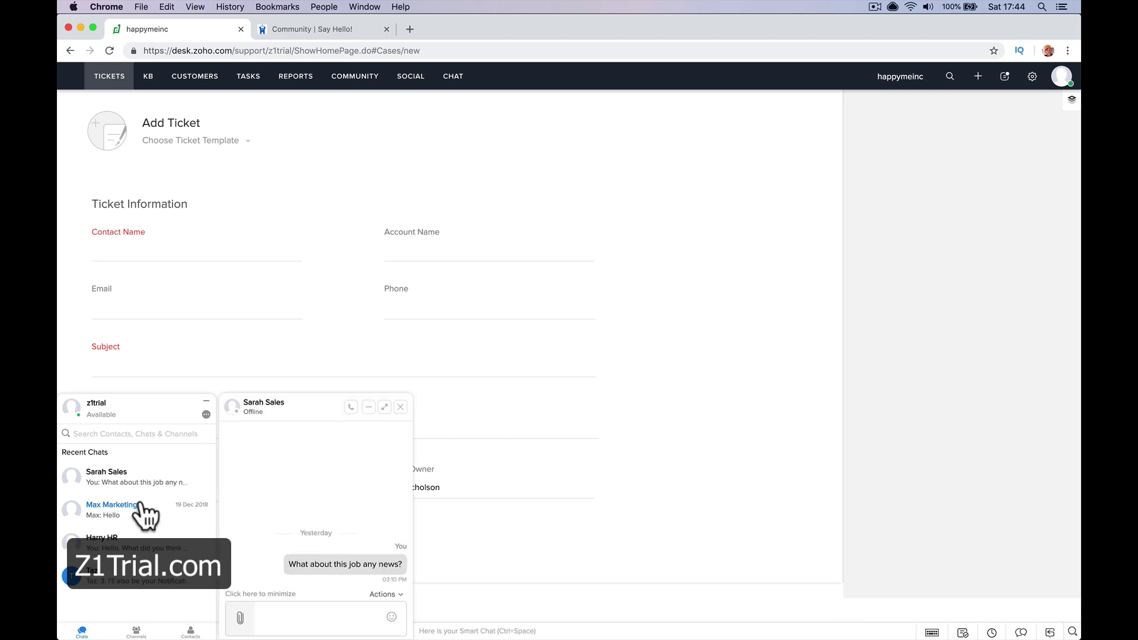
{"action": "left_click", "coordinate": [107, 509]}
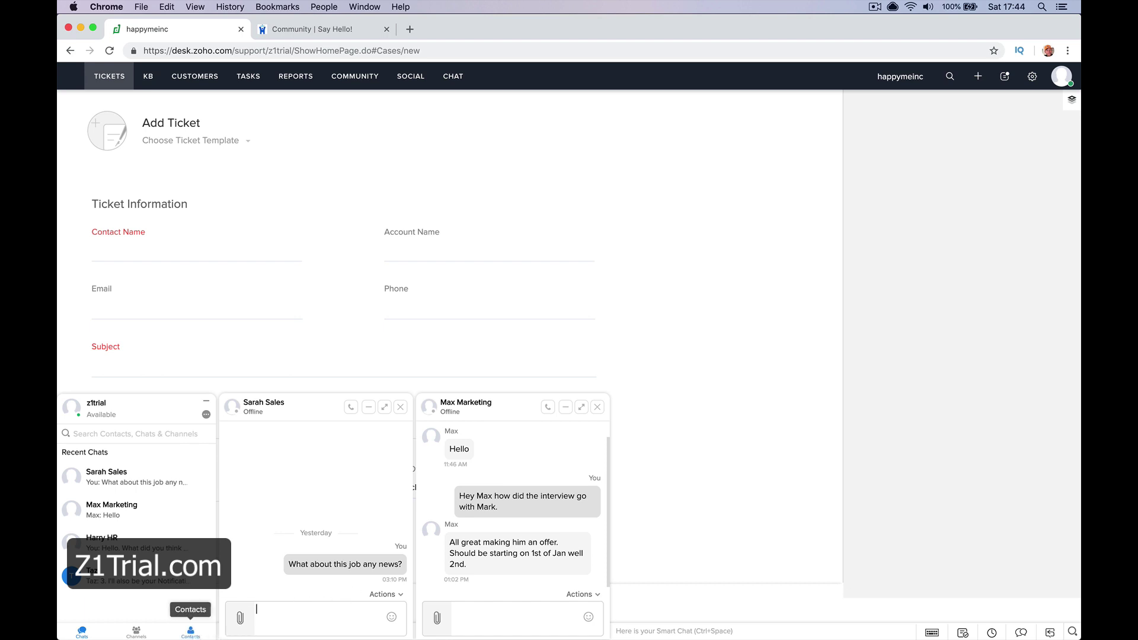
{"action": "left_click", "coordinate": [190, 630]}
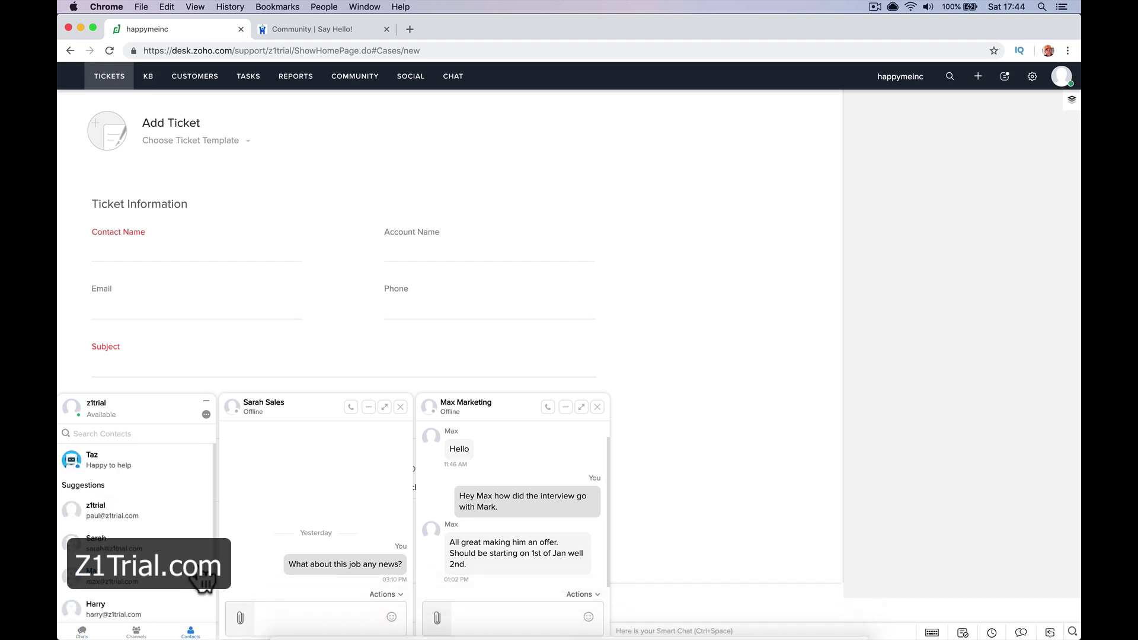
{"action": "scroll", "coordinate": [203, 581], "scroll_direction": "down", "scroll_amount": 2}
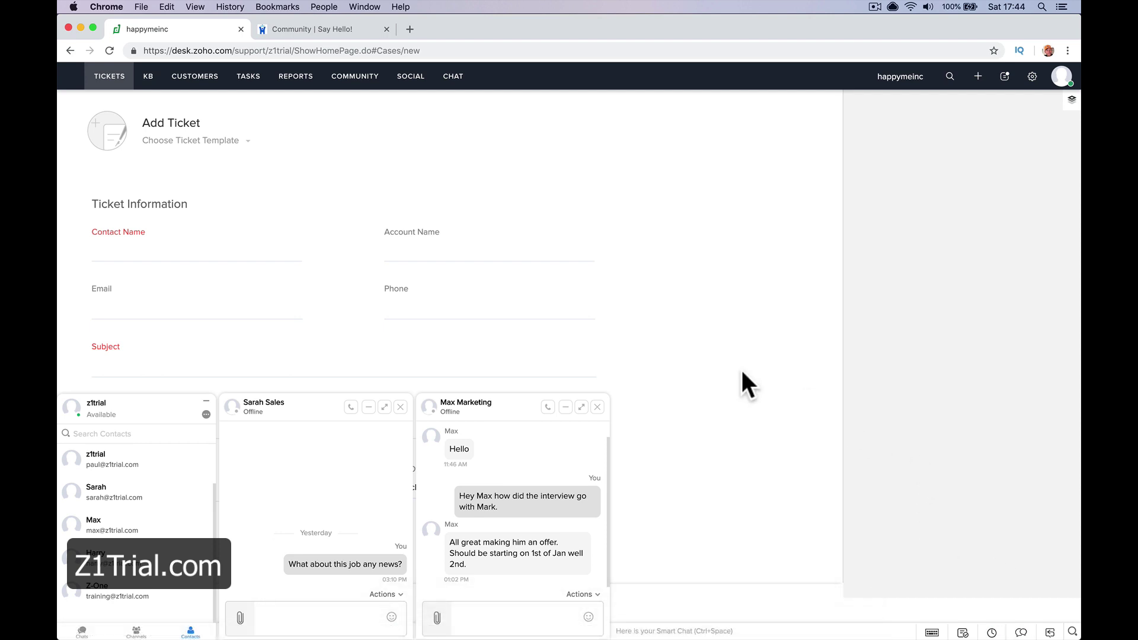
{"action": "left_click", "coordinate": [598, 407]}
{"action": "left_click", "coordinate": [400, 406]}
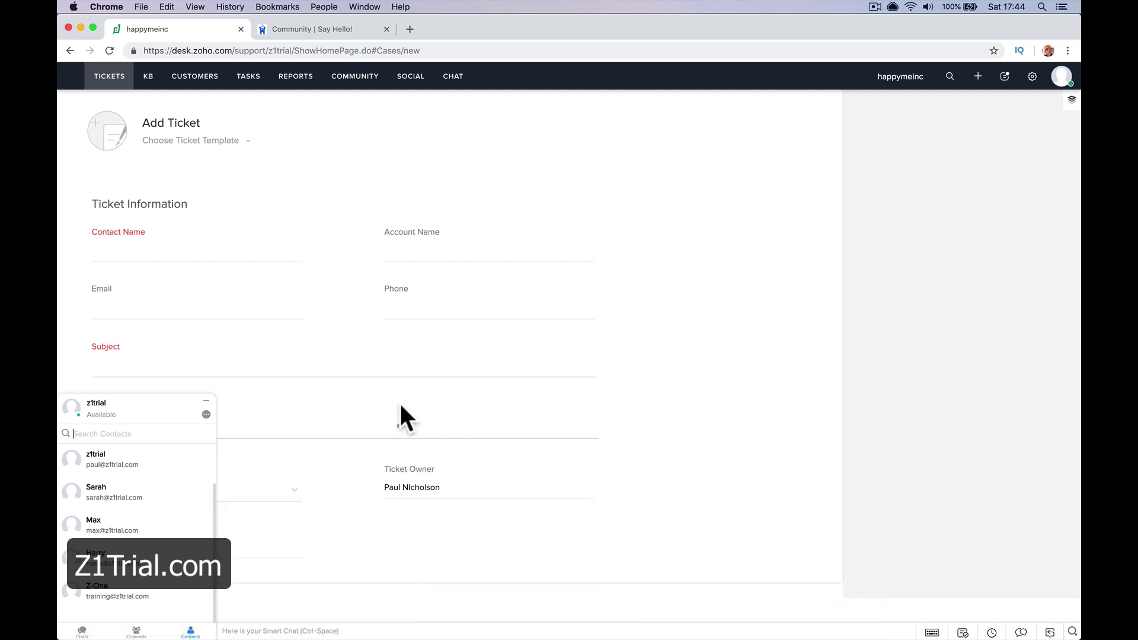
{"action": "left_click", "coordinate": [205, 401]}
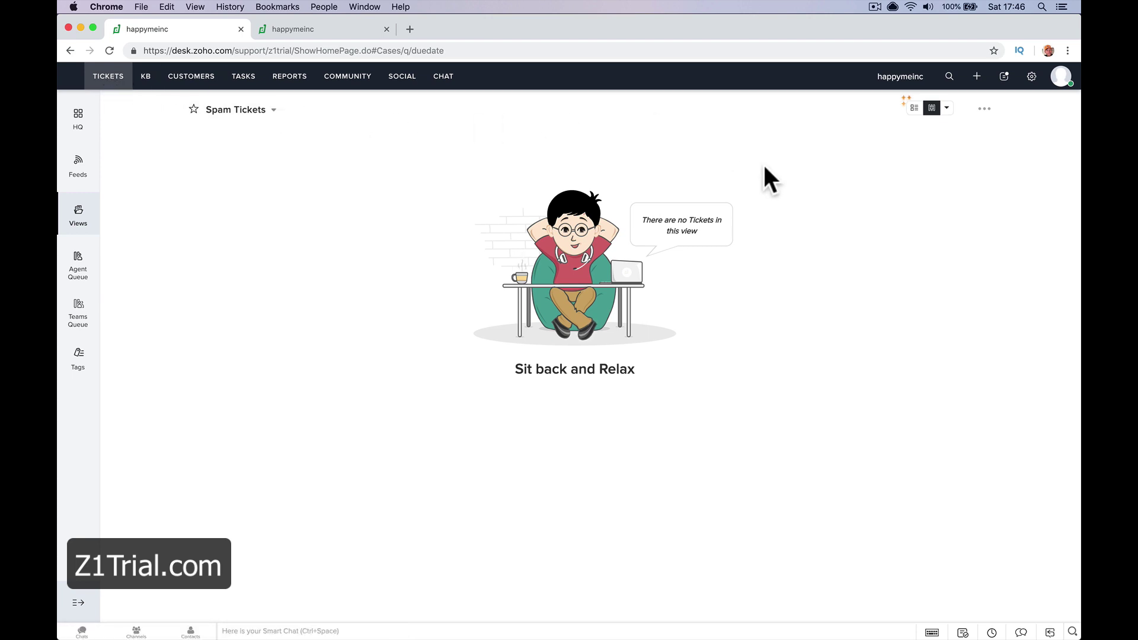
Copy the department's support email address from Setup's Channels > Email page
{"action": "left_click", "coordinate": [1031, 79]}
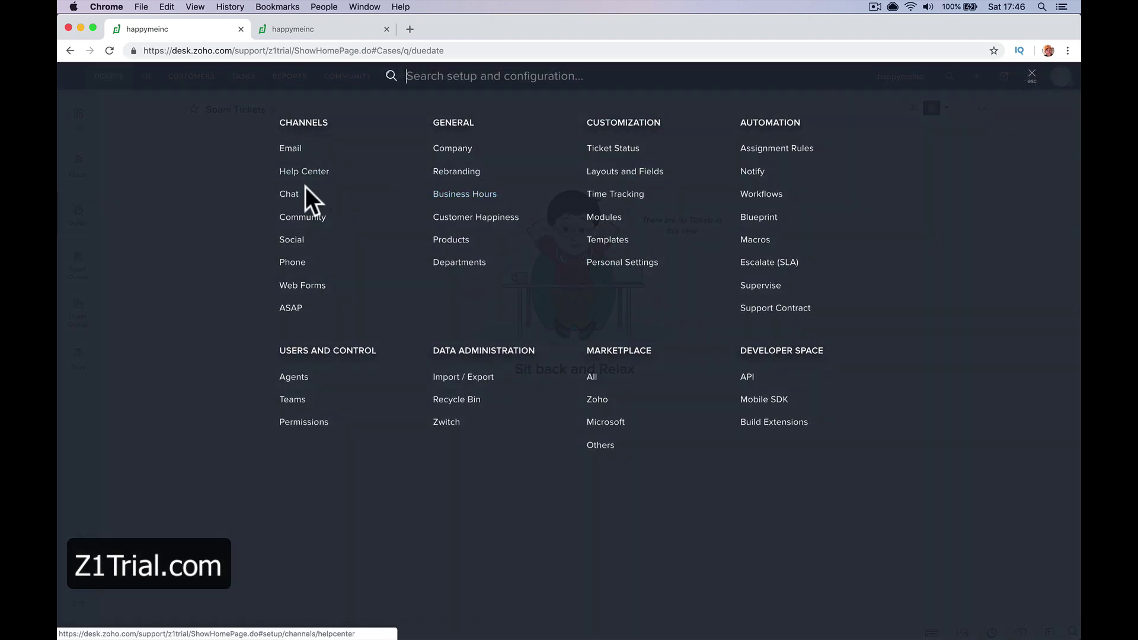
{"action": "left_click", "coordinate": [307, 123]}
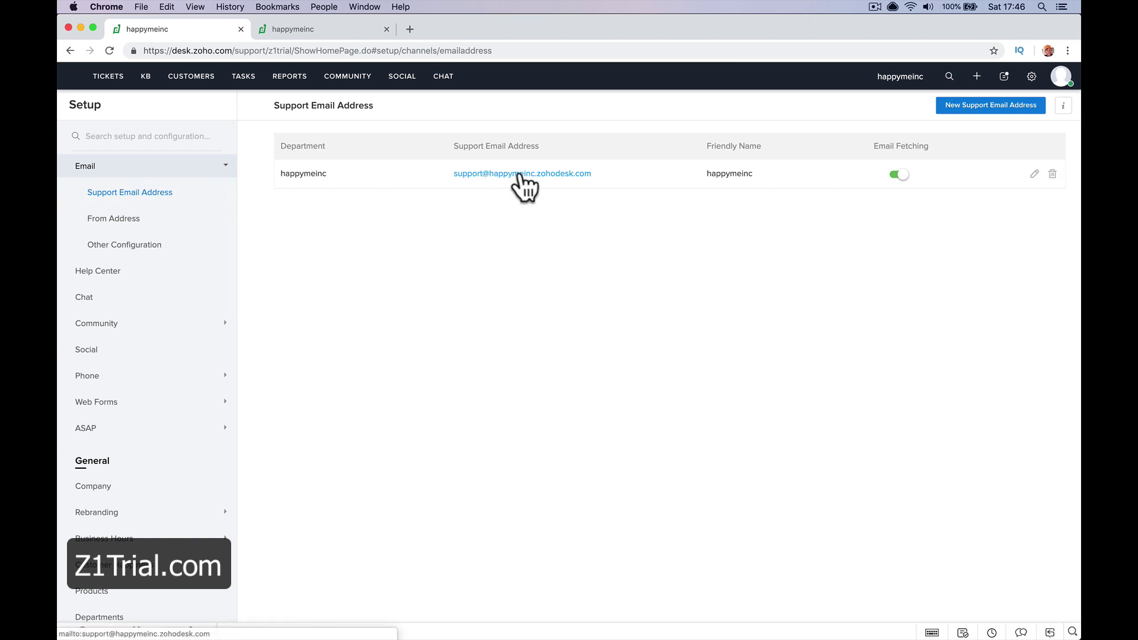
{"action": "right_click", "coordinate": [512, 178]}
{"action": "key", "text": "super+c"}
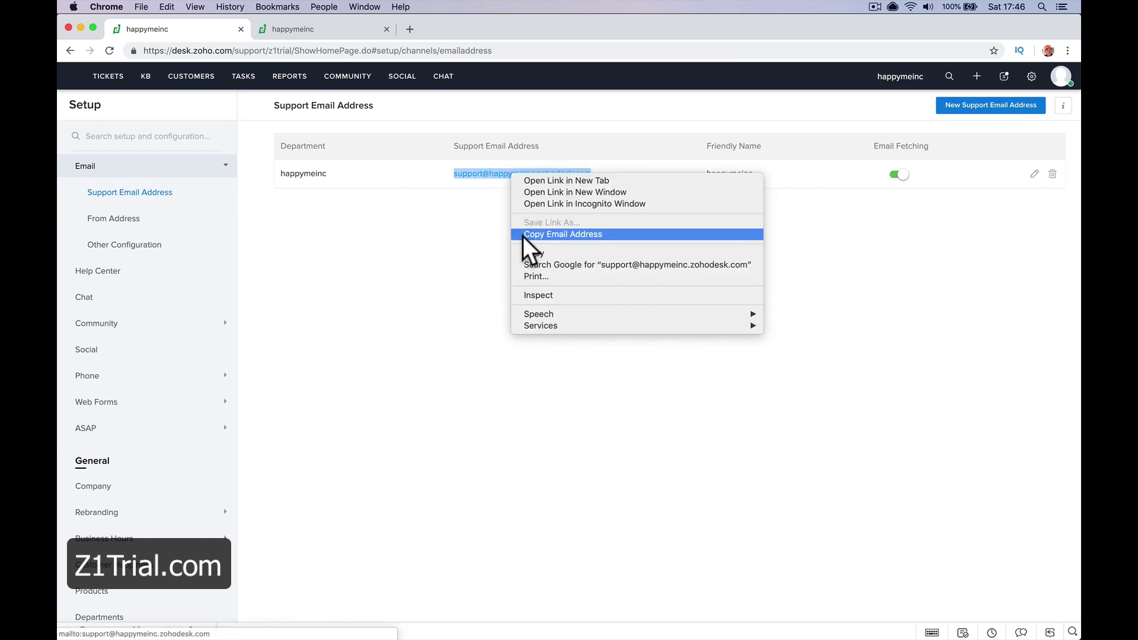
{"action": "left_click", "coordinate": [527, 234]}
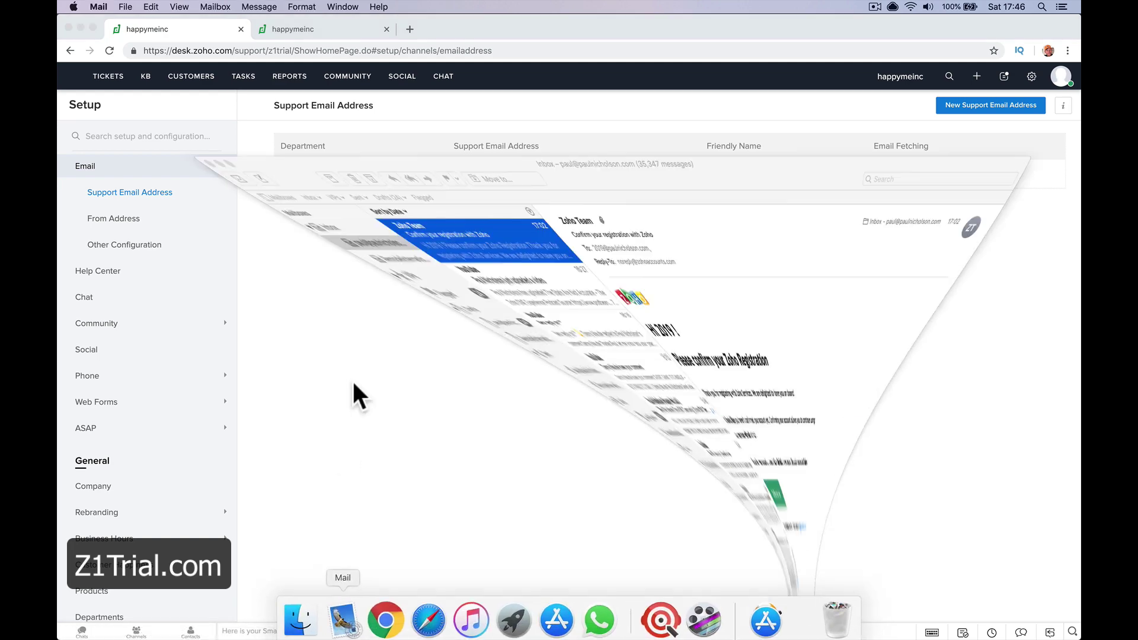
Email a 'Help With Zoho Desk' request to the pasted support address, then return to Zoho Desk
{"action": "left_click", "coordinate": [333, 613]}
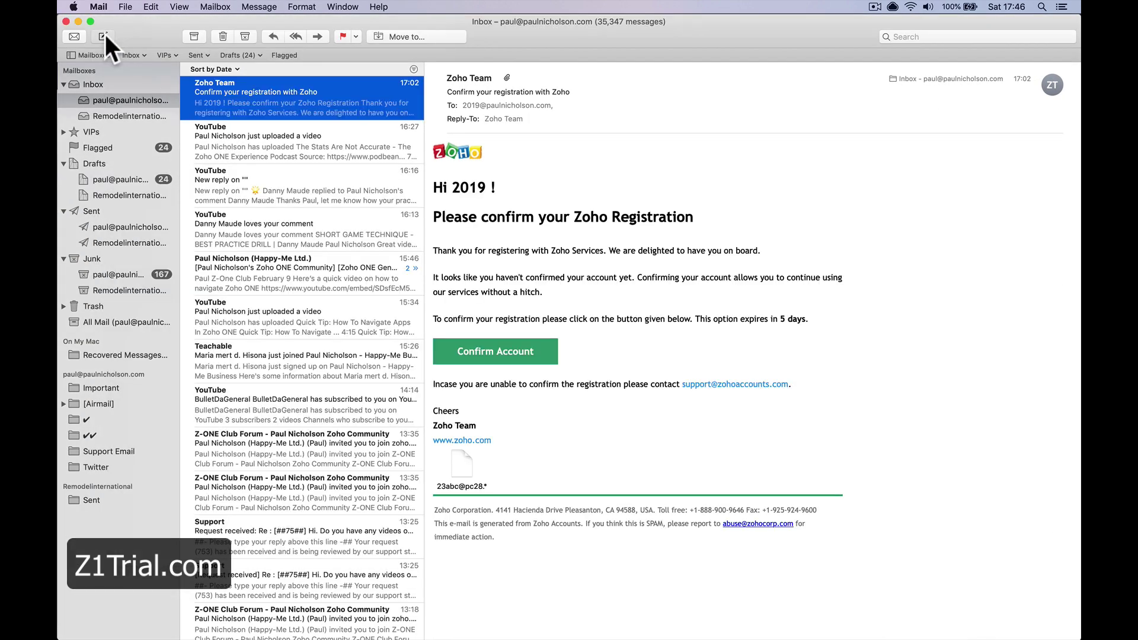
{"action": "left_click", "coordinate": [104, 36]}
{"action": "key", "text": "super+v"}
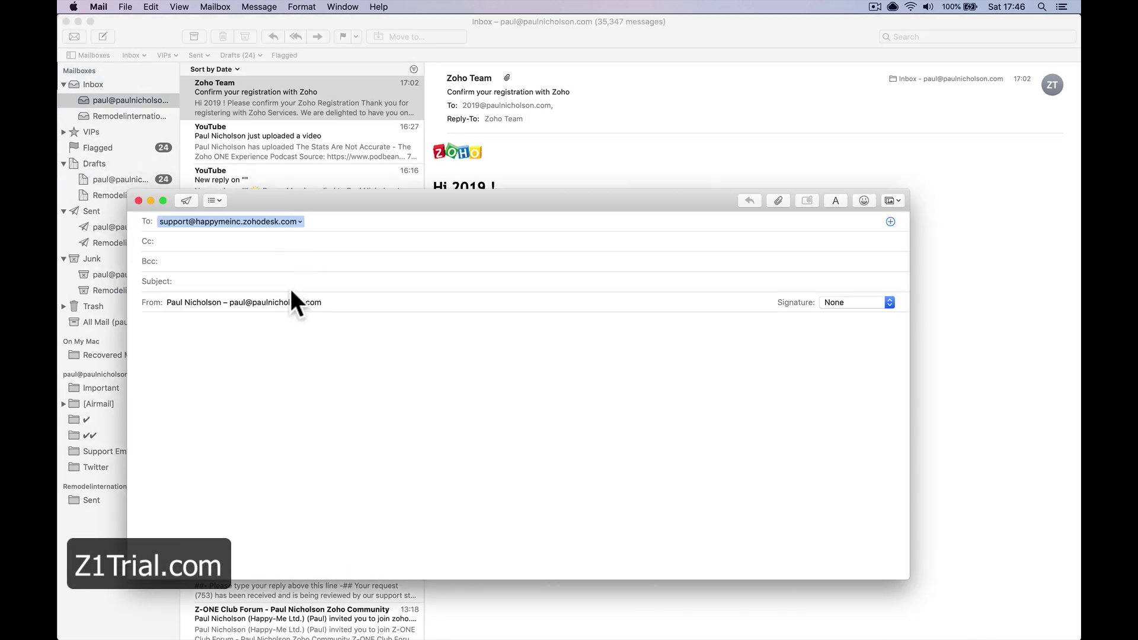
{"action": "left_click", "coordinate": [290, 283]}
{"action": "type", "text": "Hep"}
{"action": "key", "text": "BackSpace"}
{"action": "key", "text": "BackSpace"}
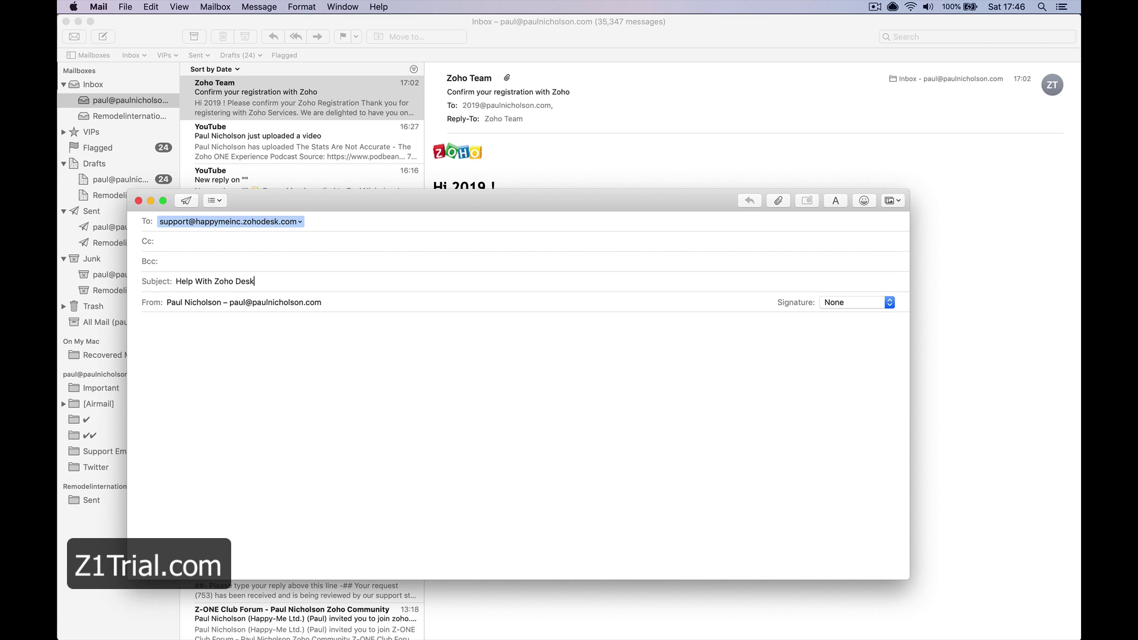
{"action": "type", "text": "lo I need help."}
{"action": "left_click", "coordinate": [187, 200]}
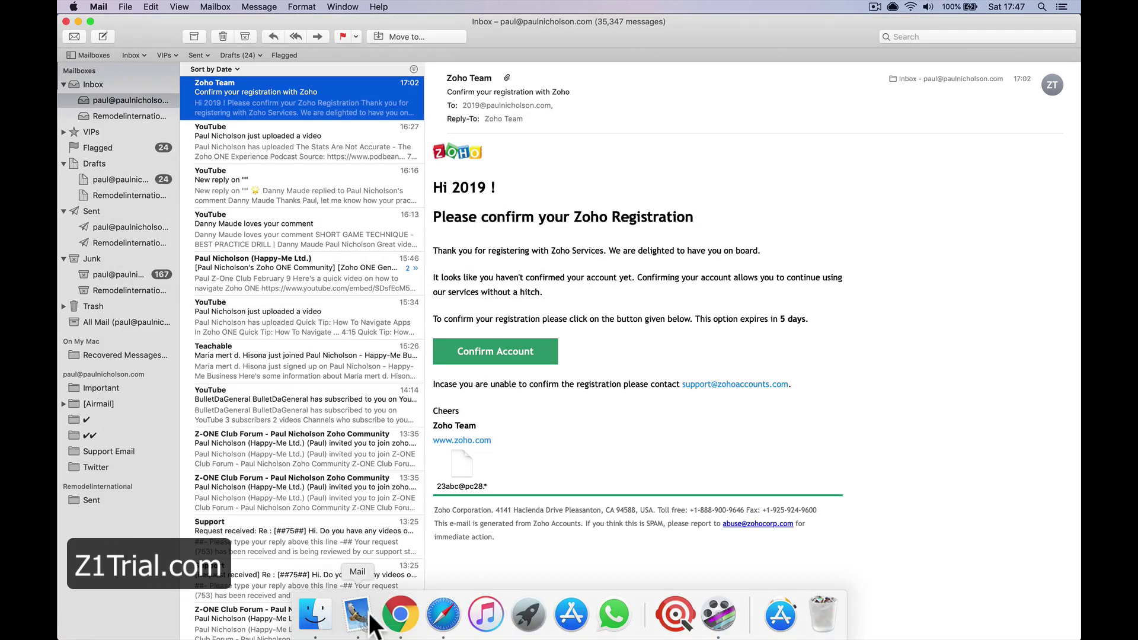
{"action": "left_click", "coordinate": [398, 617]}
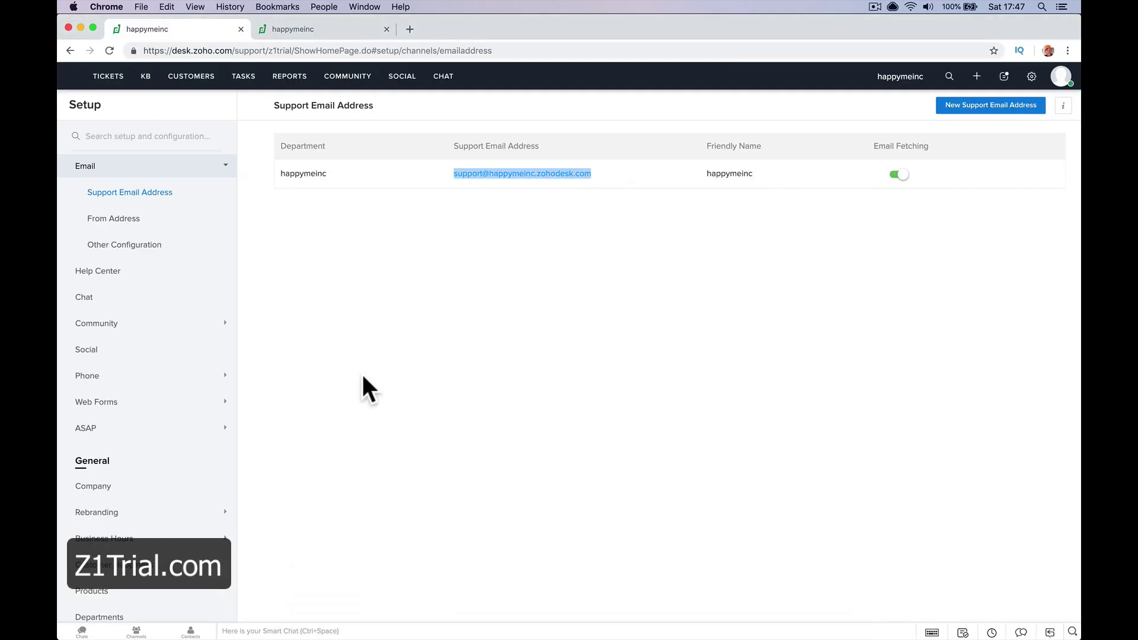
{"action": "left_click", "coordinate": [482, 248]}
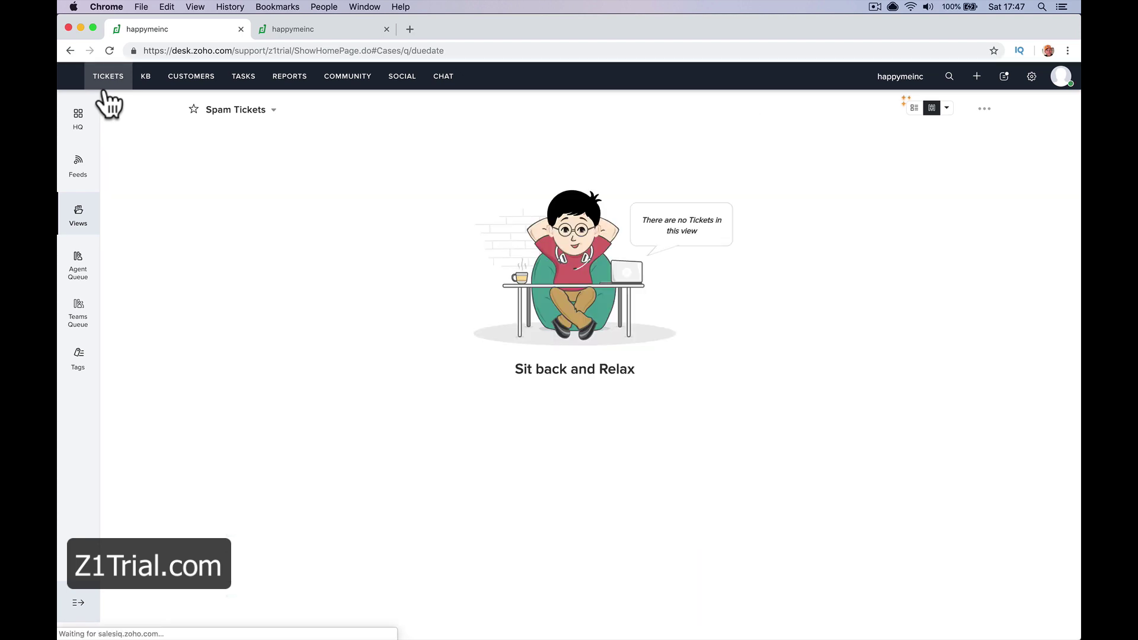
Open ticket #102 Help With Zoho Desk from the All Tickets - 02 view
{"action": "left_click", "coordinate": [240, 110]}
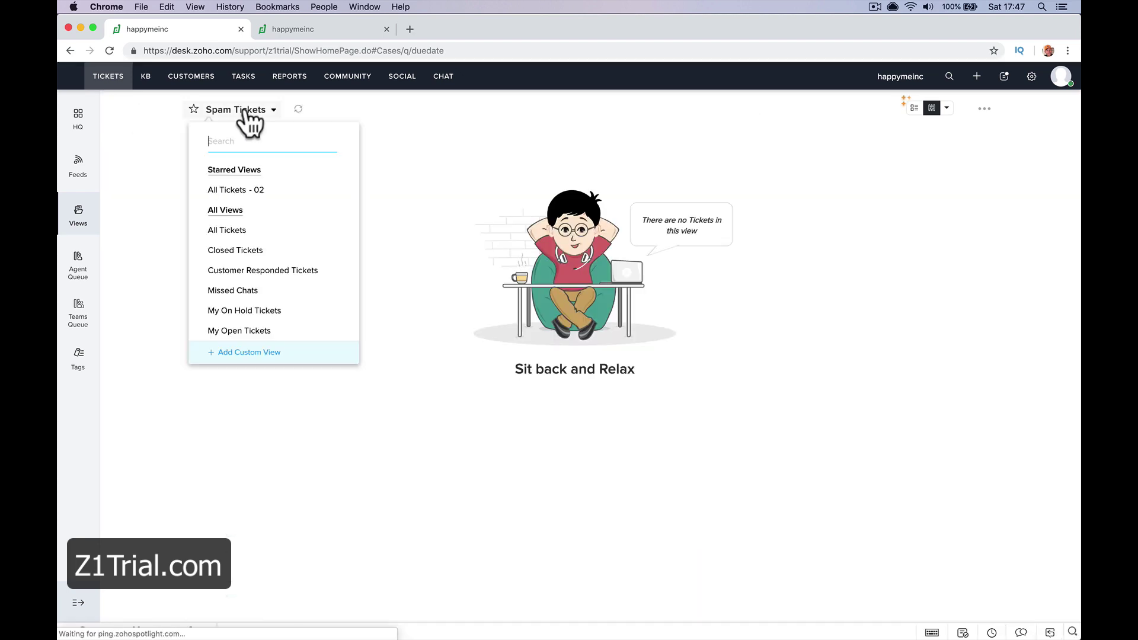
{"action": "left_click", "coordinate": [244, 190]}
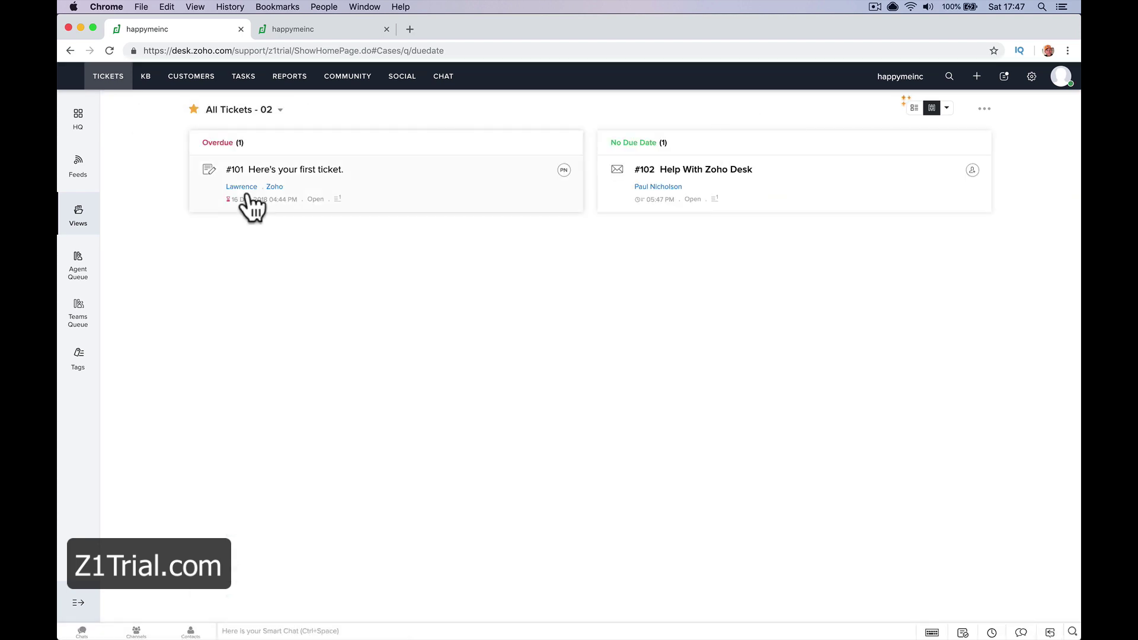
{"action": "left_click", "coordinate": [699, 172]}
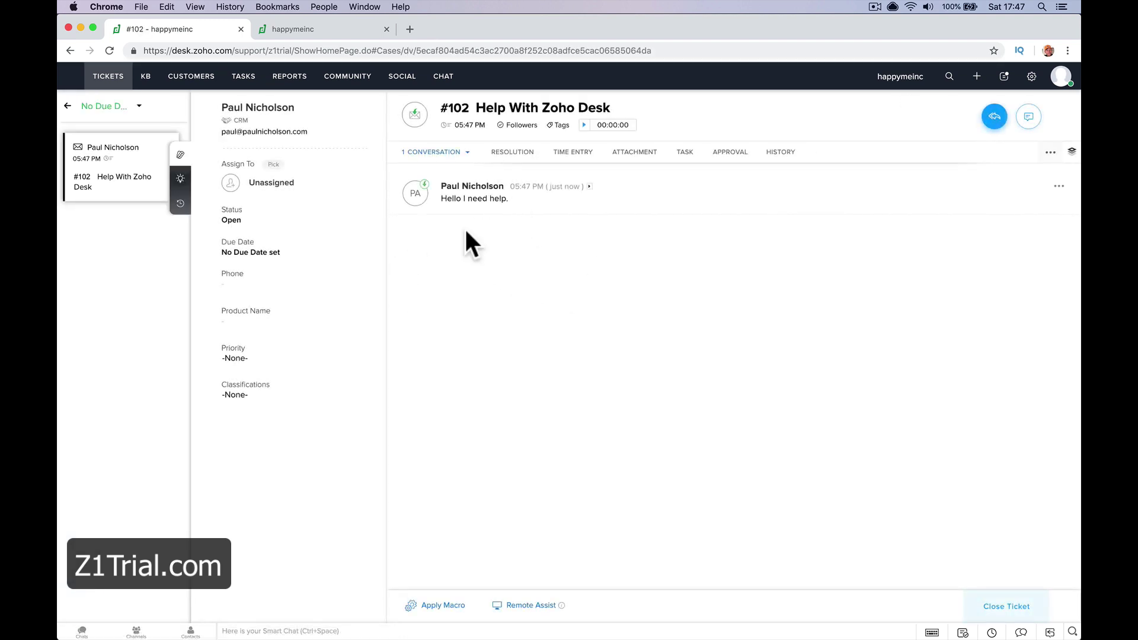
Send a Reply All on ticket #102 reading 'Hi How can we help?'
{"action": "left_click", "coordinate": [986, 122]}
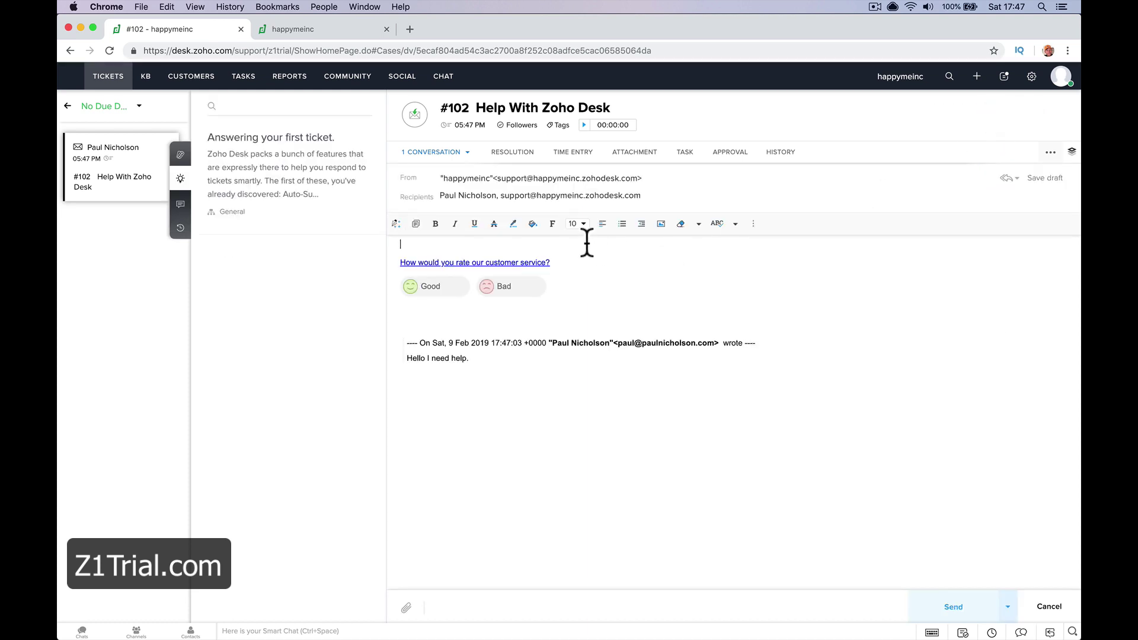
{"action": "type", "text": "Hi"}
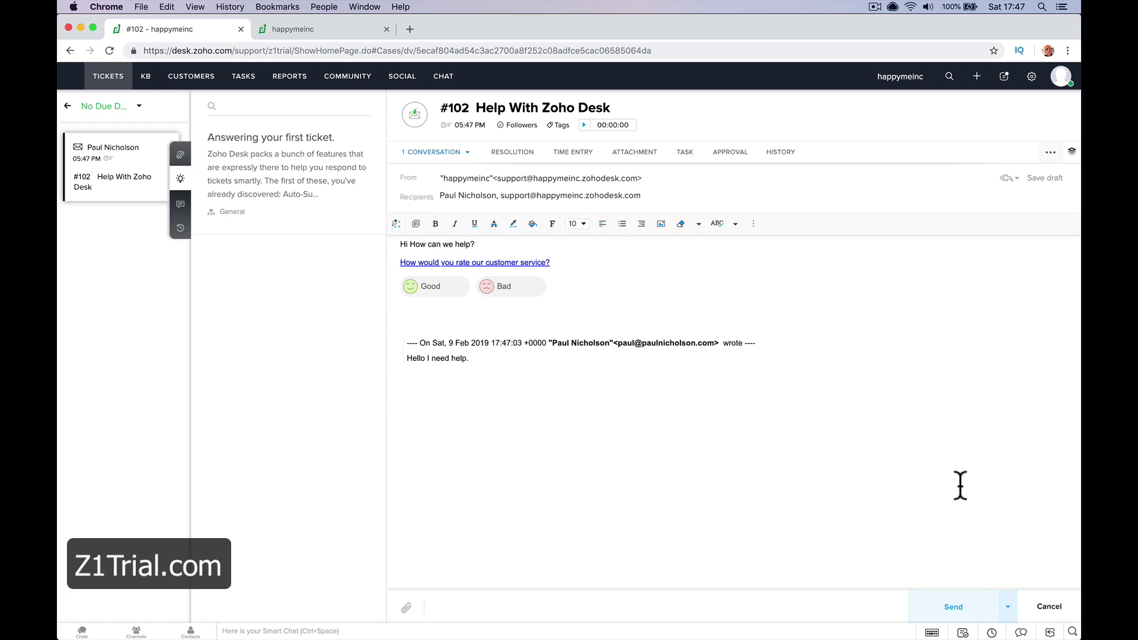
{"action": "left_click", "coordinate": [950, 604]}
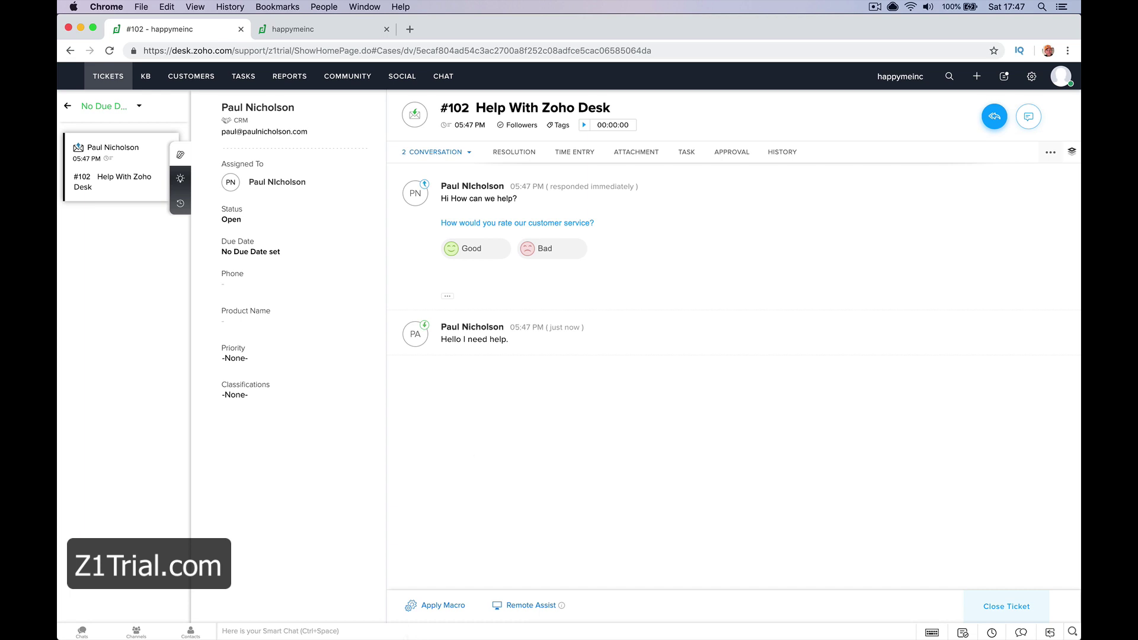
Reply in Mail to the happymeinc answer, requesting a video on how to use Zoho Desk
{"action": "left_click", "coordinate": [359, 631]}
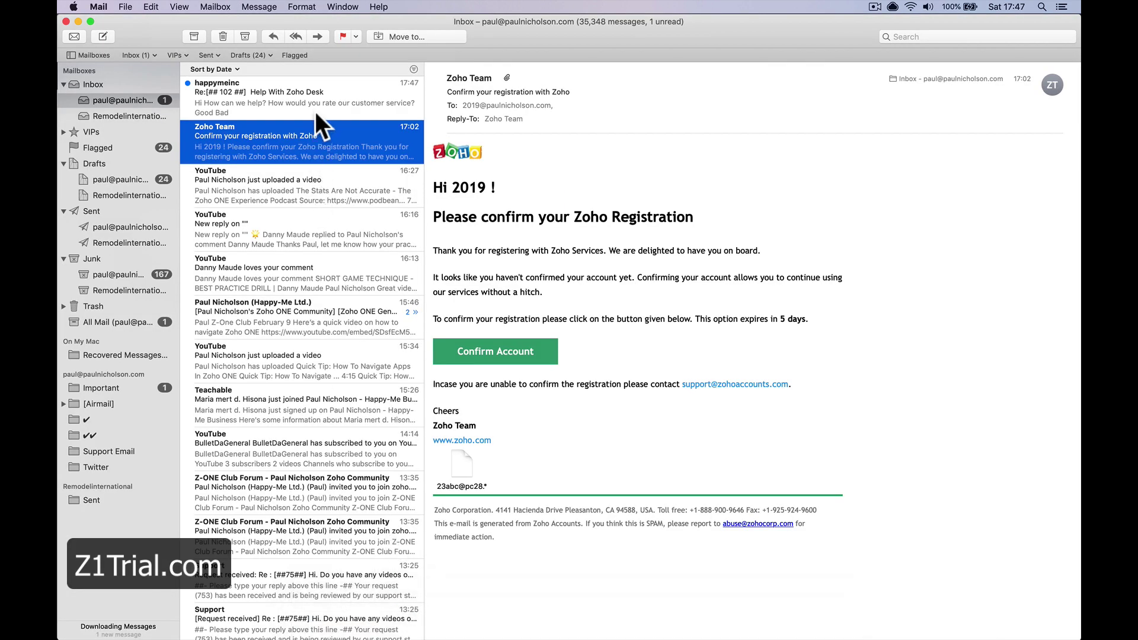
{"action": "left_click", "coordinate": [314, 112]}
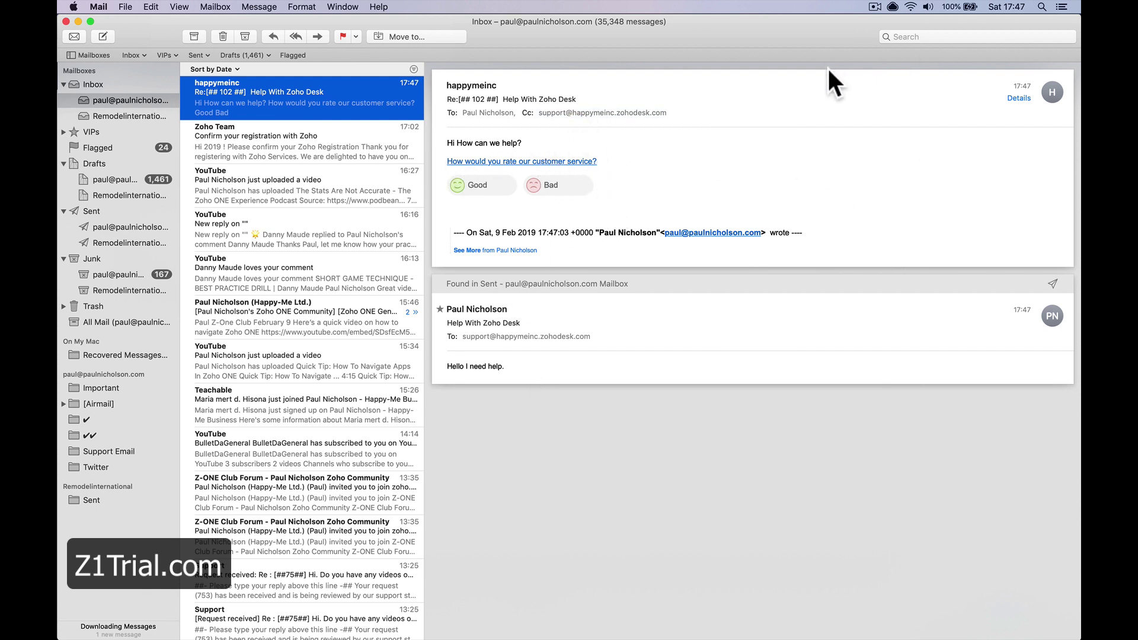
{"action": "left_click", "coordinate": [819, 94]}
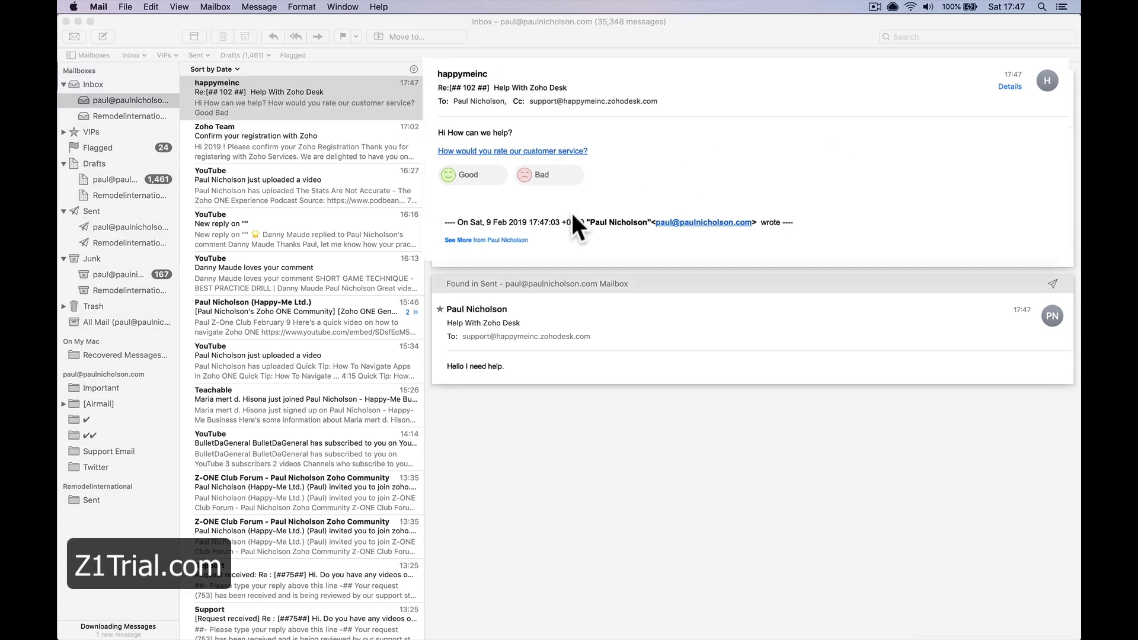
{"action": "key", "text": "super+r"}
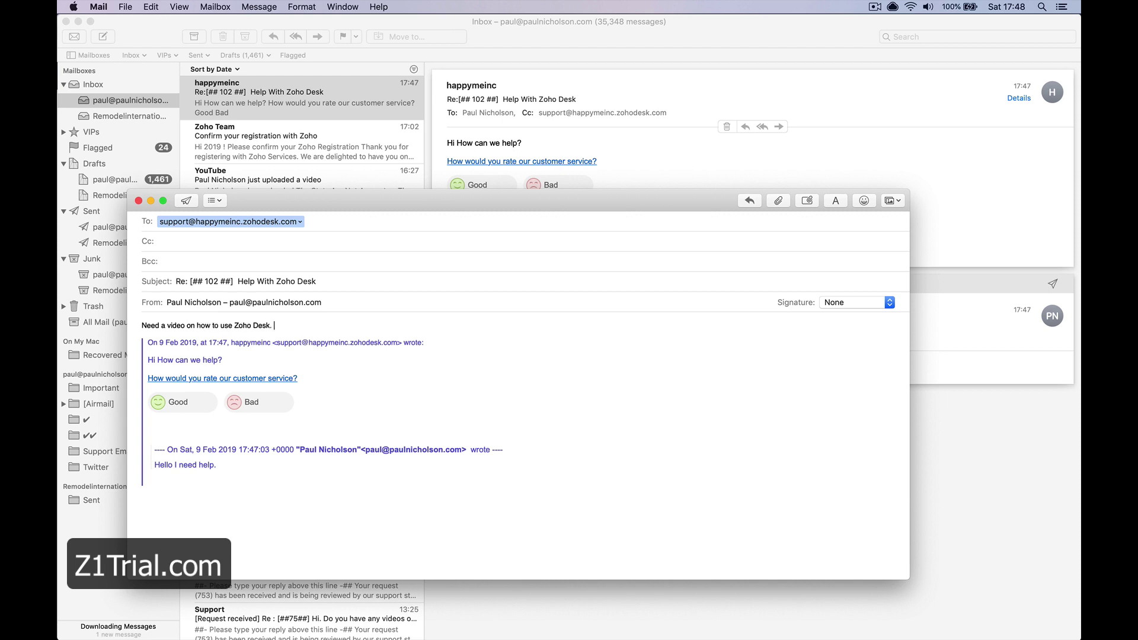
{"action": "left_click", "coordinate": [188, 201]}
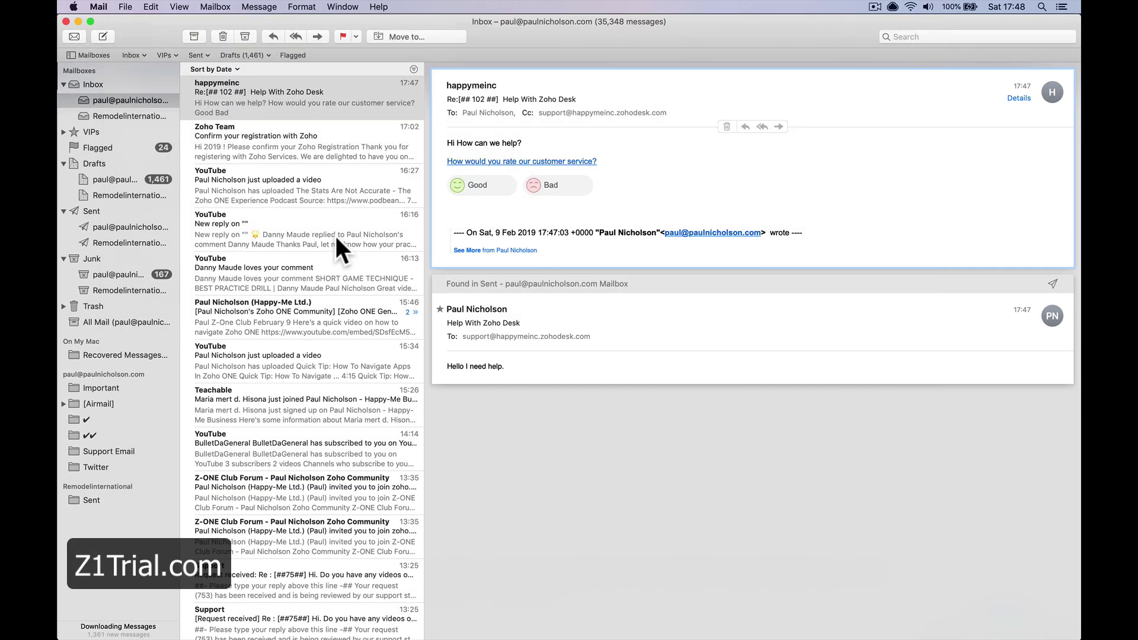
Rate the support response Good in the satisfaction survey and close the survey page
{"action": "left_click", "coordinate": [490, 186]}
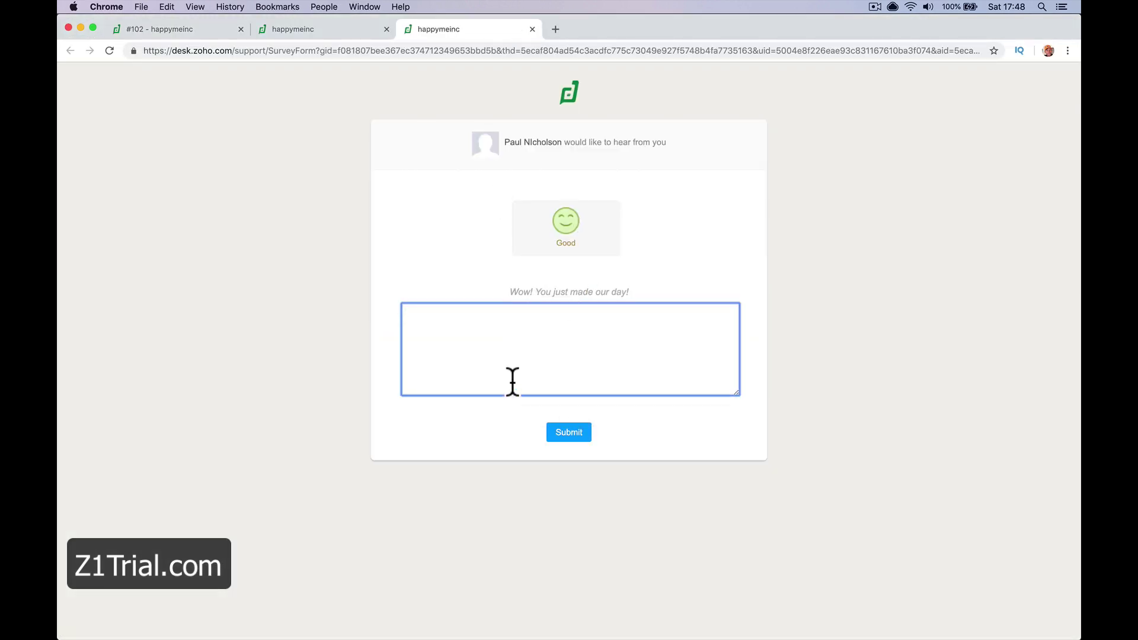
{"action": "left_click", "coordinate": [563, 438]}
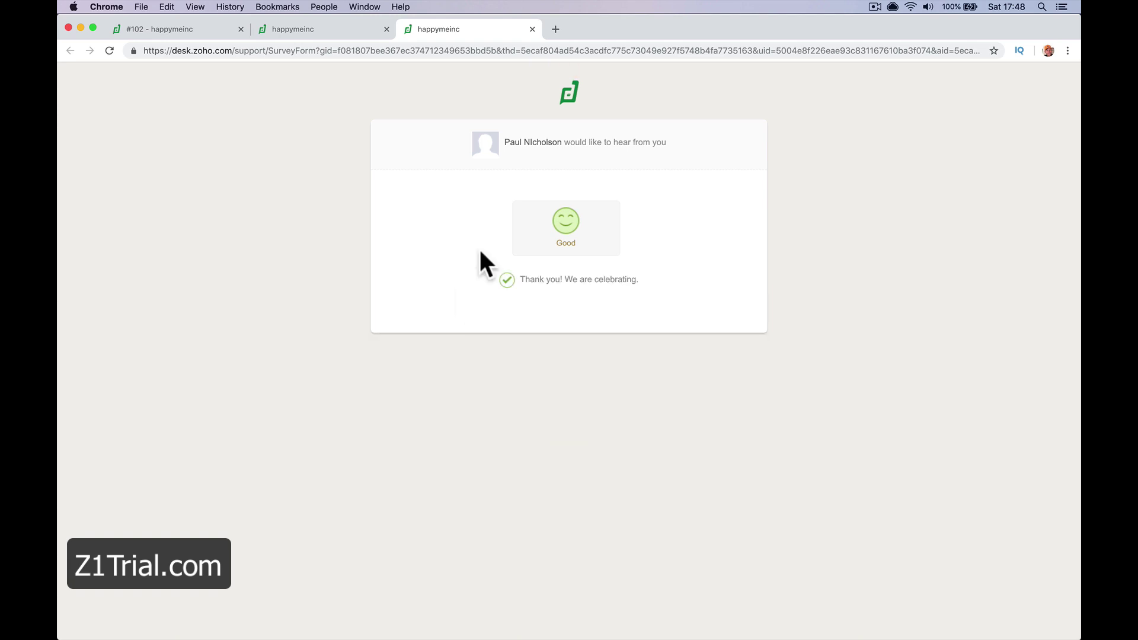
{"action": "key", "text": "super+w"}
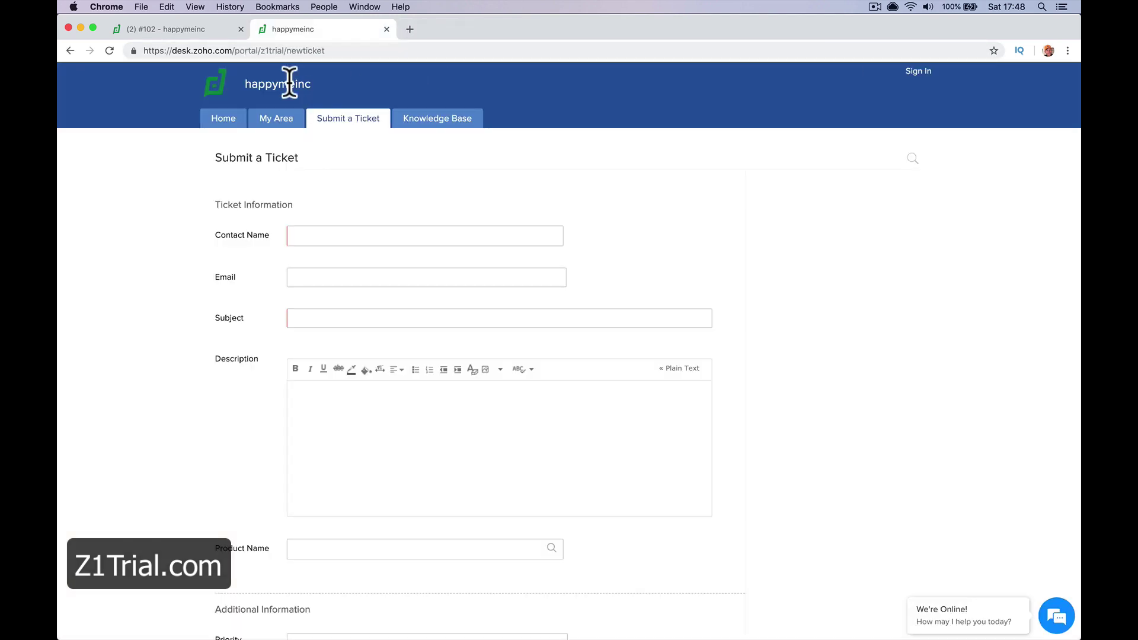
Close ticket #102 and go back to the tickets list
{"action": "left_click", "coordinate": [199, 30]}
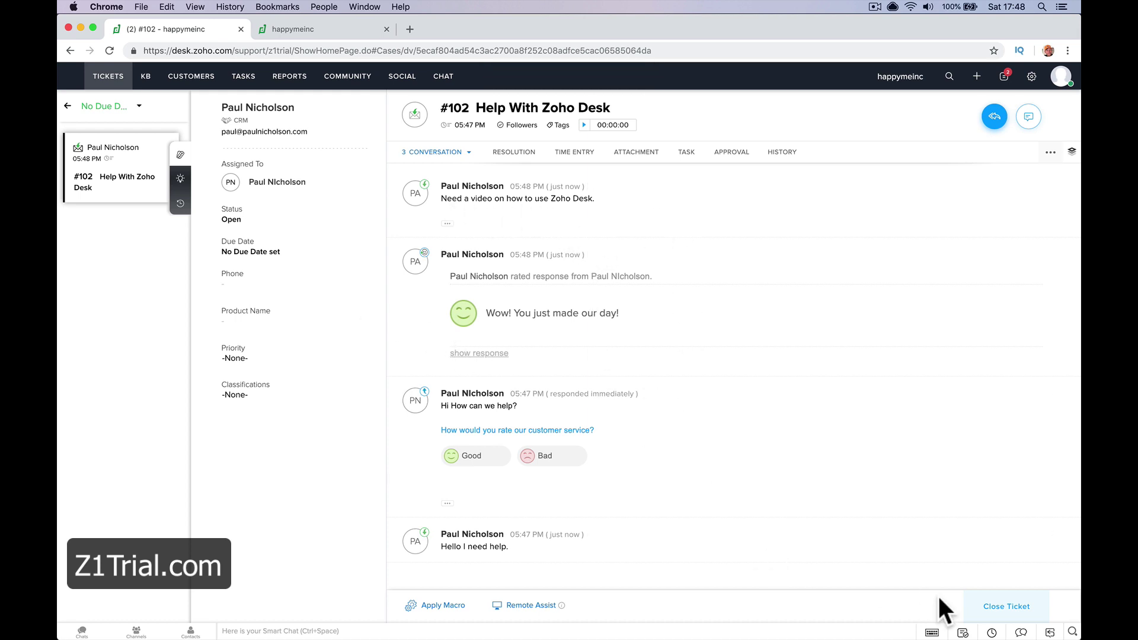
{"action": "left_click", "coordinate": [998, 606]}
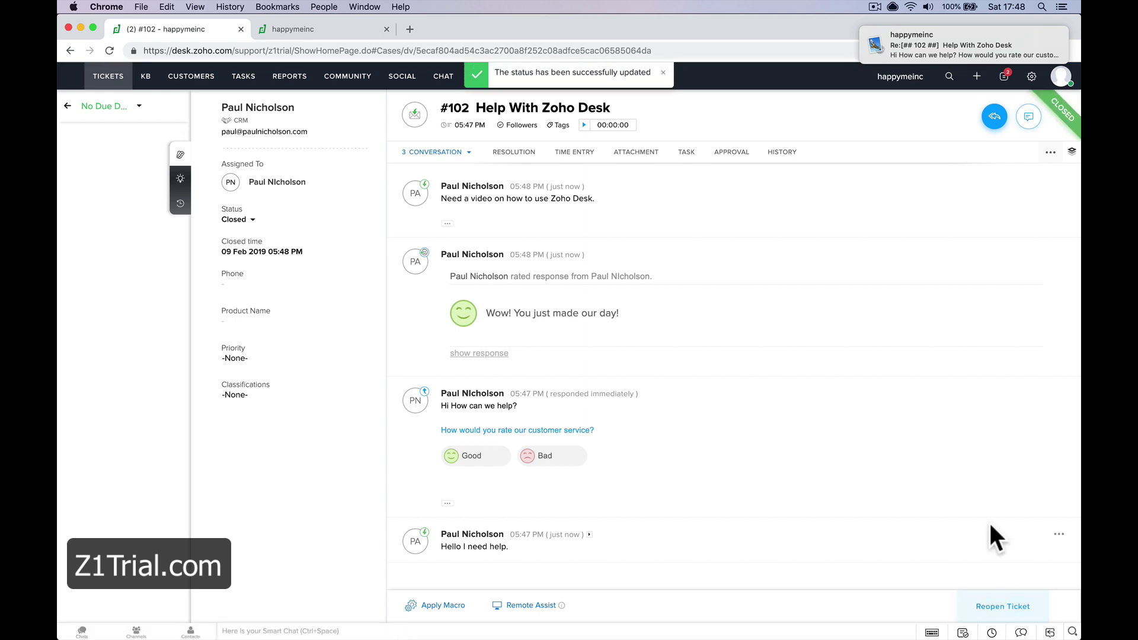
{"action": "left_click", "coordinate": [118, 75]}
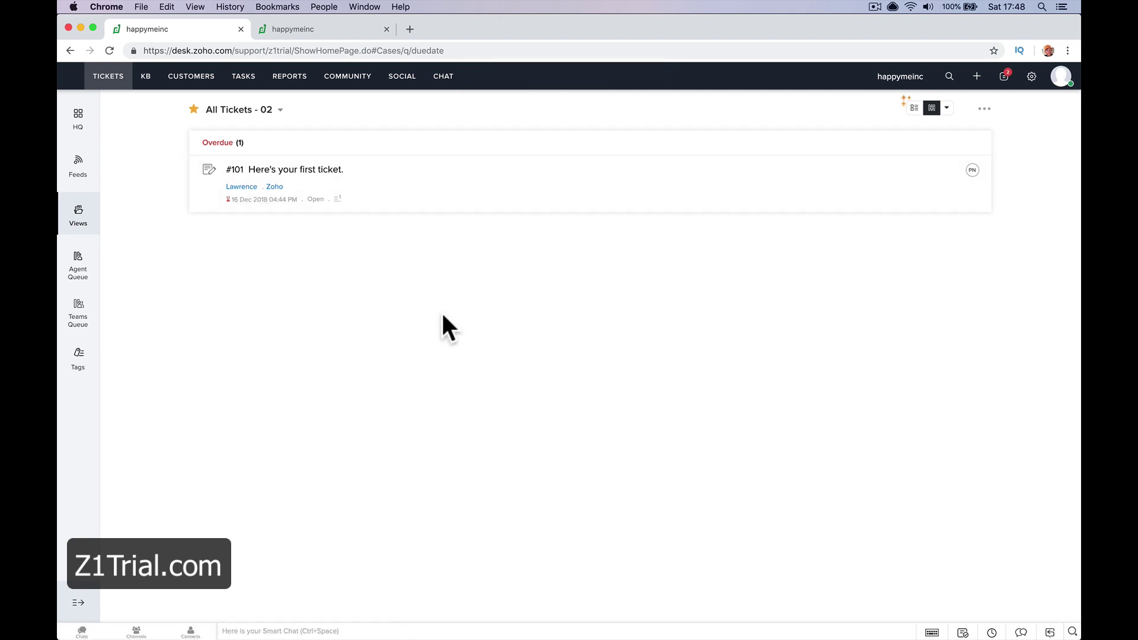
{"action": "left_click", "coordinate": [1058, 81]}
Launch the happymeinc help center portal in a new tab from Setup > Channels > Help Center
{"action": "left_click", "coordinate": [798, 229]}
{"action": "left_click", "coordinate": [1032, 78]}
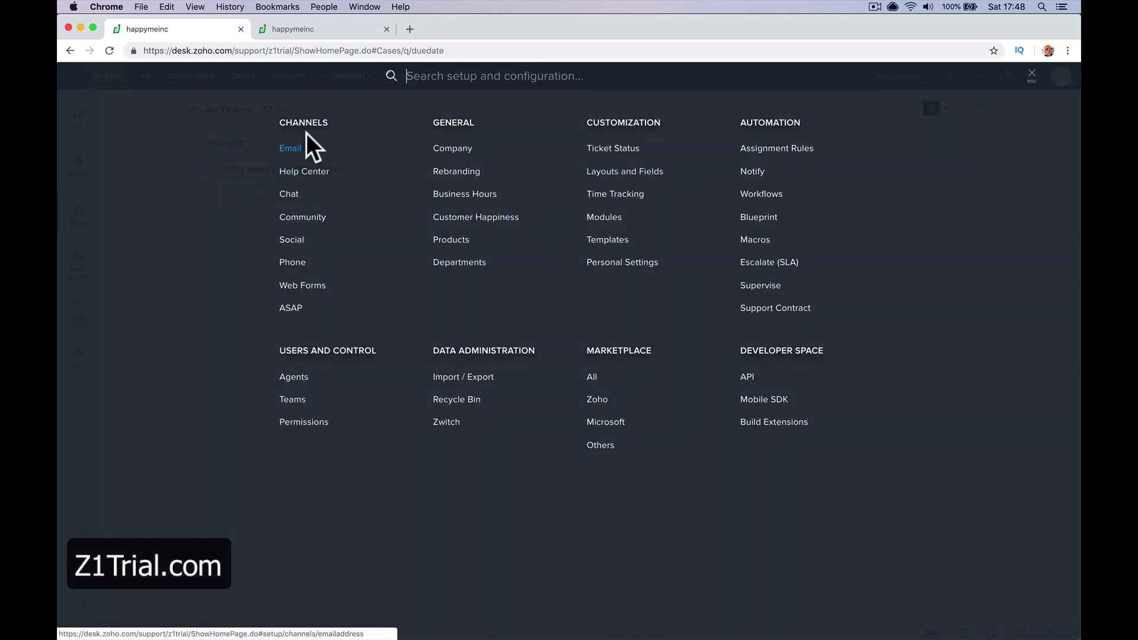
{"action": "left_click", "coordinate": [296, 147]}
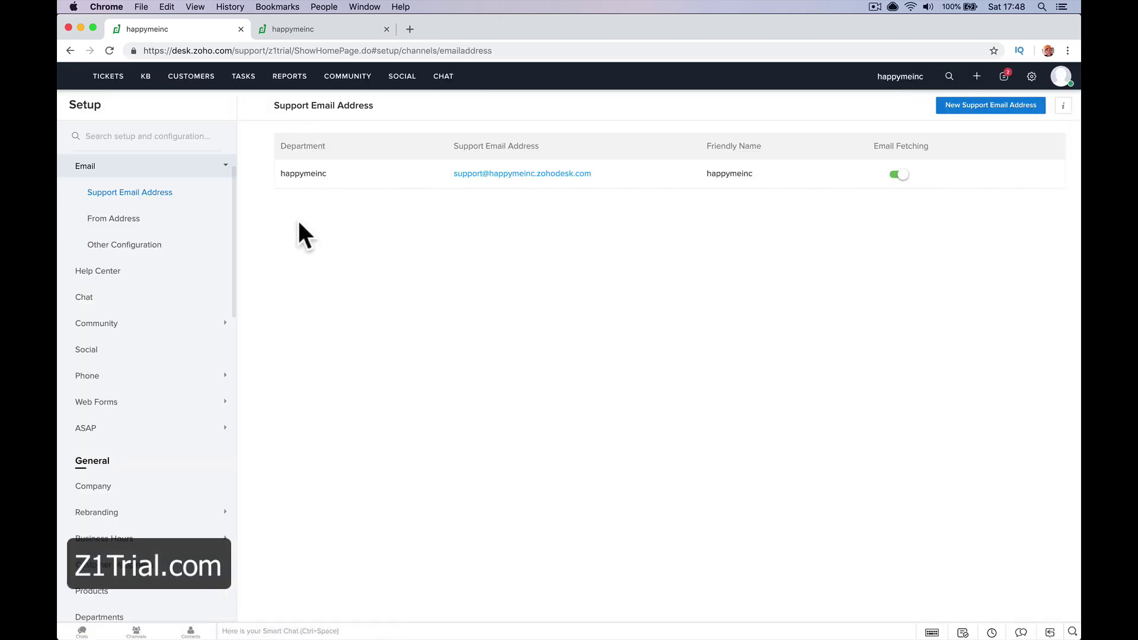
{"action": "left_click", "coordinate": [124, 272]}
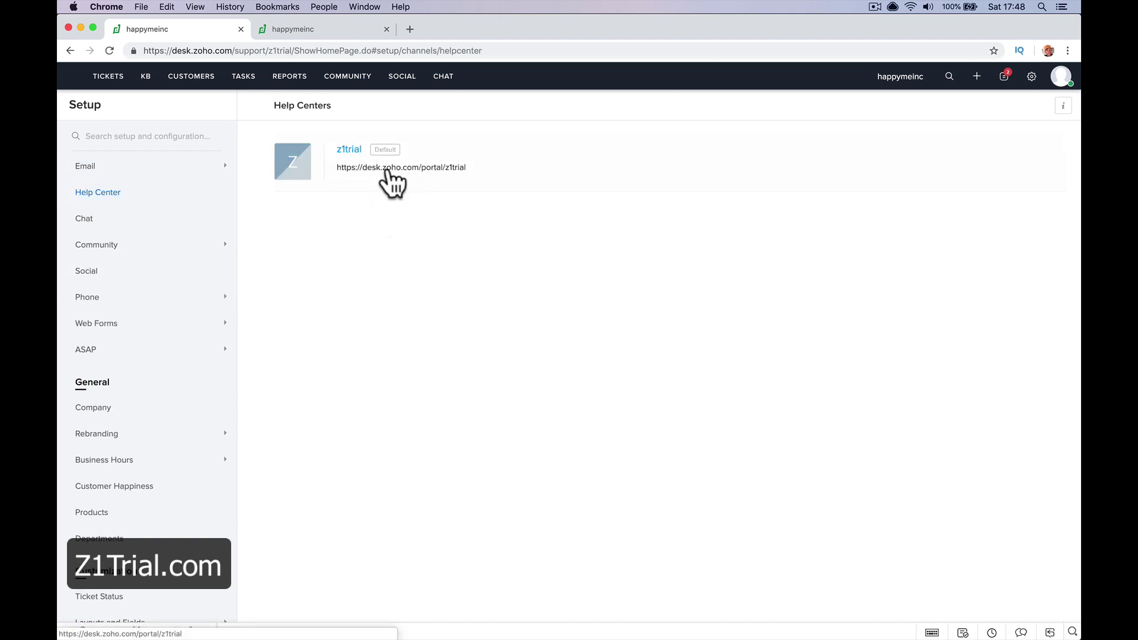
{"action": "left_click", "coordinate": [382, 167]}
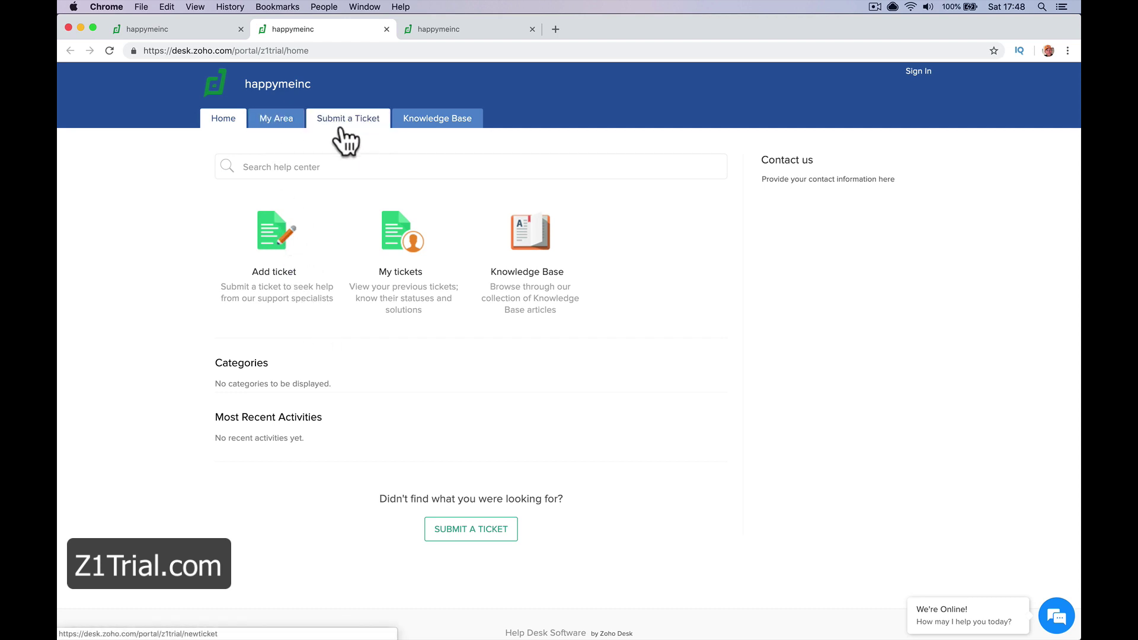
On the portal's Submit a Ticket form, enter the contact's name and e-mail, subject 'Need Help Please', and a description
{"action": "left_click", "coordinate": [347, 123]}
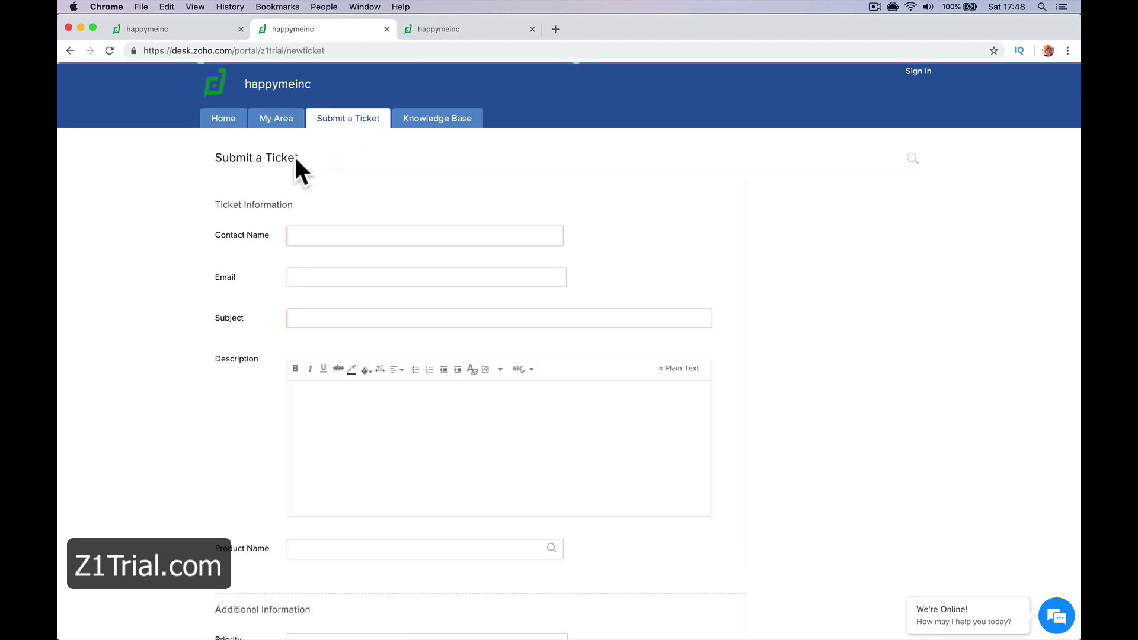
{"action": "left_click", "coordinate": [227, 121]}
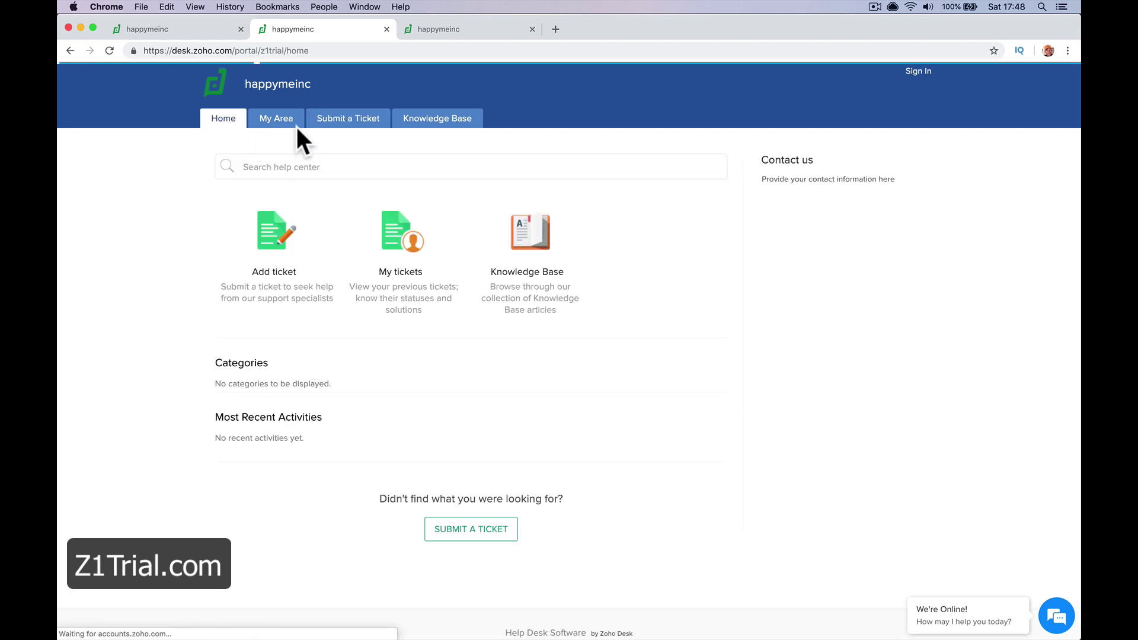
{"action": "left_click", "coordinate": [350, 125]}
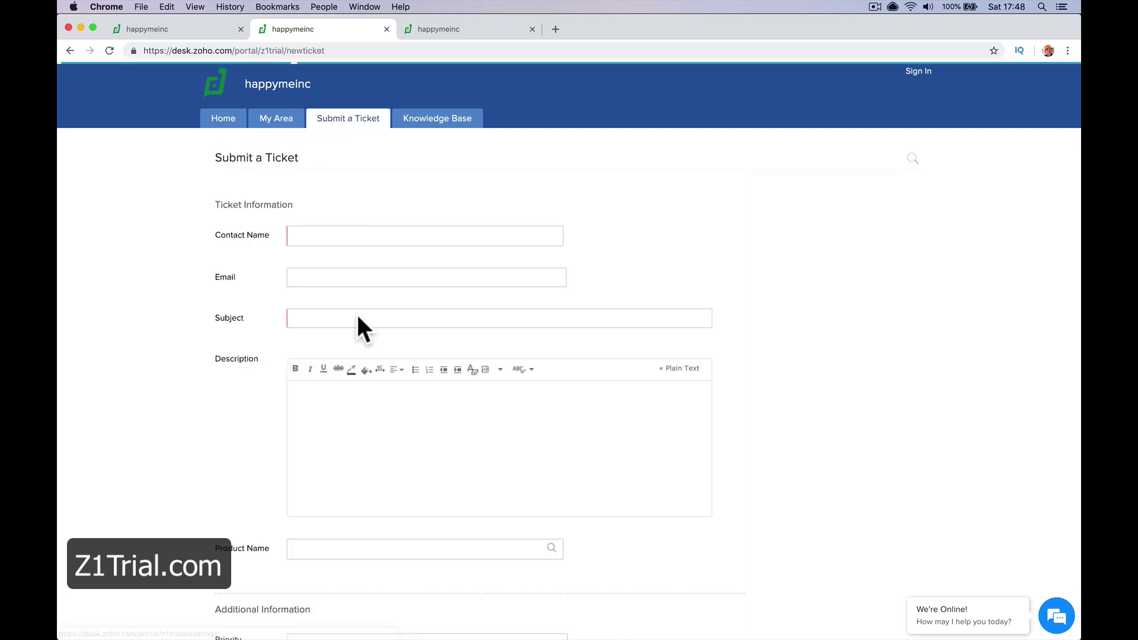
{"action": "left_click", "coordinate": [365, 239]}
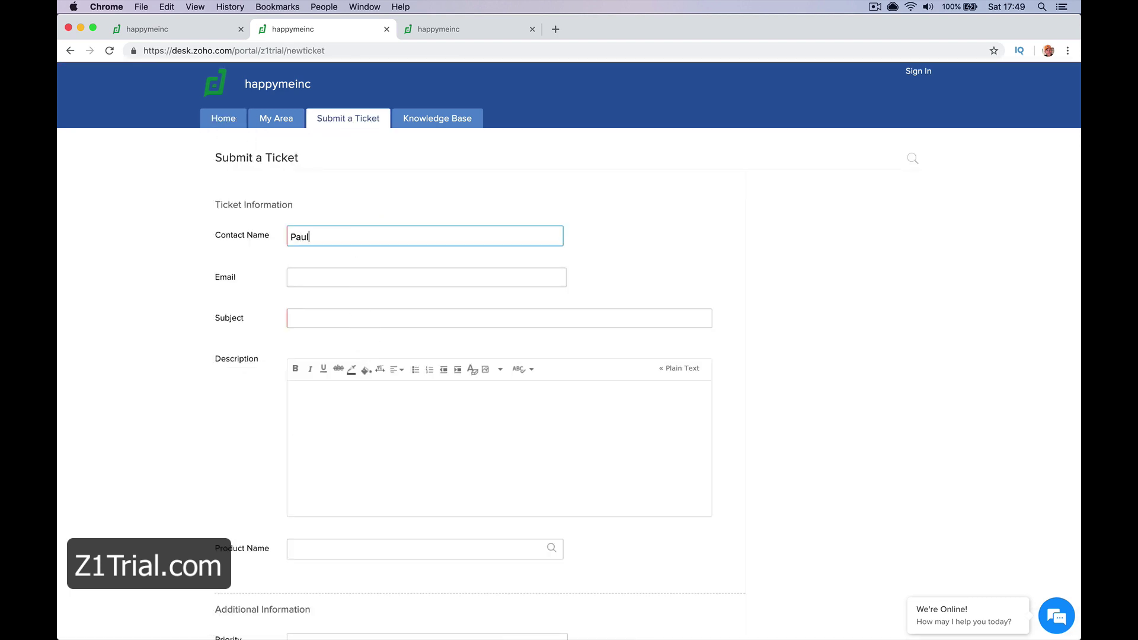
{"action": "left_click", "coordinate": [427, 277]}
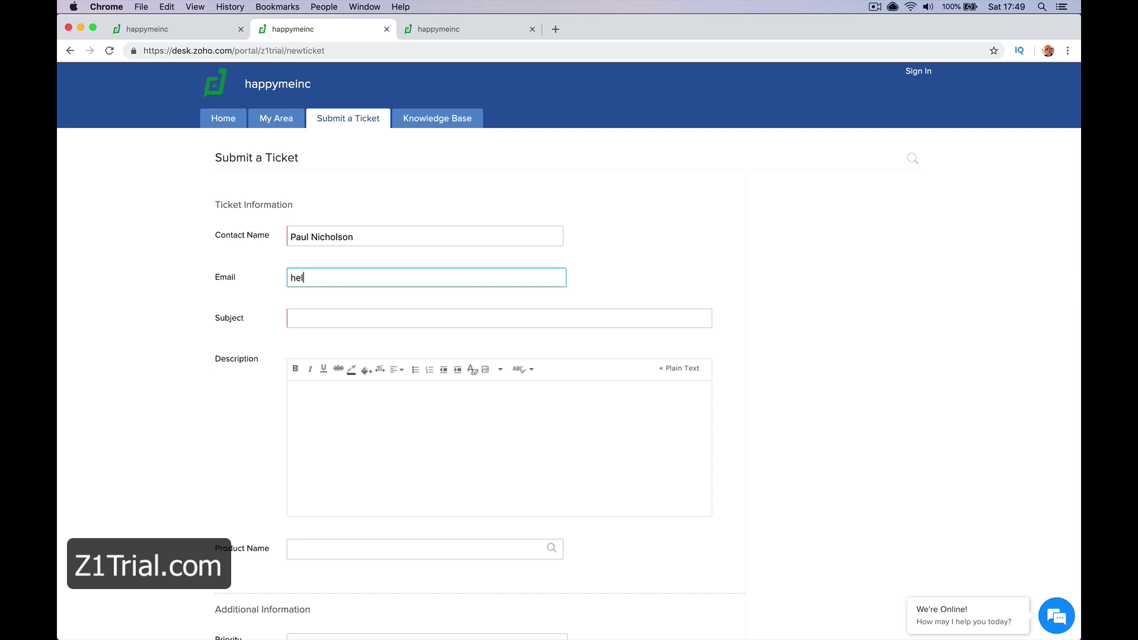
{"action": "key", "text": "Tab"}
{"action": "type", "text": "Need Help Please"}
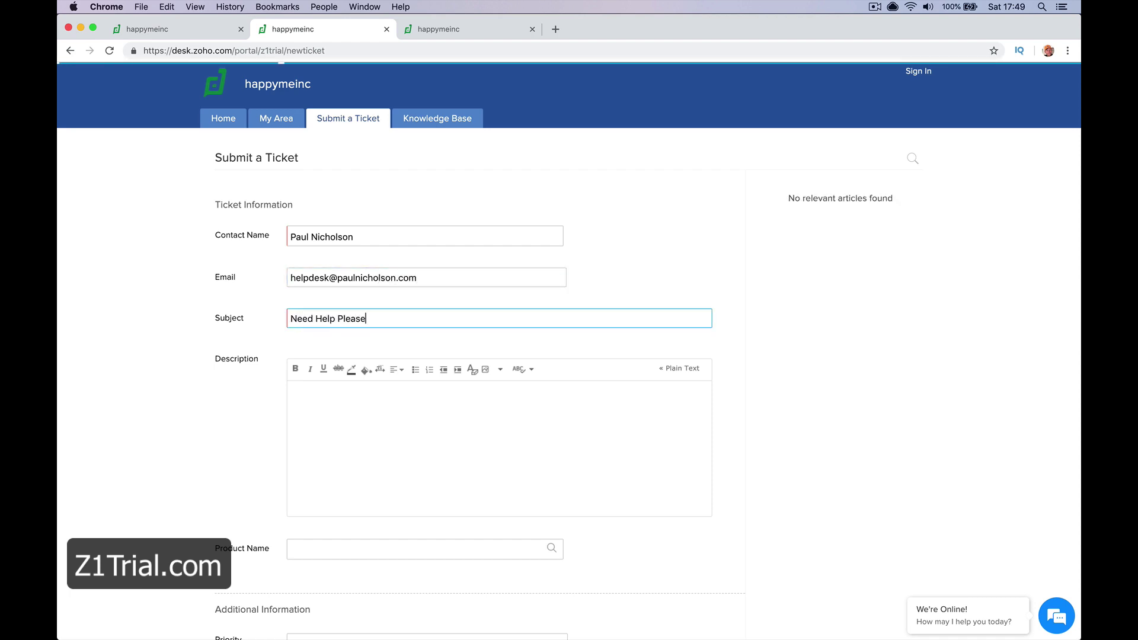
{"action": "left_click", "coordinate": [290, 390]}
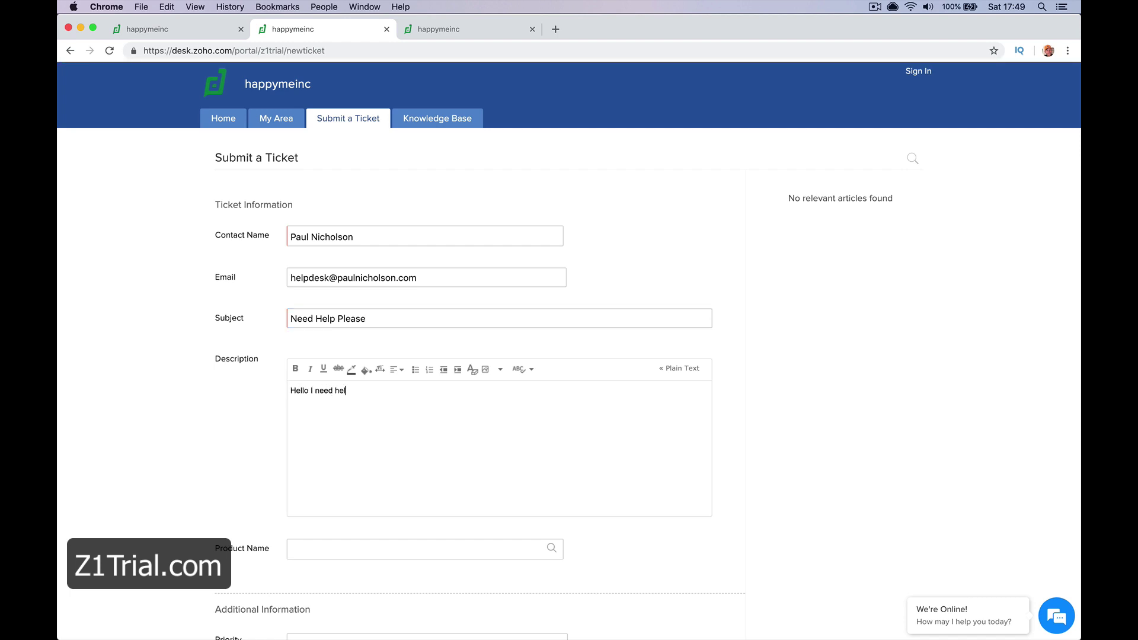
Try attaching a product to the ticket, then close the empty product picker
{"action": "scroll", "coordinate": [450, 320], "scroll_direction": "down", "scroll_amount": 3}
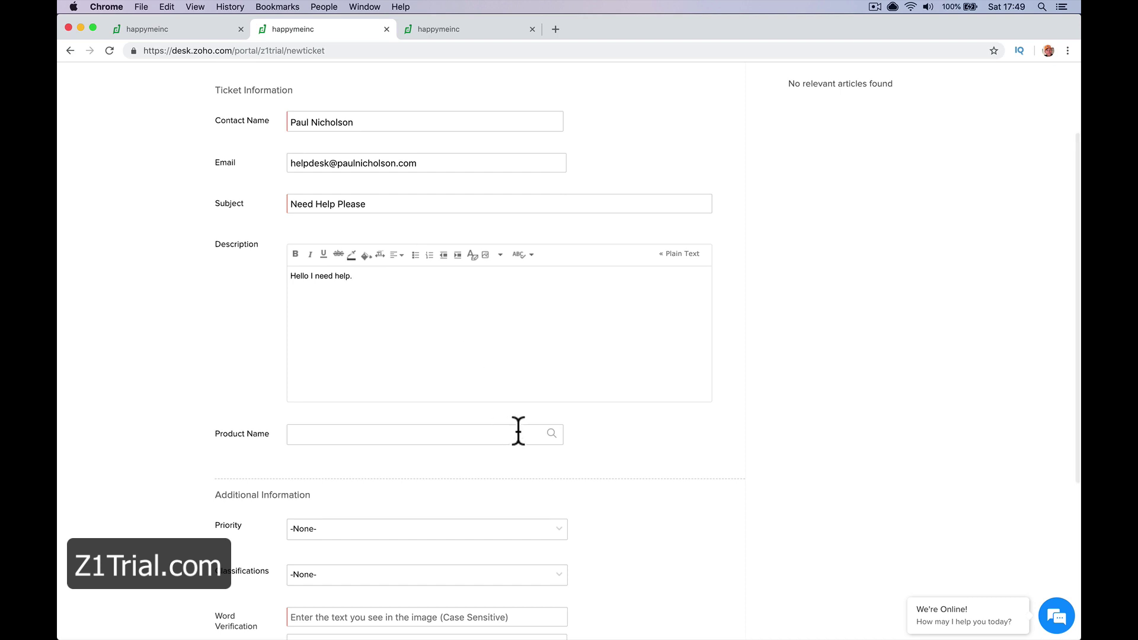
{"action": "left_click", "coordinate": [540, 437]}
{"action": "left_click", "coordinate": [548, 436]}
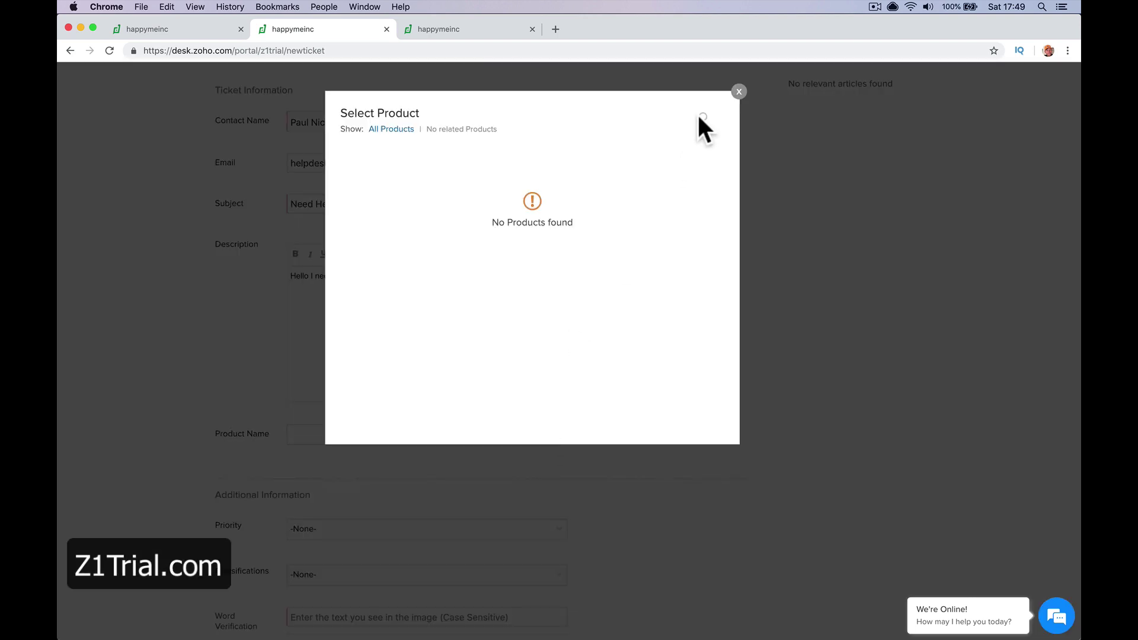
{"action": "left_click", "coordinate": [735, 90]}
{"action": "scroll", "coordinate": [394, 385], "scroll_direction": "down", "scroll_amount": 5}
Set priority High and classification Question, enter the verification code, and submit the ticket
{"action": "left_click", "coordinate": [395, 355]}
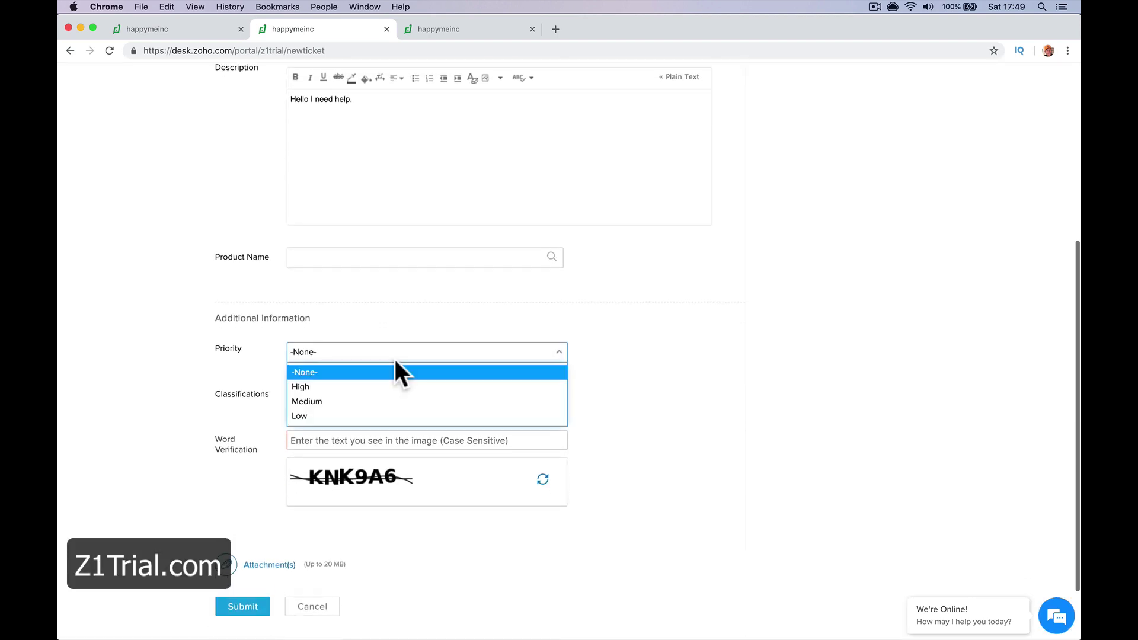
{"action": "left_click", "coordinate": [389, 388]}
{"action": "left_click", "coordinate": [386, 396]}
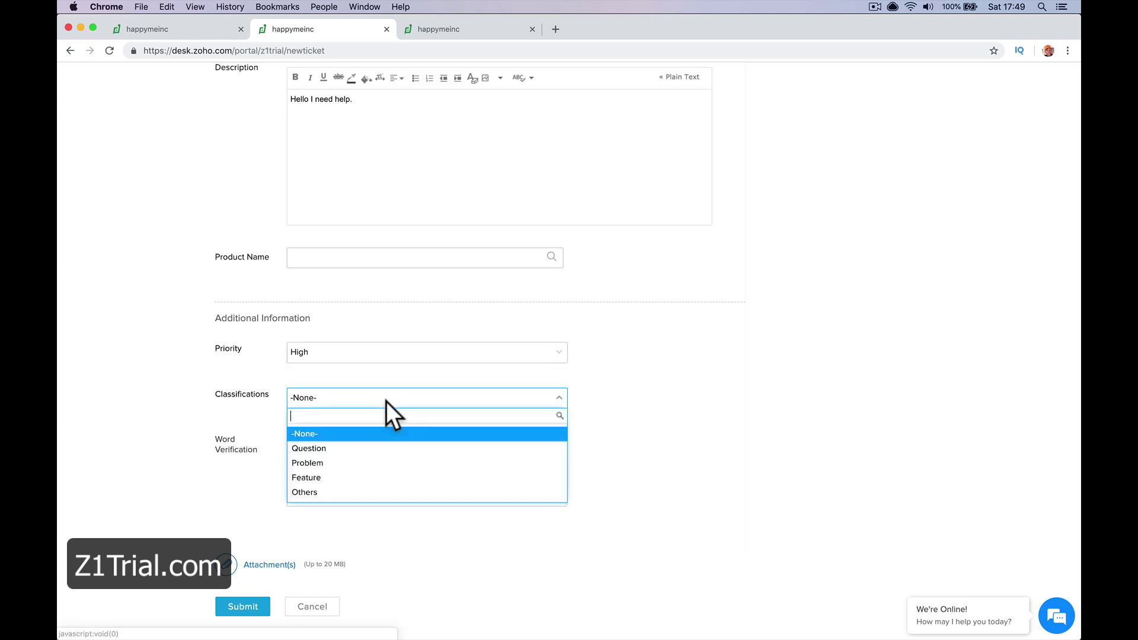
{"action": "left_click", "coordinate": [382, 449]}
{"action": "scroll", "coordinate": [385, 483], "scroll_direction": "down", "scroll_amount": 1}
{"action": "scroll", "coordinate": [383, 477], "scroll_direction": "down", "scroll_amount": 2}
{"action": "left_click", "coordinate": [376, 367]}
{"action": "type", "text": "KNK9A6"}
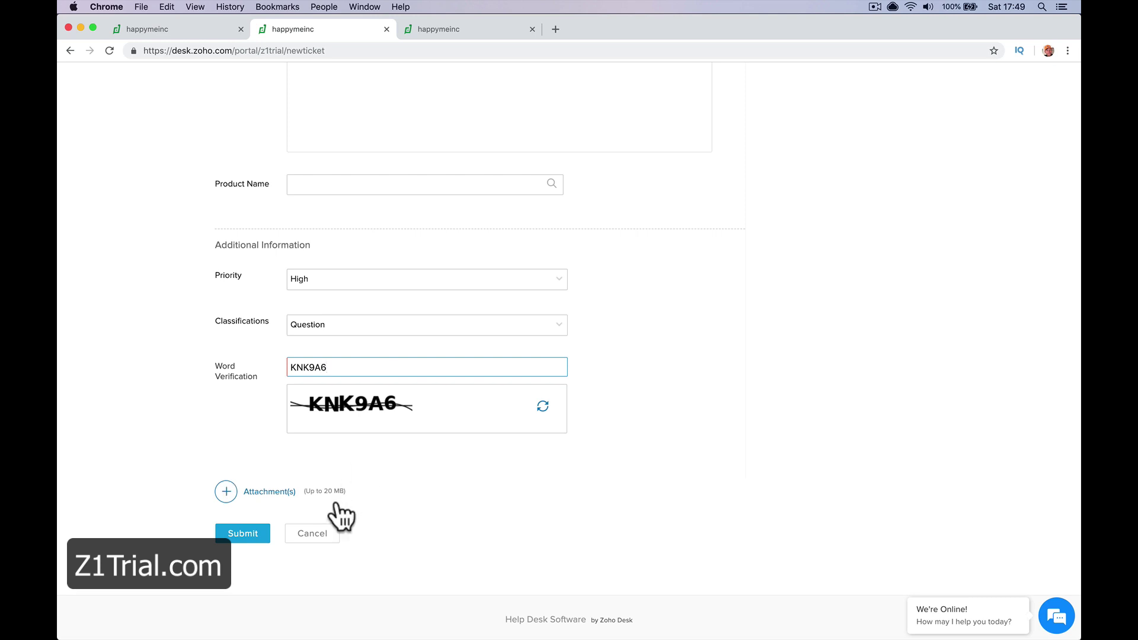
{"action": "left_click", "coordinate": [240, 535]}
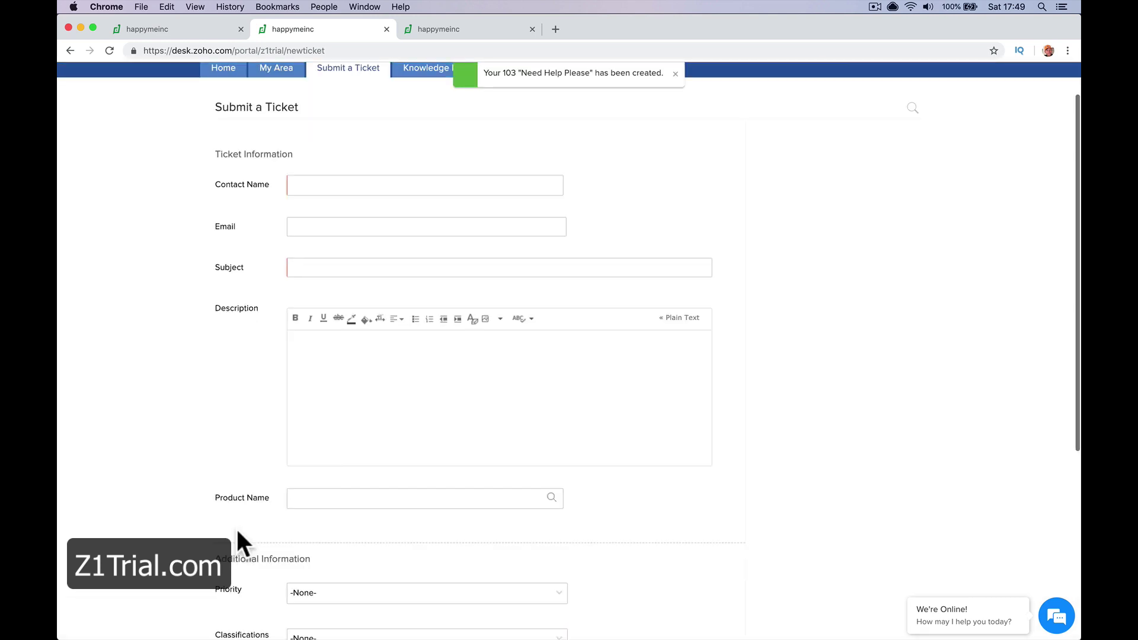
From the agent desk, reply 'How can we help?' on ticket #103 Need Help Please
{"action": "scroll", "coordinate": [363, 373], "scroll_direction": "up", "scroll_amount": 2}
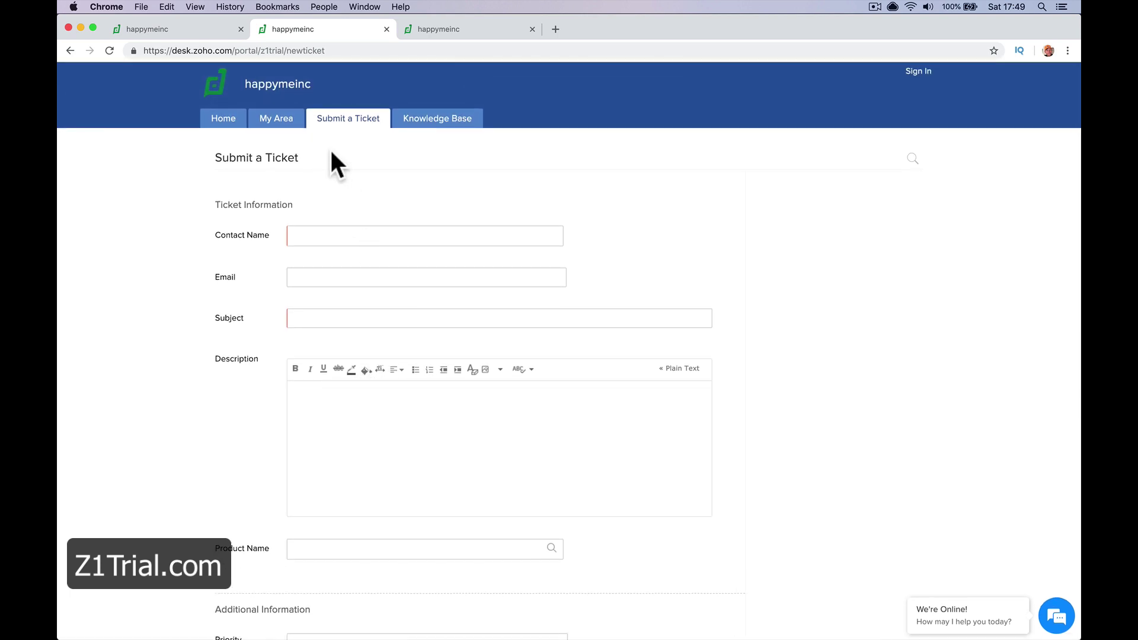
{"action": "left_click", "coordinate": [167, 28]}
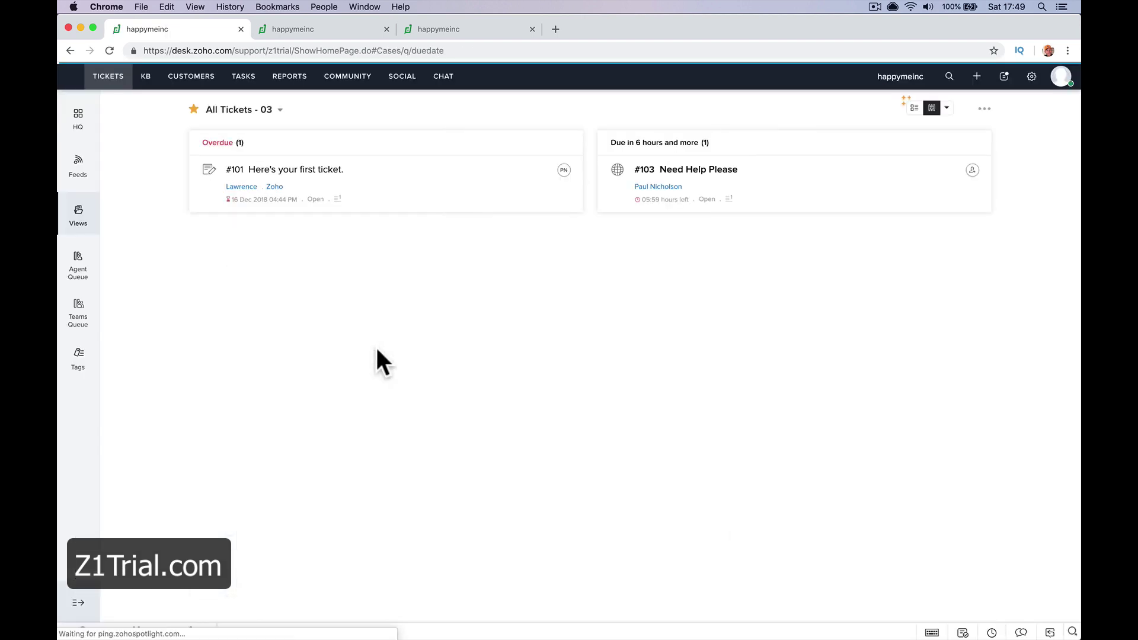
{"action": "left_click", "coordinate": [691, 172]}
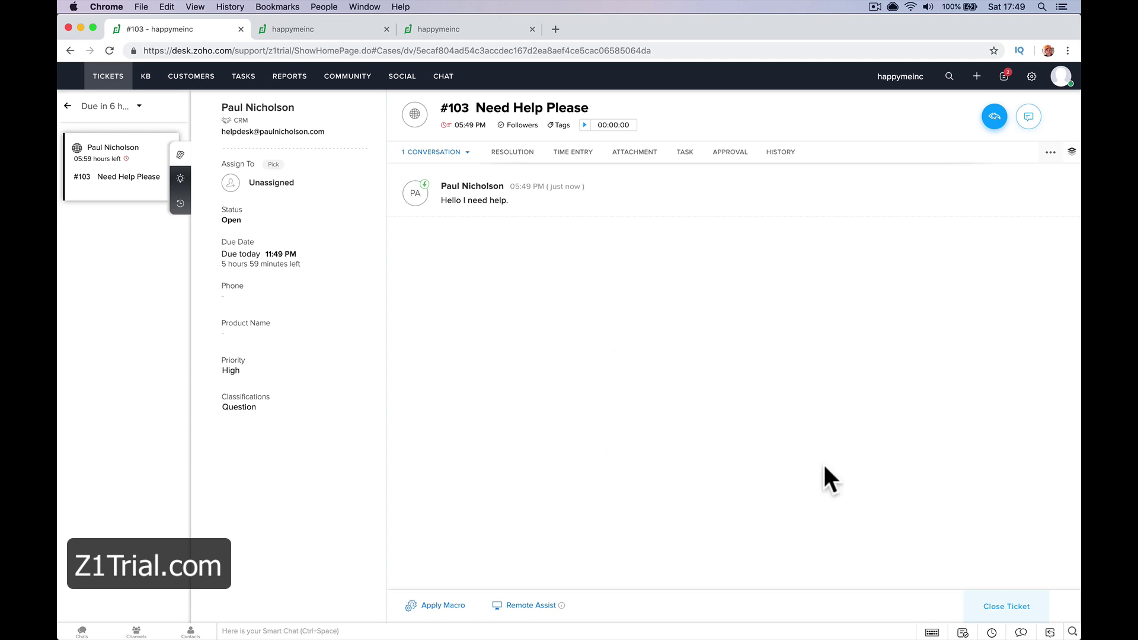
{"action": "left_click", "coordinate": [994, 119]}
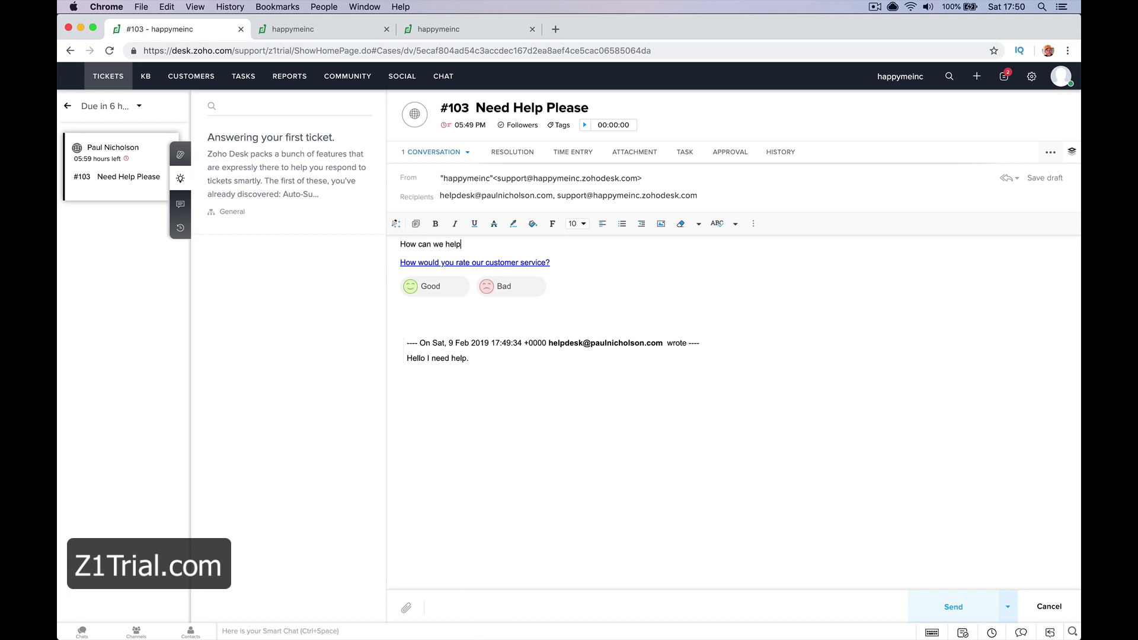
{"action": "left_click", "coordinate": [945, 609]}
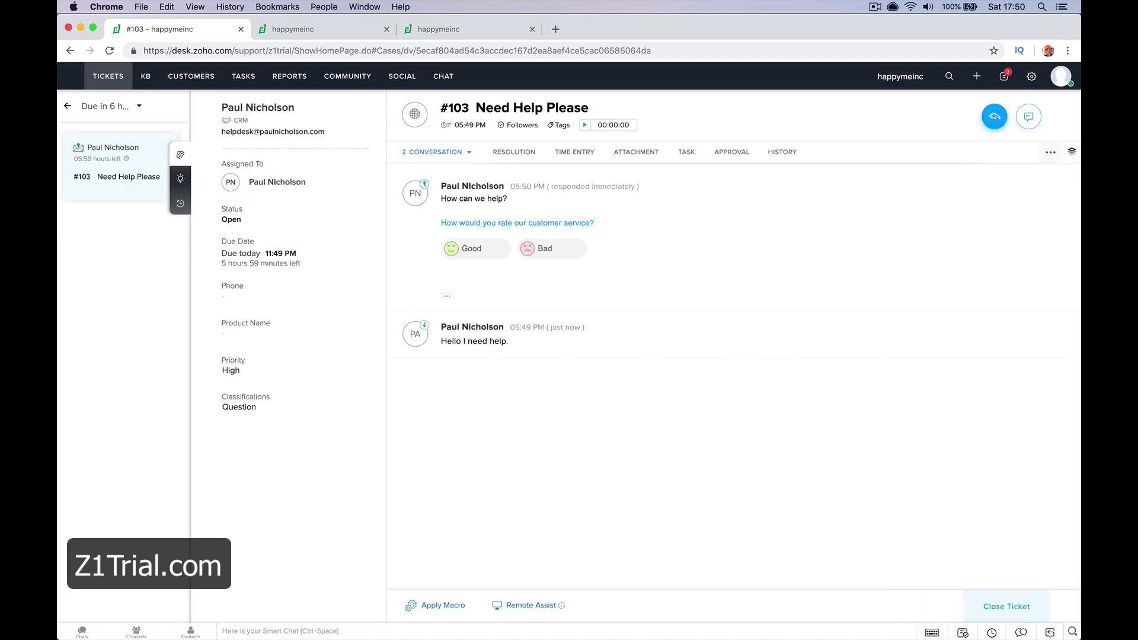
{"action": "left_click", "coordinate": [362, 623]}
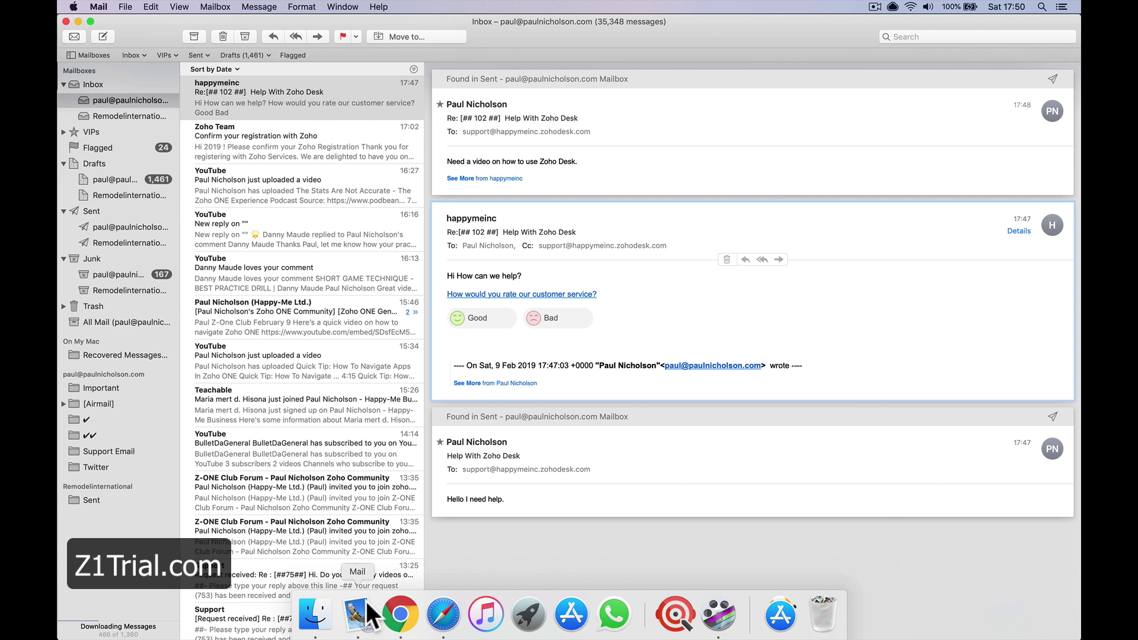
{"action": "left_click", "coordinate": [376, 104]}
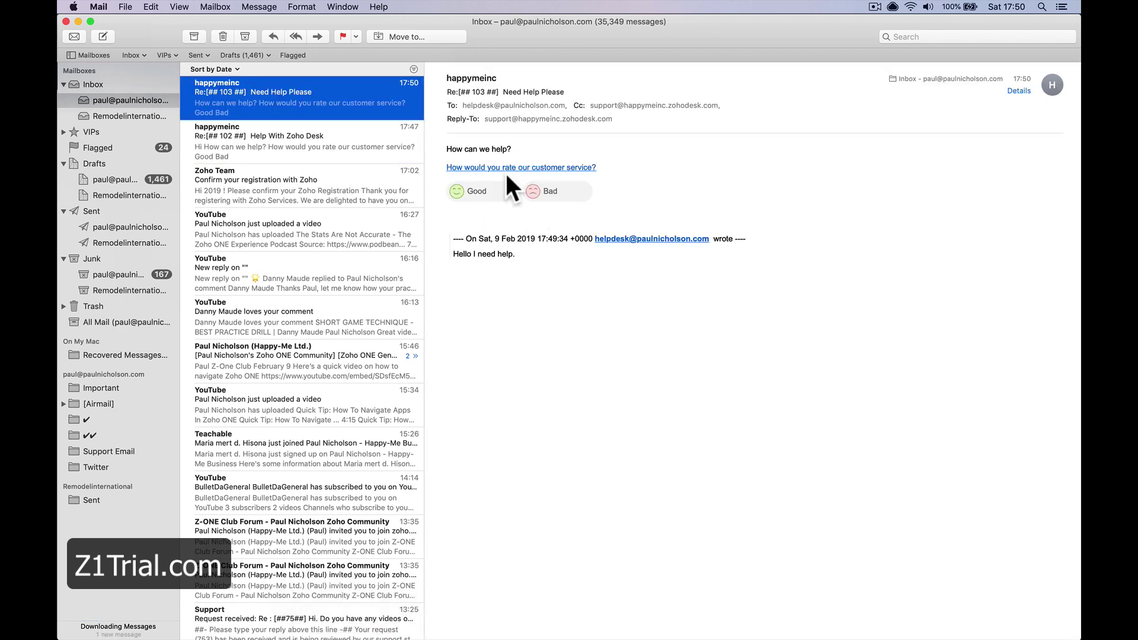
{"action": "left_click", "coordinate": [401, 617]}
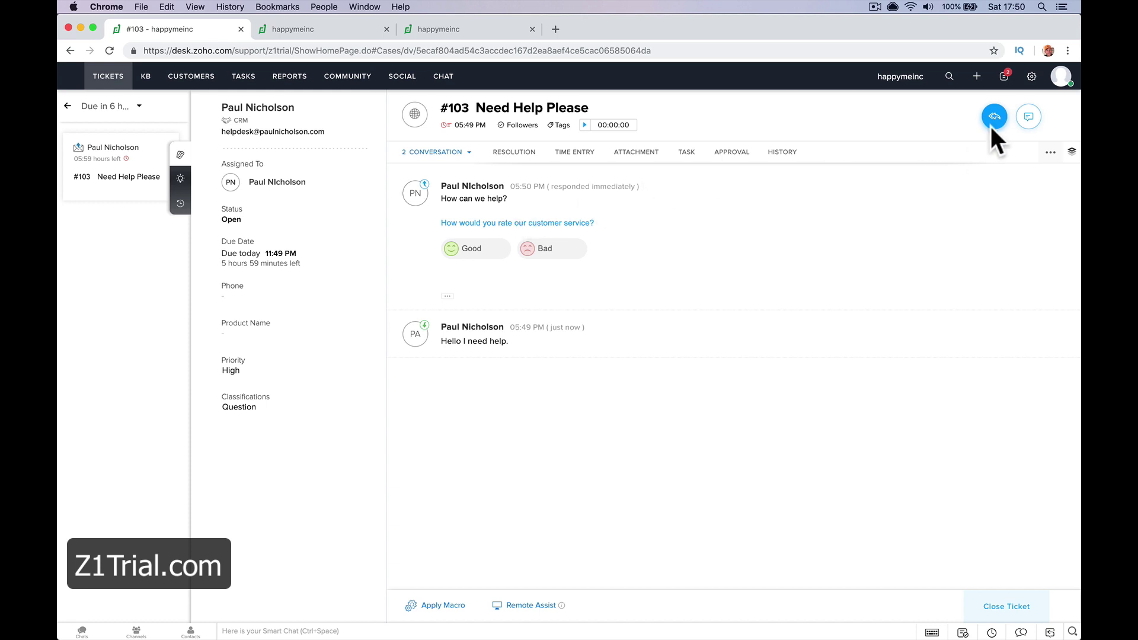
Go from Setup's Email channel page to Chat Settings, where the chat widget embed script is shown
{"action": "left_click", "coordinate": [1032, 76]}
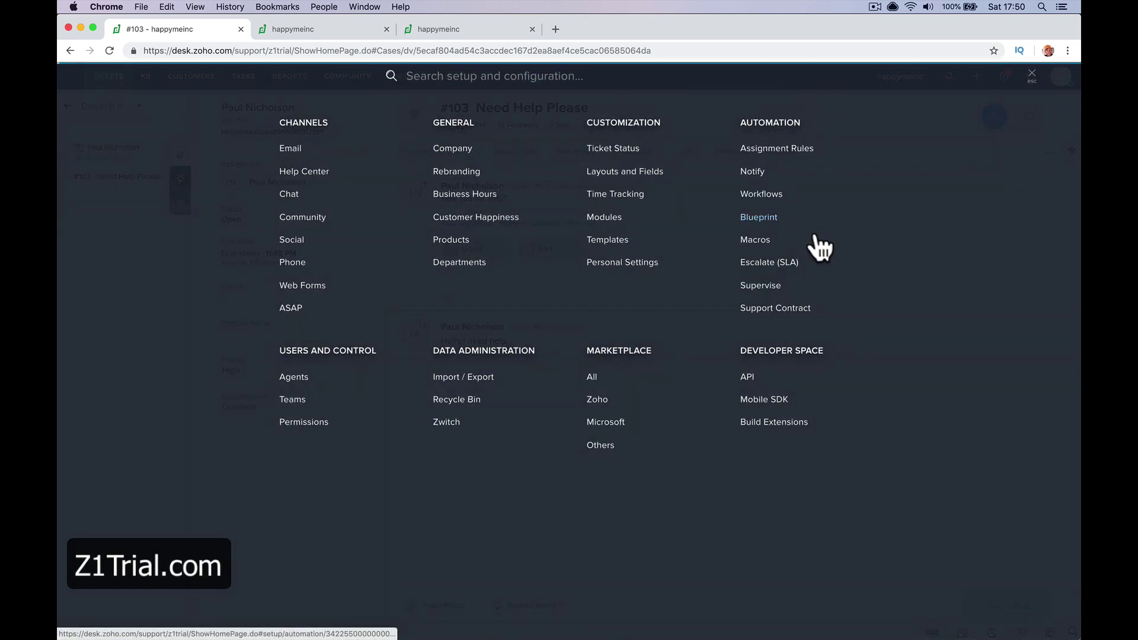
{"action": "left_click", "coordinate": [330, 148]}
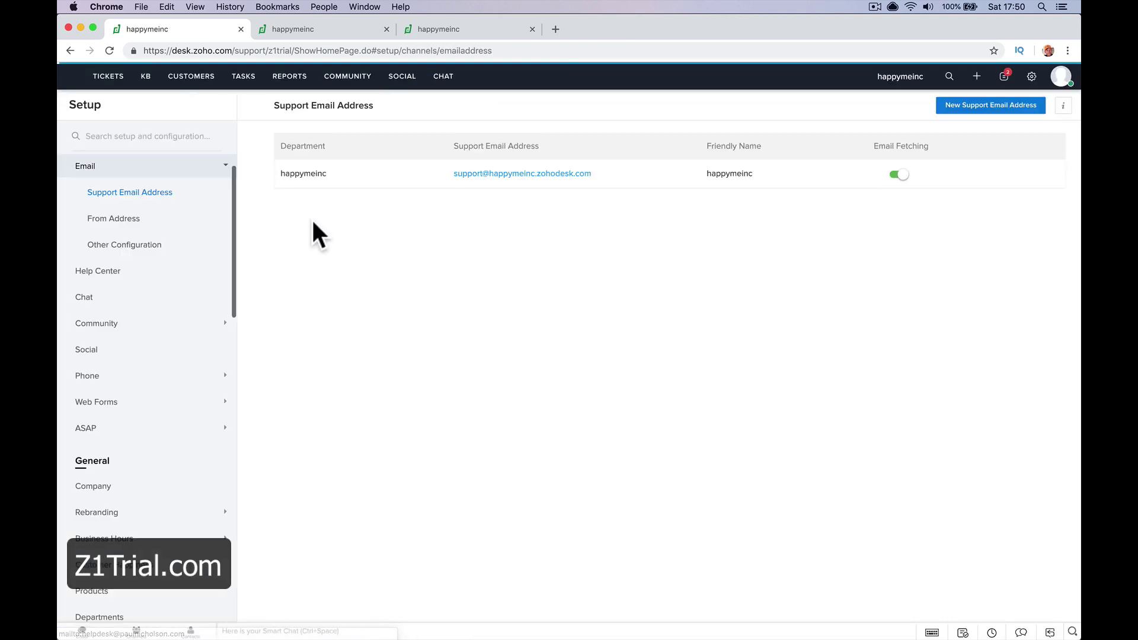
{"action": "left_click", "coordinate": [112, 297]}
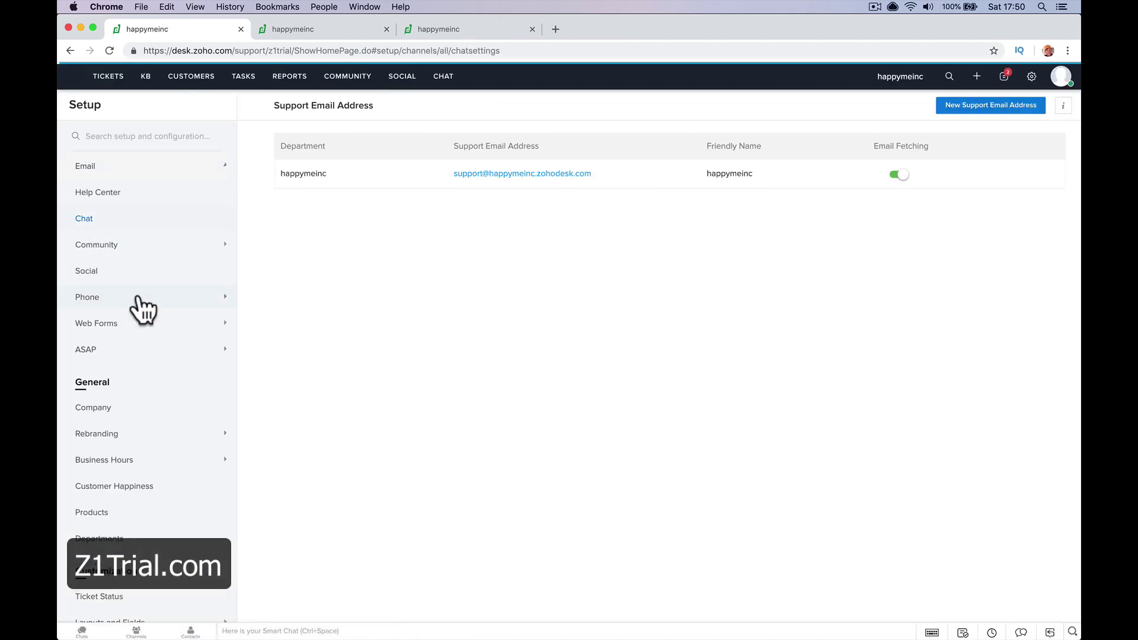
{"action": "mouse_move", "coordinate": [460, 289]}
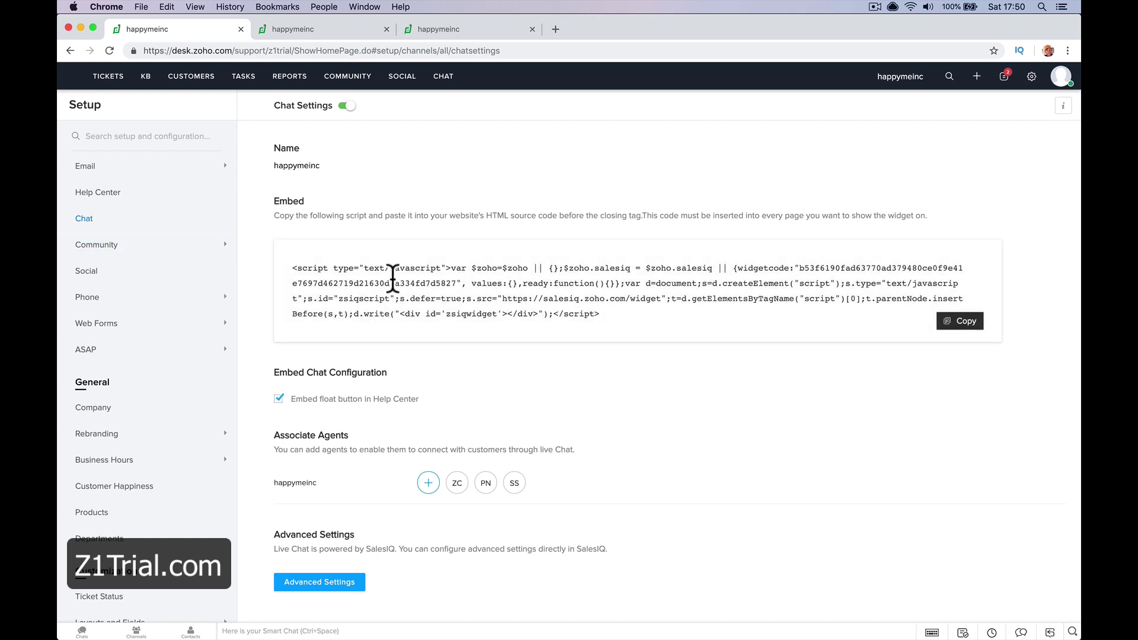
Review the Community, Social and Phone provider pages, then open Web Forms' empty Feedback Widget page
{"action": "left_click", "coordinate": [166, 248]}
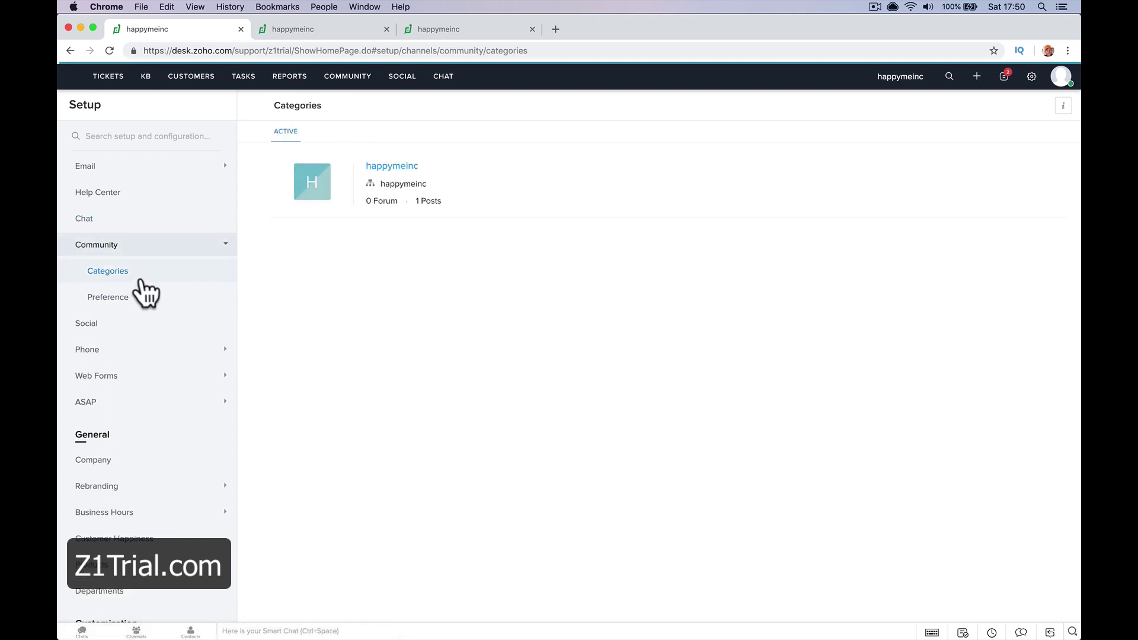
{"action": "left_click", "coordinate": [155, 326]}
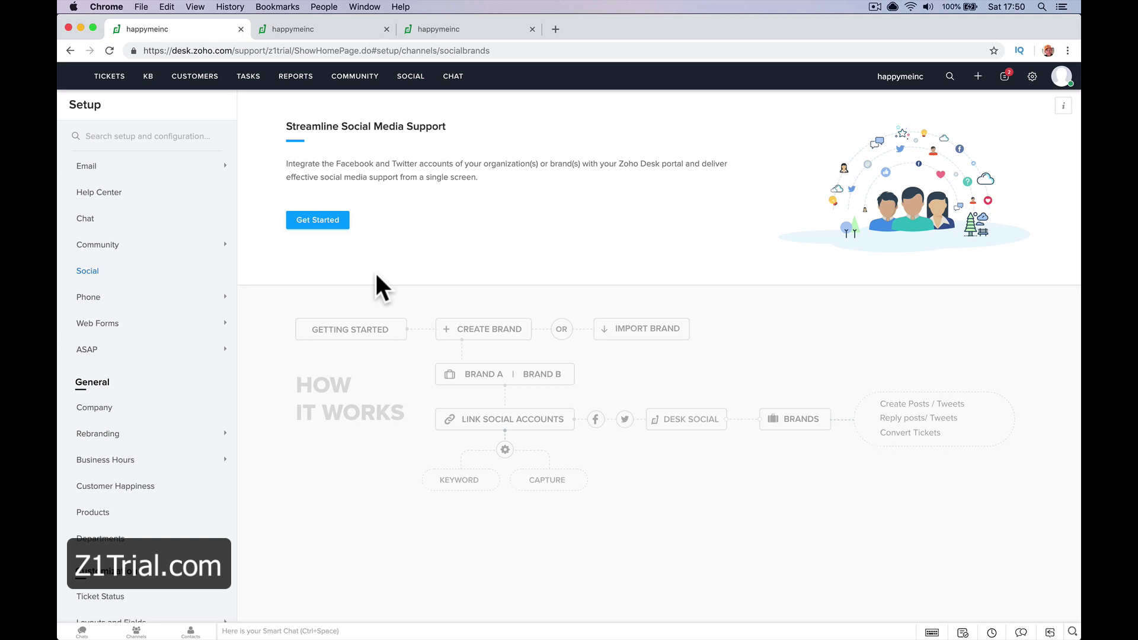
{"action": "left_click", "coordinate": [157, 299]}
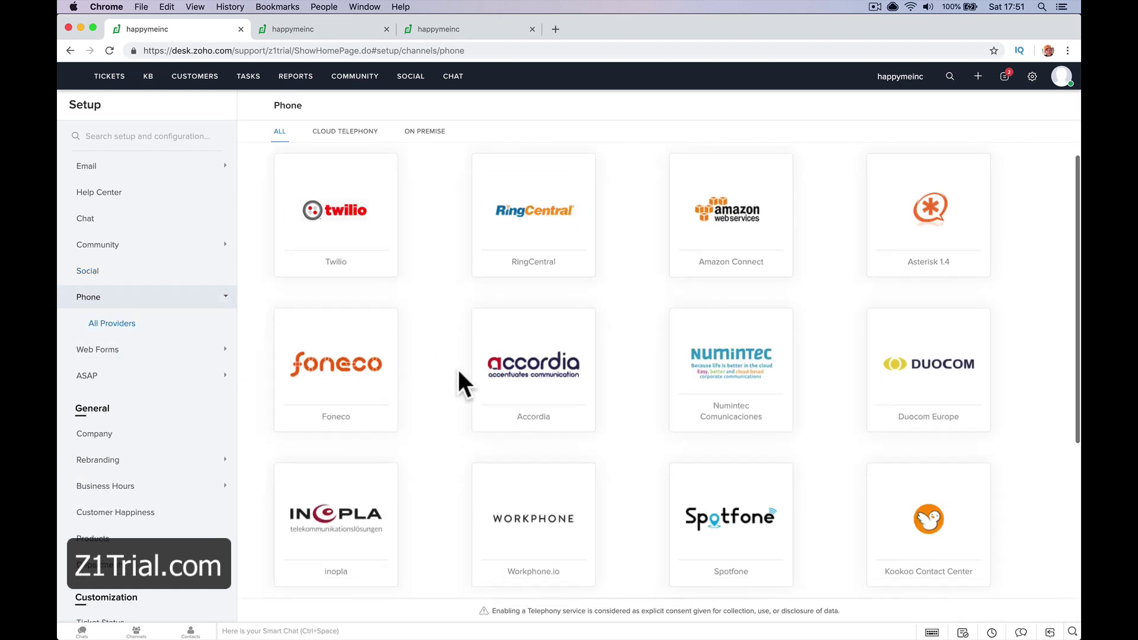
{"action": "scroll", "coordinate": [459, 372], "scroll_direction": "down", "scroll_amount": 3}
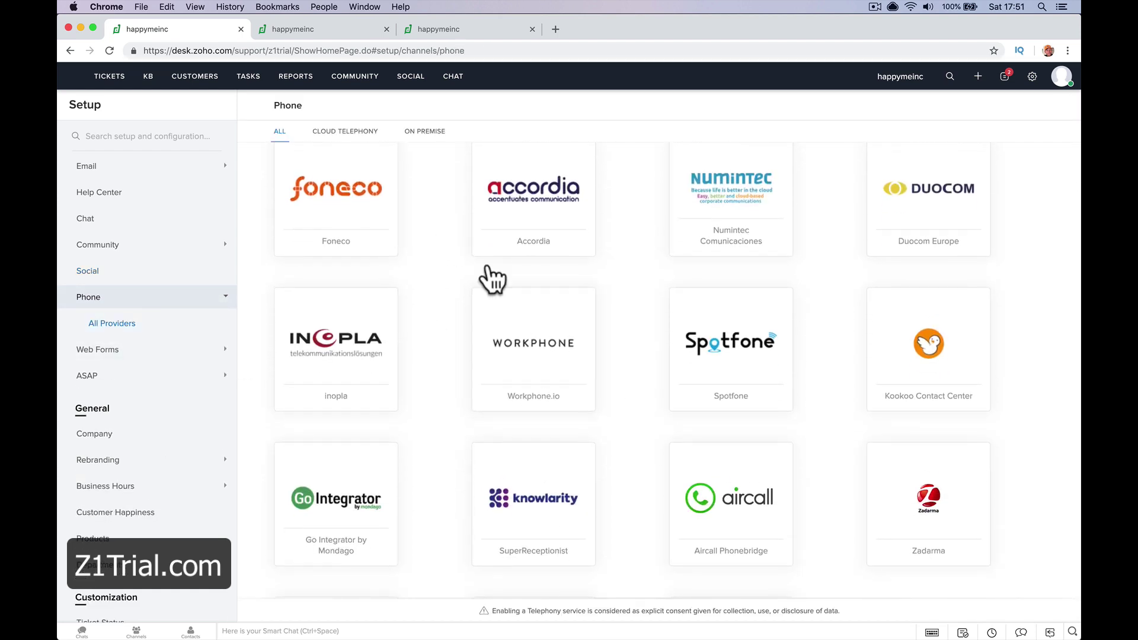
{"action": "scroll", "coordinate": [442, 294], "scroll_direction": "down", "scroll_amount": 2}
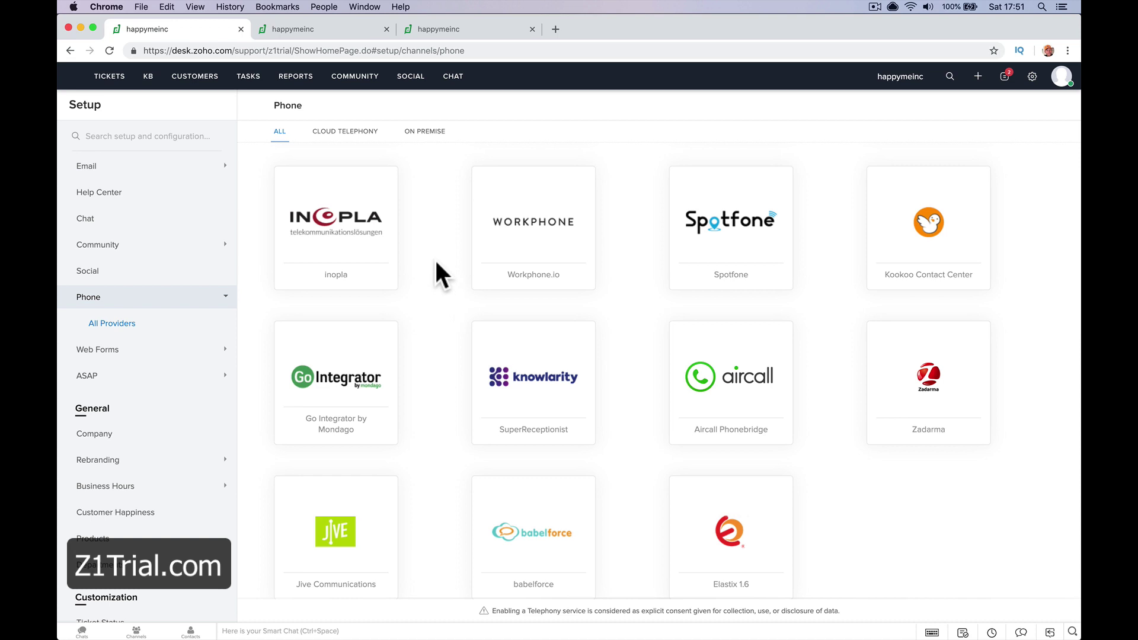
{"action": "scroll", "coordinate": [439, 272], "scroll_direction": "up", "scroll_amount": 5}
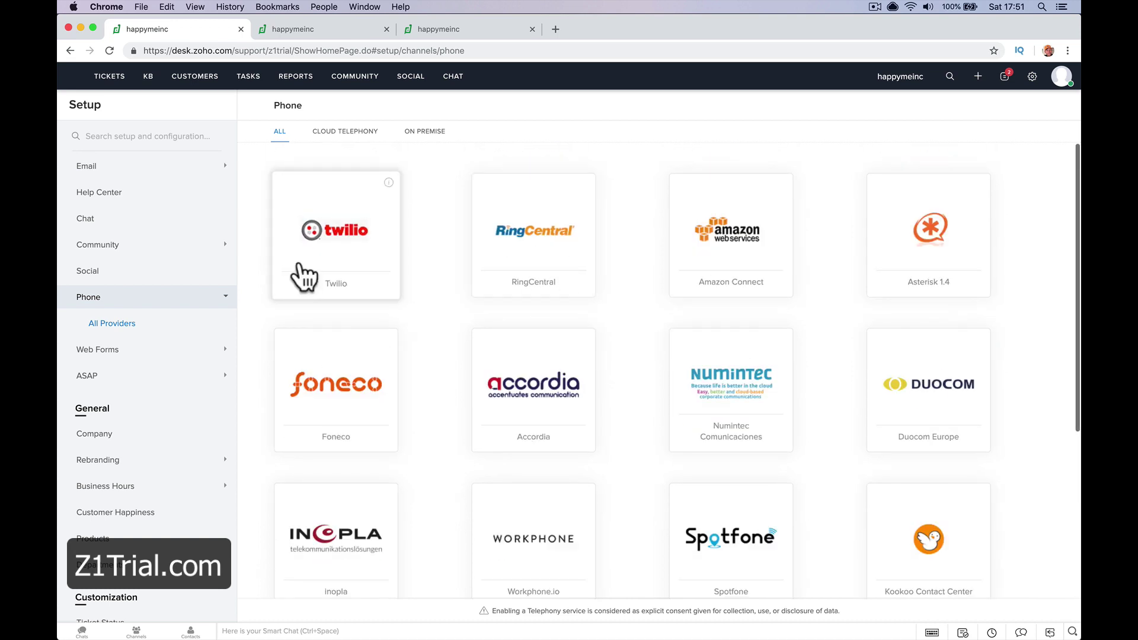
{"action": "left_click", "coordinate": [178, 351]}
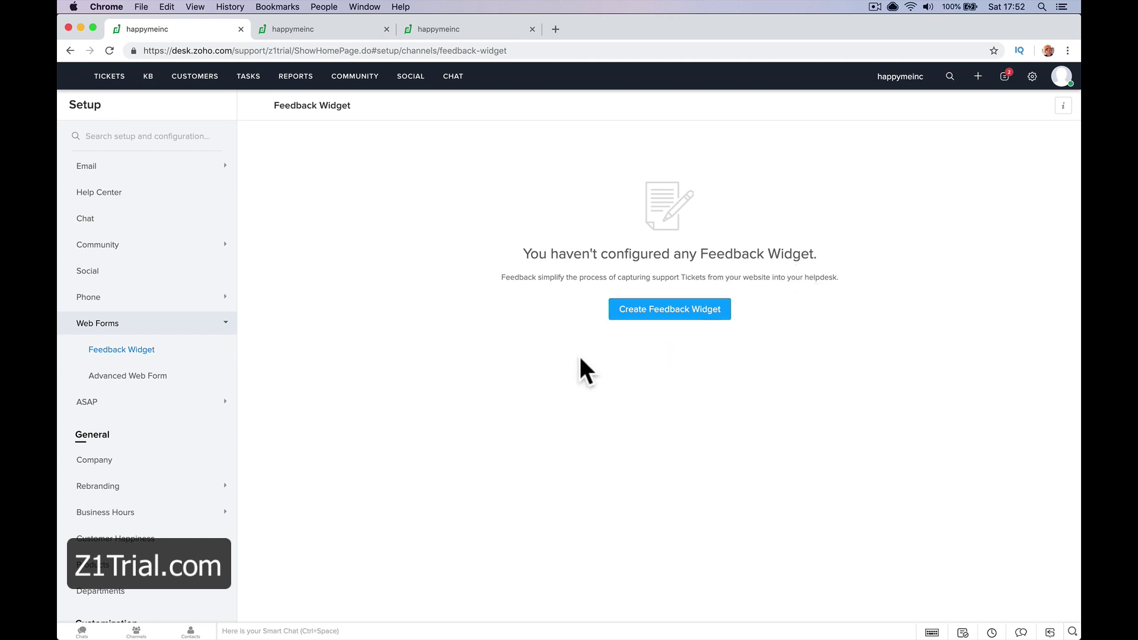
Go from Advanced web forms to the Feedback Widget page and begin a new feedback widget
{"action": "left_click", "coordinate": [185, 384]}
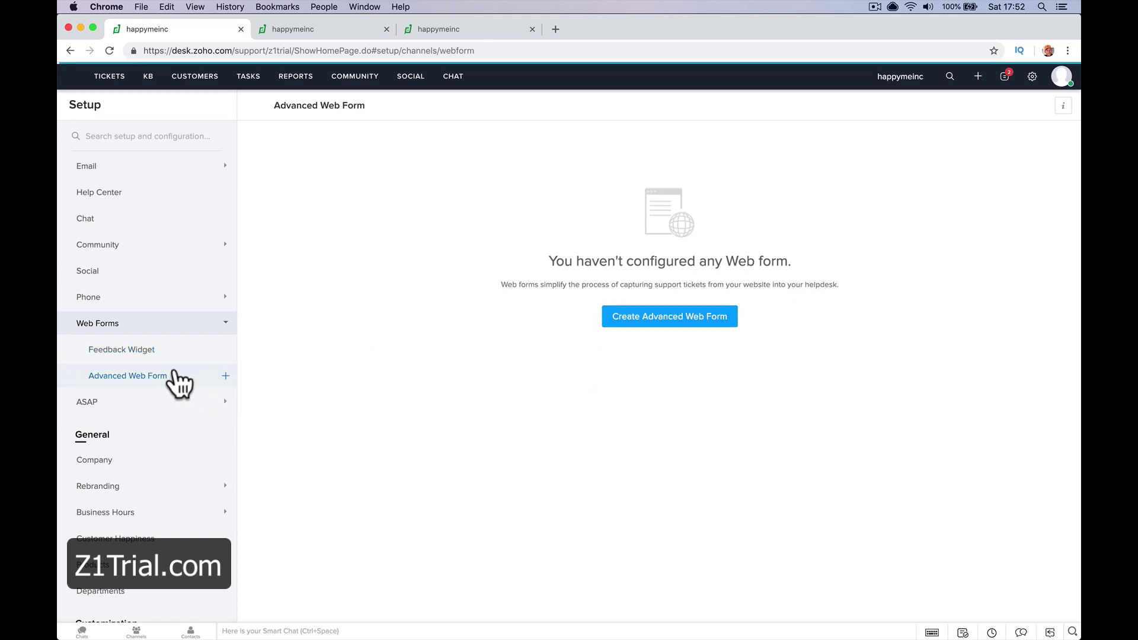
{"action": "left_click", "coordinate": [173, 355]}
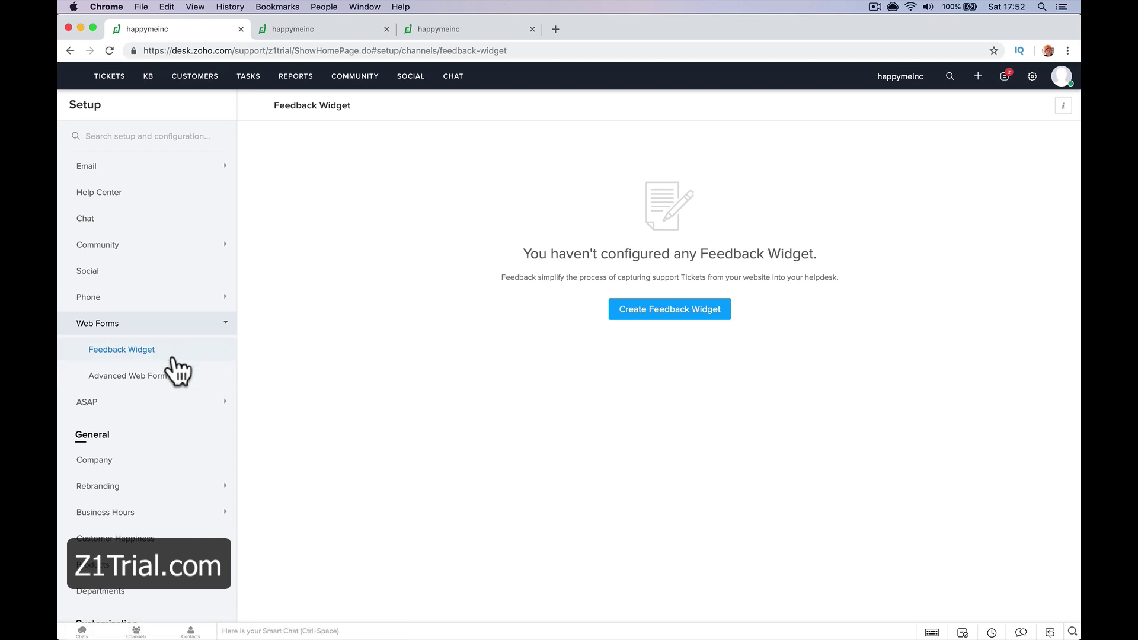
{"action": "left_click", "coordinate": [177, 378]}
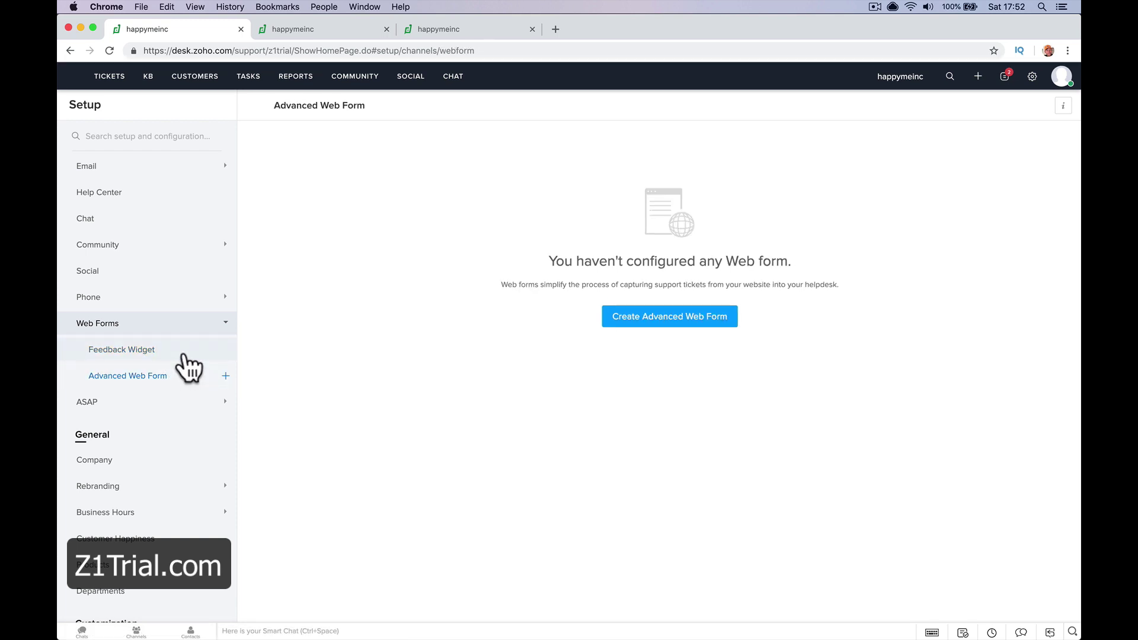
{"action": "left_click", "coordinate": [185, 356]}
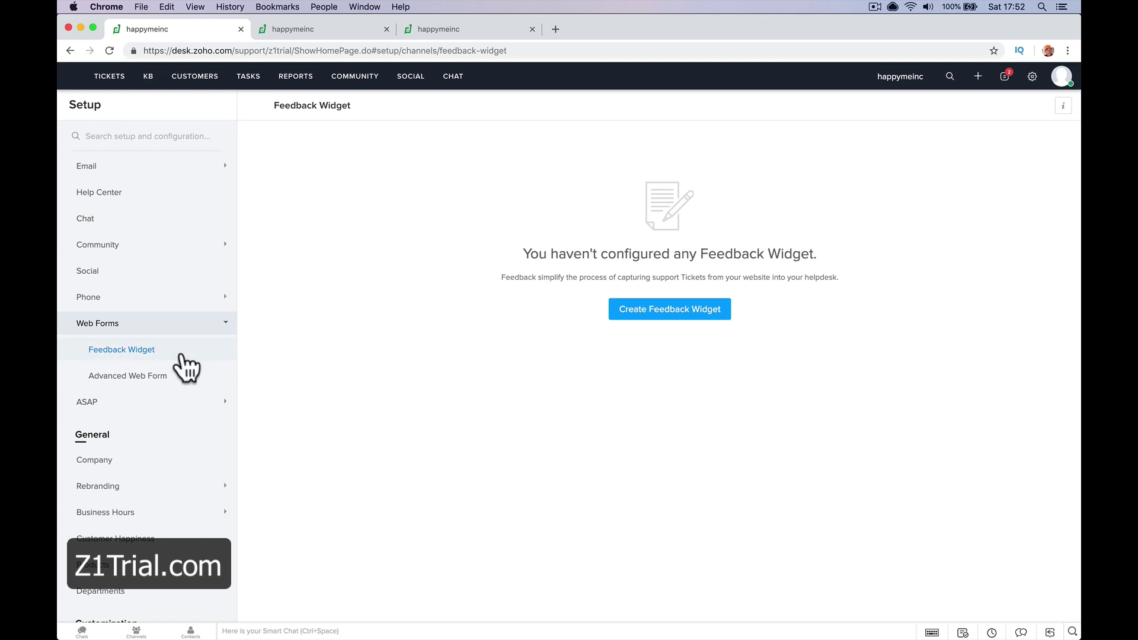
{"action": "left_click", "coordinate": [697, 316]}
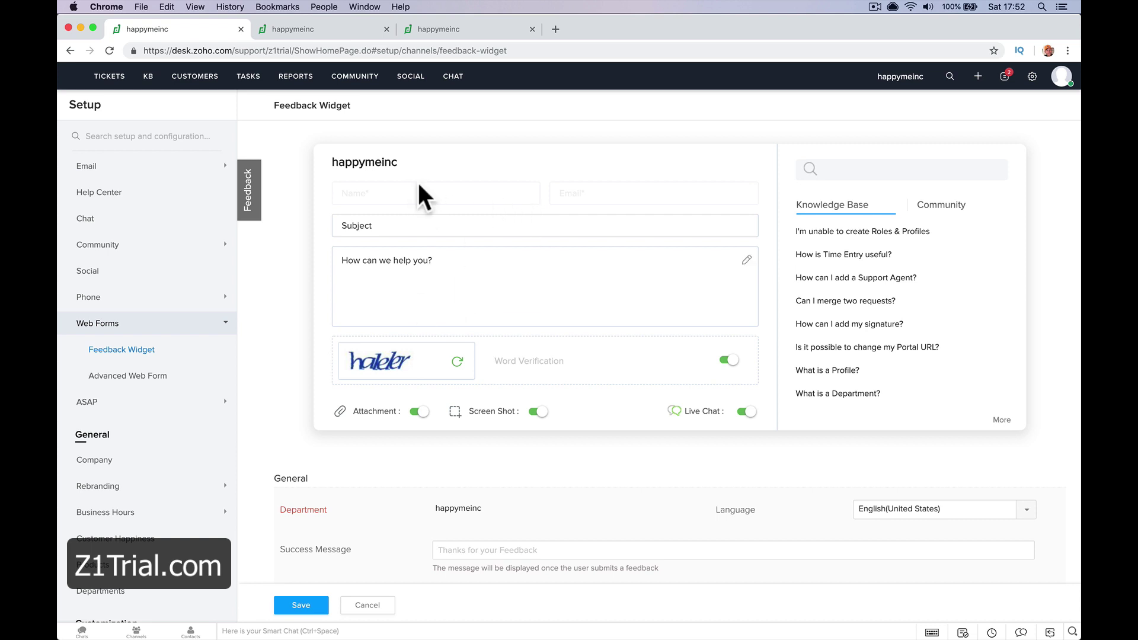
Scroll through the new widget's form preview and its General and Tab settings
{"action": "scroll", "coordinate": [500, 508], "scroll_direction": "down", "scroll_amount": 3}
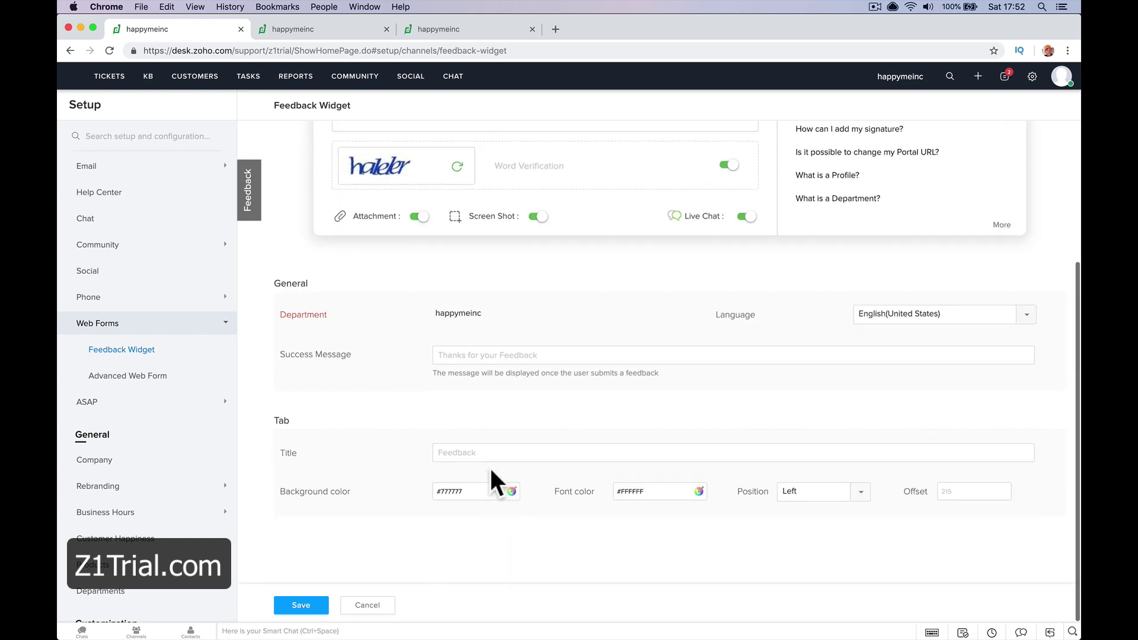
{"action": "scroll", "coordinate": [493, 444], "scroll_direction": "up", "scroll_amount": 3}
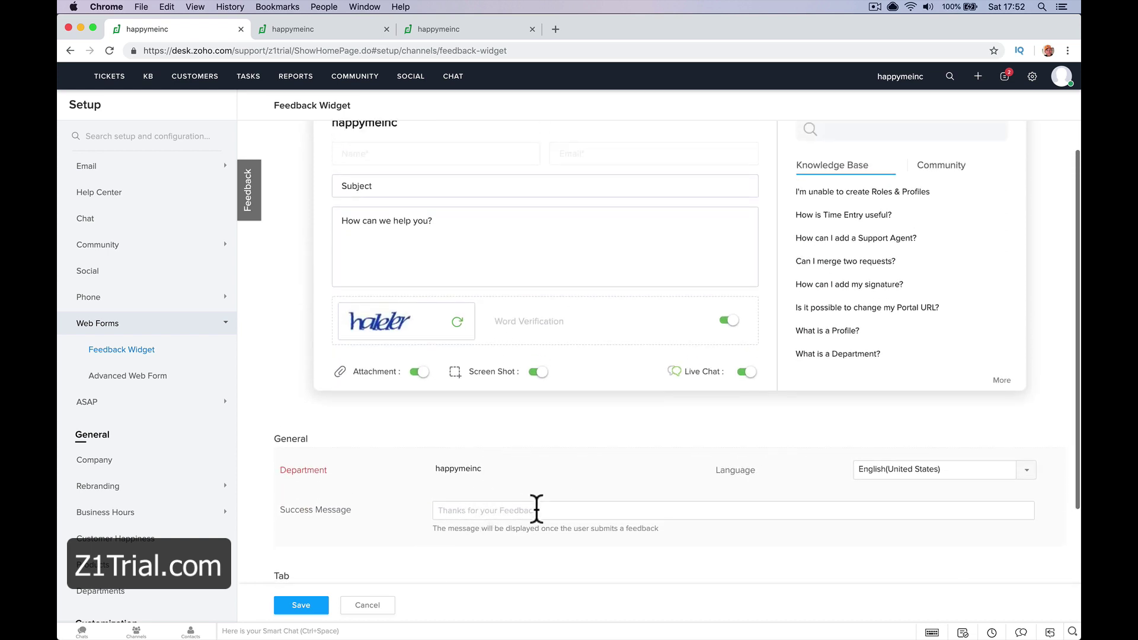
{"action": "scroll", "coordinate": [546, 532], "scroll_direction": "down", "scroll_amount": 3}
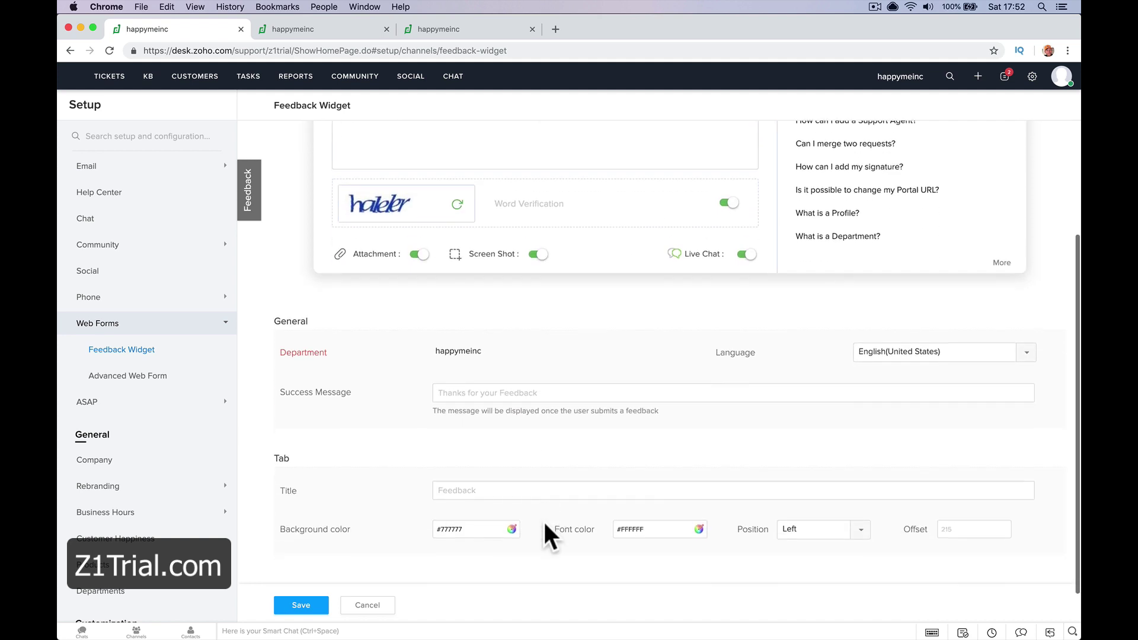
{"action": "scroll", "coordinate": [543, 533], "scroll_direction": "up", "scroll_amount": 3}
{"action": "scroll", "coordinate": [574, 470], "scroll_direction": "down", "scroll_amount": 3}
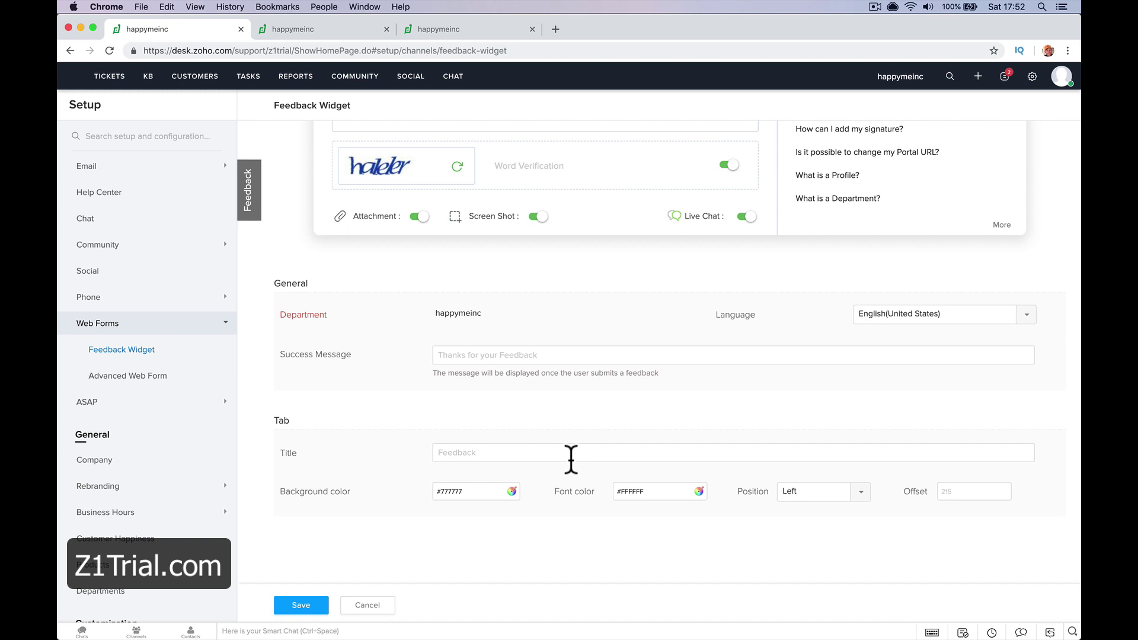
{"action": "scroll", "coordinate": [571, 459], "scroll_direction": "up", "scroll_amount": 3}
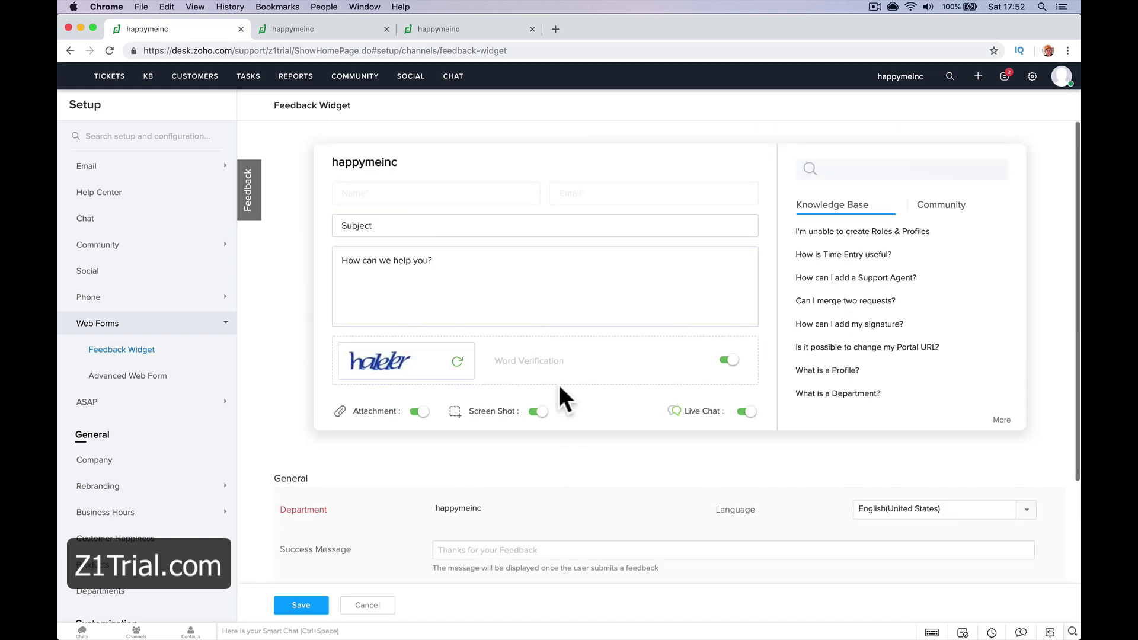
{"action": "scroll", "coordinate": [557, 304], "scroll_direction": "down", "scroll_amount": 3}
Save the feedback widget and copy its Popup embed script
{"action": "left_click", "coordinate": [309, 605]}
{"action": "left_click", "coordinate": [536, 224]}
{"action": "right_click", "coordinate": [537, 224]}
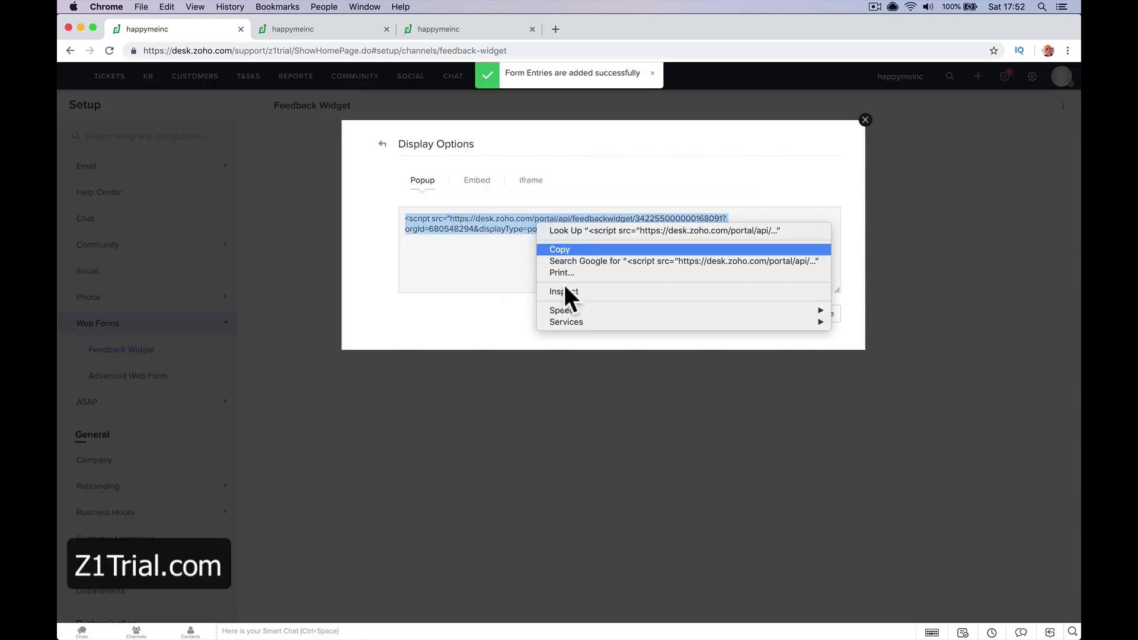
{"action": "left_click", "coordinate": [574, 246]}
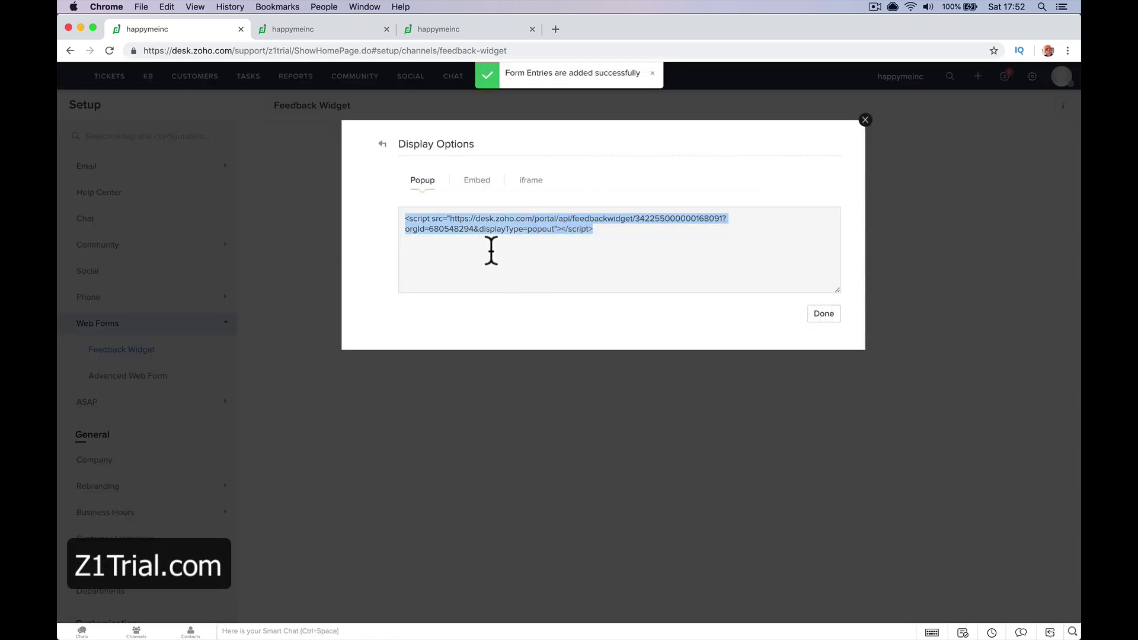
Compare the Popup, Embed and iframe versions of the widget code, ending on the 890×570 iframe
{"action": "left_click", "coordinate": [477, 185]}
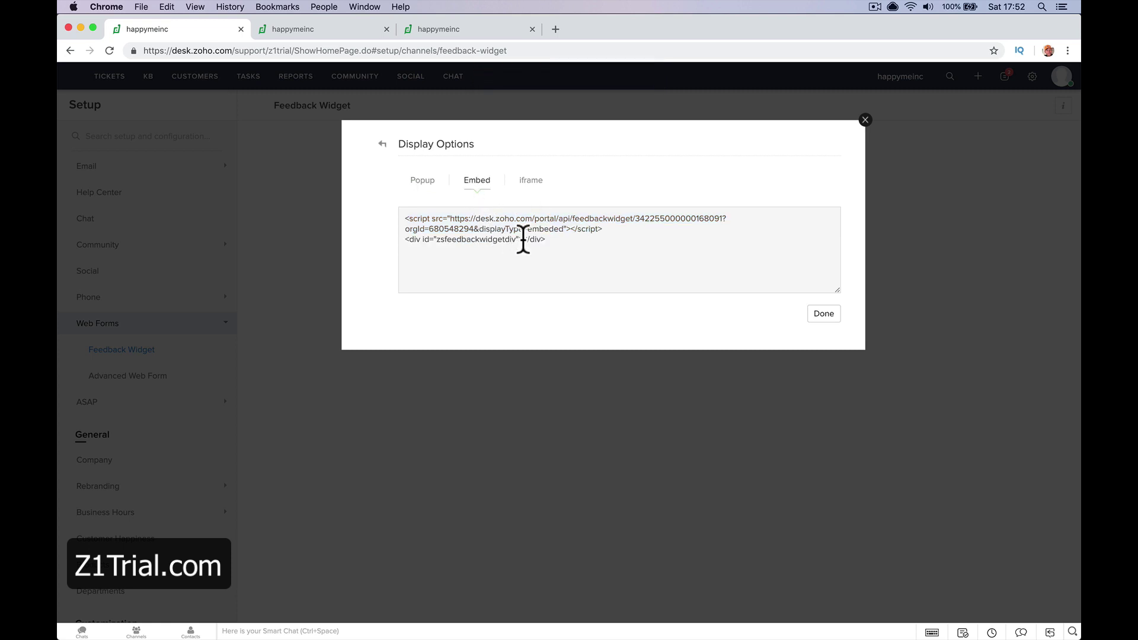
{"action": "left_click", "coordinate": [422, 182]}
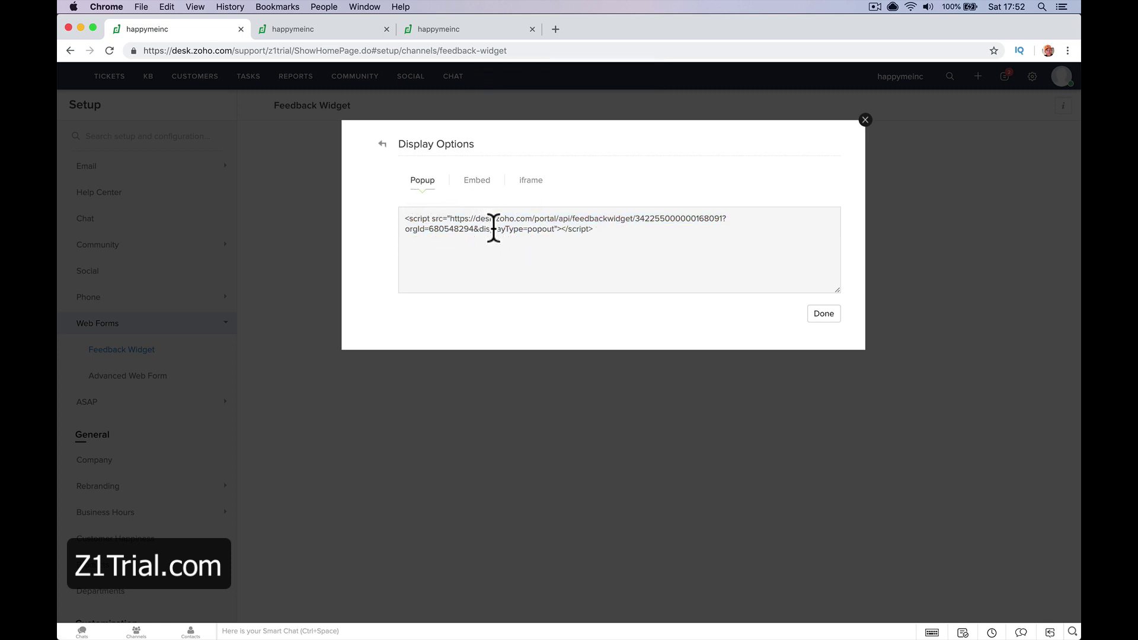
{"action": "left_click", "coordinate": [480, 181]}
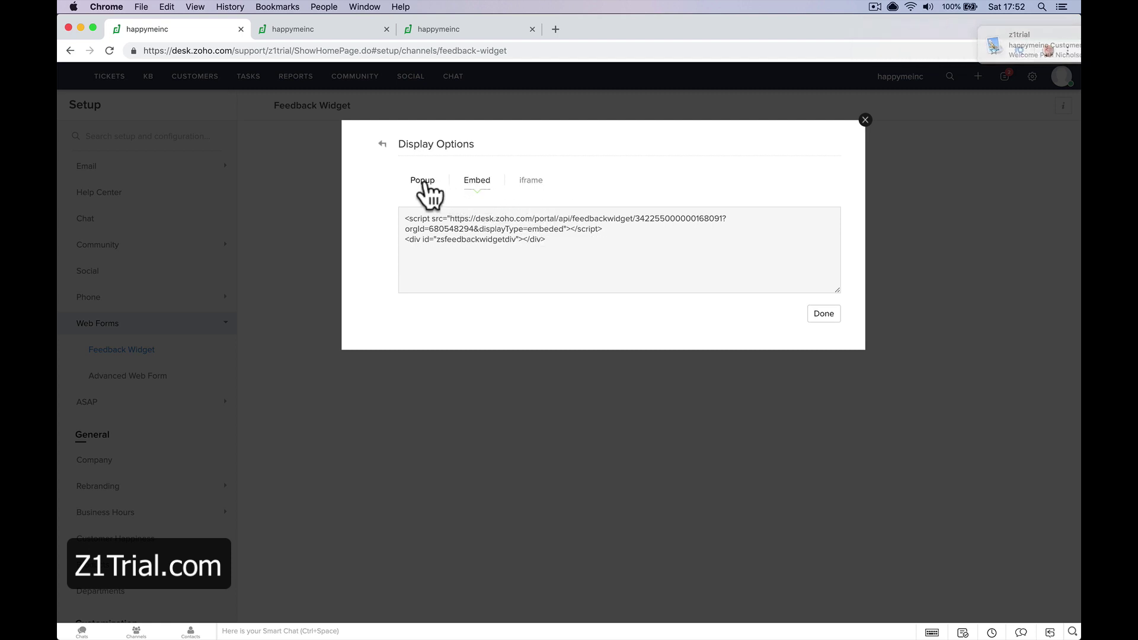
{"action": "left_click", "coordinate": [422, 188]}
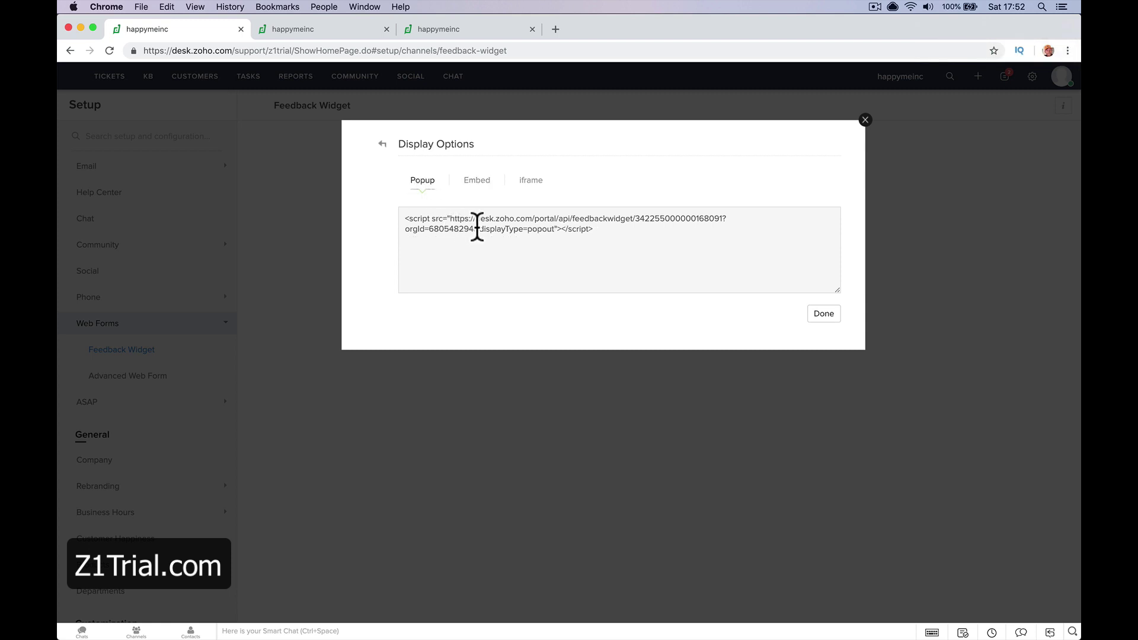
{"action": "left_click", "coordinate": [477, 228]}
{"action": "left_click", "coordinate": [478, 190]}
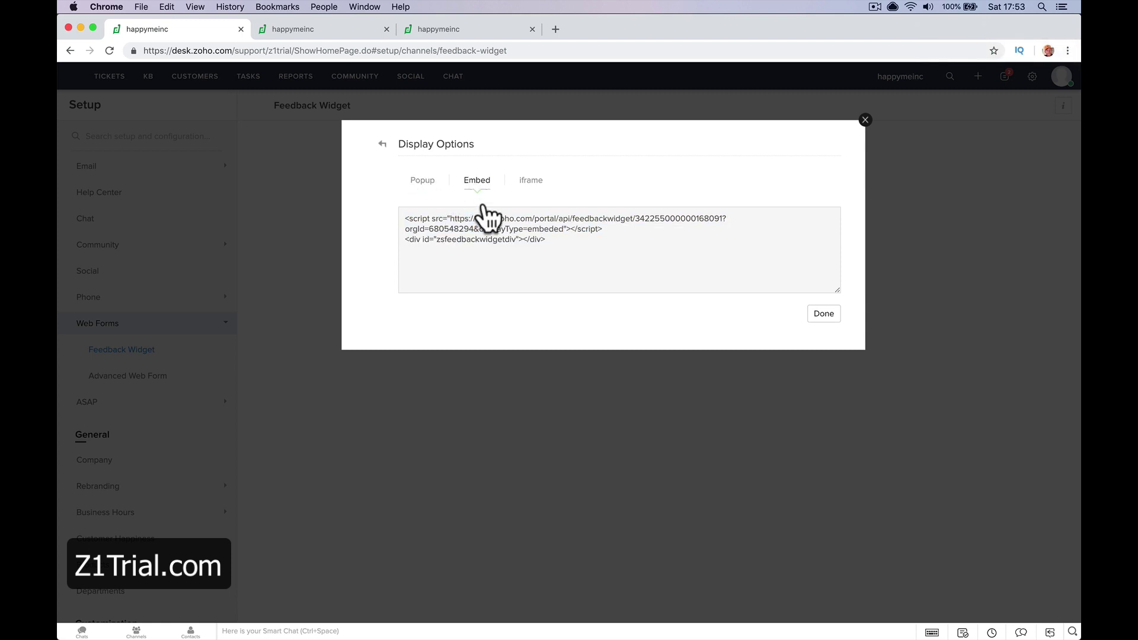
{"action": "left_click", "coordinate": [520, 220]}
{"action": "left_click", "coordinate": [529, 188]}
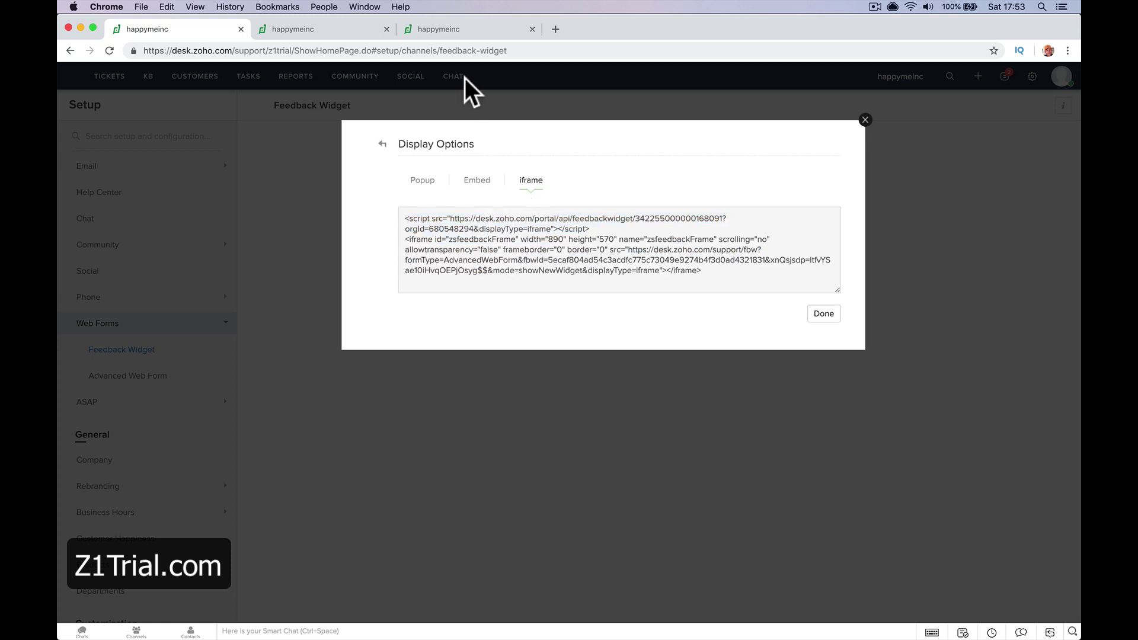
In a new tab, load the forum and open its Zoho Desk category
{"action": "left_click", "coordinate": [556, 29]}
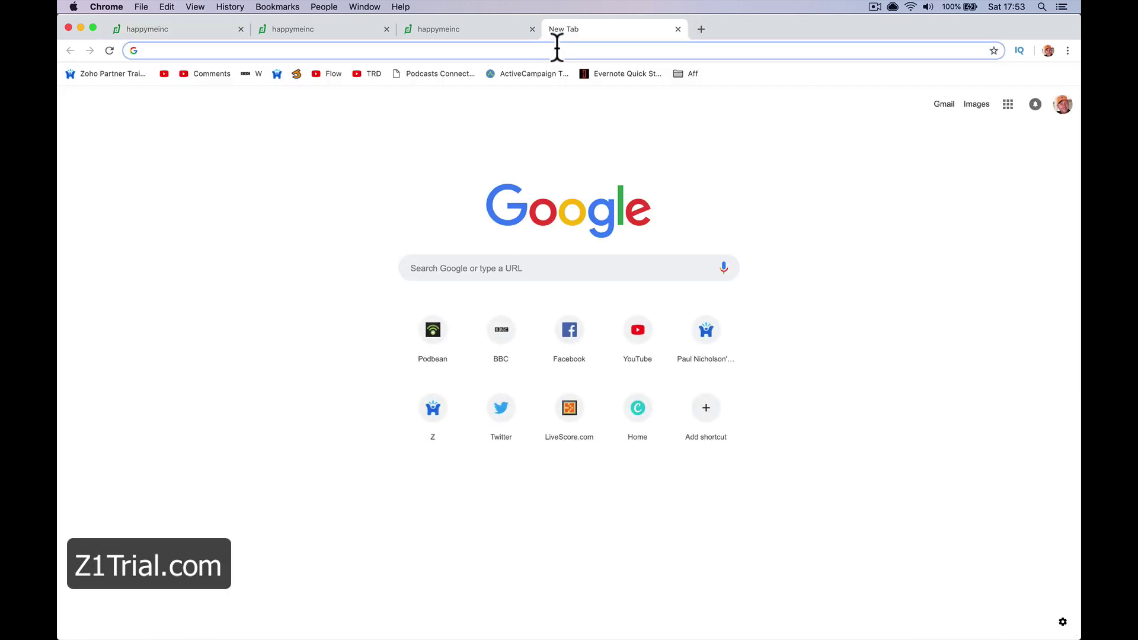
{"action": "type", "text": "zoho.paulnicholson.com/?_ga=2.155855869.730348528.1549621032-1979264356.1549621032"}
{"action": "key", "text": "Return"}
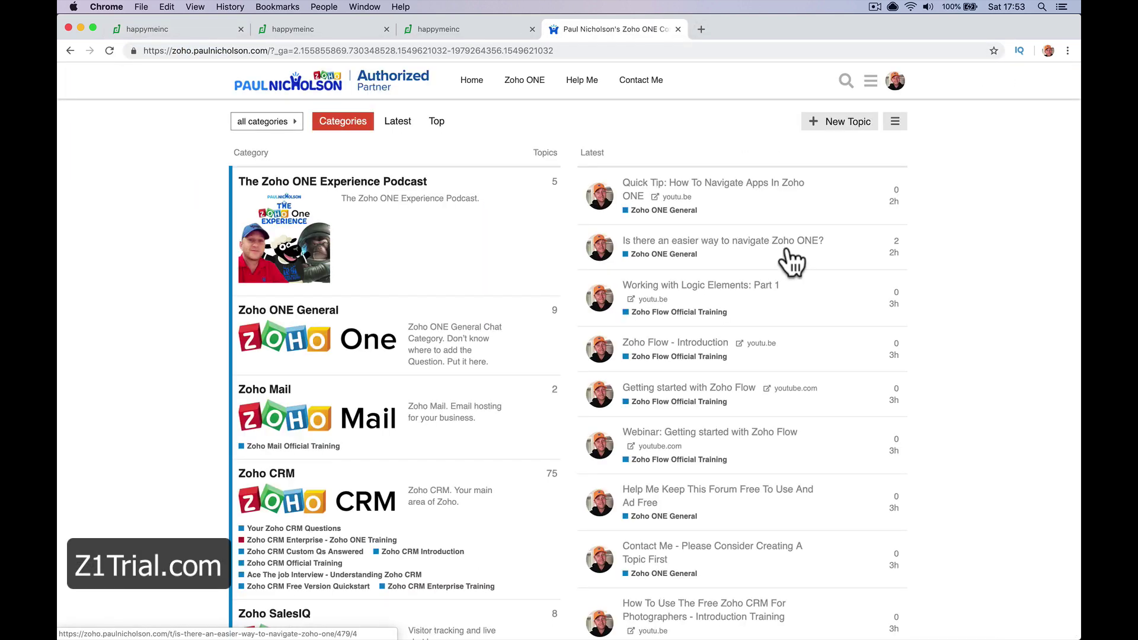
{"action": "scroll", "coordinate": [355, 465], "scroll_direction": "down", "scroll_amount": 5}
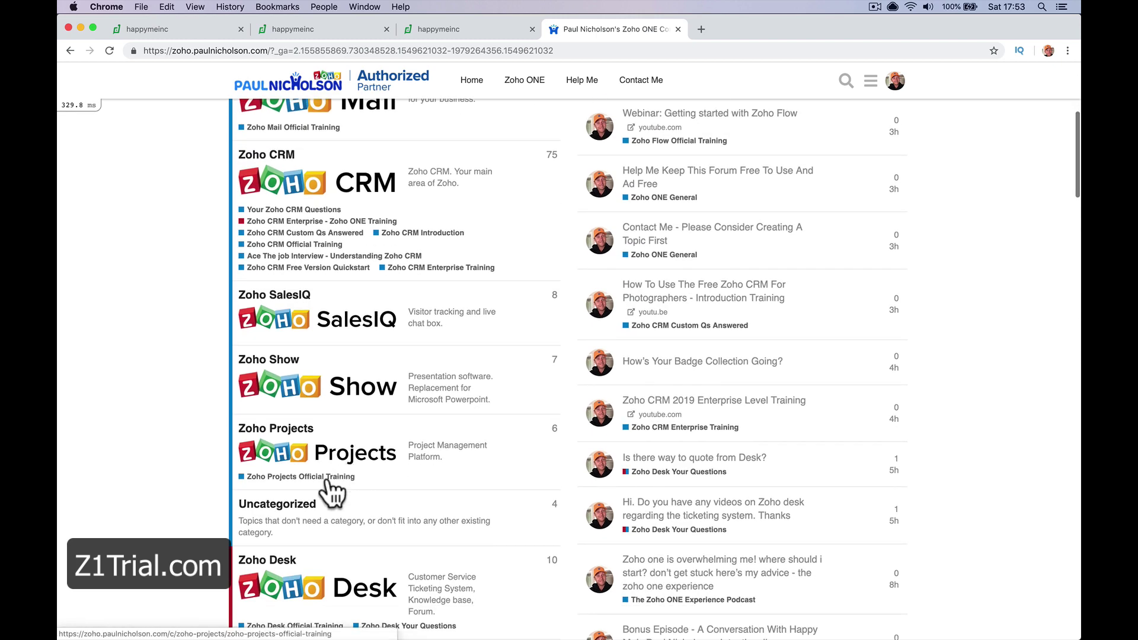
{"action": "scroll", "coordinate": [330, 483], "scroll_direction": "down", "scroll_amount": 2}
{"action": "left_click", "coordinate": [324, 466]}
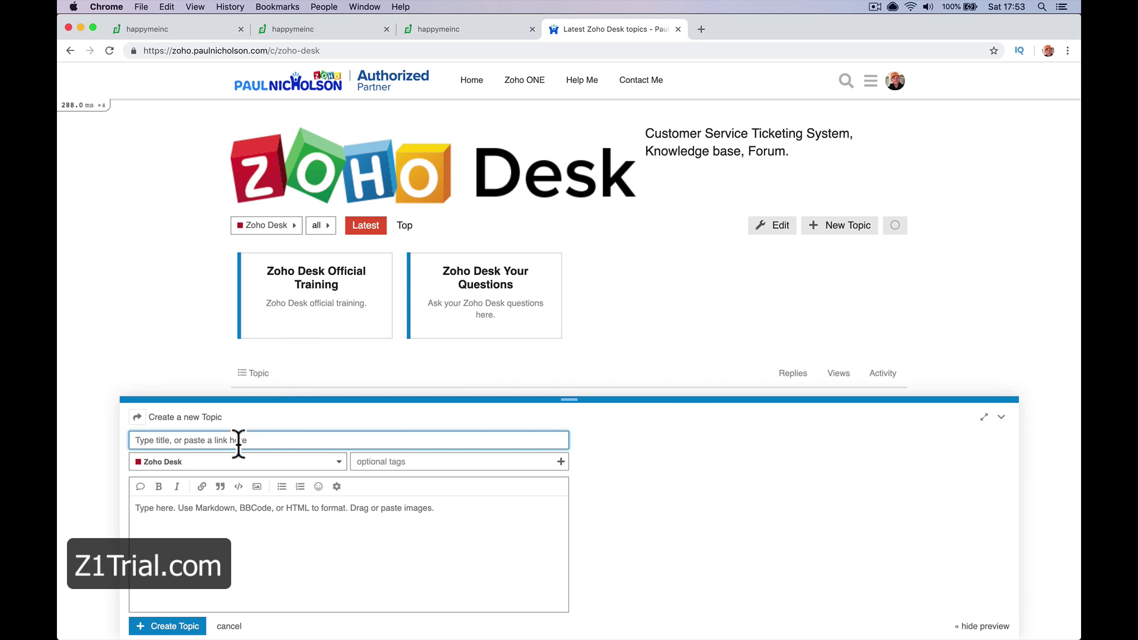
Start a new topic titled 'Zoho Desk Test Embed Widget' in the Zoho Desk category
{"action": "type", "text": "Zoho Desk Test"}
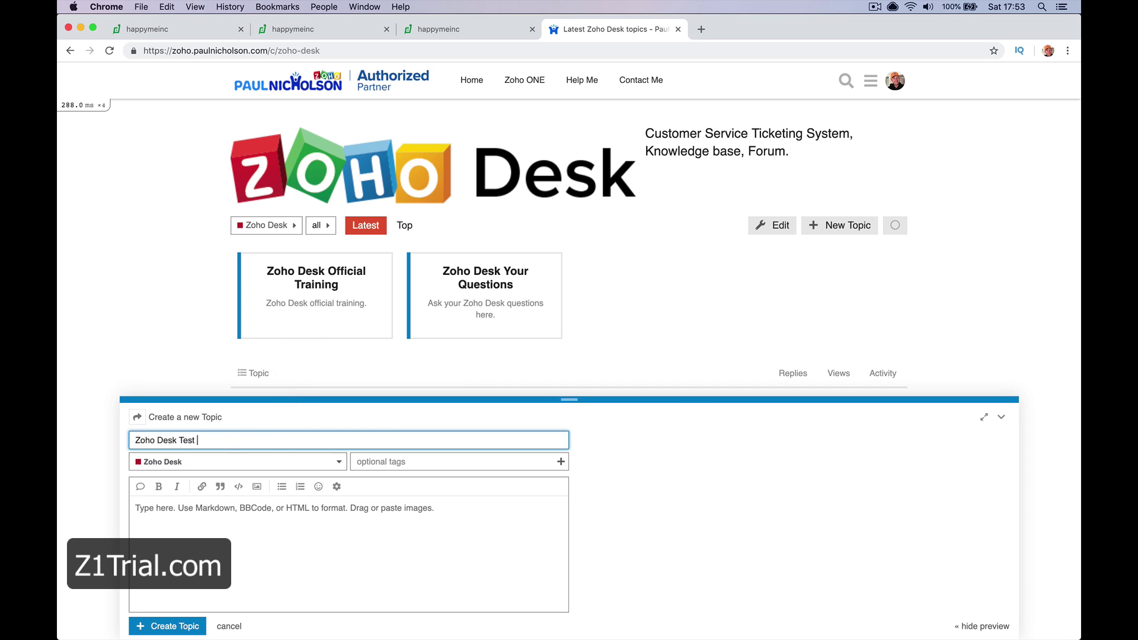
{"action": "type", "text": "Ema"}
{"action": "type", "text": "ed "}
{"action": "type", "text": "Widget"}
{"action": "key", "text": "Tab"}
{"action": "left_click", "coordinate": [255, 521]}
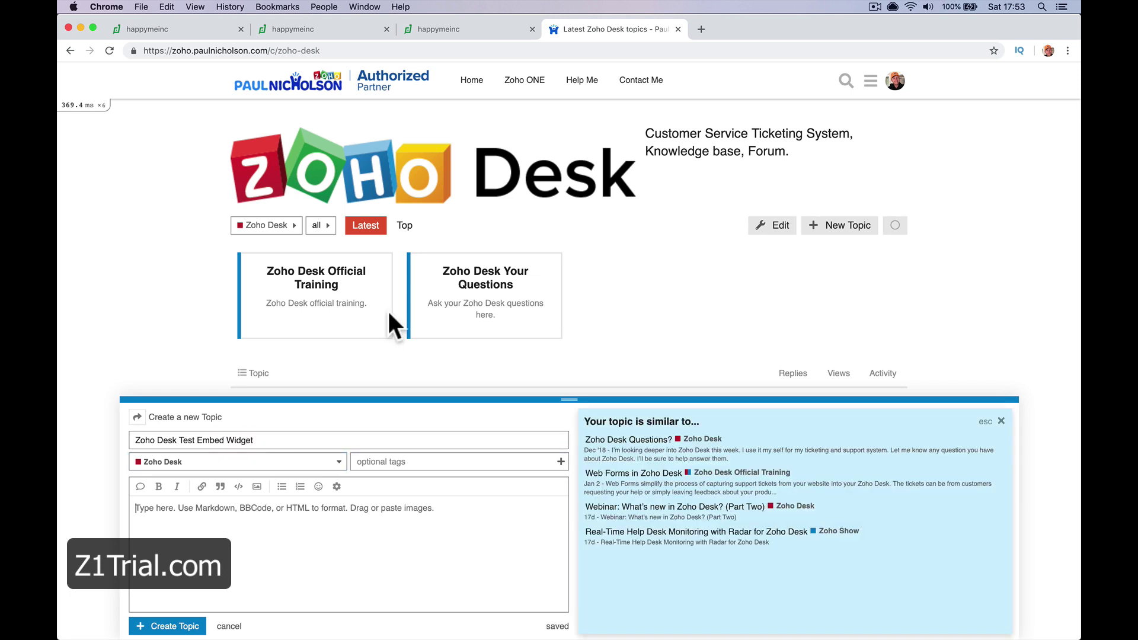
Back in Zoho Desk, select the feedback widget's embed code in Display Options
{"action": "left_click", "coordinate": [433, 33]}
{"action": "left_click", "coordinate": [328, 28]}
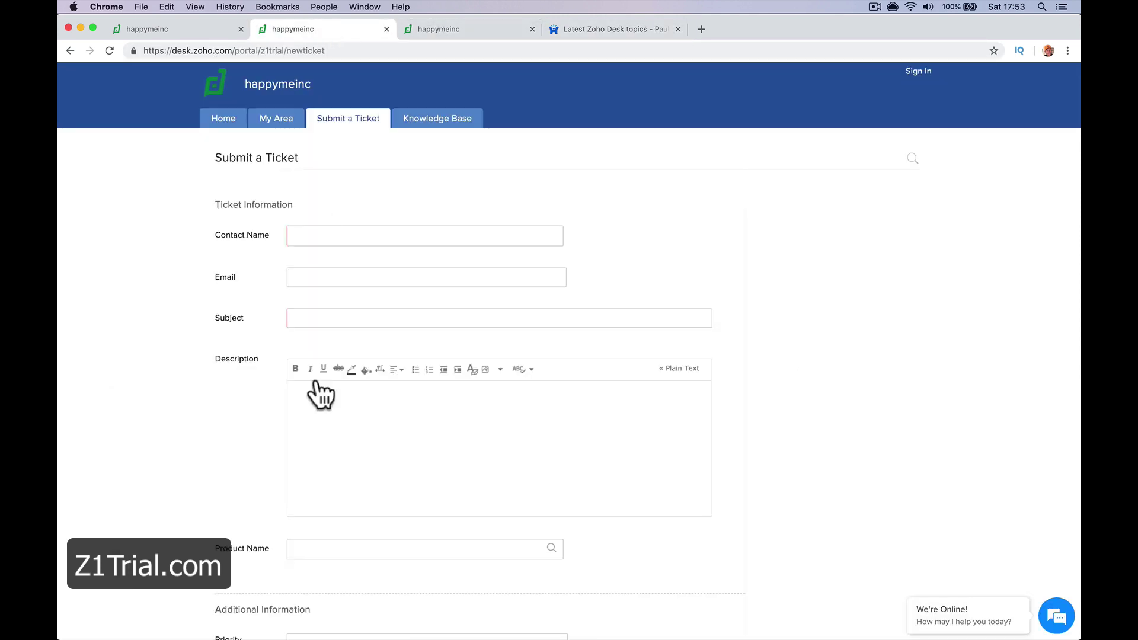
{"action": "left_click", "coordinate": [418, 28]}
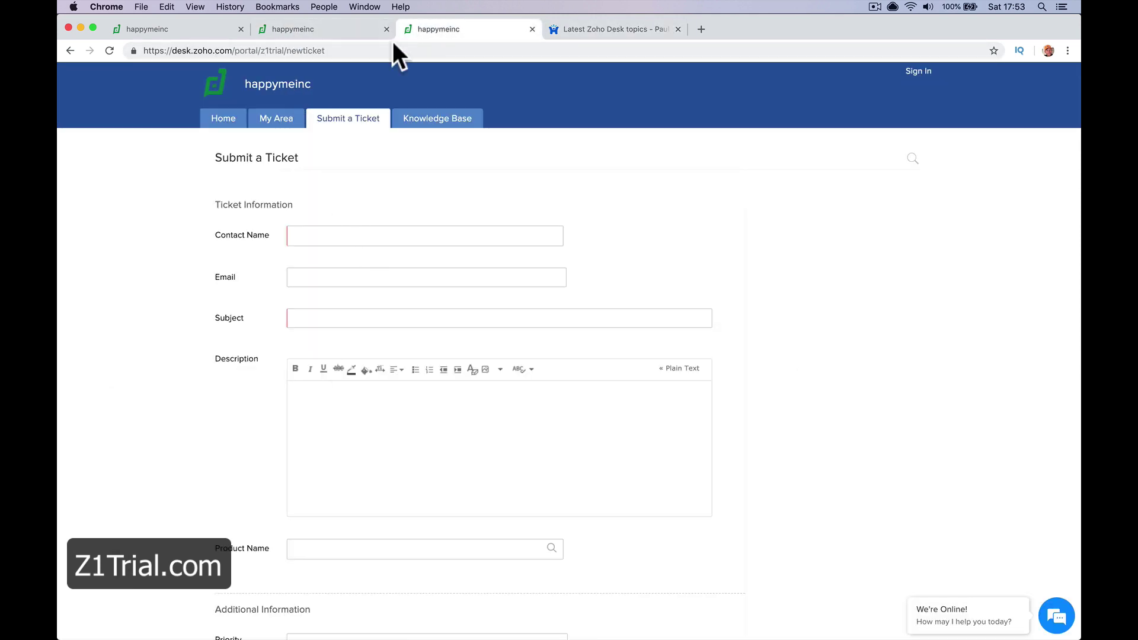
{"action": "left_click", "coordinate": [205, 37]}
{"action": "left_click", "coordinate": [465, 246]}
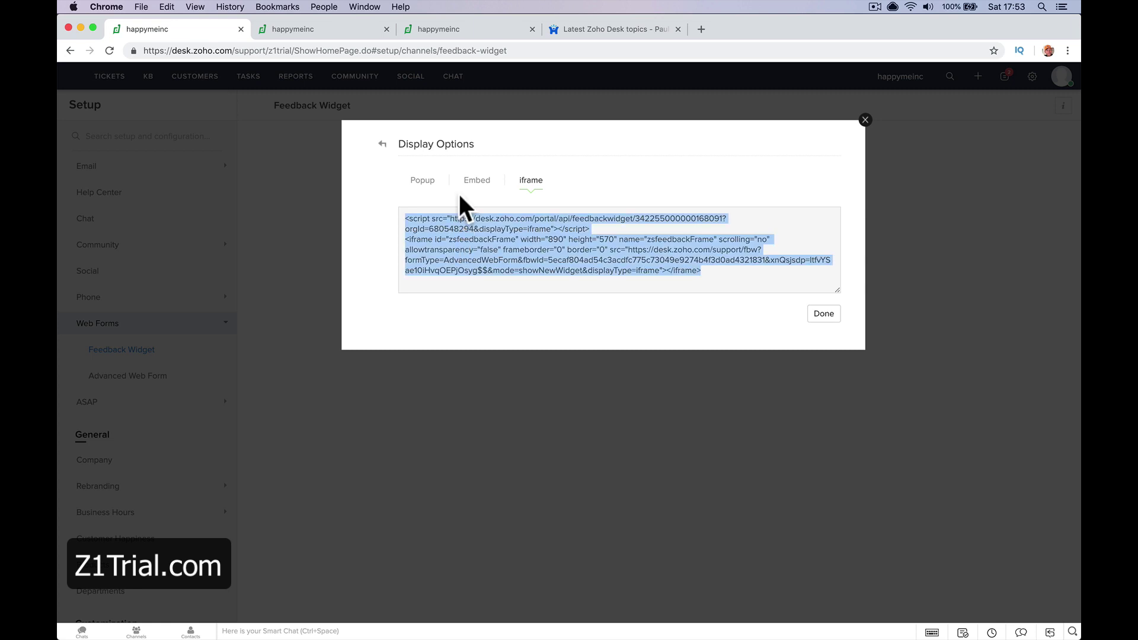
{"action": "left_click", "coordinate": [452, 231]}
{"action": "key", "text": "super+c"}
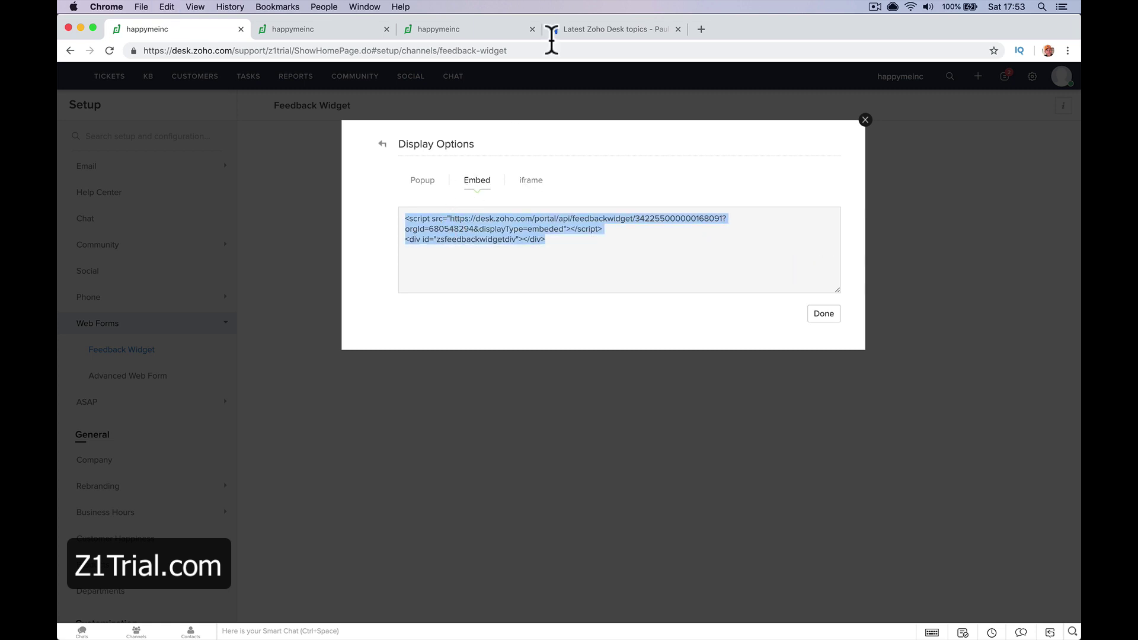
Paste the embed code into the forum topic's body and select the script's URL start
{"action": "left_click", "coordinate": [566, 33]}
{"action": "key", "text": "super+v"}
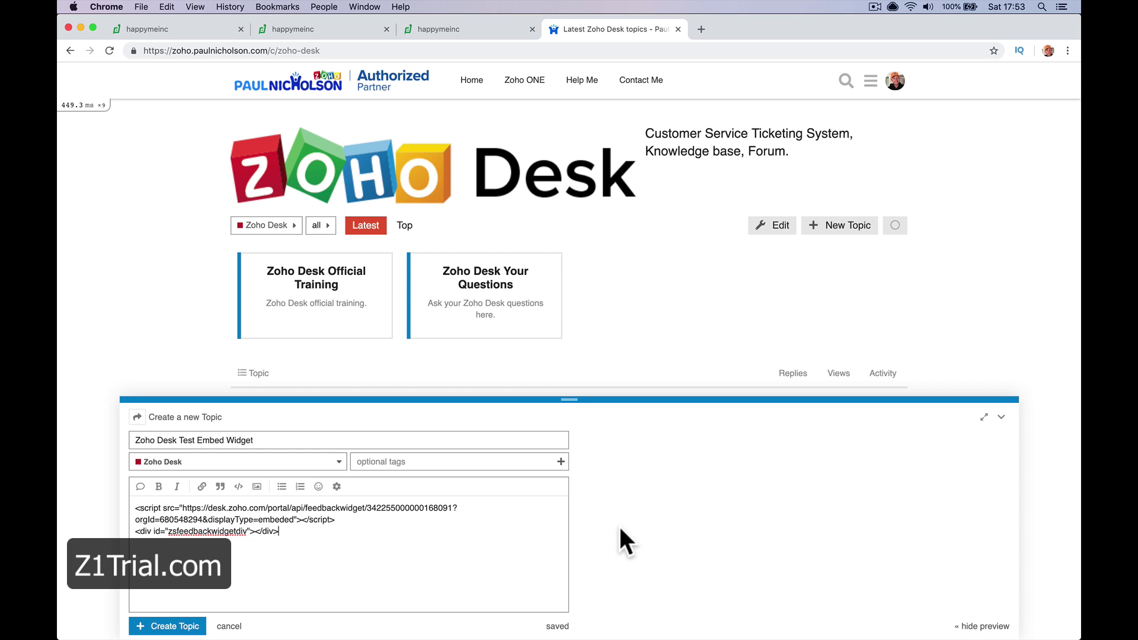
{"action": "left_click", "coordinate": [319, 535]}
{"action": "left_click_drag", "start_coordinate": [183, 507], "coordinate": [243, 508]}
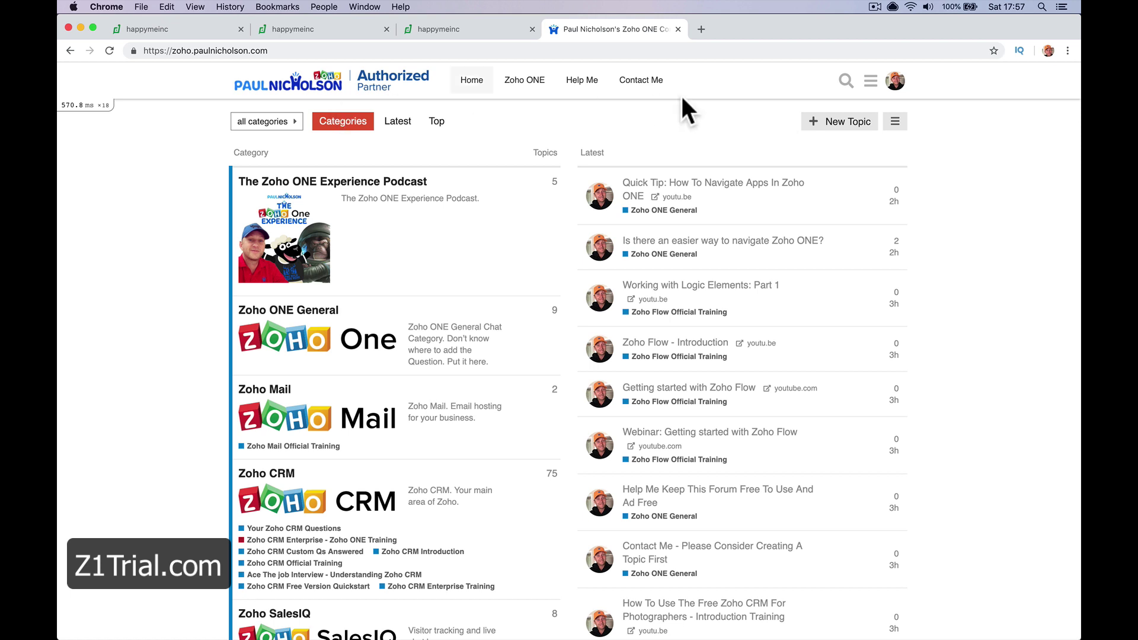
{"action": "left_click", "coordinate": [169, 29]}
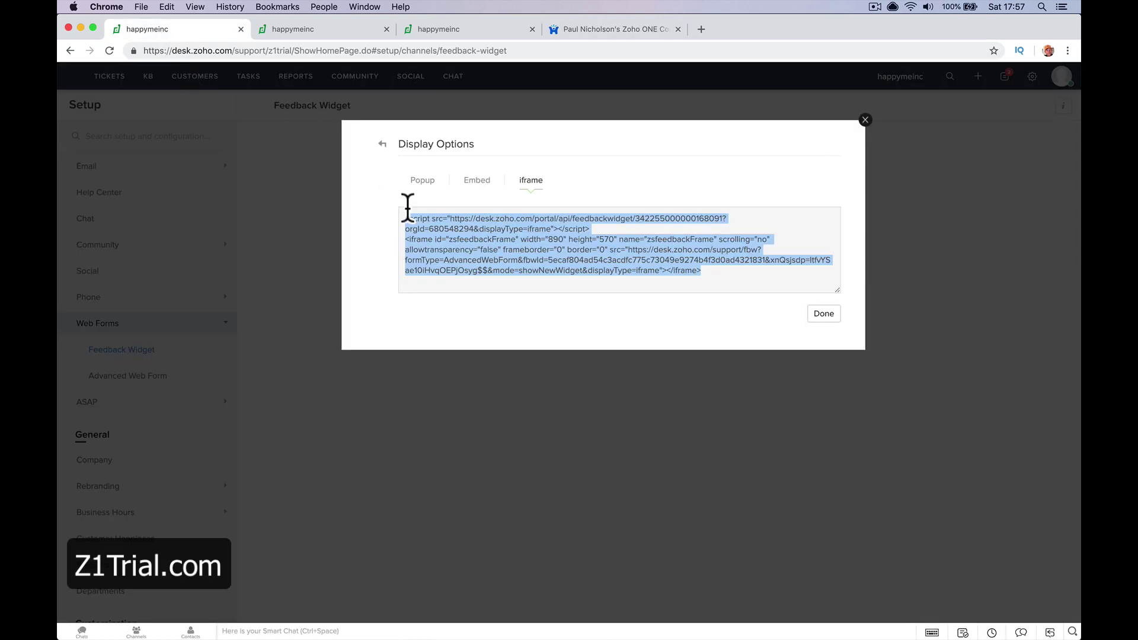
{"action": "right_click", "coordinate": [490, 235]}
{"action": "left_click", "coordinate": [515, 247]}
{"action": "left_click", "coordinate": [477, 180]}
{"action": "left_click", "coordinate": [529, 181]}
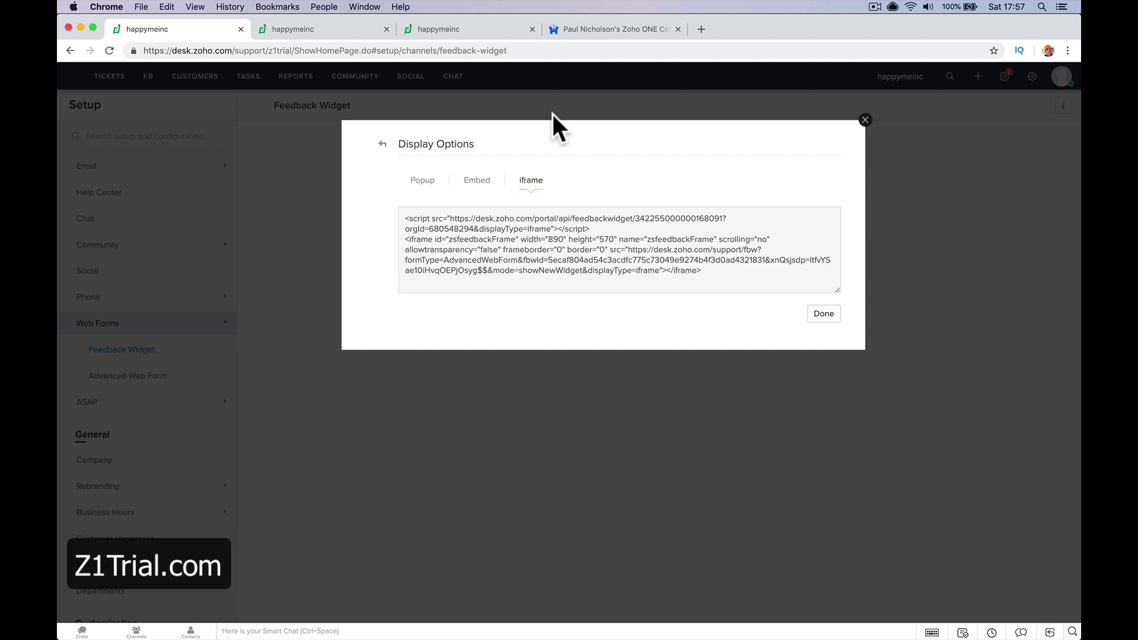
{"action": "left_click", "coordinate": [573, 33]}
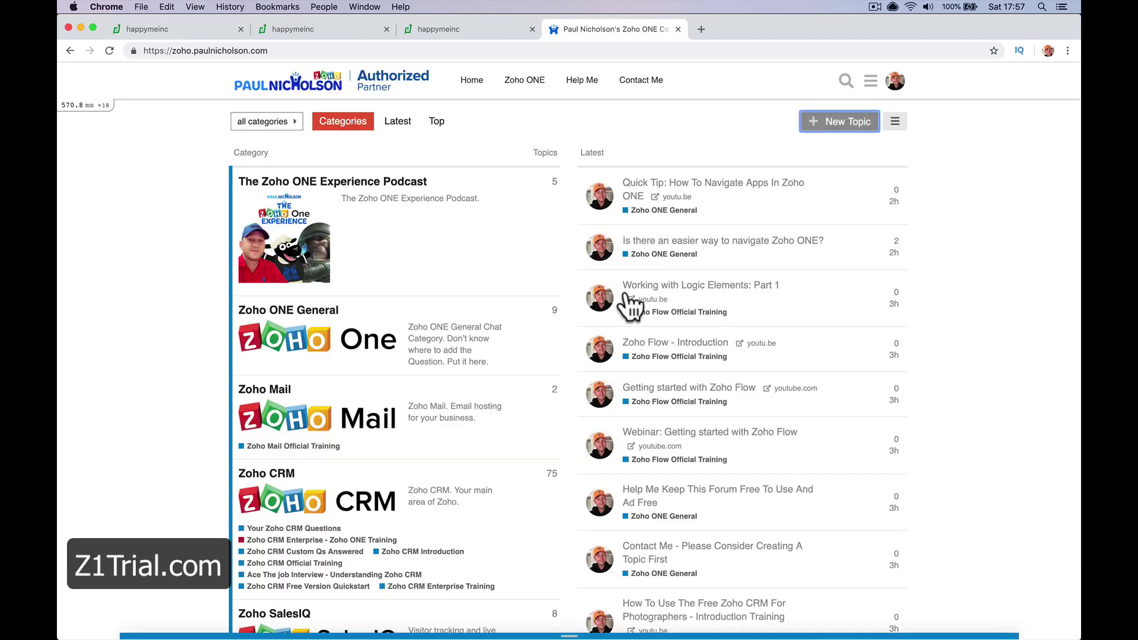
Start a new forum topic titled 'How Do I Embed A Widget Form?'
{"action": "left_click", "coordinate": [853, 124]}
{"action": "type", "text": "How "}
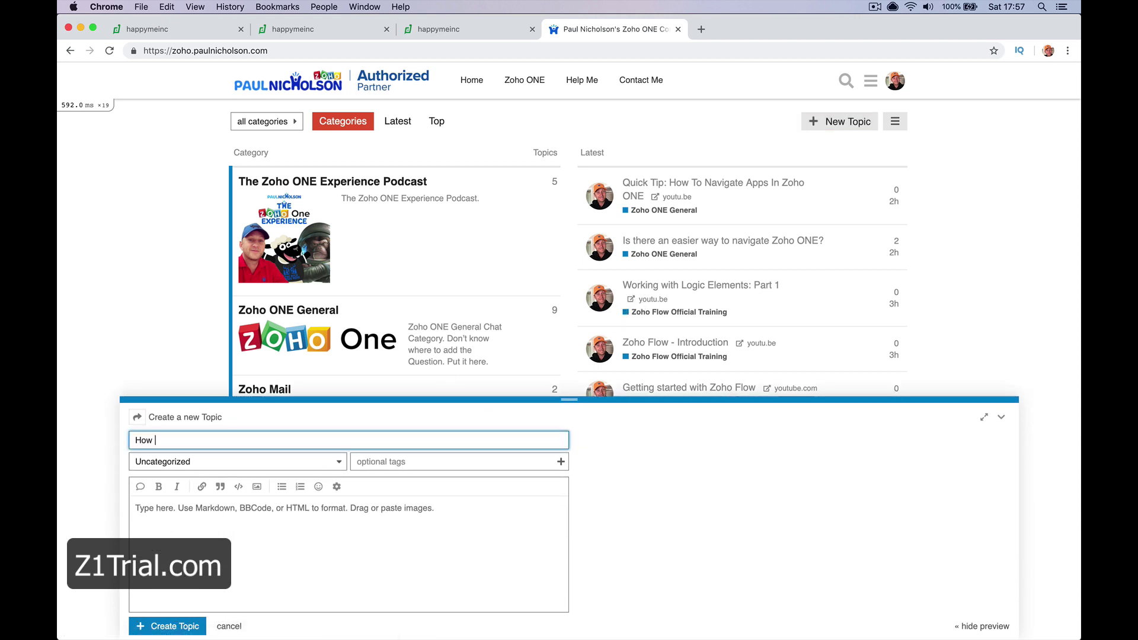
{"action": "type", "text": "Do I Embed A Widget Form"}
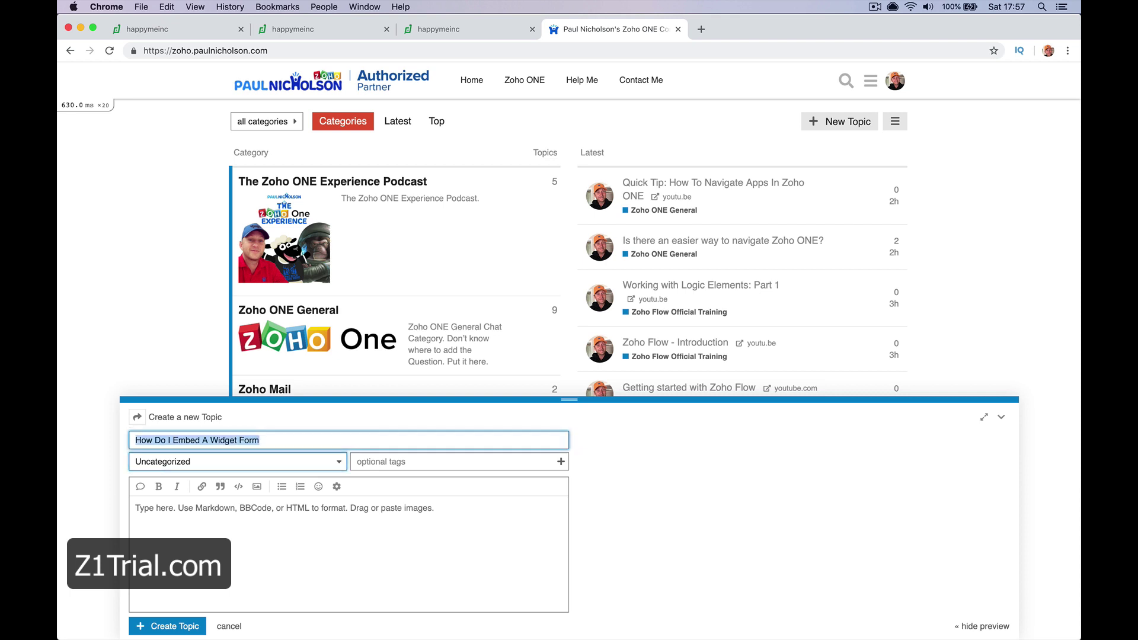
{"action": "type", "text": "?"}
{"action": "key", "text": "Tab"}
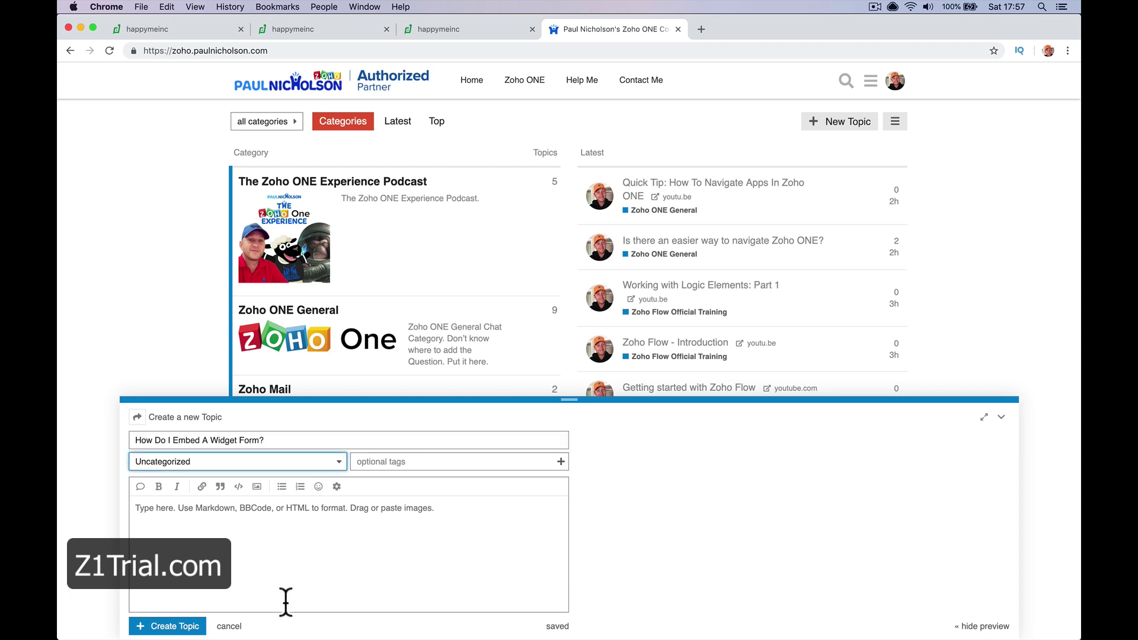
Paste the iframe code into the topic body, dismiss similar-topic suggestions, and return to Zoho Desk
{"action": "left_click", "coordinate": [288, 546]}
{"action": "key", "text": "super+v"}
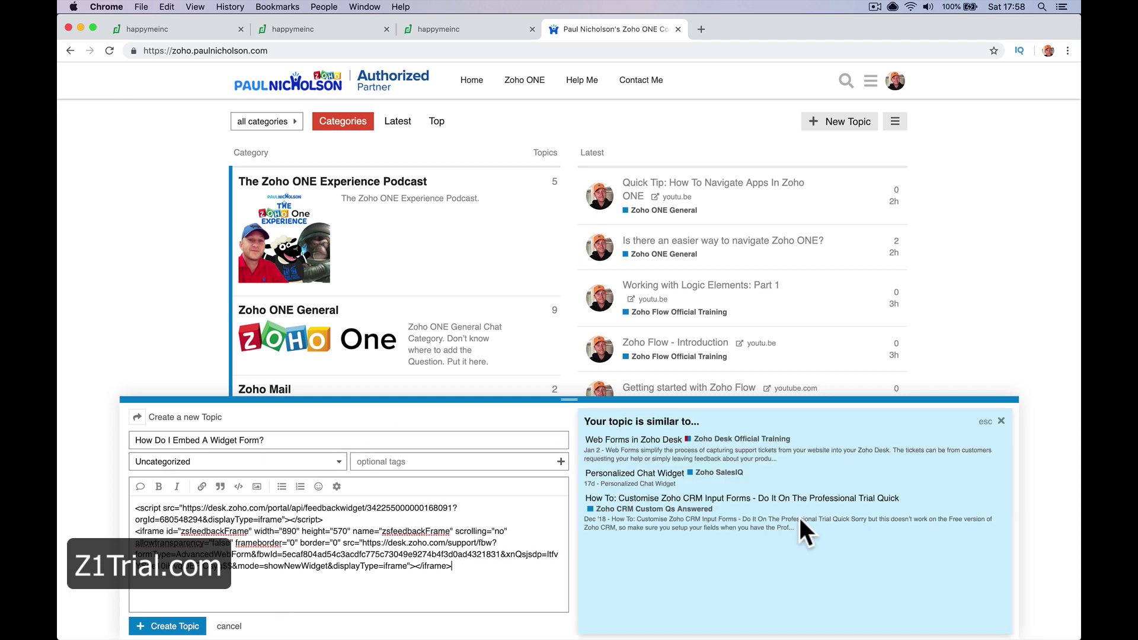
{"action": "type", "text": "1"}
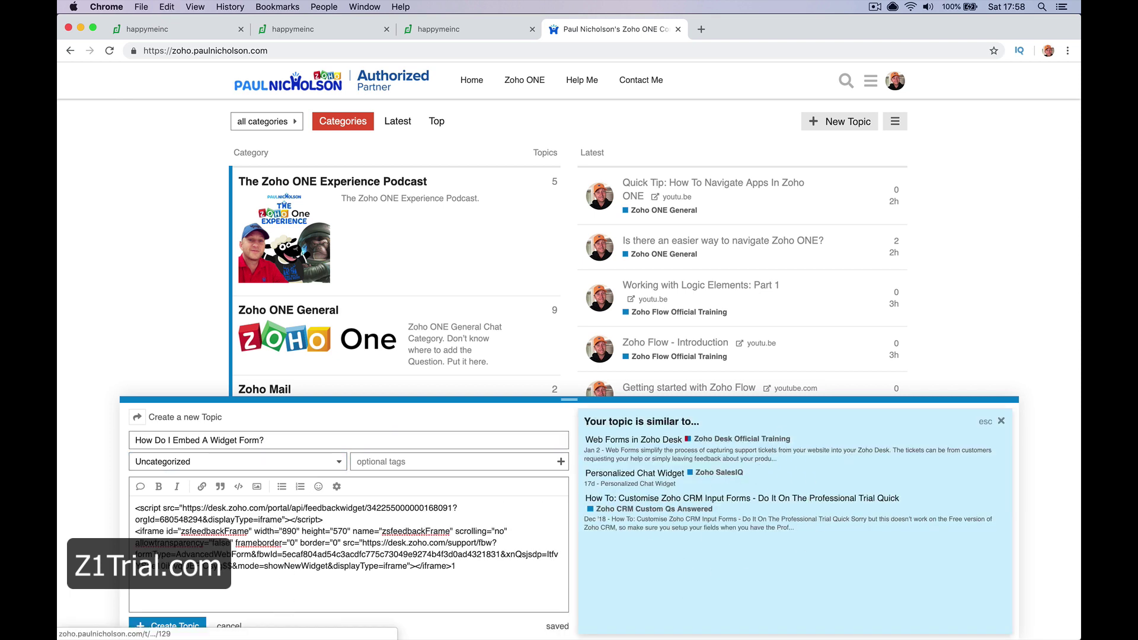
{"action": "key", "text": "Escape"}
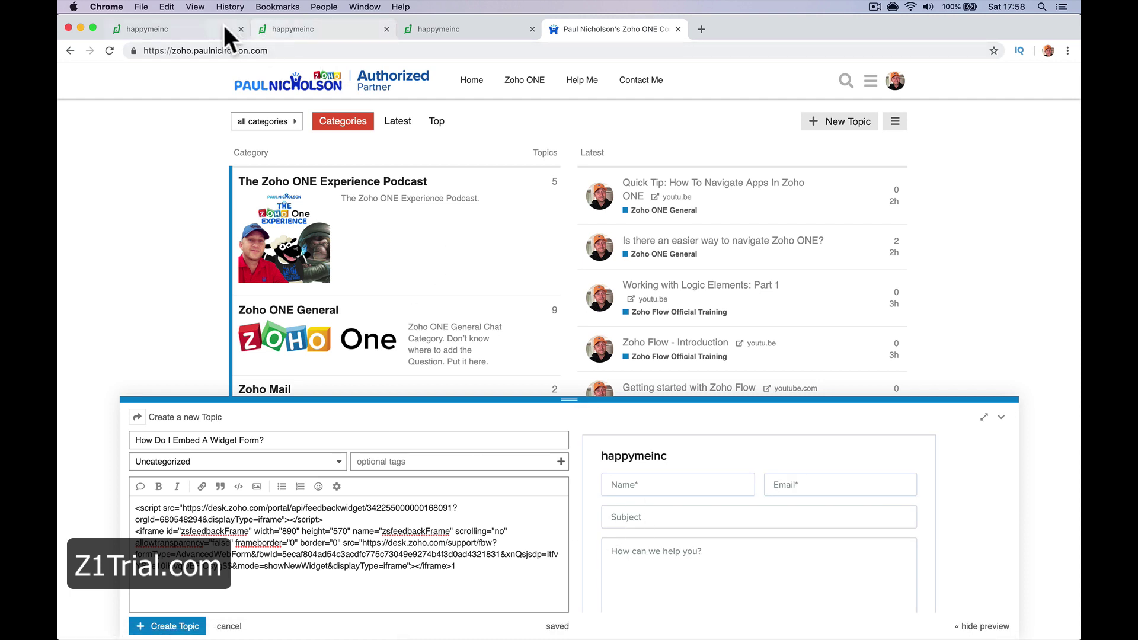
{"action": "left_click", "coordinate": [219, 25]}
Switch between the Popup and Embed widget code versions, then return to the forum draft
{"action": "left_click", "coordinate": [423, 181]}
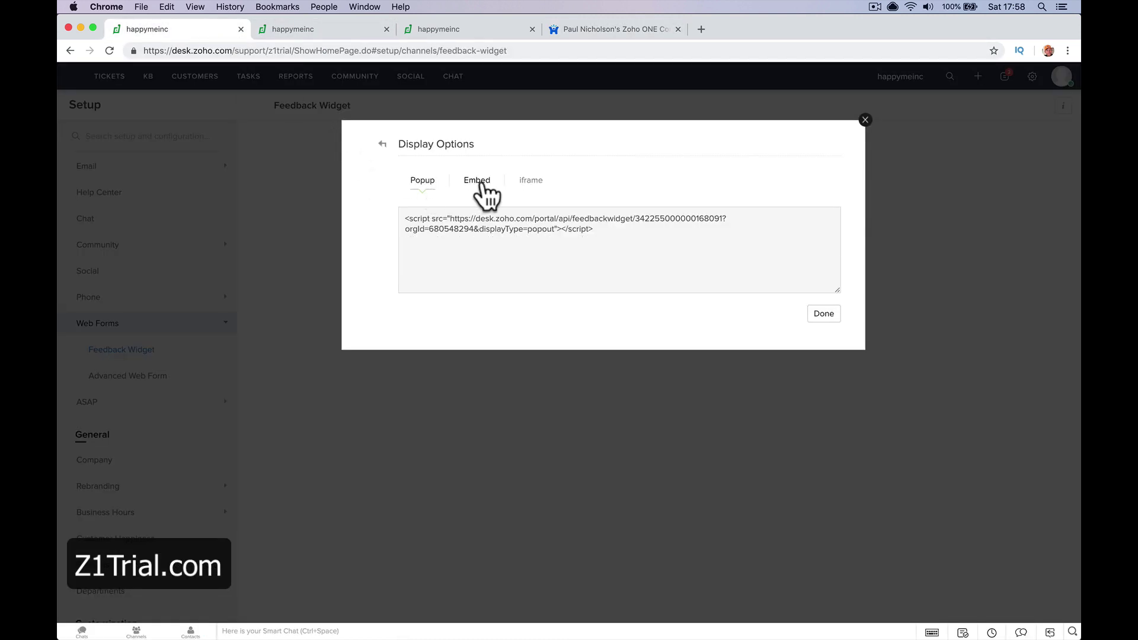
{"action": "left_click", "coordinate": [482, 184]}
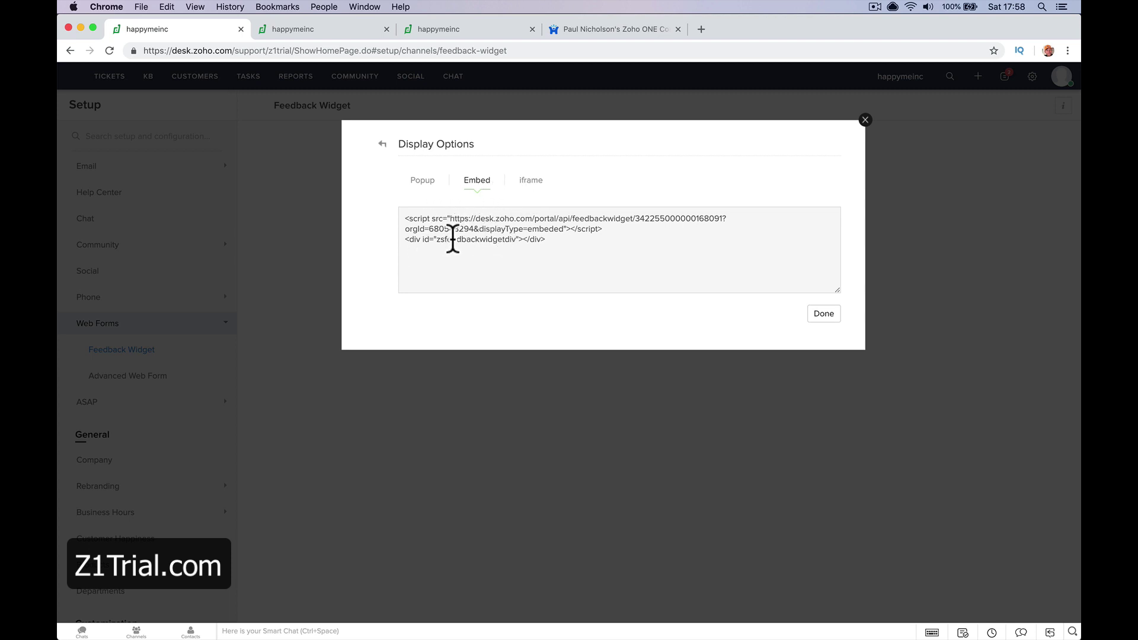
{"action": "left_click", "coordinate": [424, 181]}
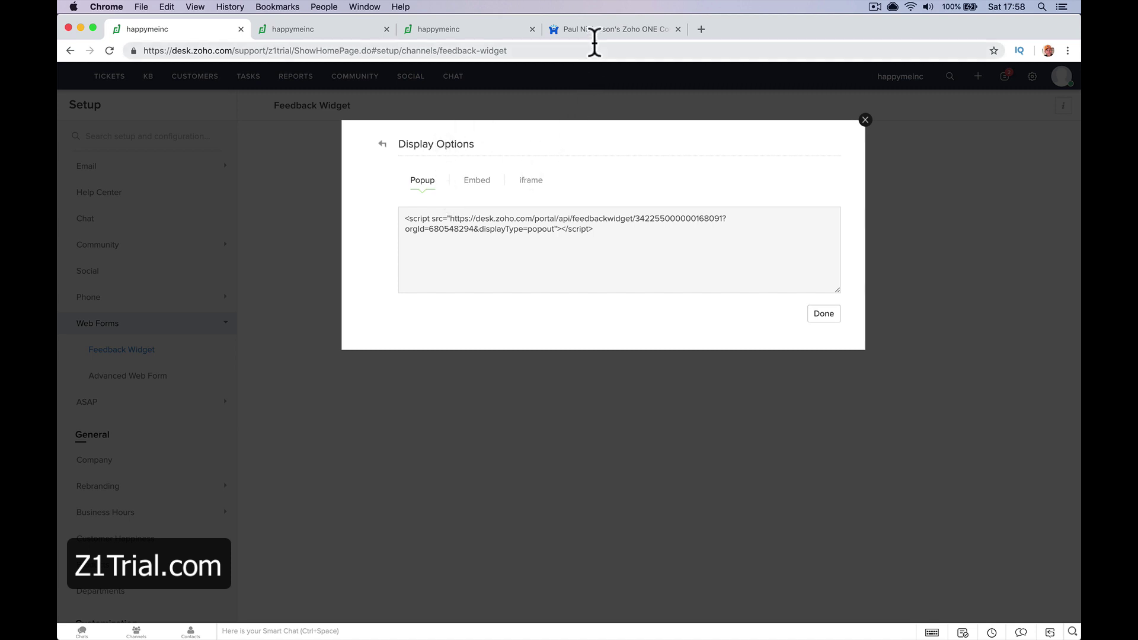
{"action": "left_click", "coordinate": [599, 29]}
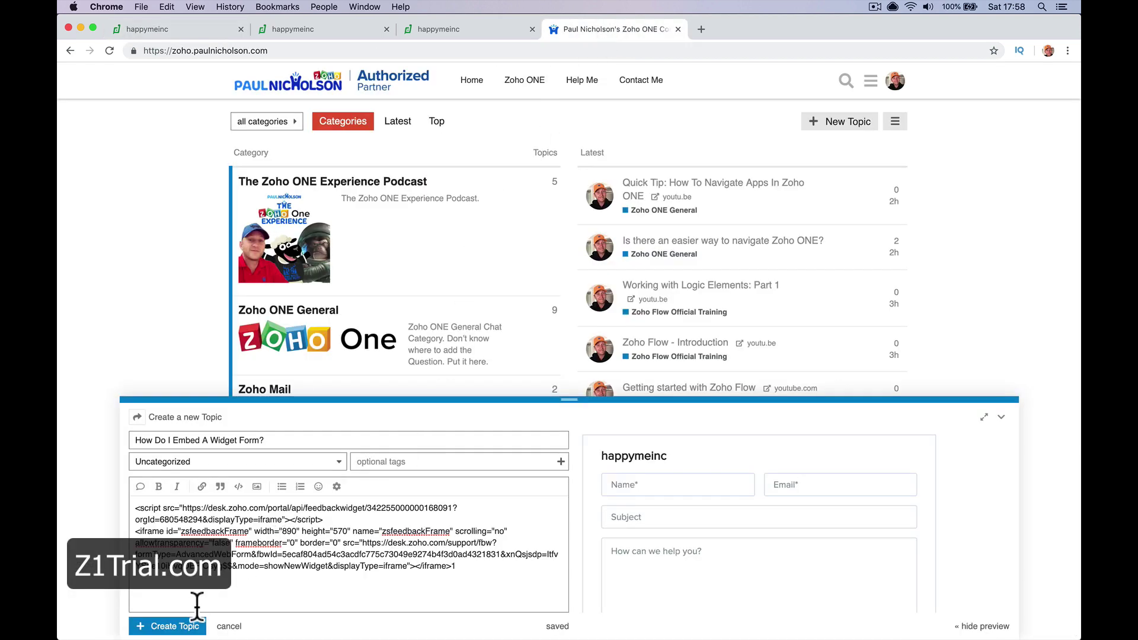
Publish the topic and fill the embedded form with a name, email, subject 'I need help' and a message
{"action": "left_click", "coordinate": [167, 625]}
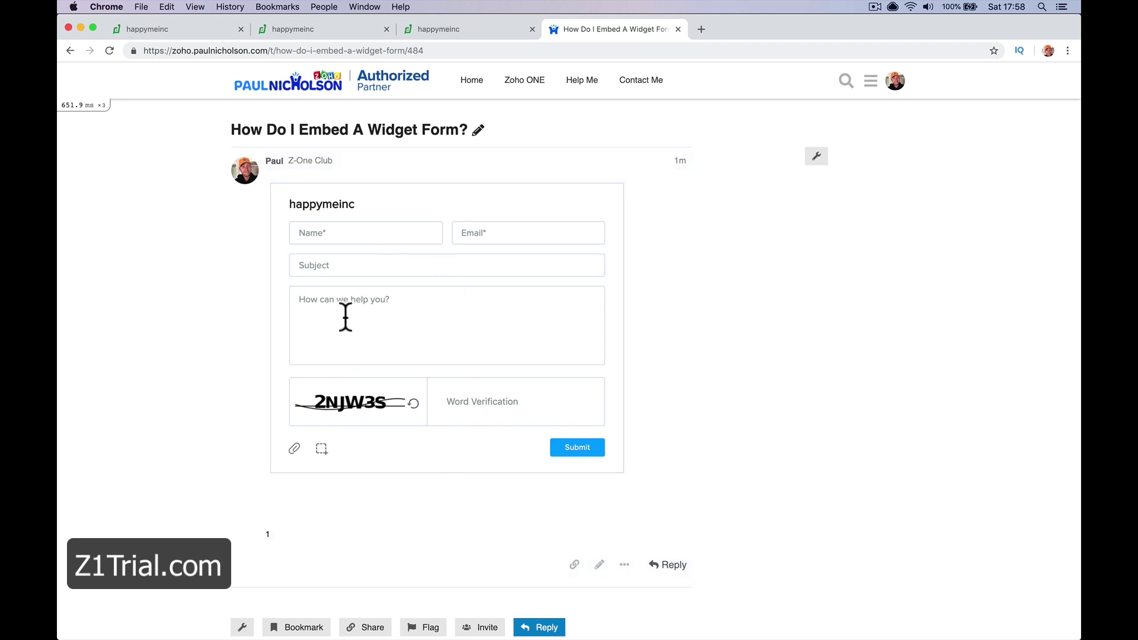
{"action": "left_click", "coordinate": [353, 235]}
{"action": "type", "text": "Paul"}
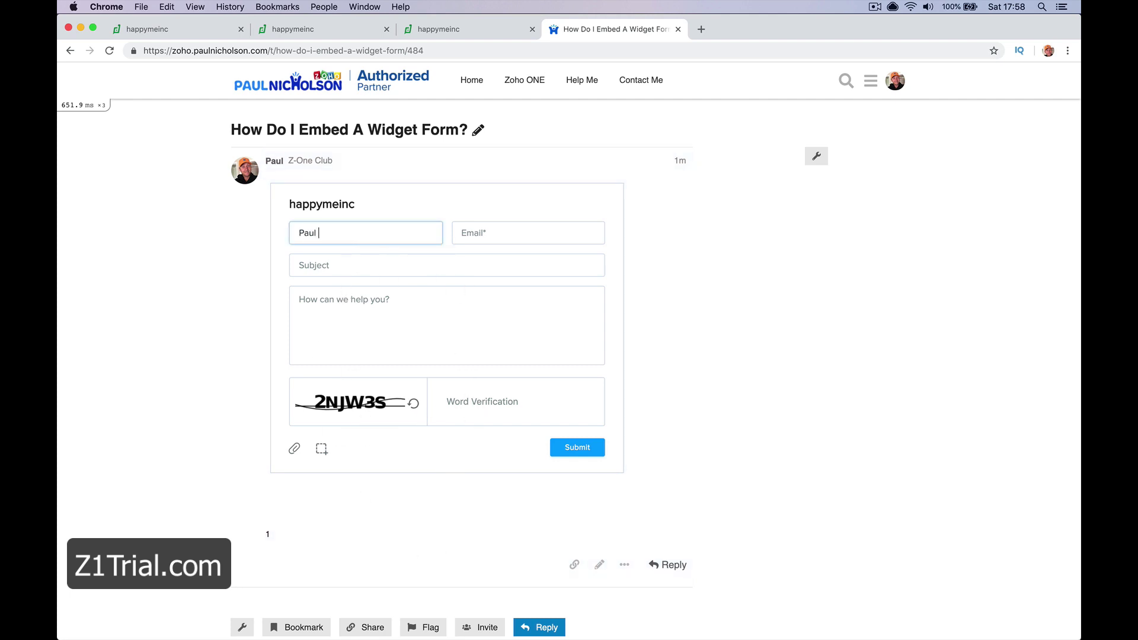
{"action": "key", "text": "Tab"}
{"action": "type", "text": "N"}
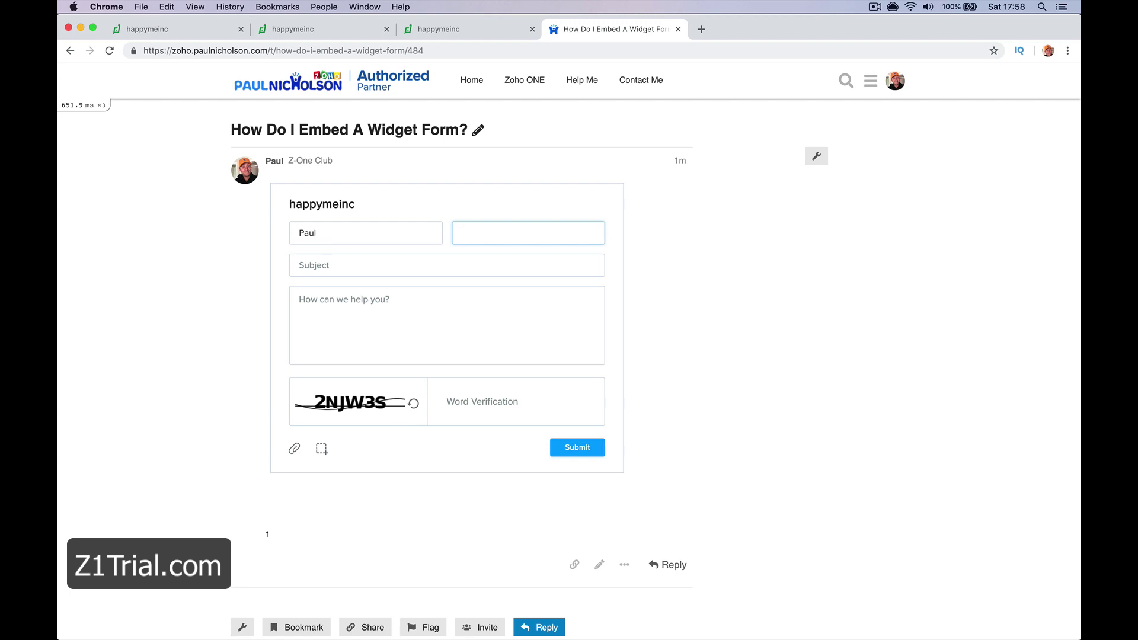
{"action": "key", "text": "Tab"}
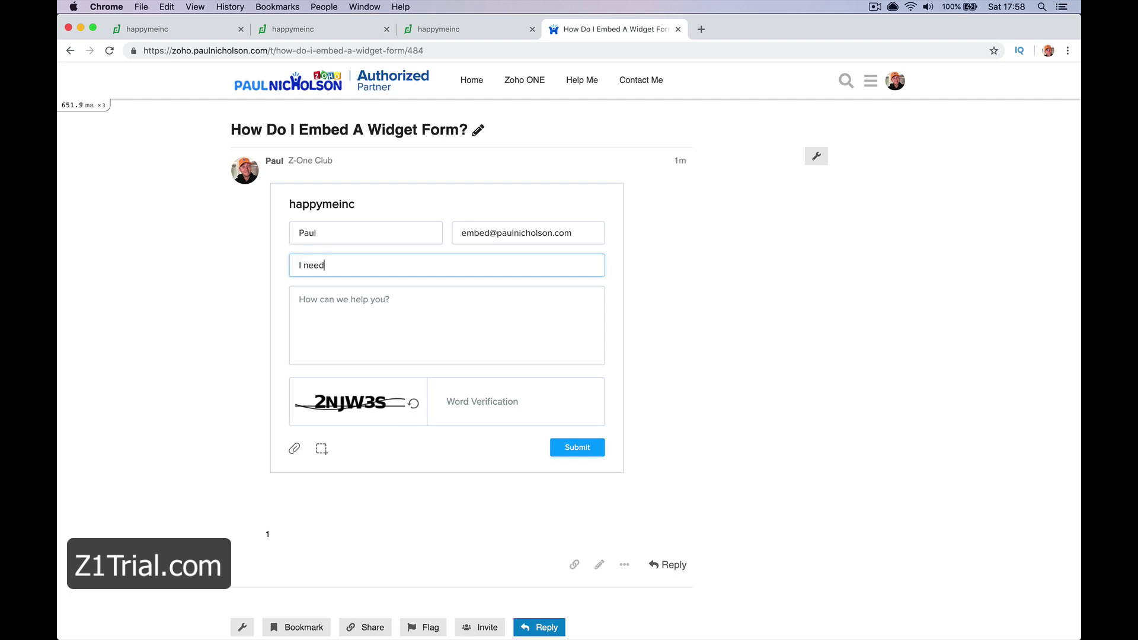
{"action": "type", "text": "I need help"}
{"action": "key", "text": "Tab"}
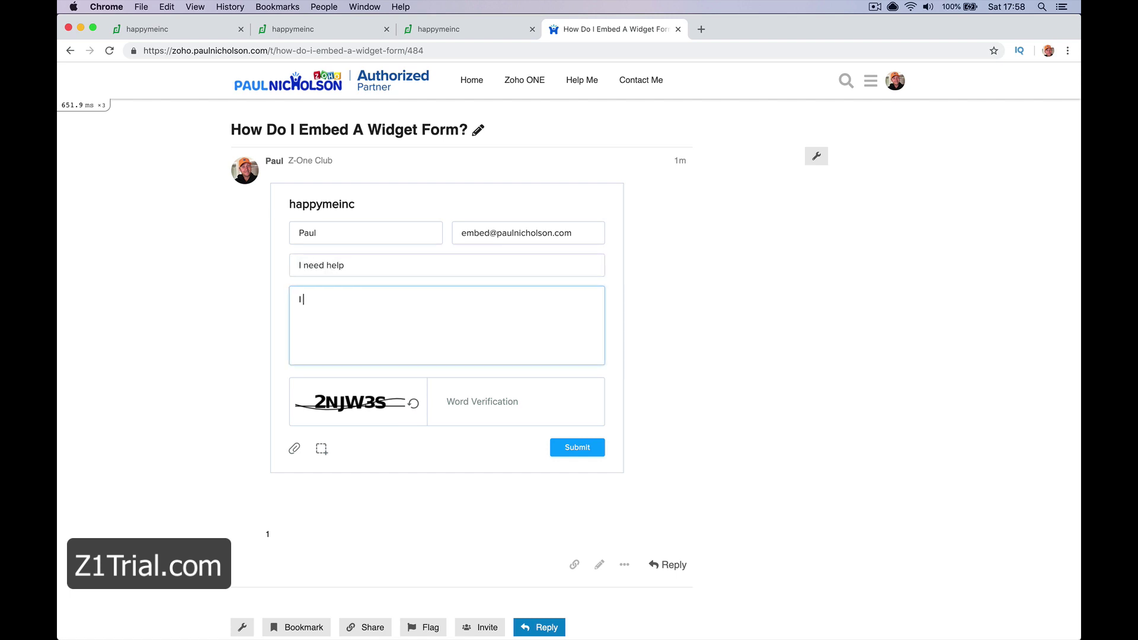
{"action": "type", "text": "I need help Paul!"}
Enter the word verification, submit the test form and dismiss the thank-you confirmation
{"action": "left_click", "coordinate": [455, 400]}
{"action": "type", "text": "2nJW3S"}
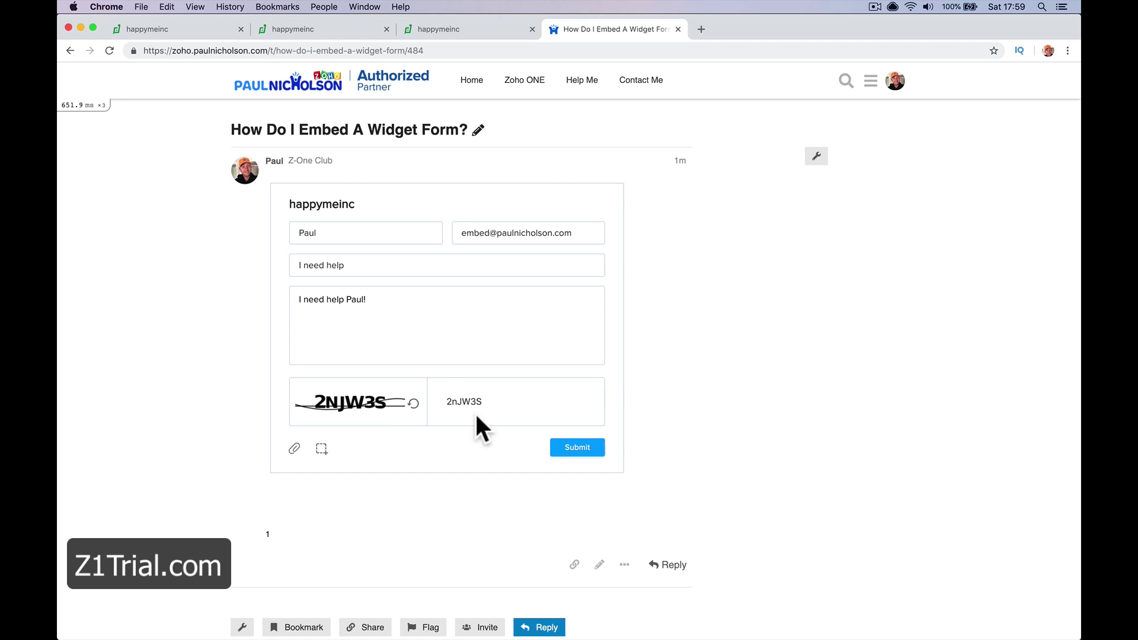
{"action": "left_click", "coordinate": [461, 401]}
{"action": "key", "text": "BackSpace"}
{"action": "type", "text": "N"}
{"action": "left_click", "coordinate": [574, 448]}
{"action": "left_click", "coordinate": [468, 296]}
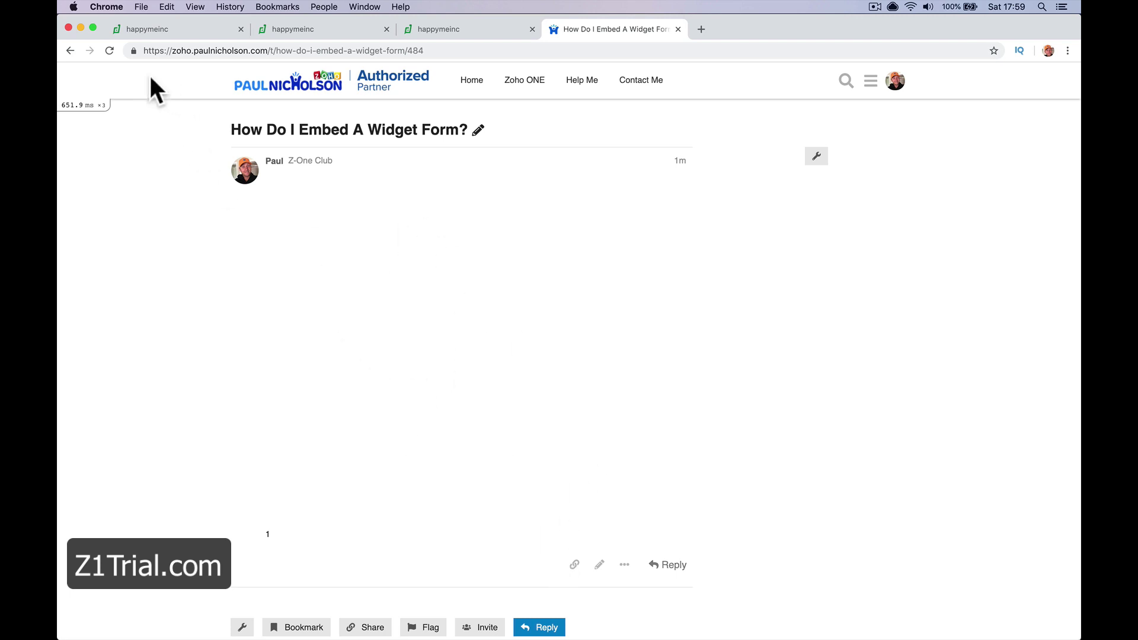
Reload the topic, delete it via the admin wrench menu, and return to the forum home page
{"action": "left_click", "coordinate": [112, 51]}
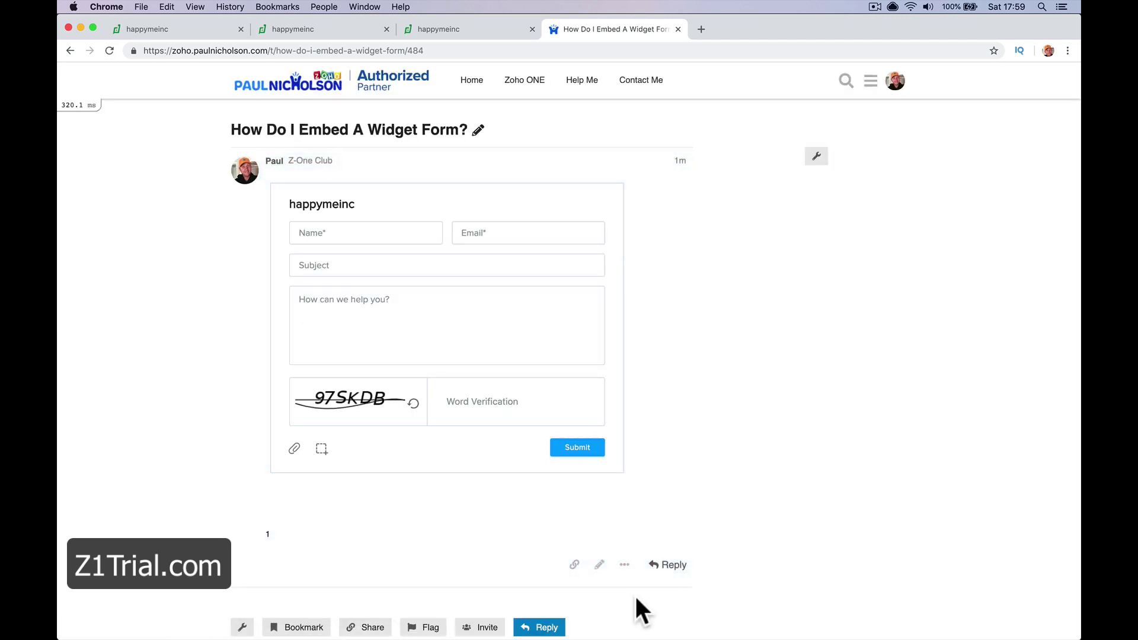
{"action": "scroll", "coordinate": [518, 214], "scroll_direction": "down", "scroll_amount": 2}
{"action": "scroll", "coordinate": [518, 213], "scroll_direction": "up", "scroll_amount": 2}
{"action": "left_click", "coordinate": [815, 157]}
{"action": "left_click", "coordinate": [843, 198]}
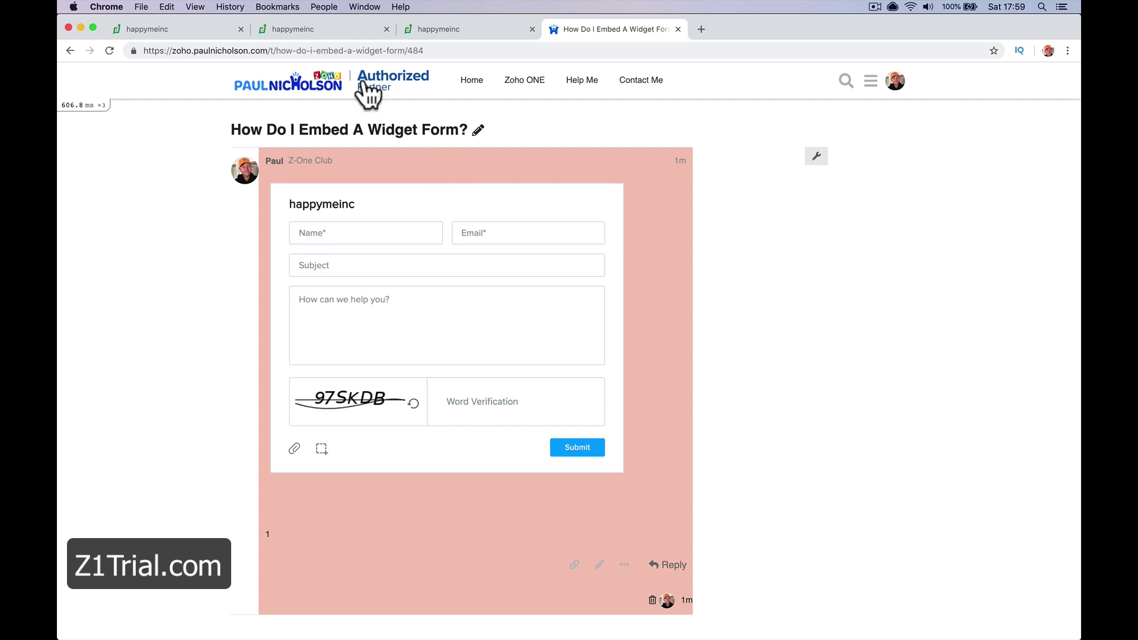
{"action": "left_click", "coordinate": [368, 94]}
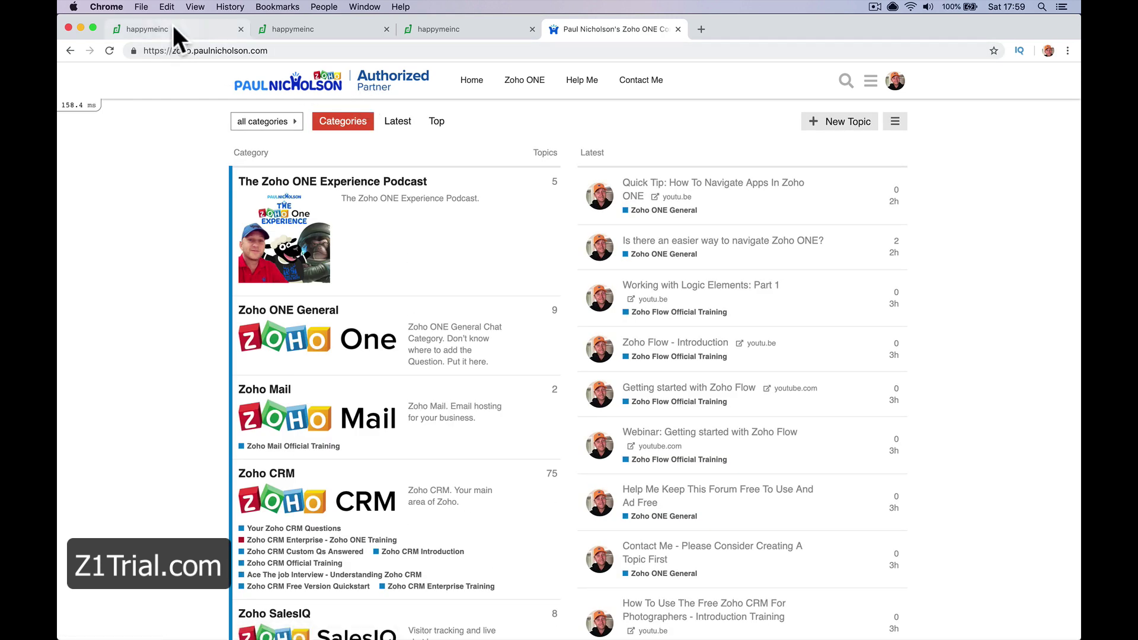
In Zoho Desk, close the code dialog, open the feedback widget for editing, then cancel out
{"action": "left_click", "coordinate": [173, 27]}
{"action": "left_click", "coordinate": [864, 120]}
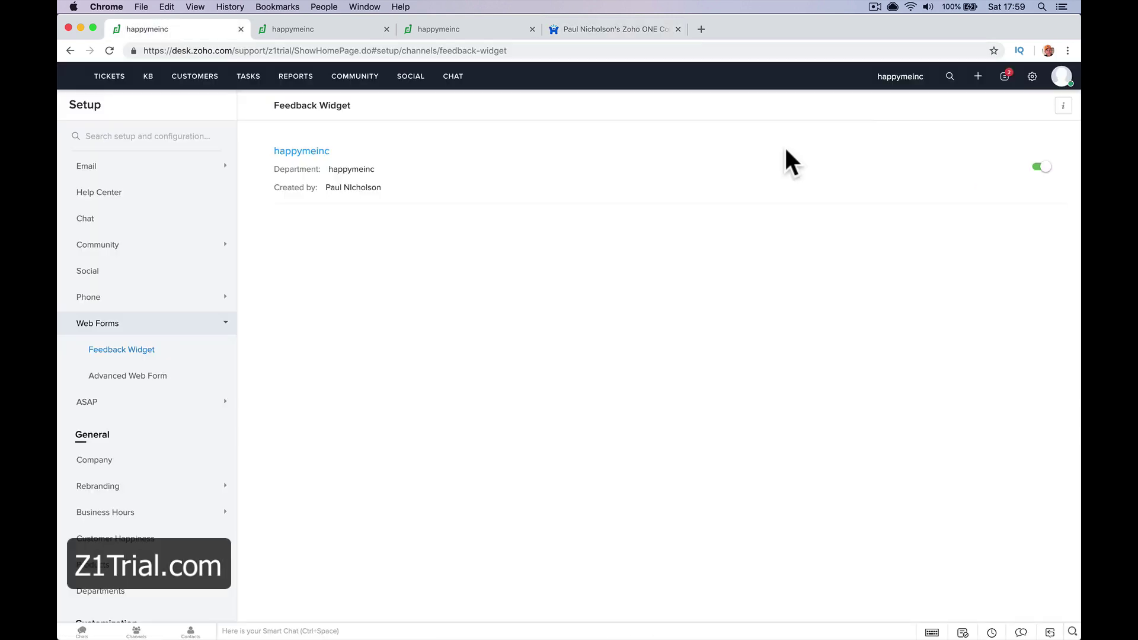
{"action": "left_click", "coordinate": [152, 351]}
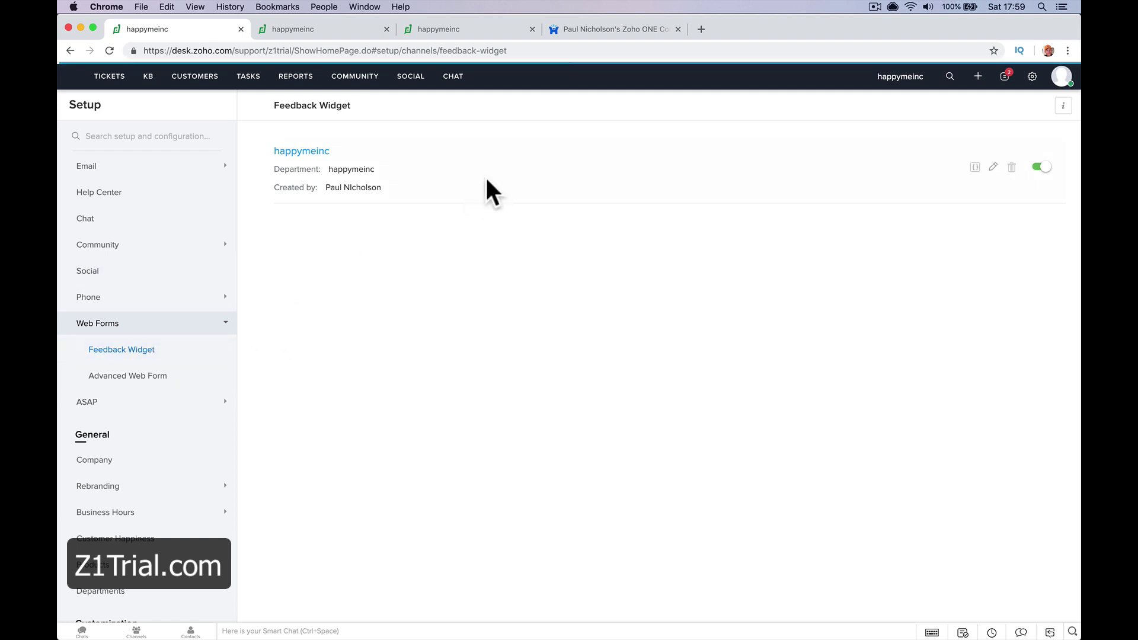
{"action": "mouse_move", "coordinate": [605, 191]}
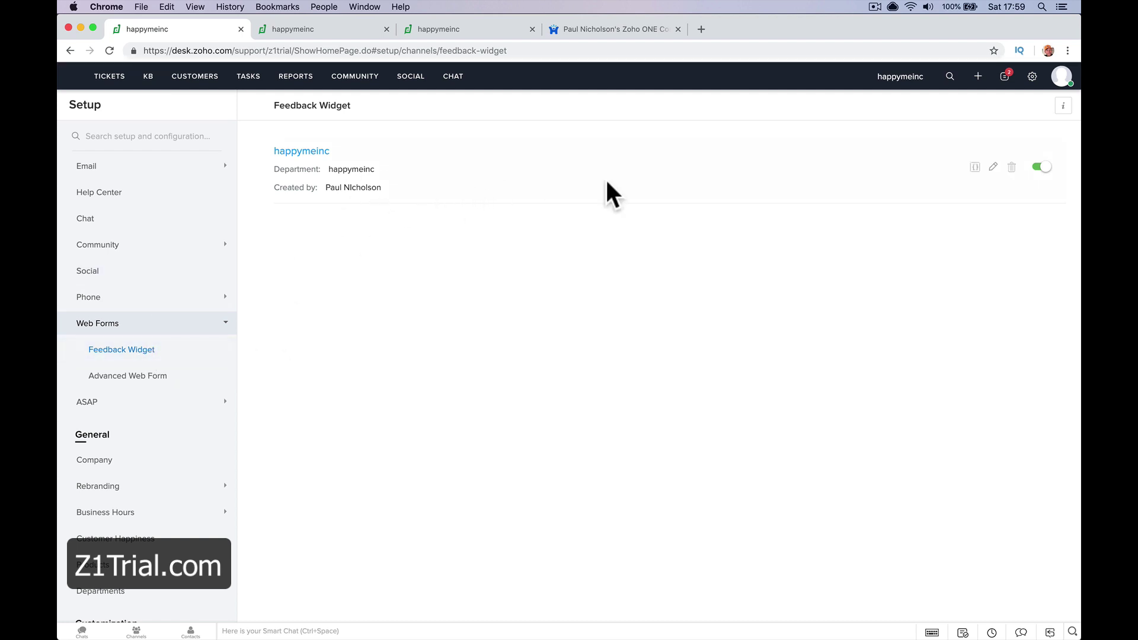
{"action": "left_click", "coordinate": [994, 169]}
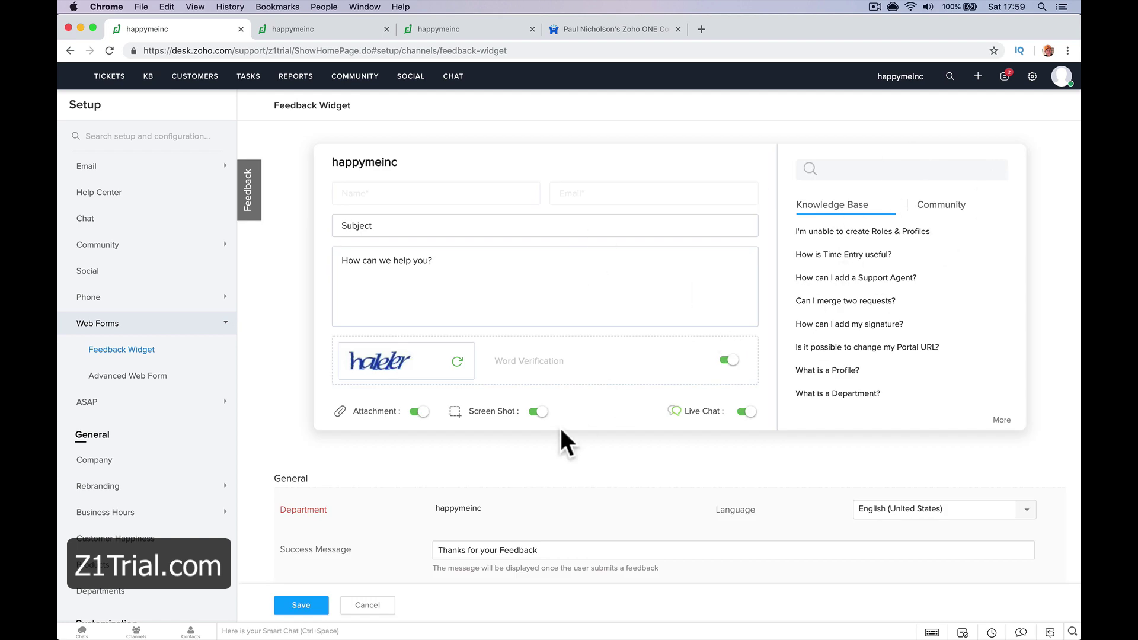
{"action": "scroll", "coordinate": [347, 528], "scroll_direction": "down", "scroll_amount": 3}
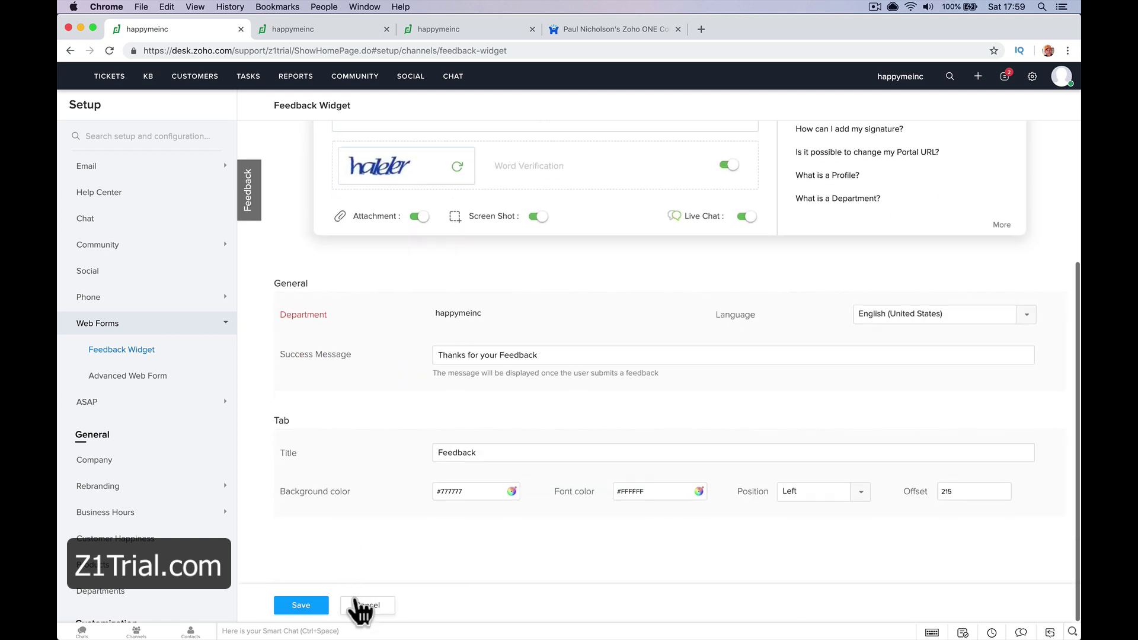
{"action": "left_click", "coordinate": [349, 604]}
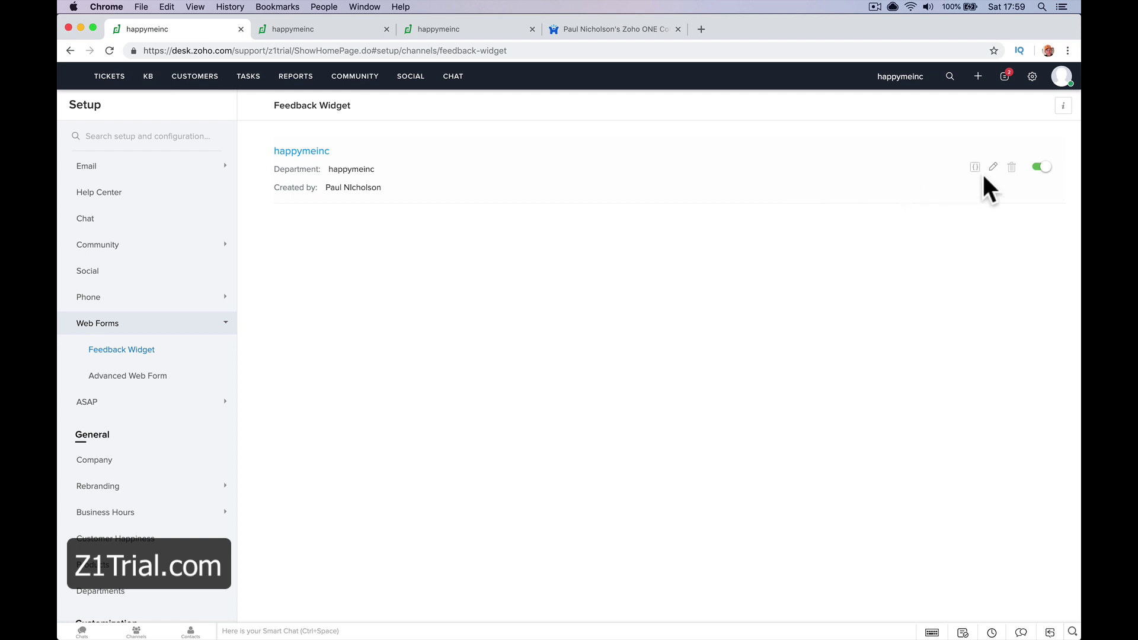
Copy the widget's popup script from its embed code options and switch to the forum tab
{"action": "left_click", "coordinate": [975, 168]}
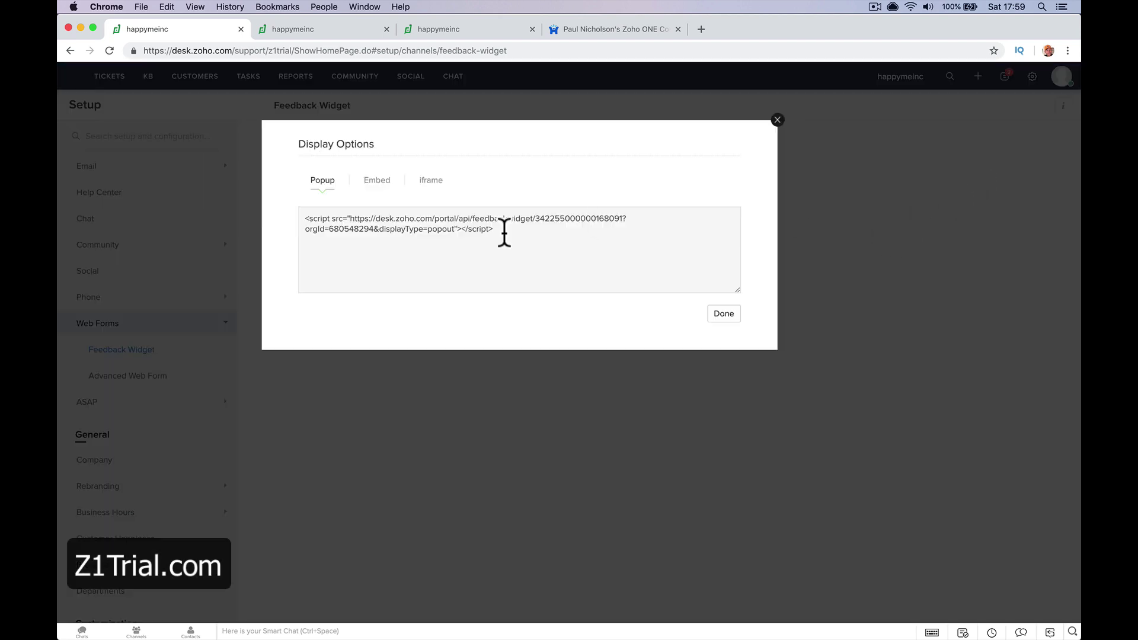
{"action": "left_click", "coordinate": [435, 230]}
{"action": "right_click", "coordinate": [438, 231]}
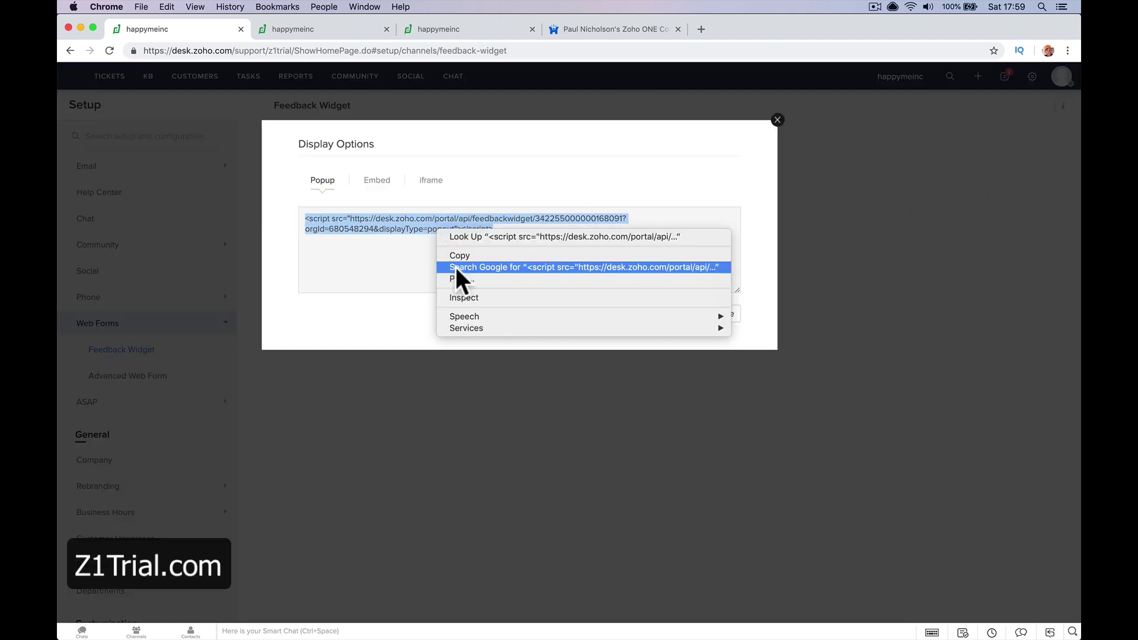
{"action": "left_click", "coordinate": [459, 256]}
{"action": "left_click", "coordinate": [596, 31]}
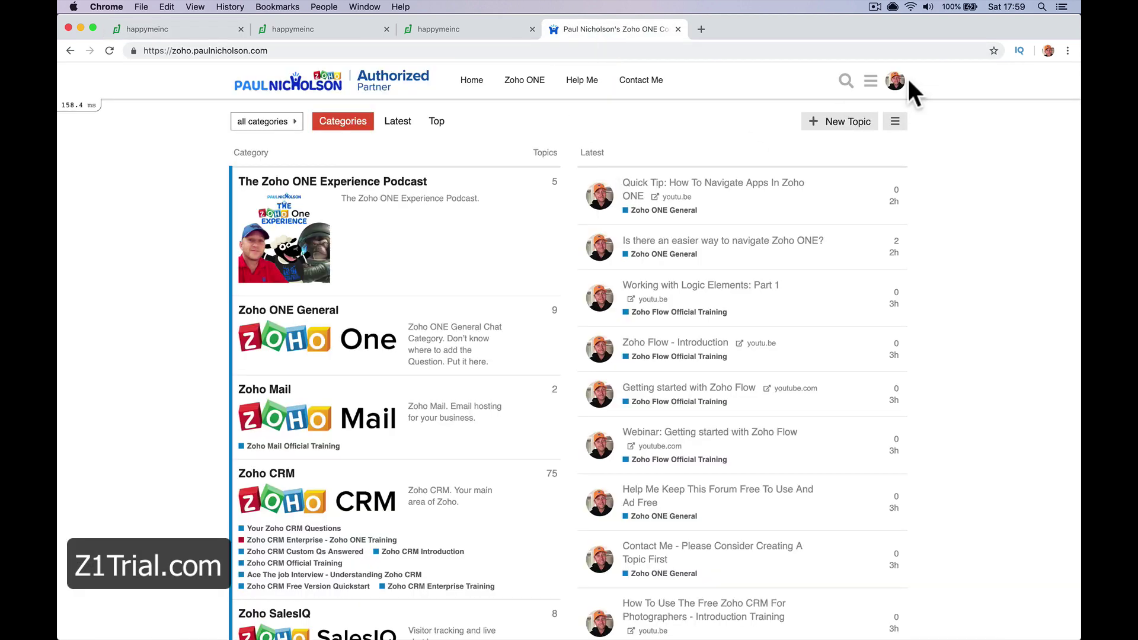
Open the Light theme's CSS/HTML editor on its </head> section via the admin Customize pages
{"action": "left_click", "coordinate": [871, 81]}
{"action": "left_click", "coordinate": [743, 108]}
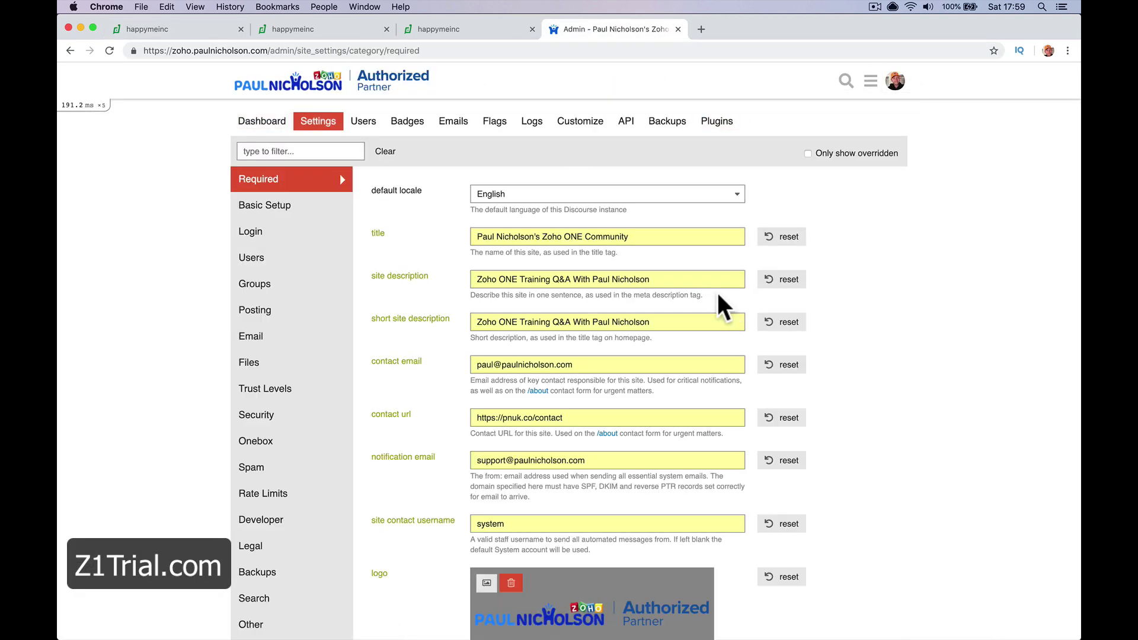
{"action": "left_click", "coordinate": [570, 125]}
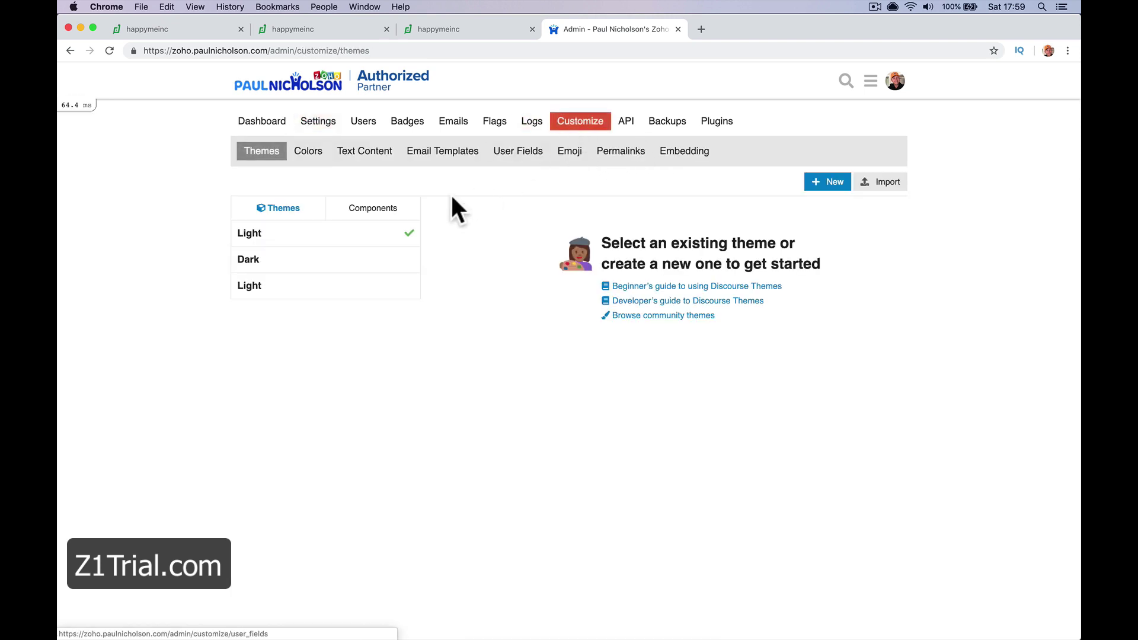
{"action": "left_click", "coordinate": [332, 237]}
{"action": "left_click", "coordinate": [486, 426]}
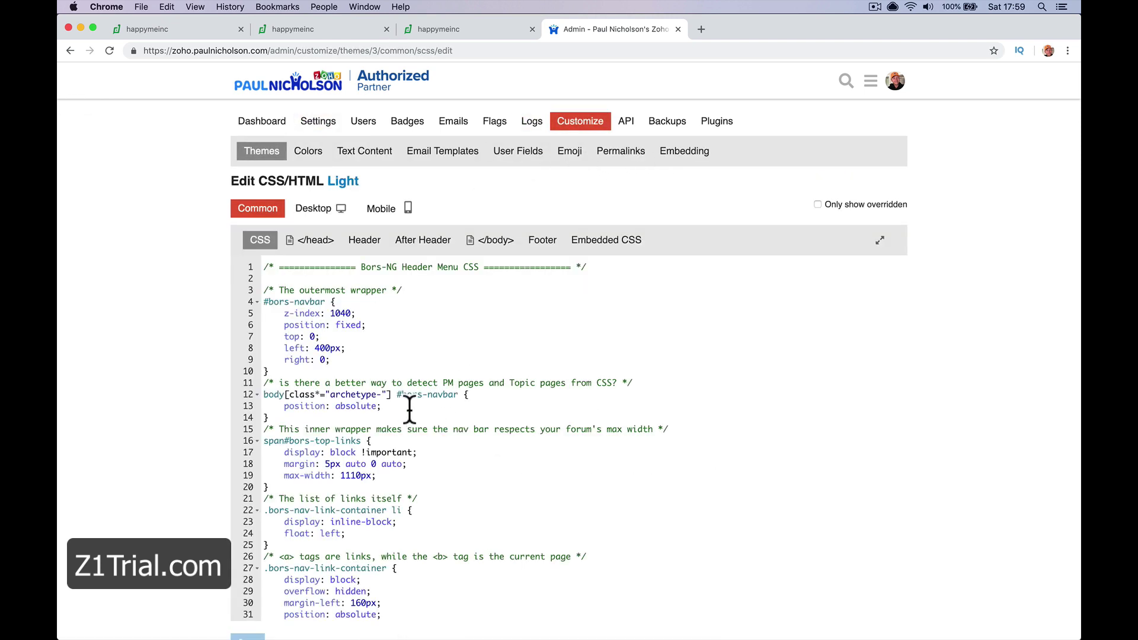
{"action": "left_click", "coordinate": [316, 241]}
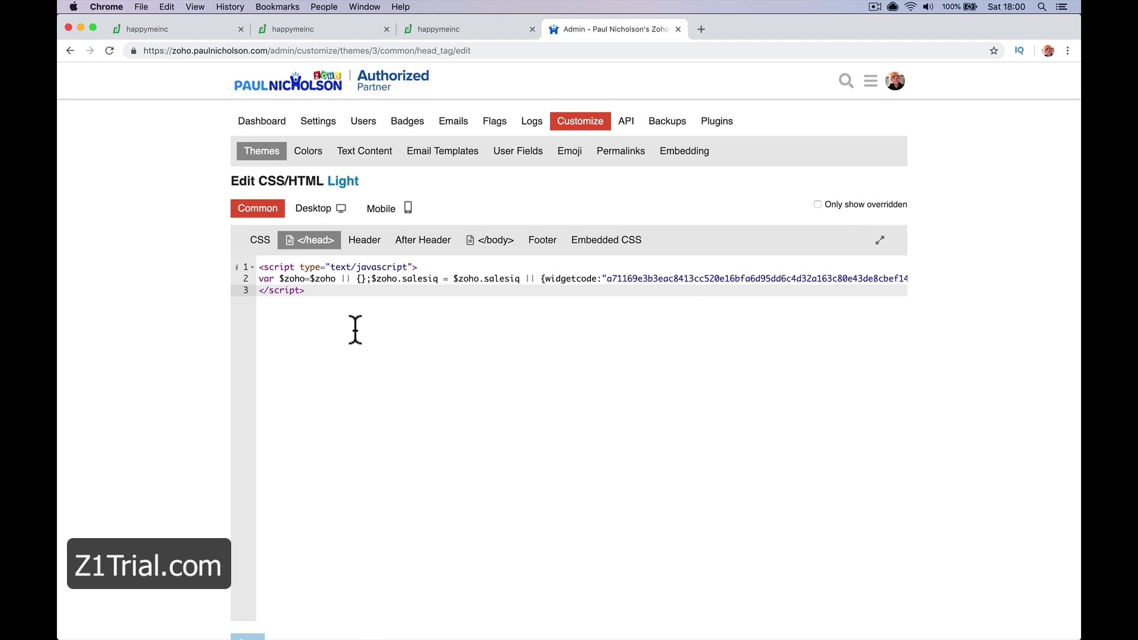
Paste the Zoho Desk feedback widget script onto line 5 of the head code
{"action": "key", "text": "Return"}
{"action": "key", "text": "Return"}
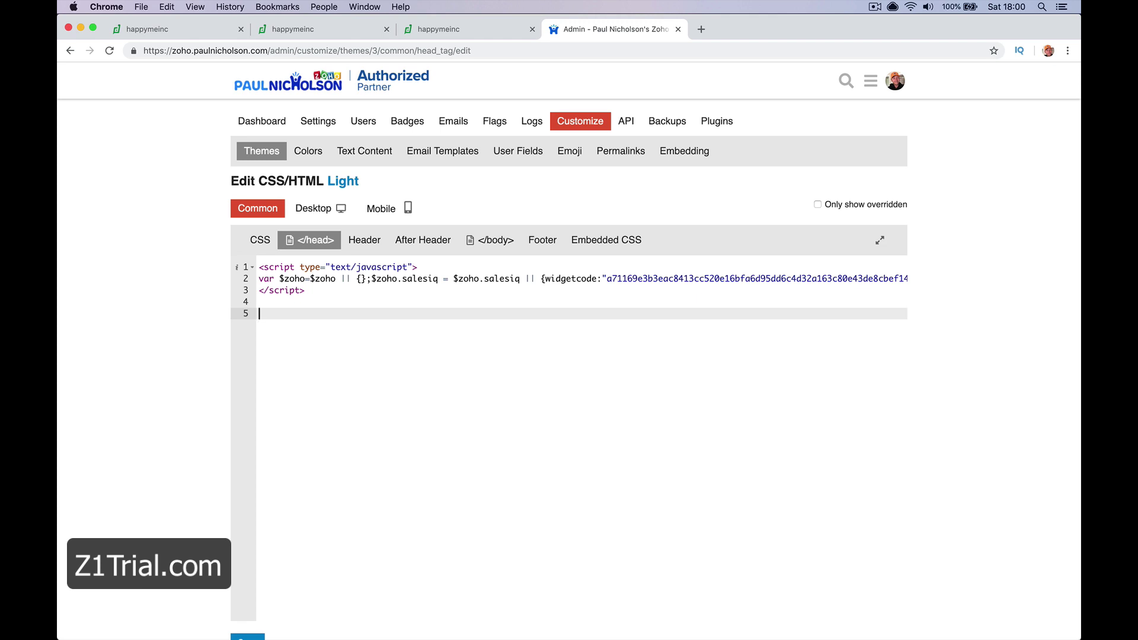
{"action": "key", "text": "super+v"}
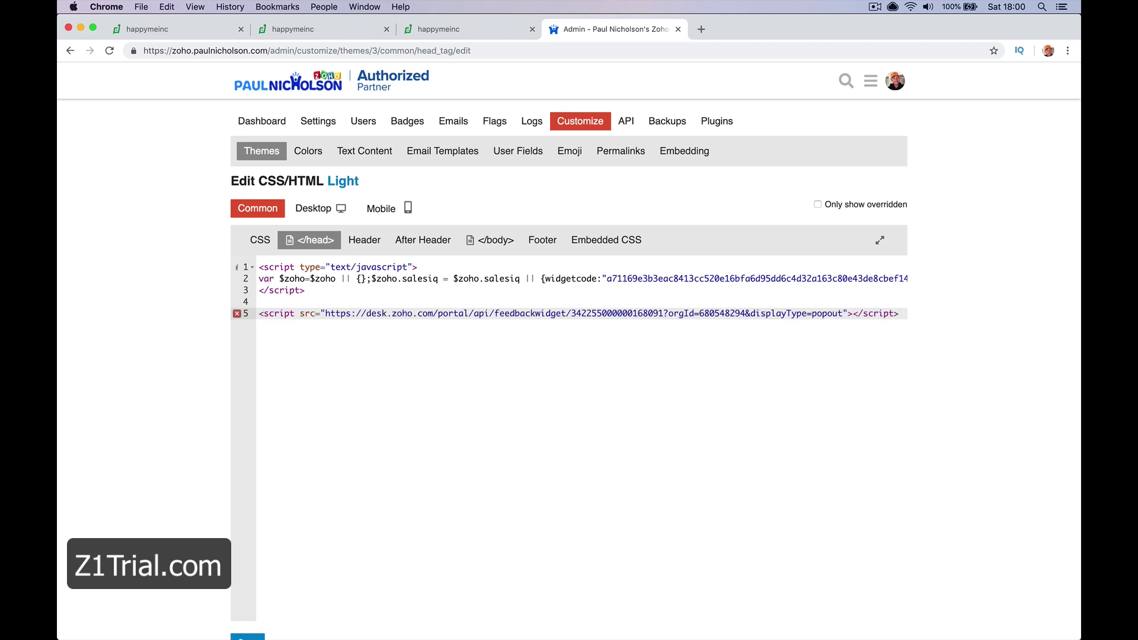
{"action": "scroll", "coordinate": [283, 633], "scroll_direction": "down", "scroll_amount": 1}
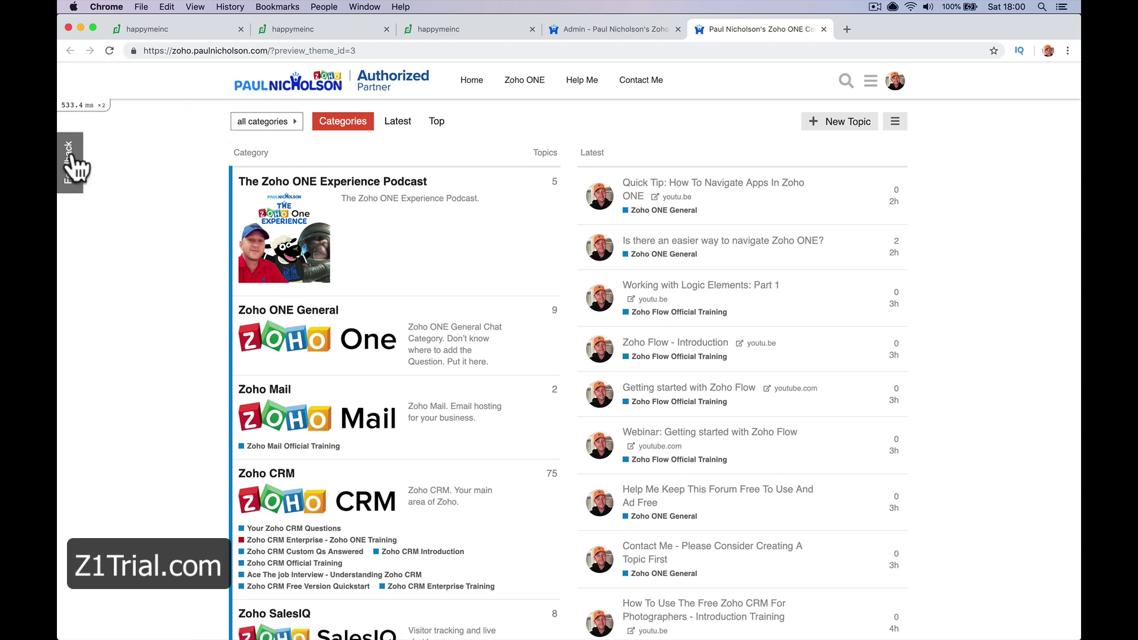
Open the Feedback form on the forum preview and search its suggestions for 'desk'
{"action": "left_click", "coordinate": [72, 166]}
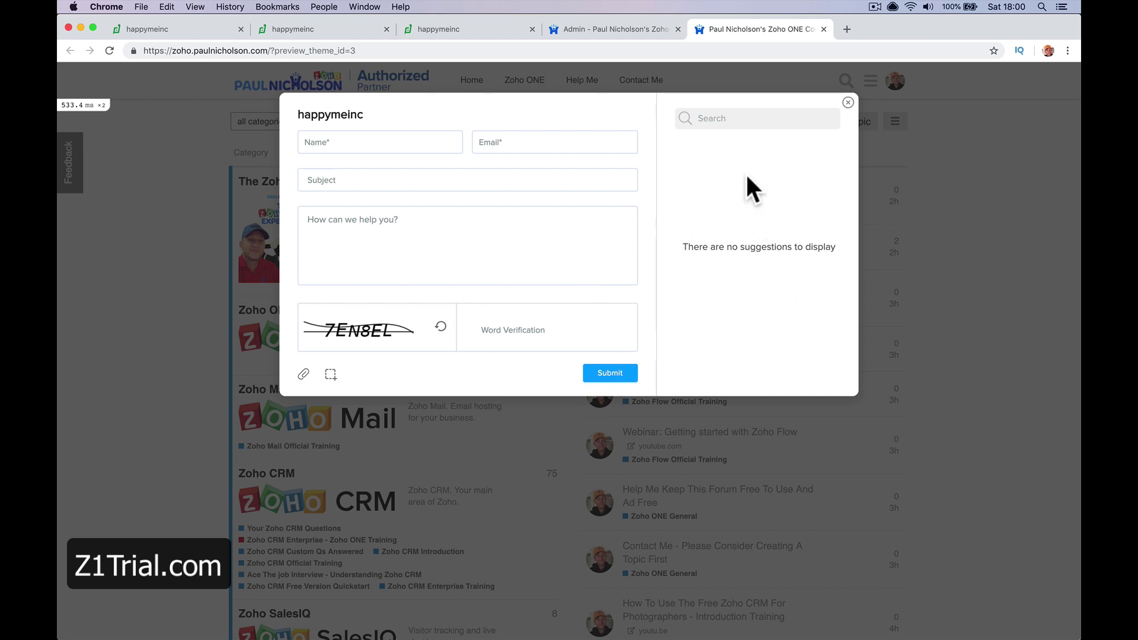
{"action": "left_click", "coordinate": [723, 118]}
{"action": "type", "text": "desk."}
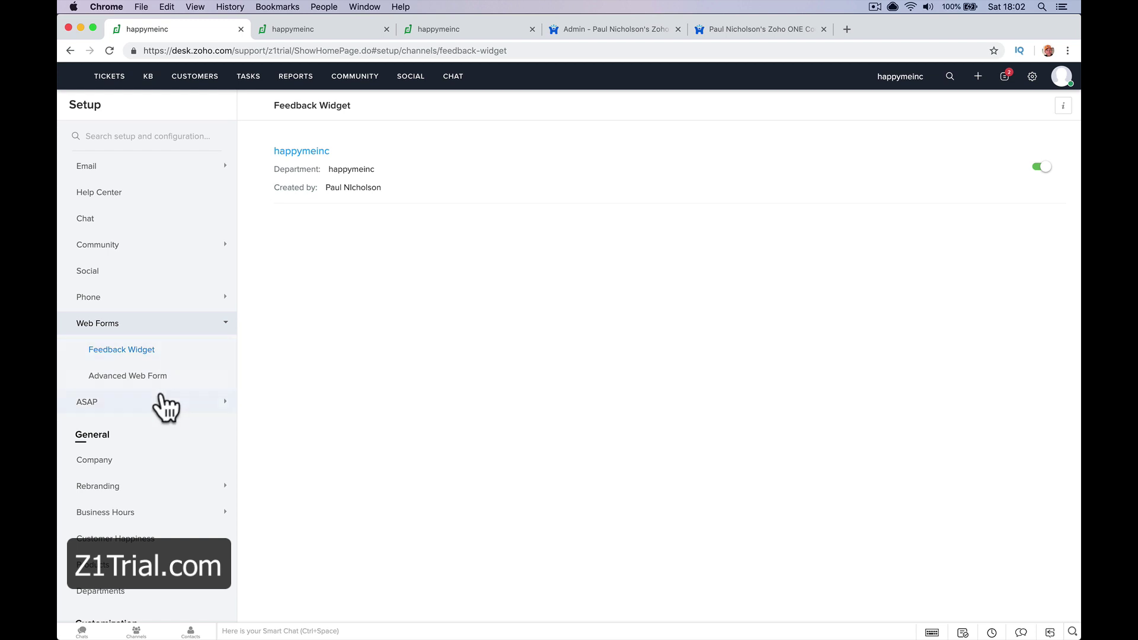
Create and save a new ASAP web add-on with default settings
{"action": "left_click", "coordinate": [165, 408]}
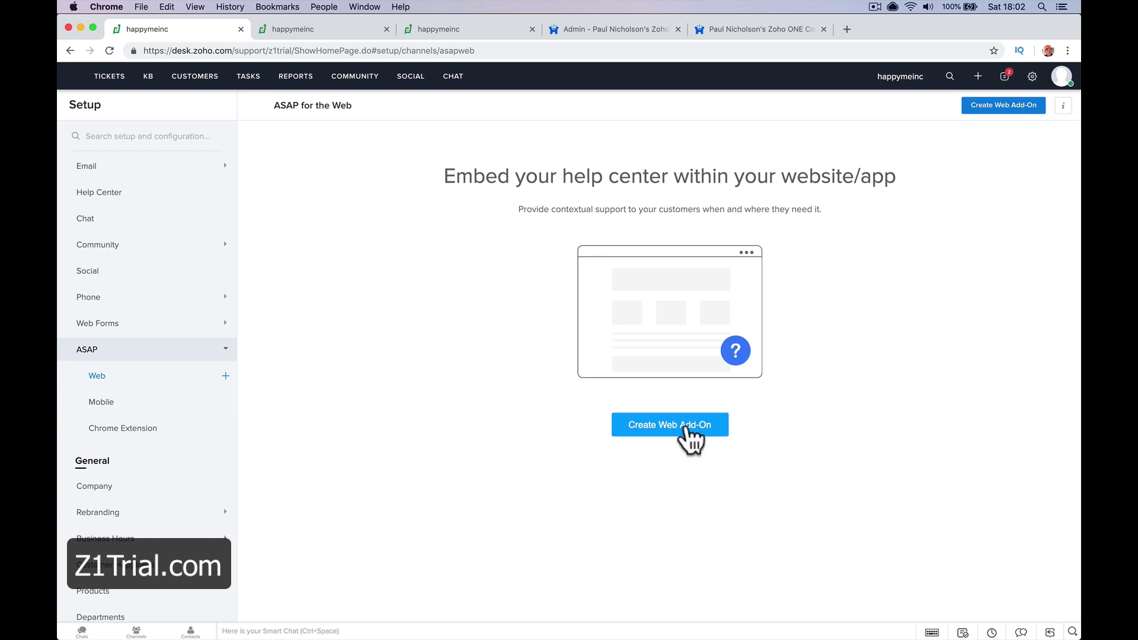
{"action": "left_click", "coordinate": [676, 434]}
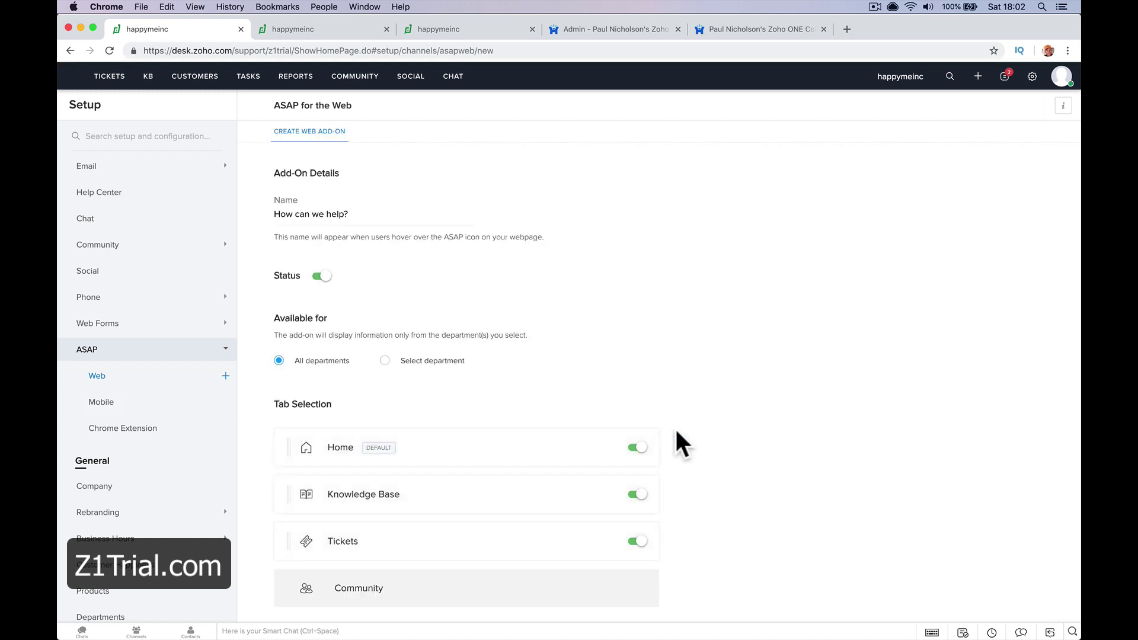
{"action": "scroll", "coordinate": [542, 386], "scroll_direction": "down", "scroll_amount": 2}
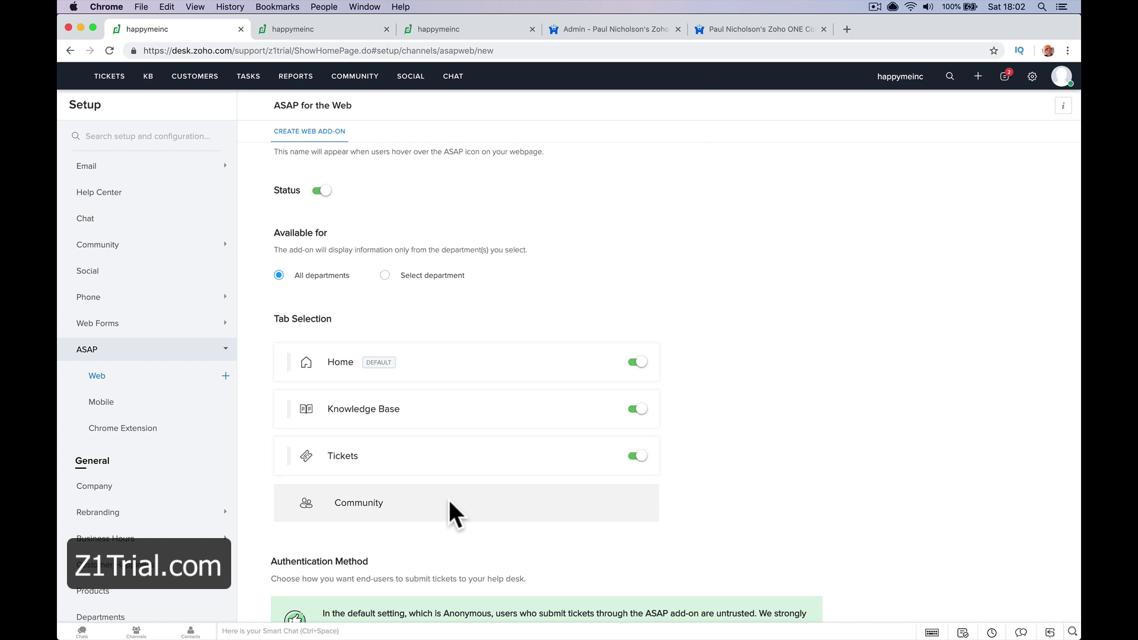
{"action": "scroll", "coordinate": [348, 262], "scroll_direction": "up", "scroll_amount": 2}
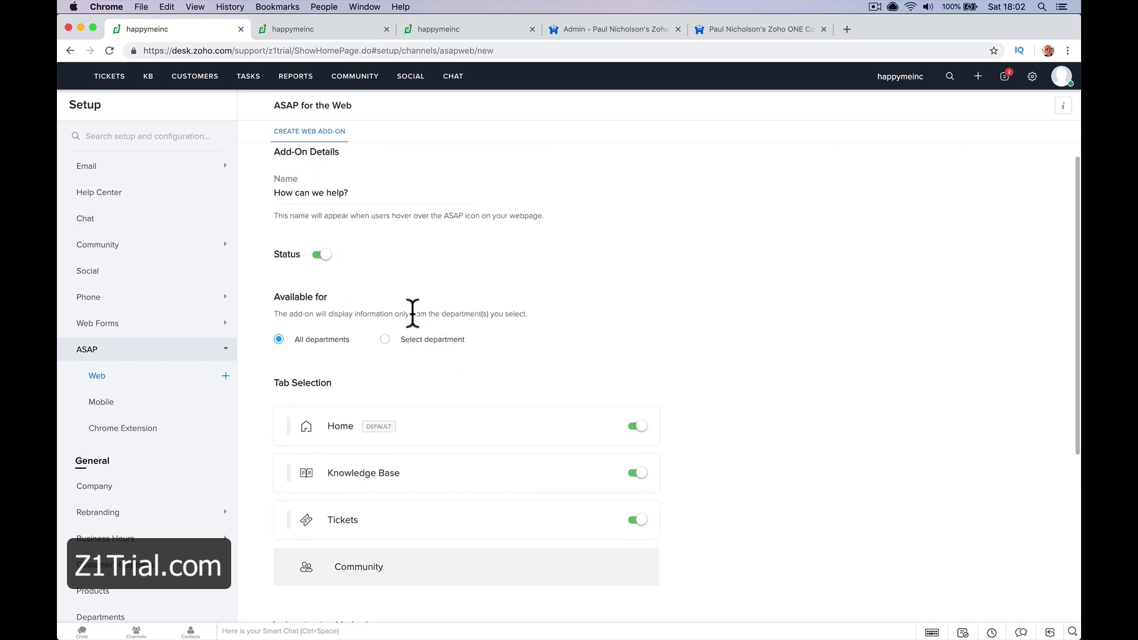
{"action": "scroll", "coordinate": [414, 320], "scroll_direction": "down", "scroll_amount": 10}
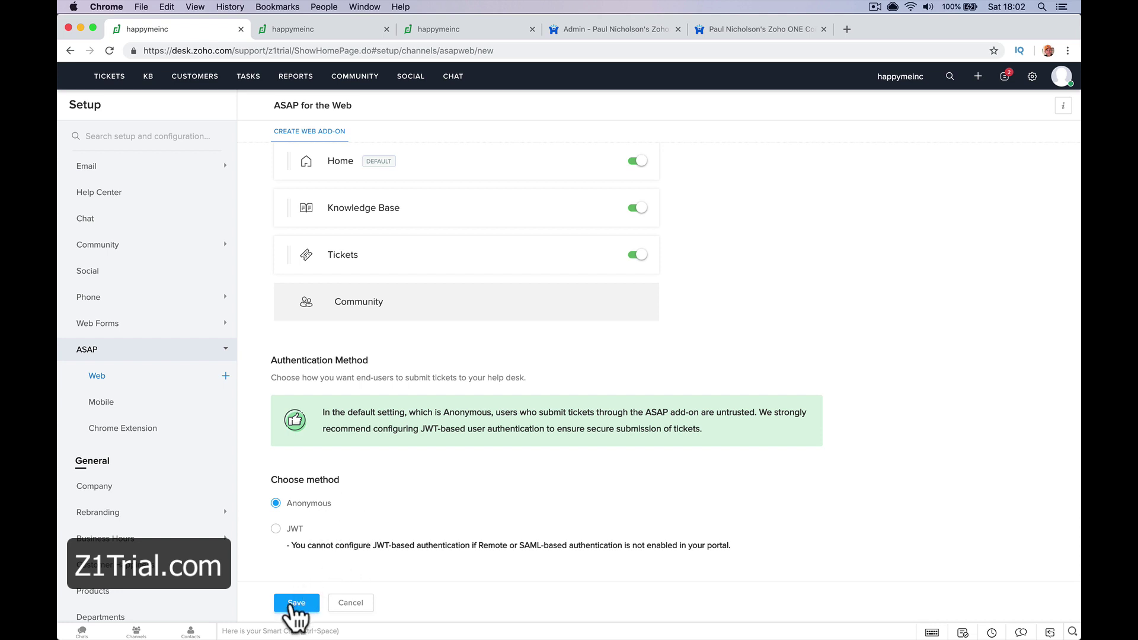
{"action": "left_click", "coordinate": [297, 605]}
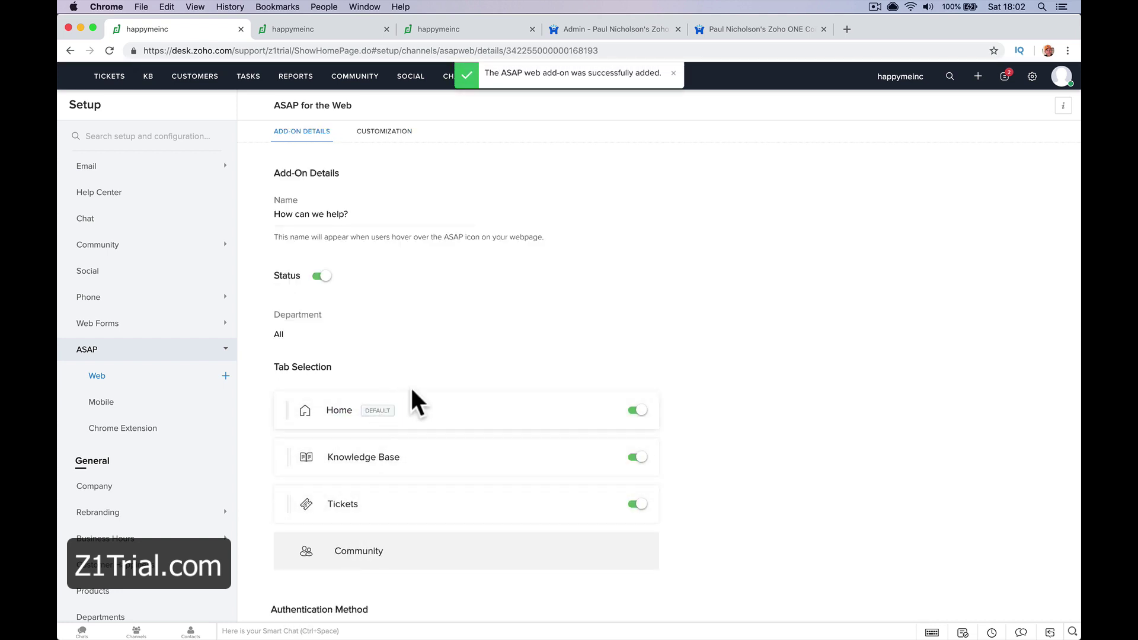
Copy the 'How can we help?' add-on's code snippet
{"action": "scroll", "coordinate": [414, 400], "scroll_direction": "down", "scroll_amount": 9}
{"action": "scroll", "coordinate": [415, 403], "scroll_direction": "down", "scroll_amount": 6}
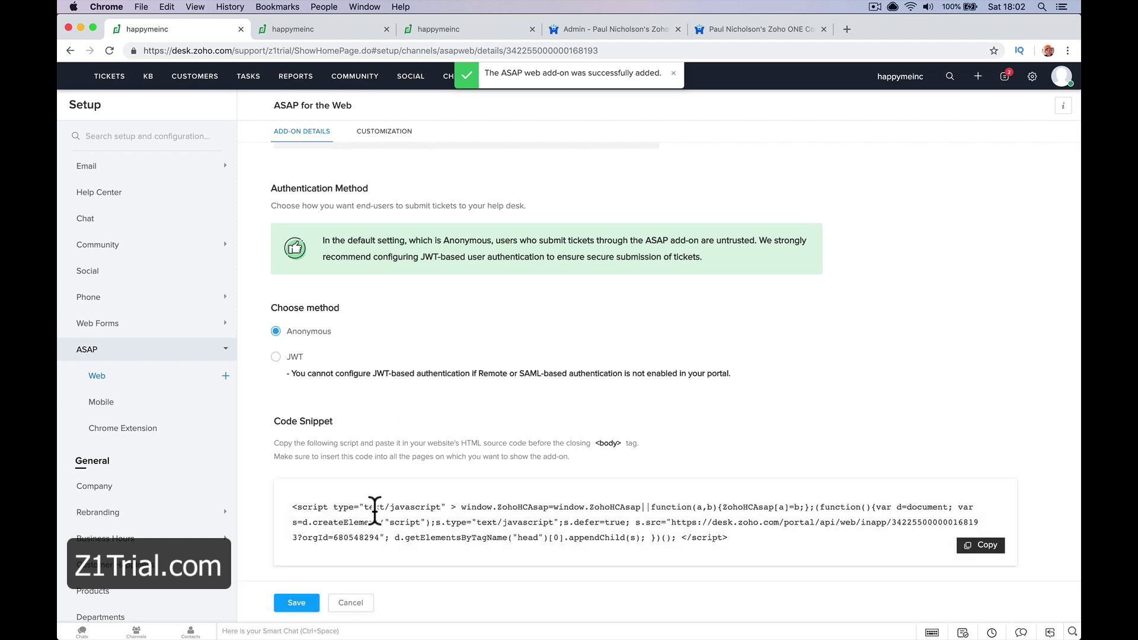
{"action": "left_click", "coordinate": [374, 511]}
{"action": "left_click", "coordinate": [1002, 549]}
{"action": "left_click", "coordinate": [1002, 548]}
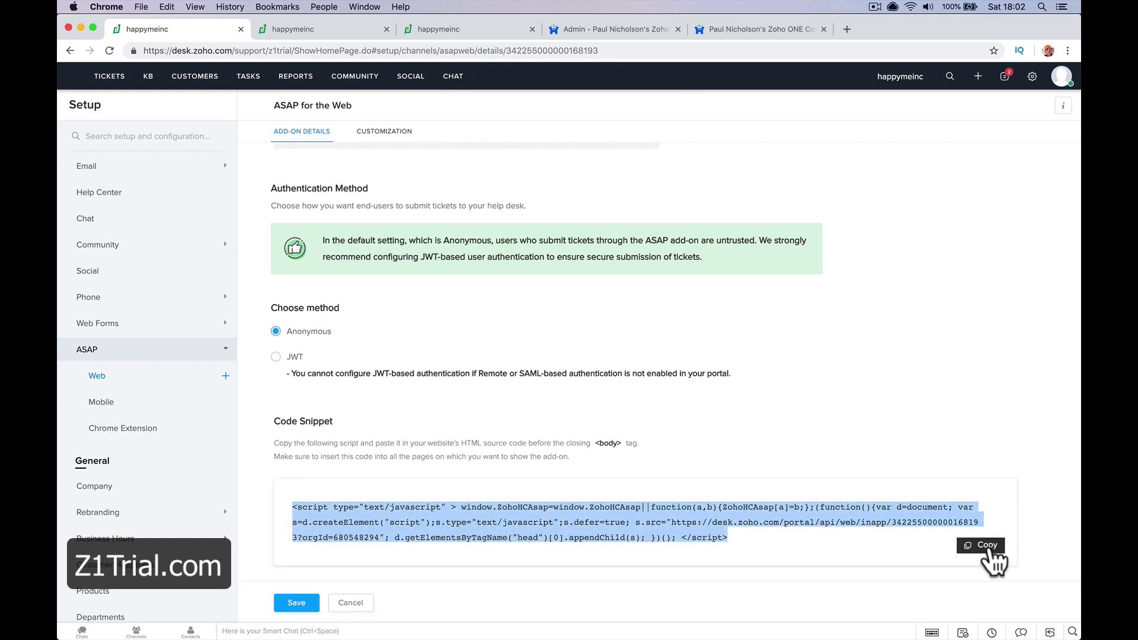
Paste the ASAP snippet onto line 5 of the Light theme head code and save it
{"action": "left_click", "coordinate": [548, 26]}
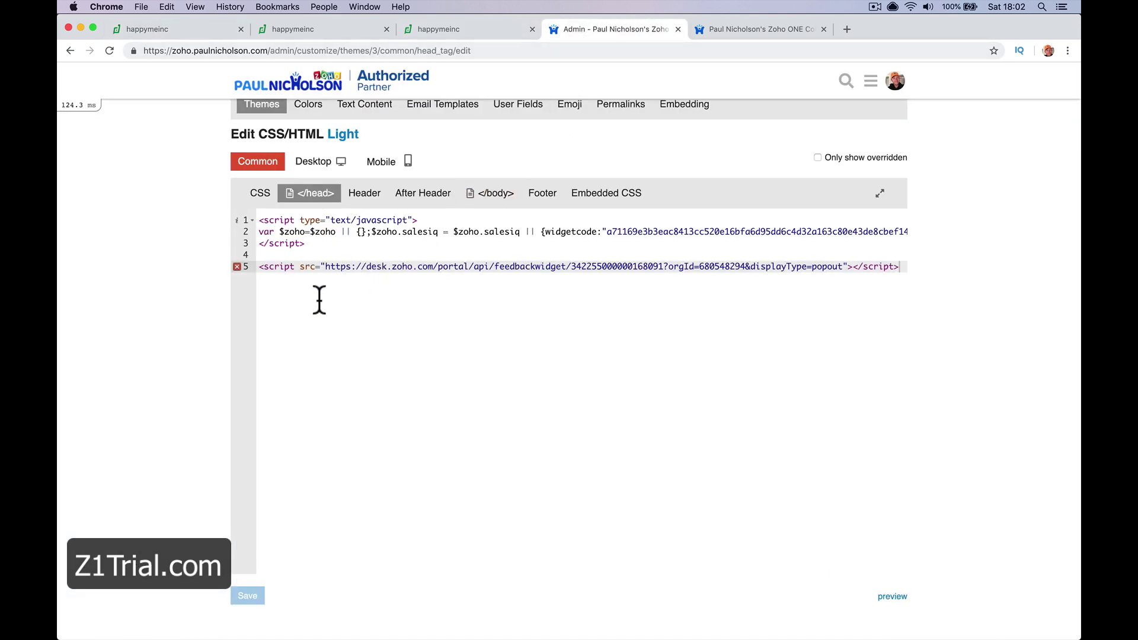
{"action": "left_click", "coordinate": [109, 51]}
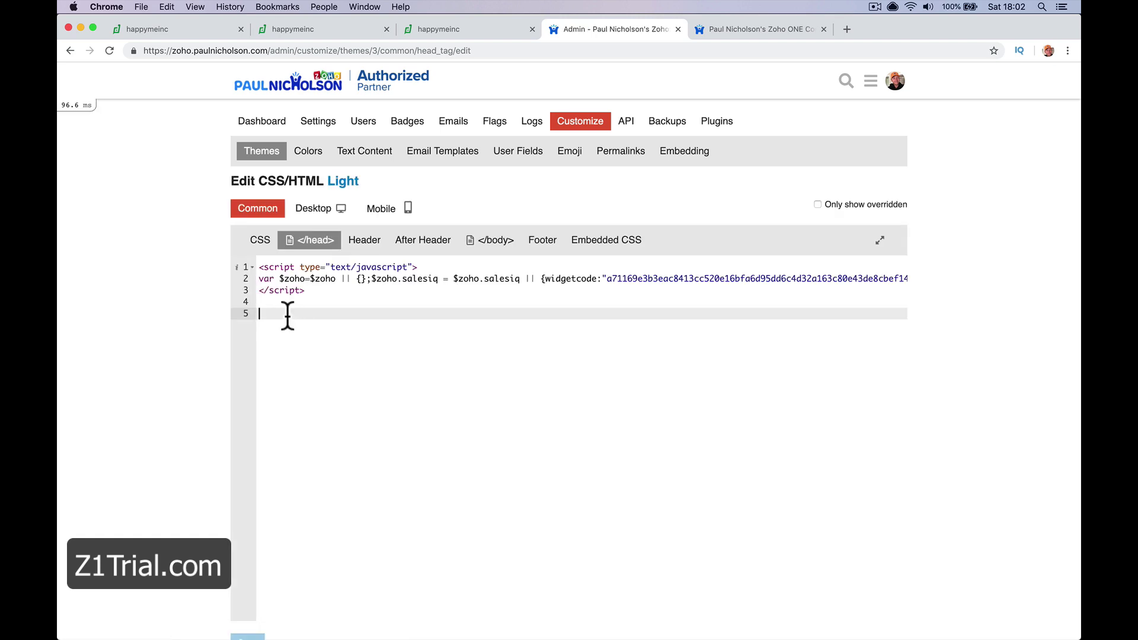
{"action": "key", "text": "super+v"}
{"action": "scroll", "coordinate": [299, 394], "scroll_direction": "left", "scroll_amount": 15}
{"action": "scroll", "coordinate": [278, 439], "scroll_direction": "down", "scroll_amount": 2}
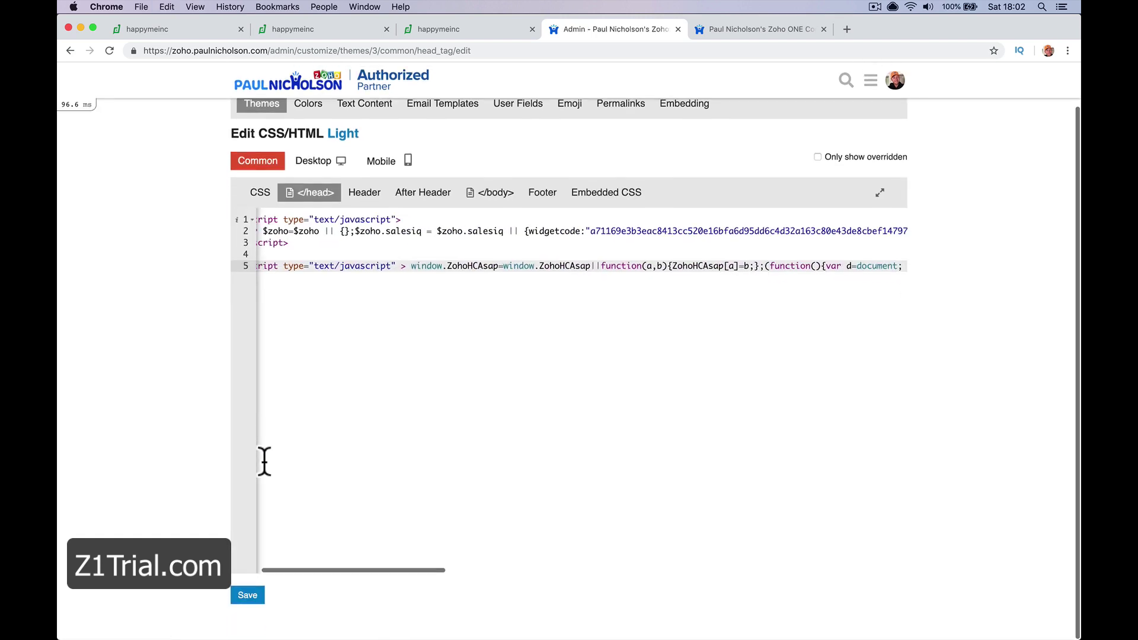
{"action": "left_click", "coordinate": [247, 594]}
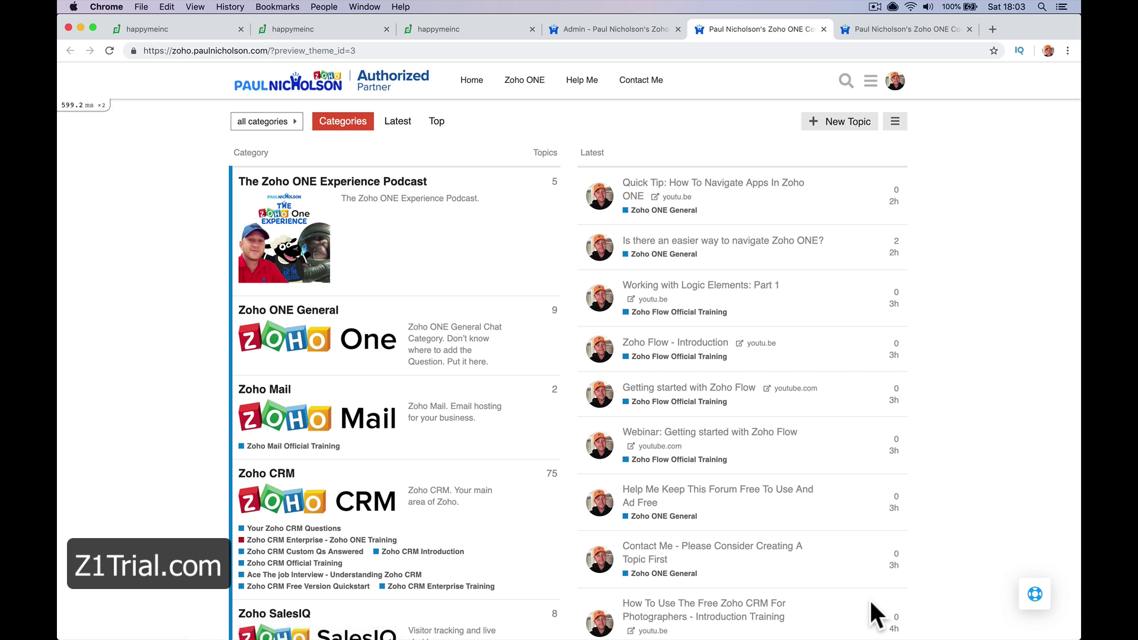
Open the forum's ASAP widget and browse its Home, Knowledge Base and Tickets sections
{"action": "left_click", "coordinate": [1035, 594]}
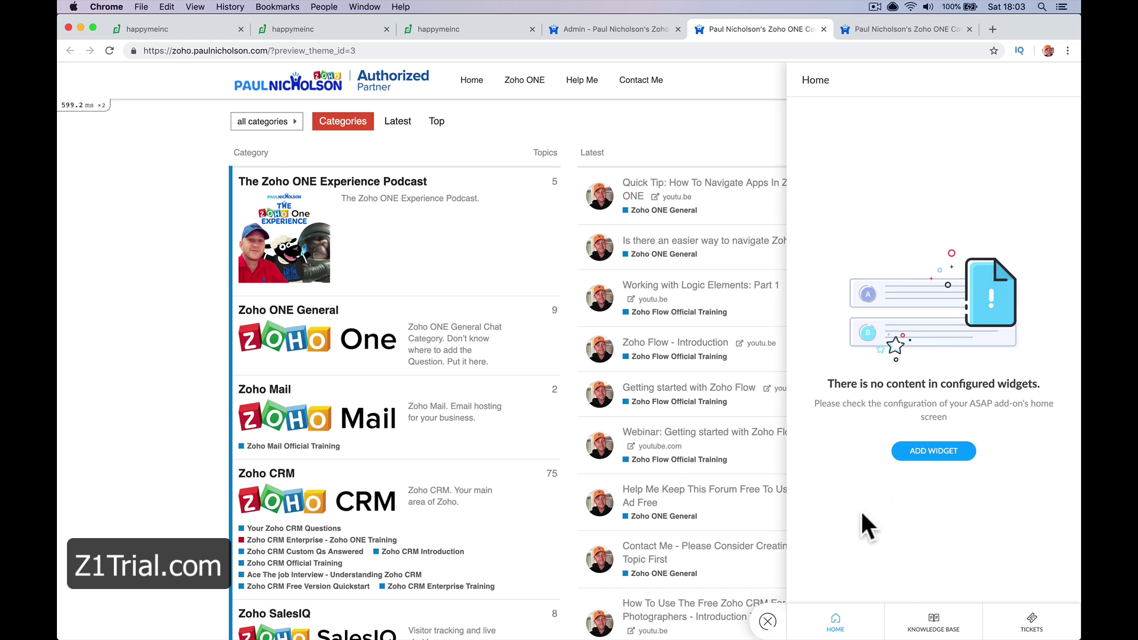
{"action": "left_click", "coordinate": [934, 622]}
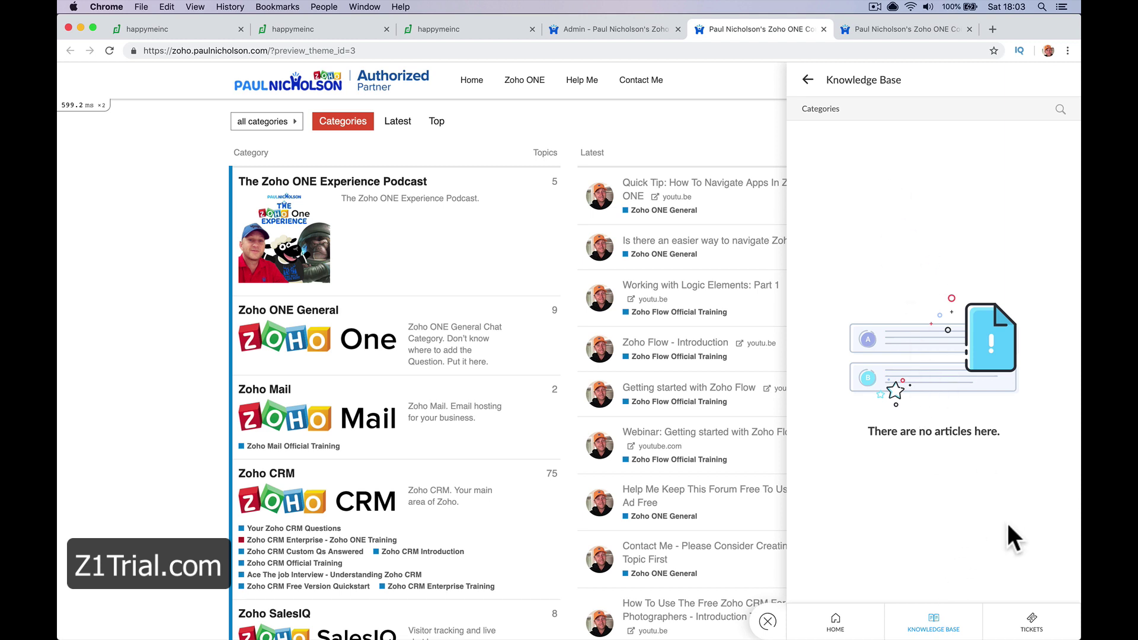
{"action": "left_click", "coordinate": [1024, 623]}
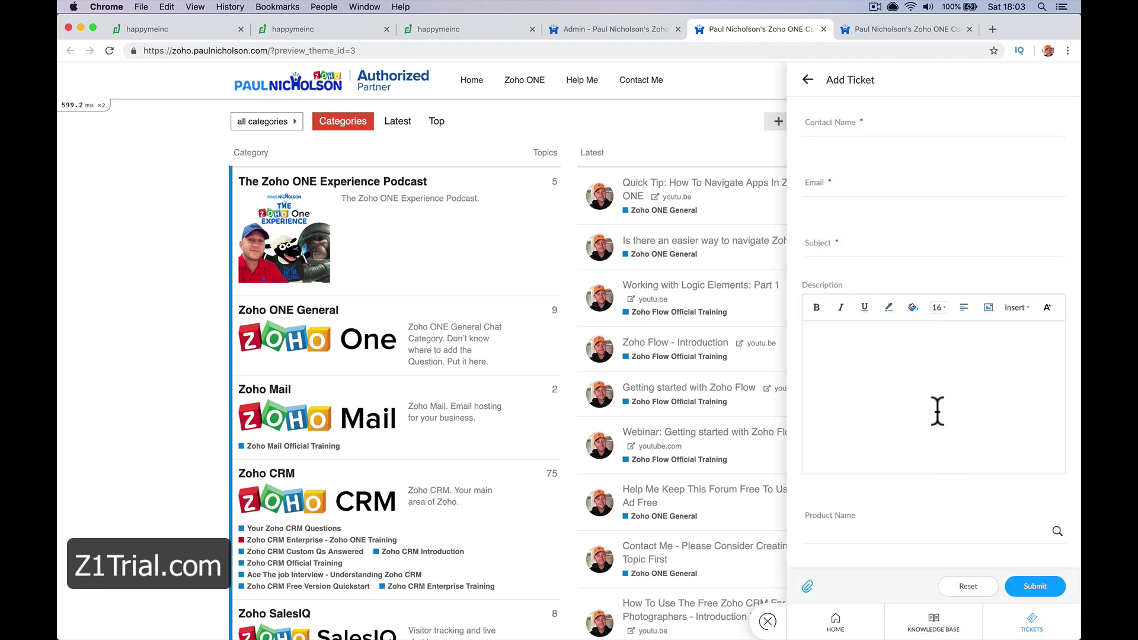
{"action": "left_click", "coordinate": [922, 629]}
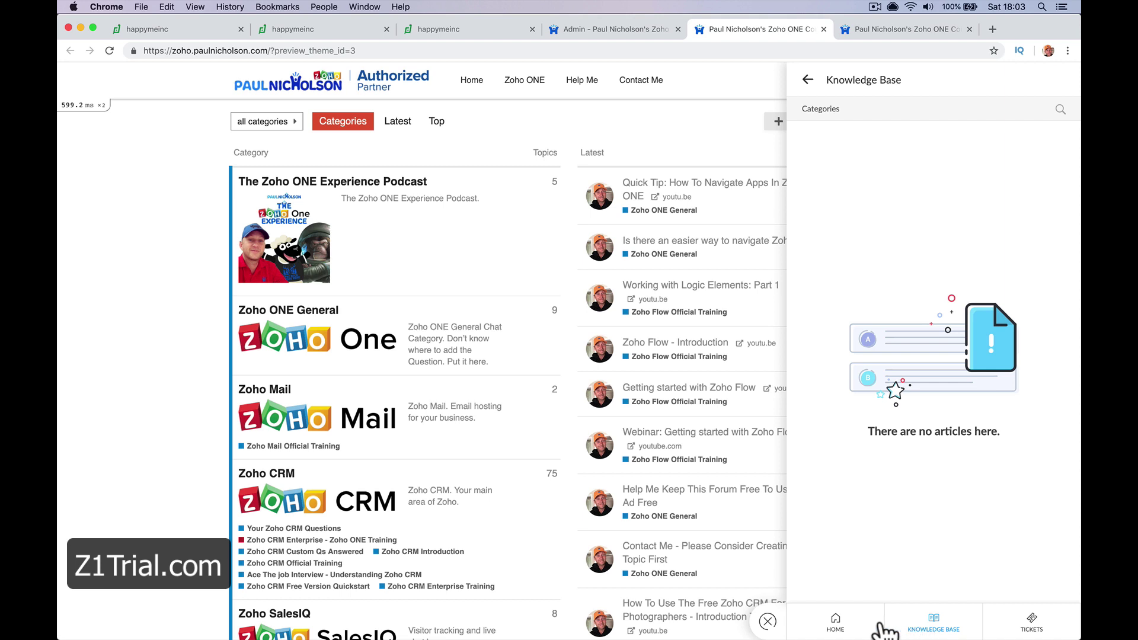
{"action": "left_click", "coordinate": [848, 630]}
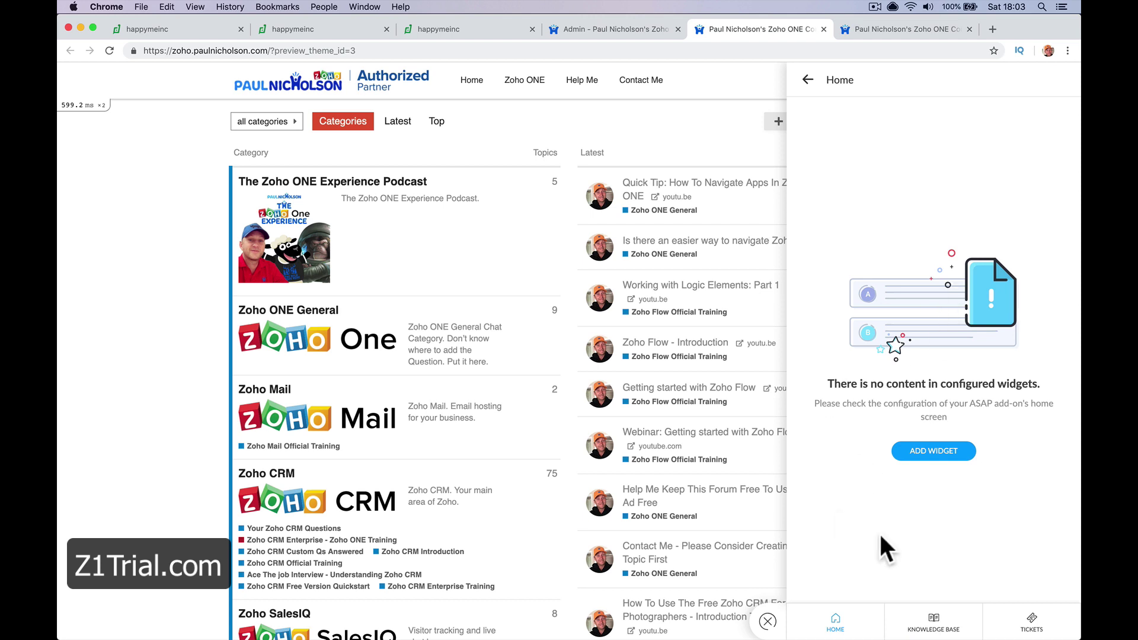
Review the widget's Add Ticket form, then close and reopen the widget panel
{"action": "left_click", "coordinate": [1027, 629]}
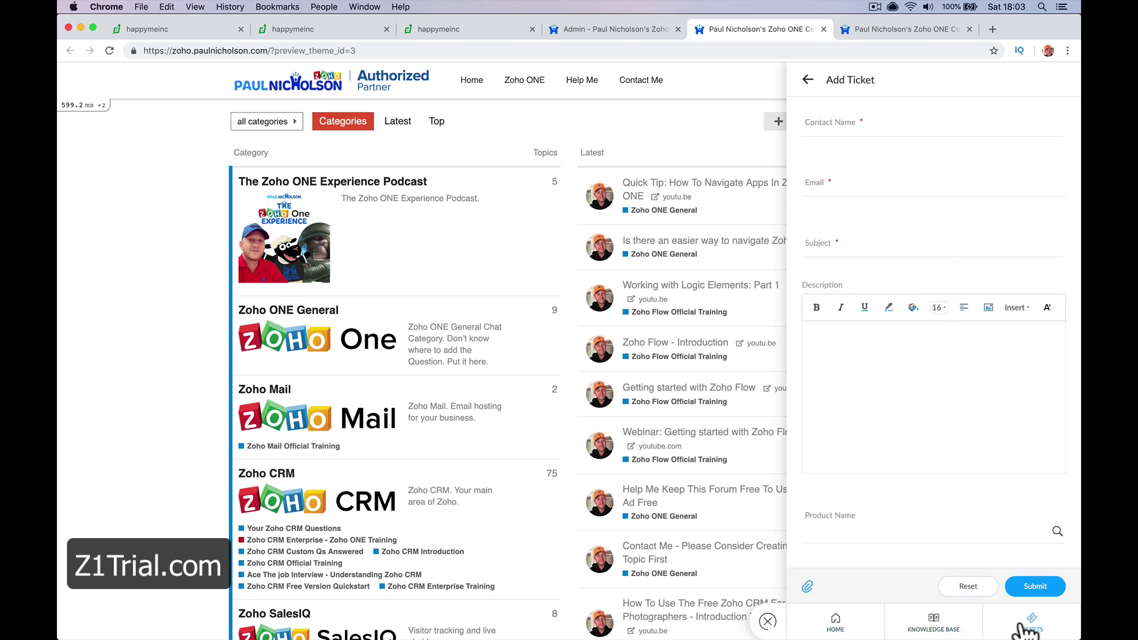
{"action": "scroll", "coordinate": [981, 248], "scroll_direction": "down", "scroll_amount": 5}
{"action": "scroll", "coordinate": [983, 262], "scroll_direction": "up", "scroll_amount": 5}
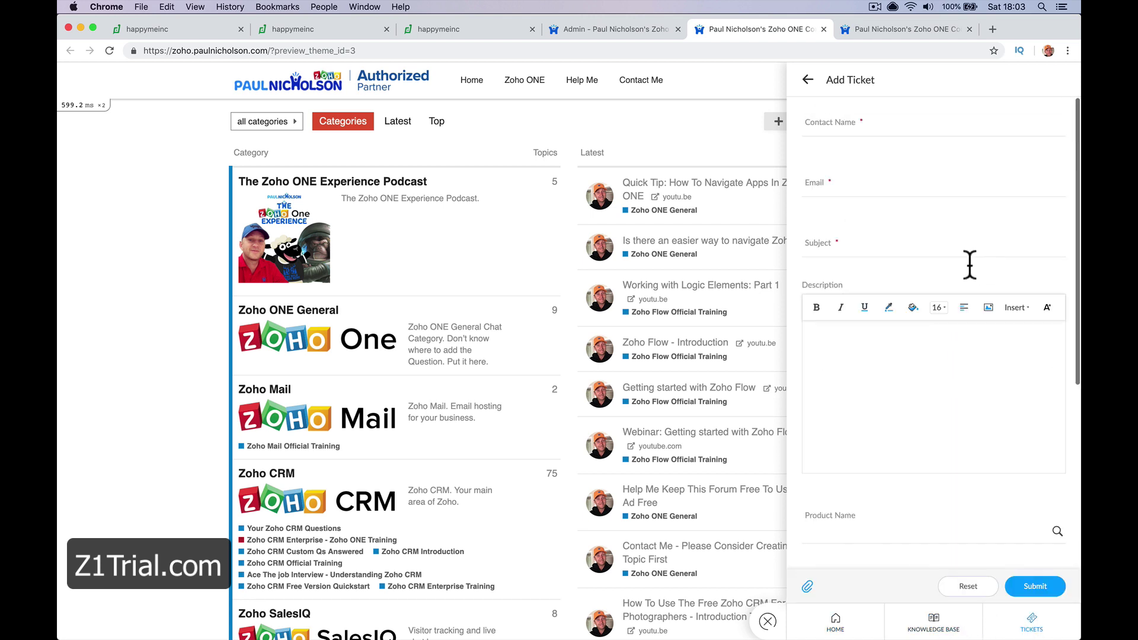
{"action": "left_click", "coordinate": [769, 624]}
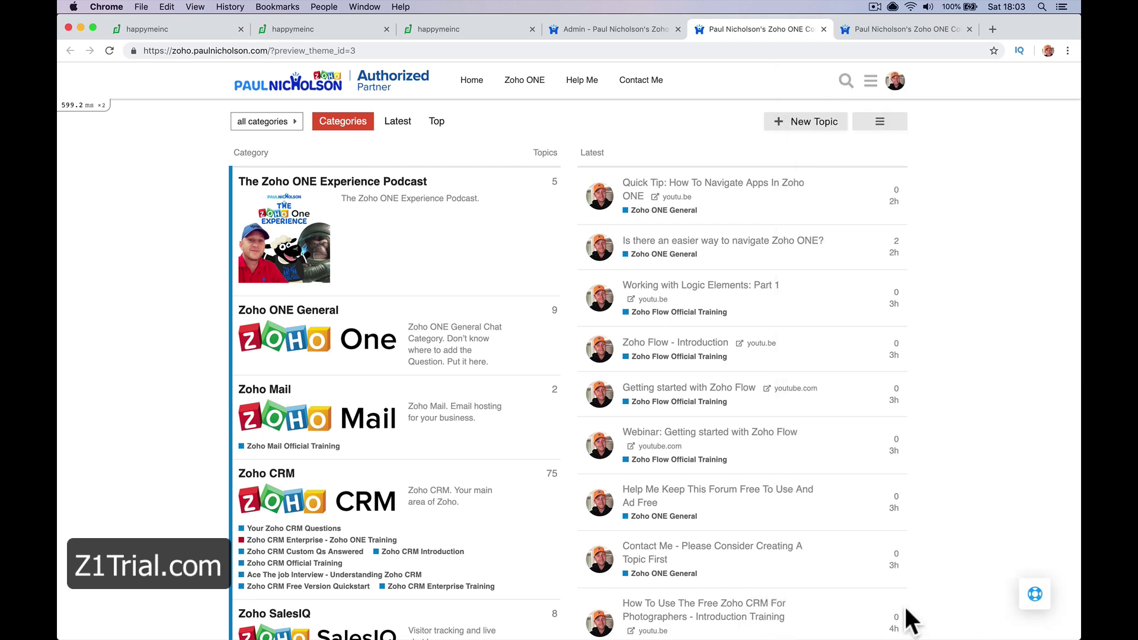
{"action": "left_click", "coordinate": [1036, 592]}
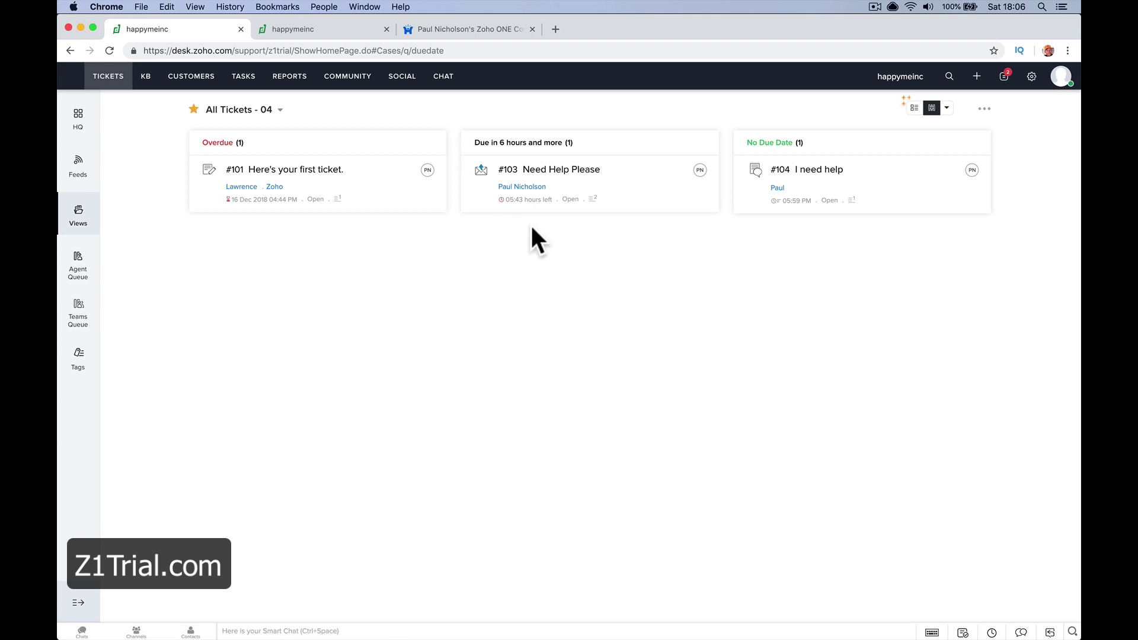
Look at tickets #103 and #101, then open ticket #104 'I need help' from the board
{"action": "left_click", "coordinate": [562, 170]}
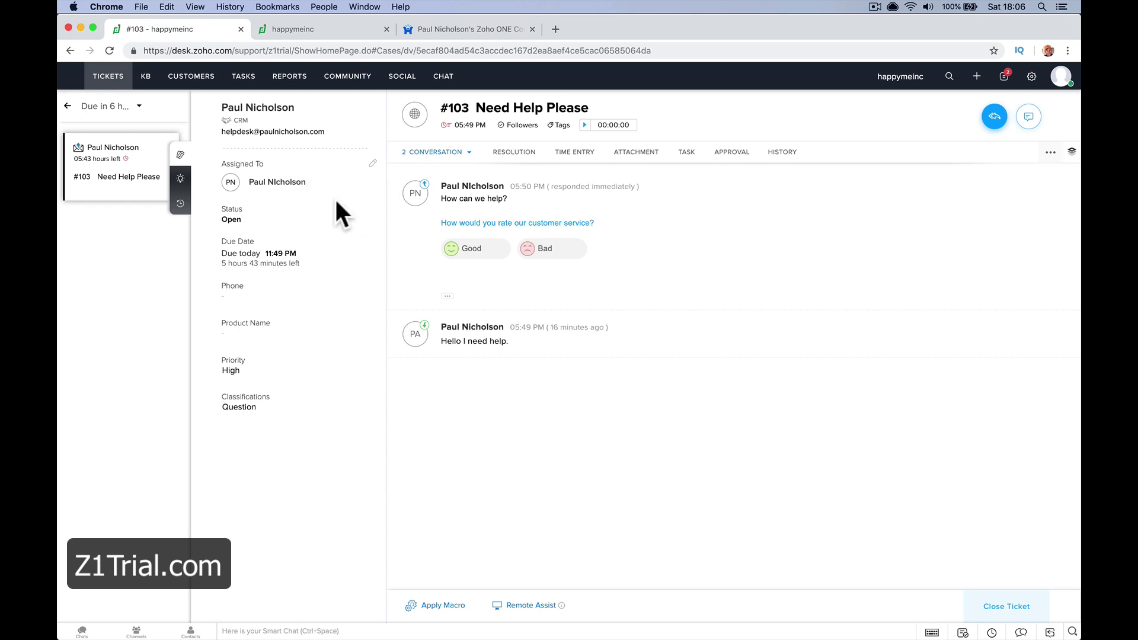
{"action": "key", "text": "super+bracketleft"}
{"action": "left_click", "coordinate": [336, 172]}
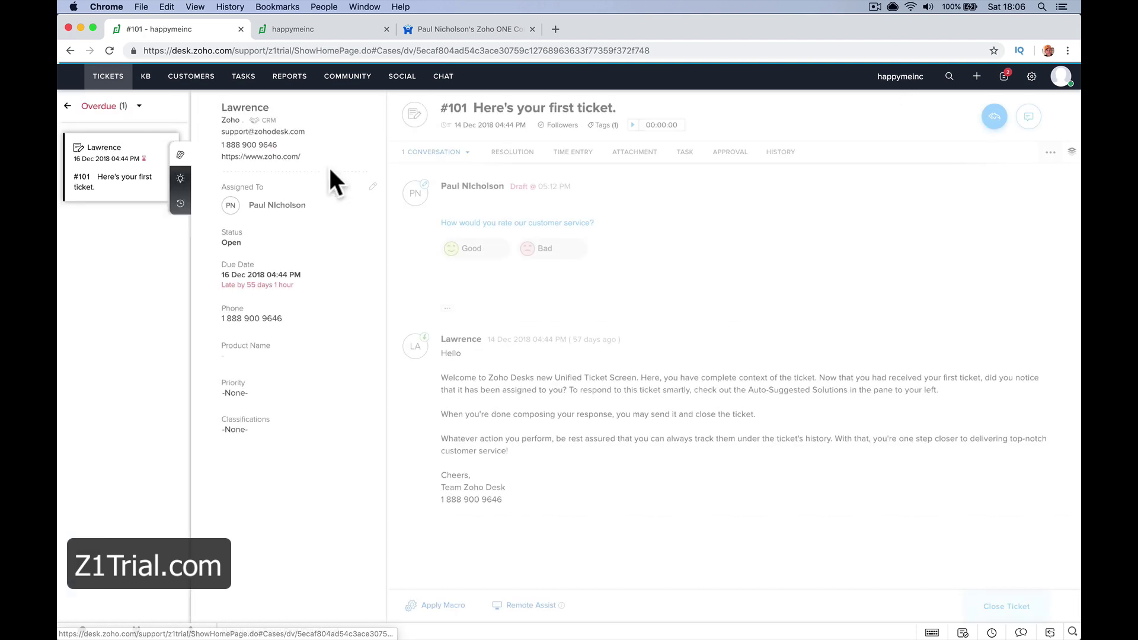
{"action": "key", "text": "super+bracketleft"}
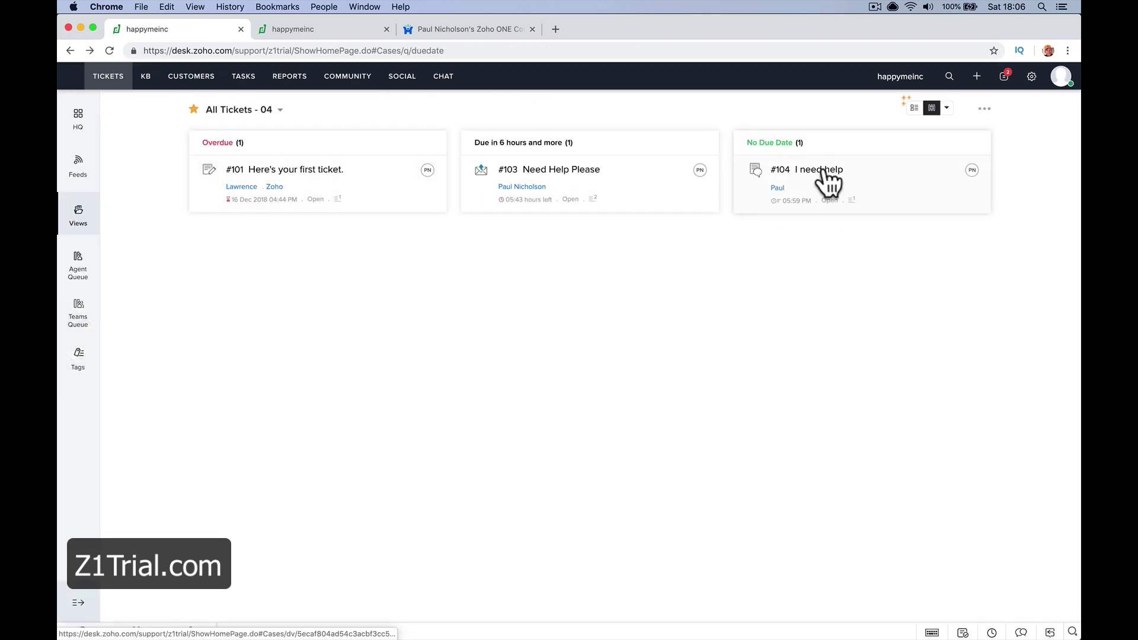
{"action": "left_click", "coordinate": [819, 175]}
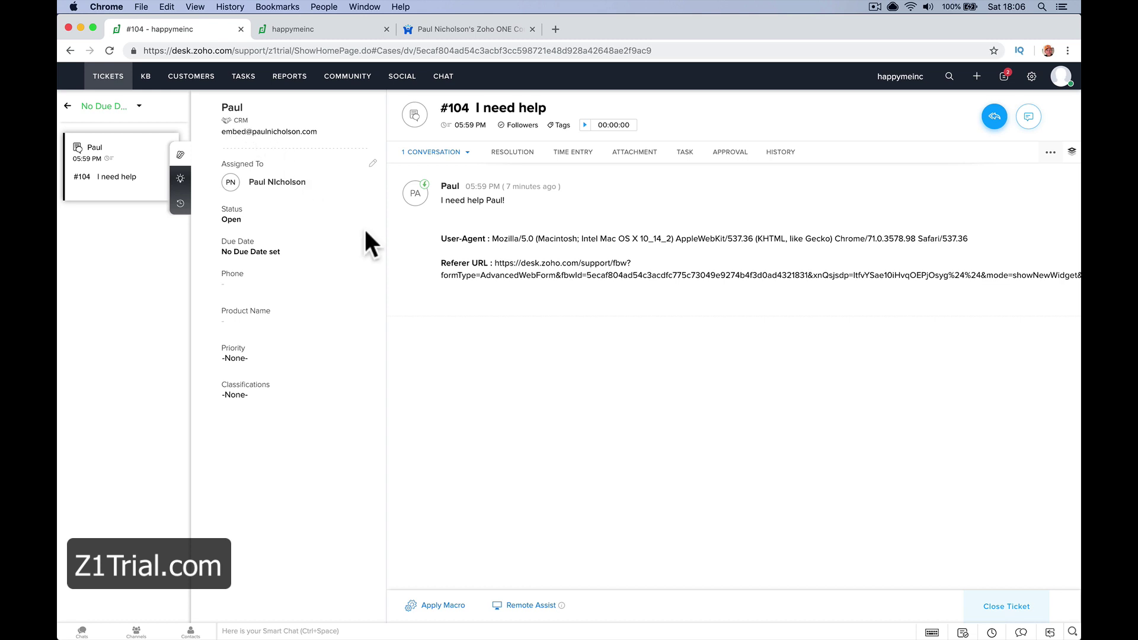
Assign ticket #104 to the sales agent, then revert it to the original agent
{"action": "left_click", "coordinate": [307, 185]}
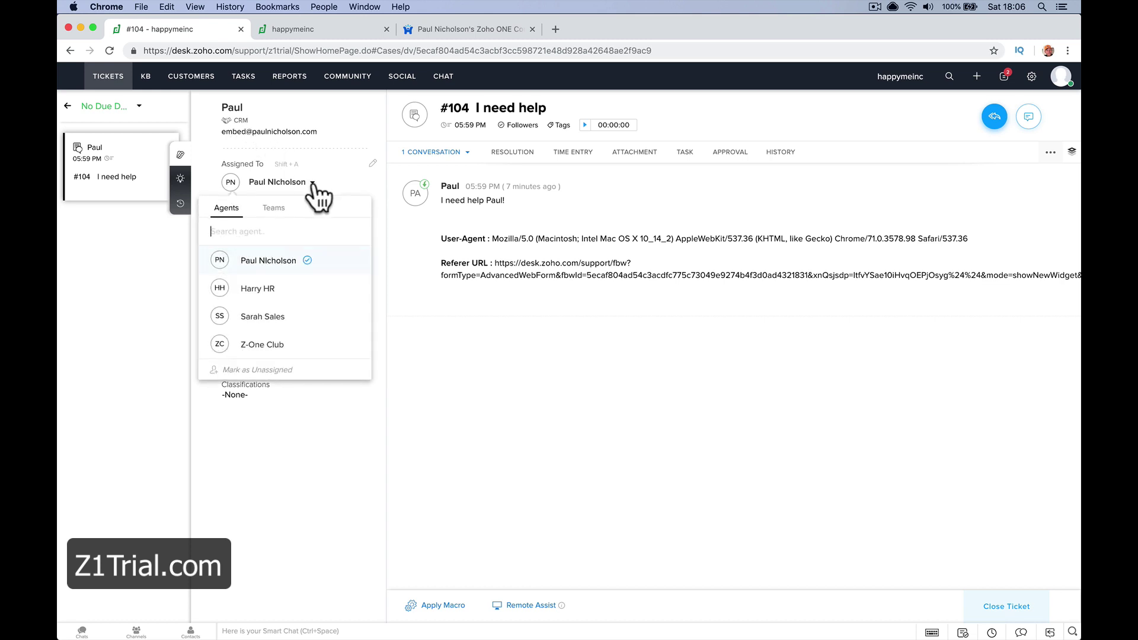
{"action": "left_click", "coordinate": [314, 323]}
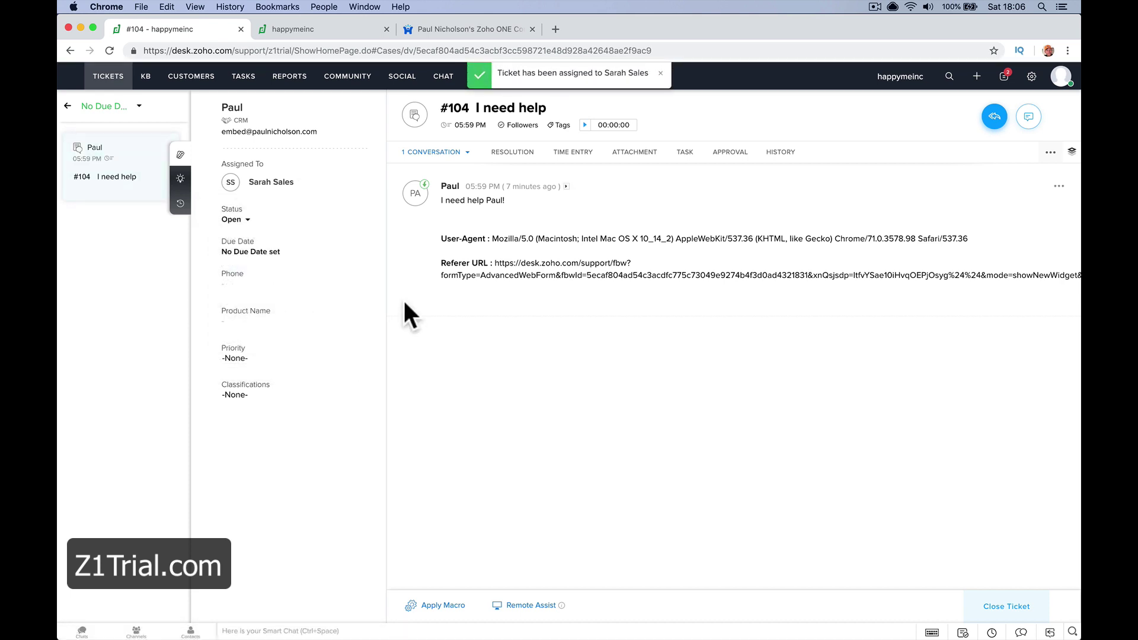
{"action": "left_click", "coordinate": [300, 183]}
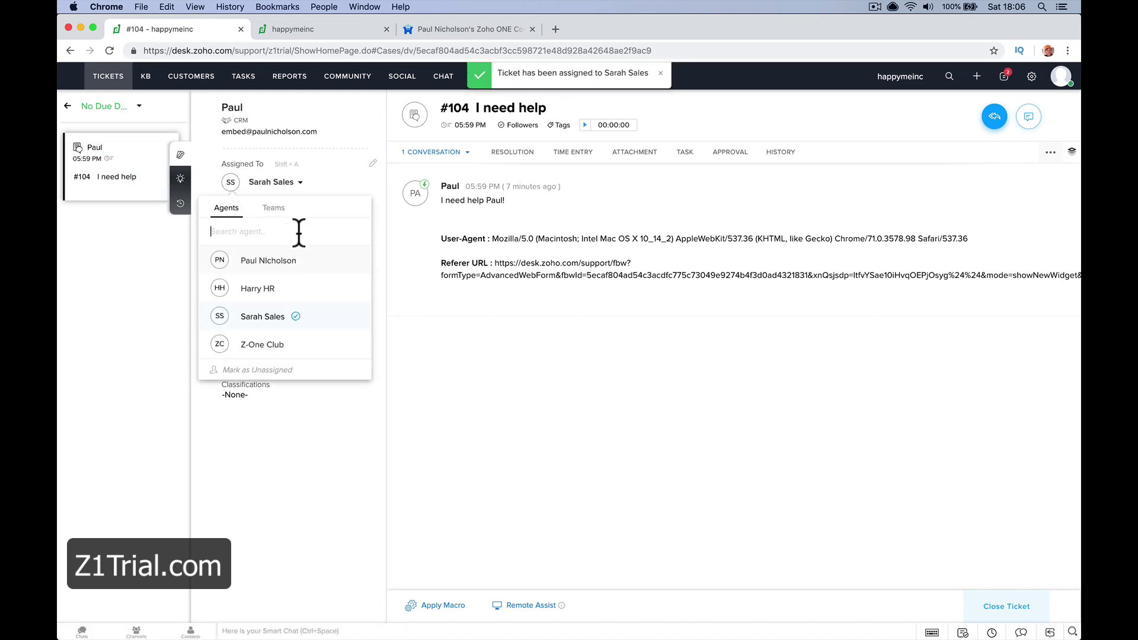
{"action": "left_click", "coordinate": [287, 264]}
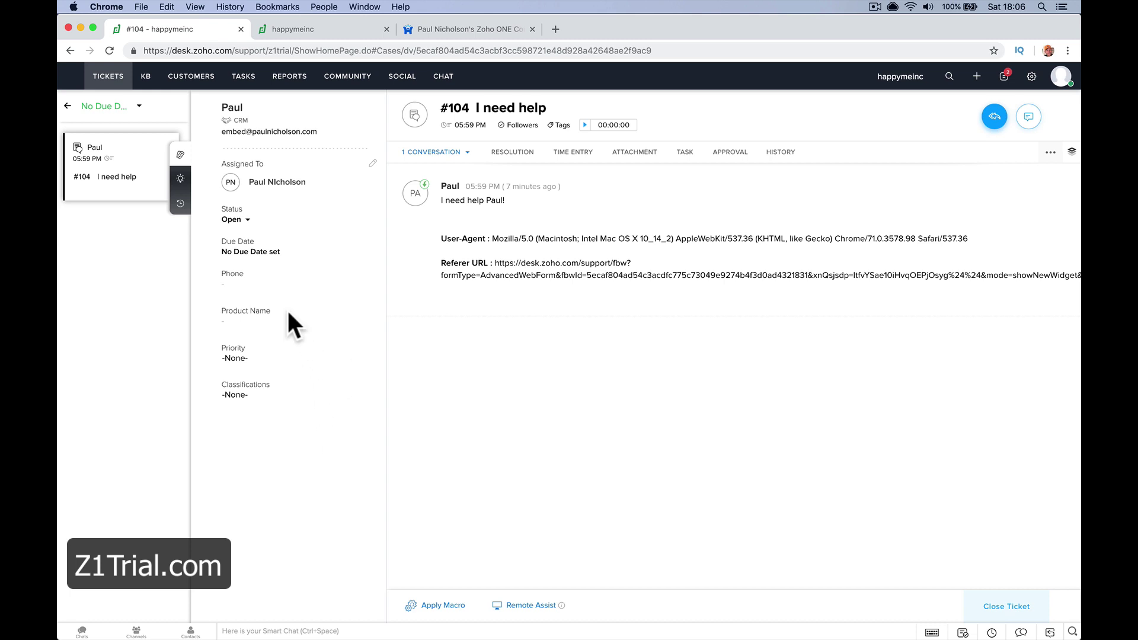
Set the ticket's due date to 28 Feb 2019, leaving the status Open
{"action": "left_click", "coordinate": [284, 254]}
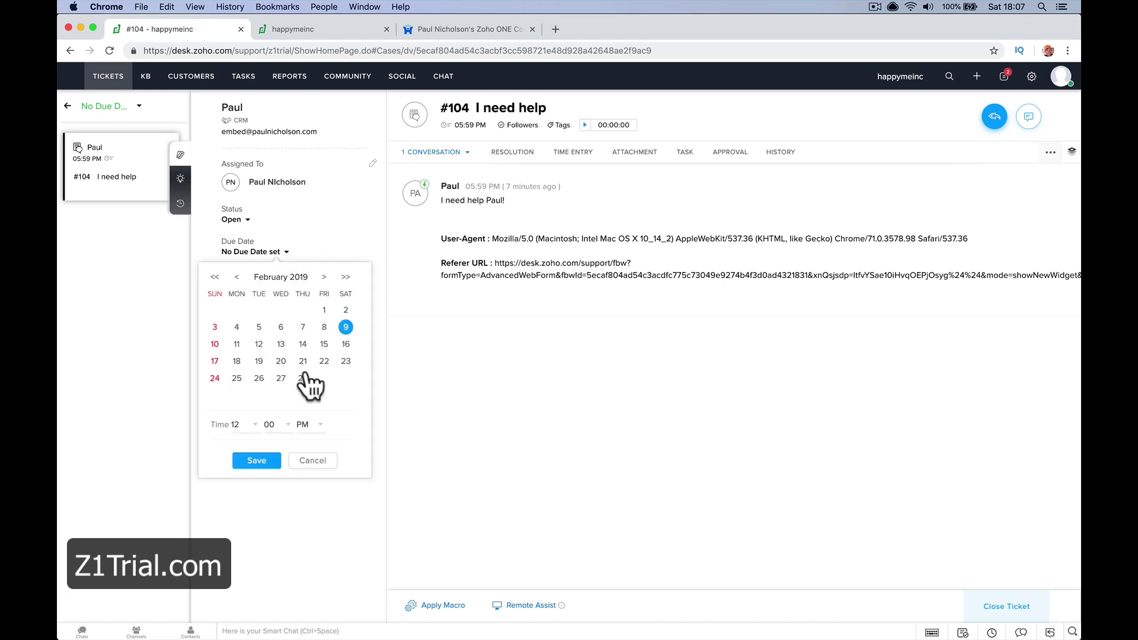
{"action": "left_click", "coordinate": [303, 378]}
{"action": "left_click", "coordinate": [256, 461]}
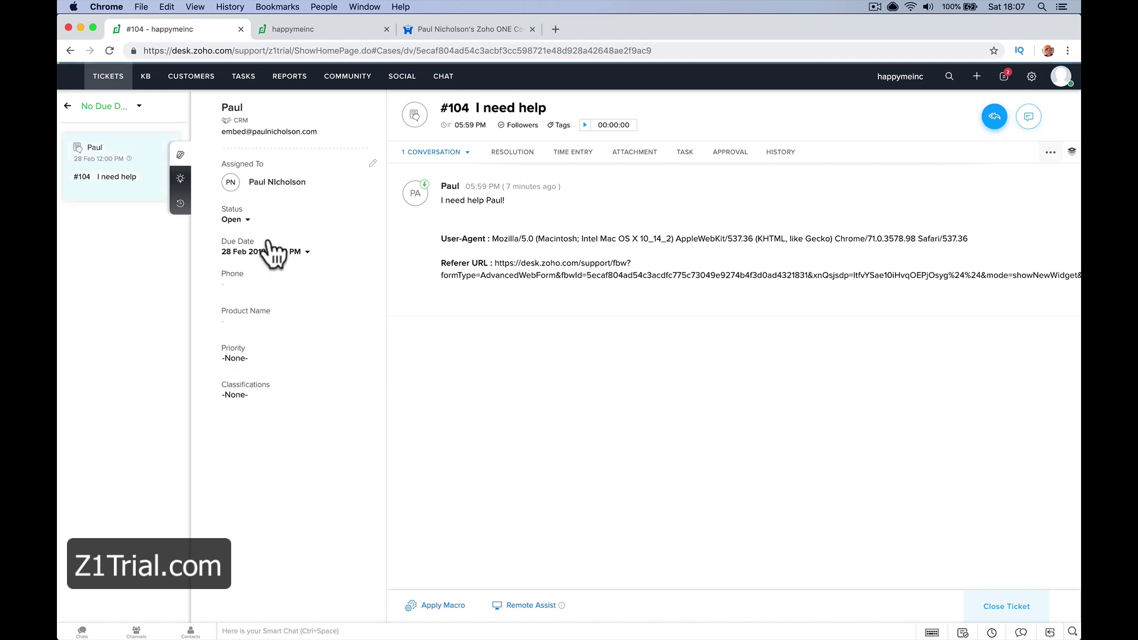
{"action": "left_click", "coordinate": [244, 219]}
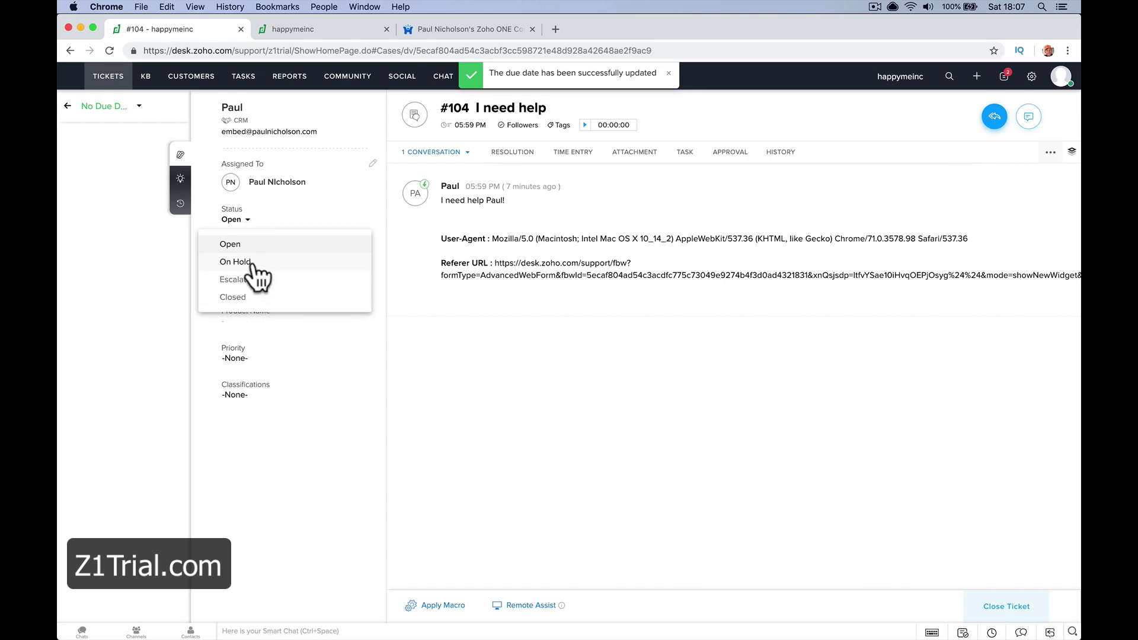
{"action": "left_click", "coordinate": [290, 351]}
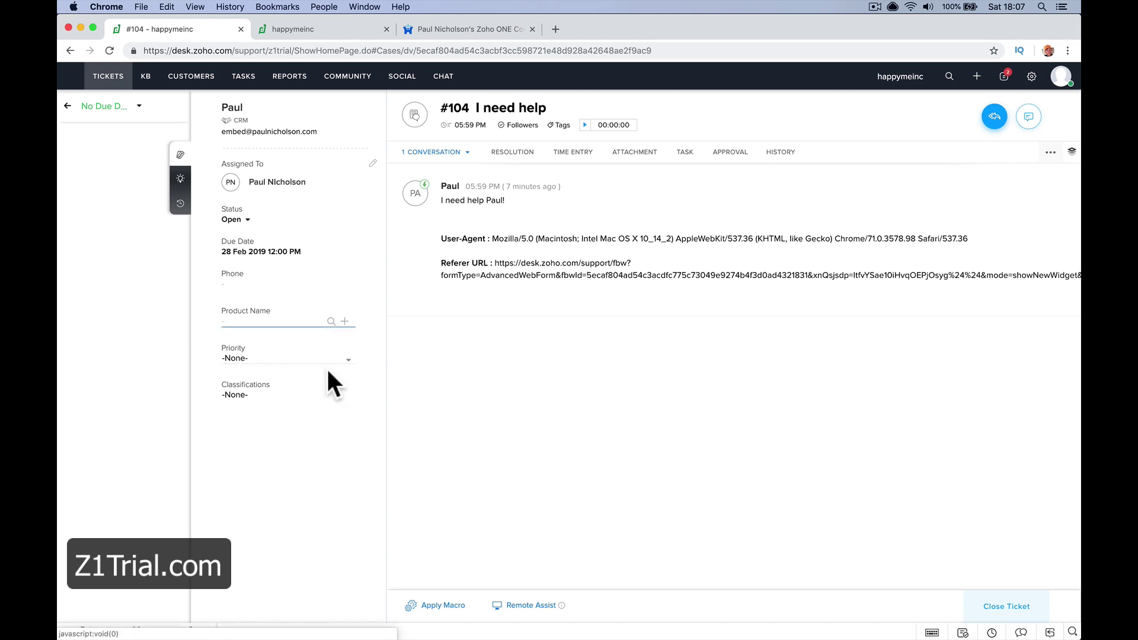
Set the ticket's priority to High and its classification to Question
{"action": "left_click", "coordinate": [342, 360]}
{"action": "left_click", "coordinate": [328, 401]}
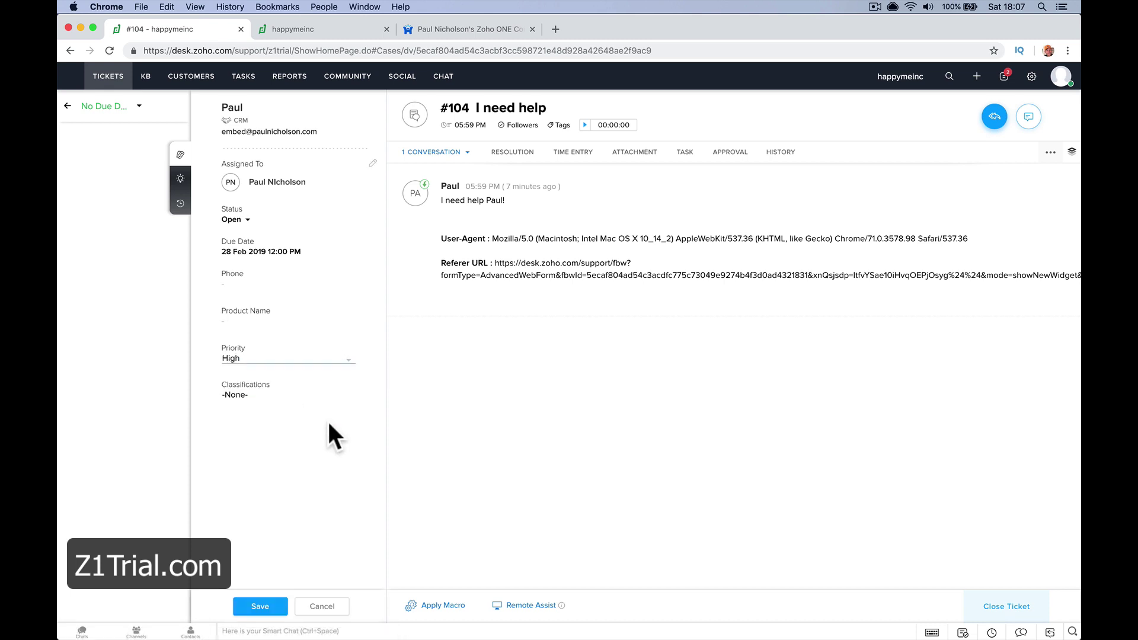
{"action": "left_click", "coordinate": [301, 397]}
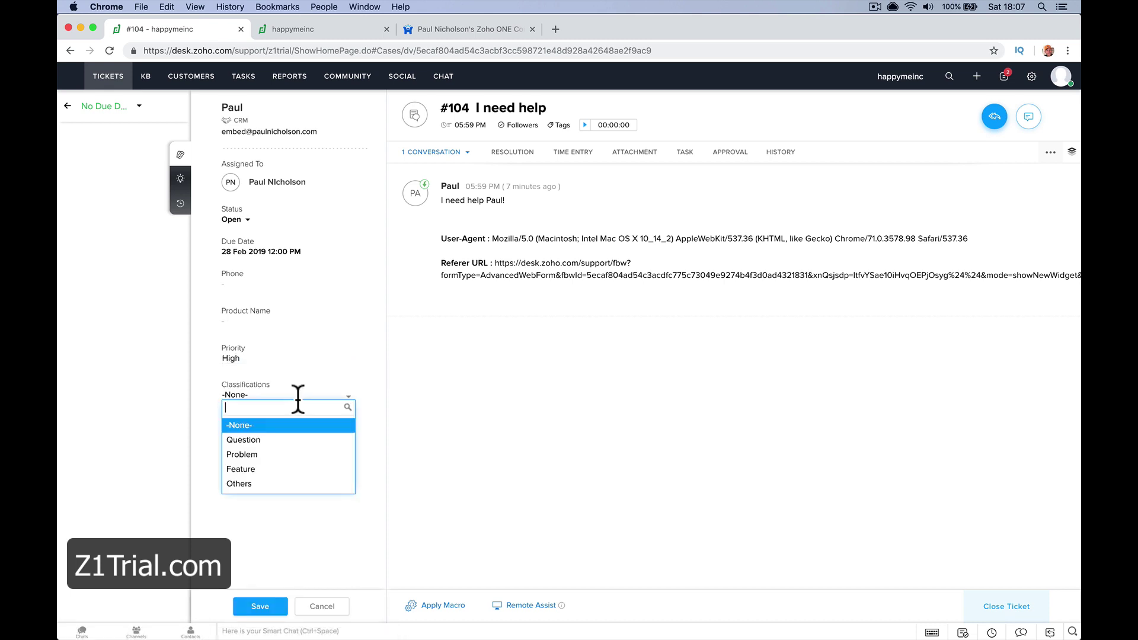
{"action": "left_click", "coordinate": [329, 440]}
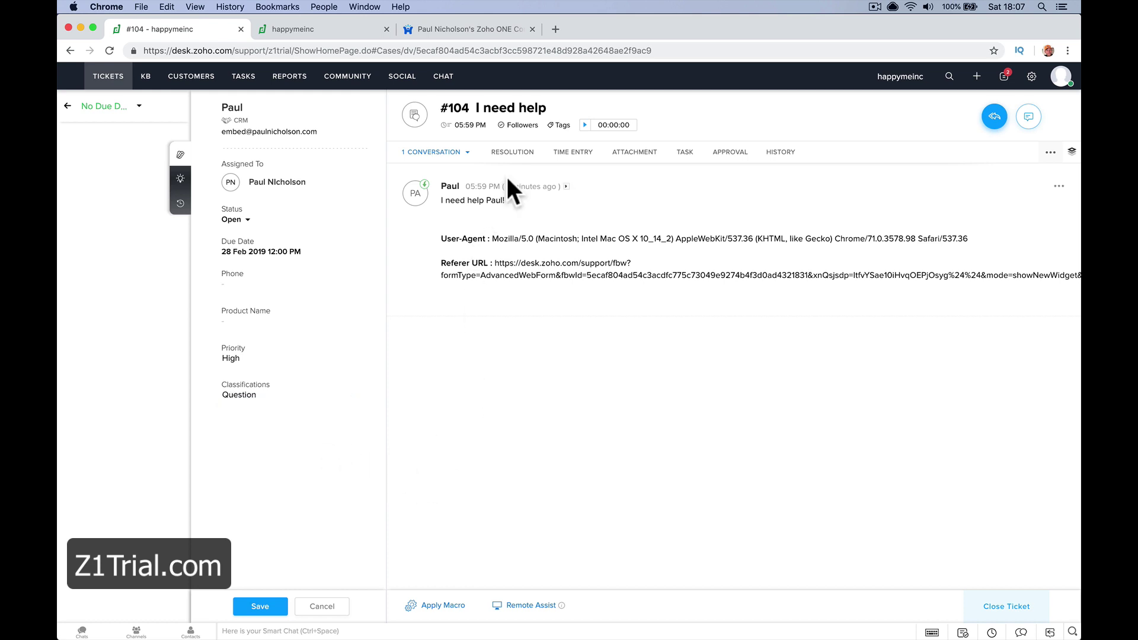
Browse ticket #104's Resolution and Time Entry tabs, including the time entries help article
{"action": "left_click", "coordinate": [512, 153]}
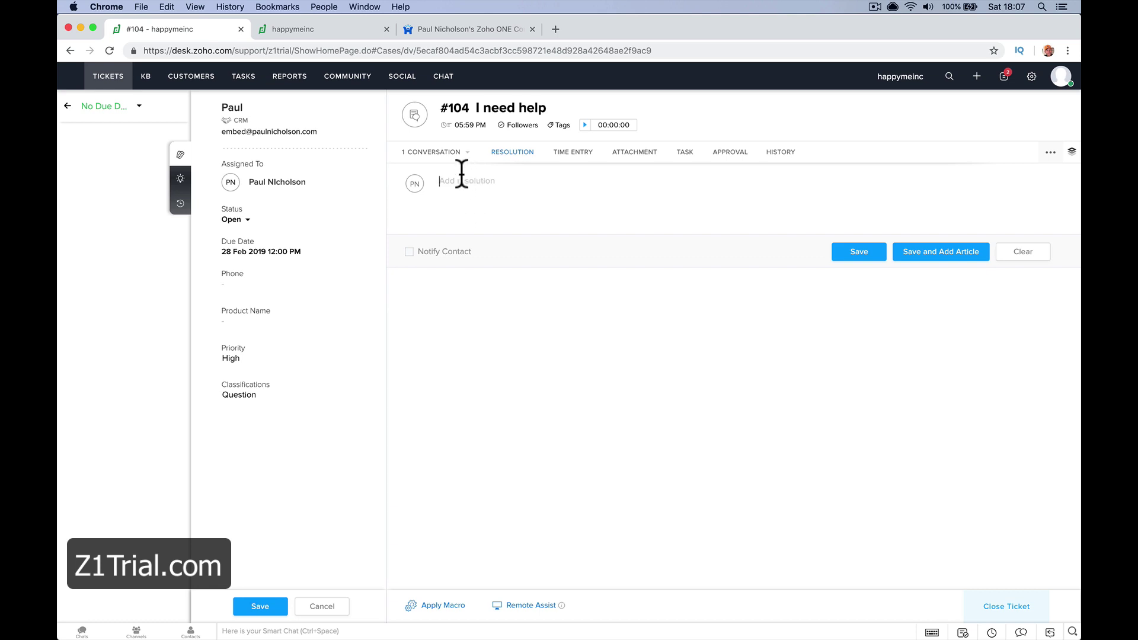
{"action": "left_click", "coordinate": [450, 155]}
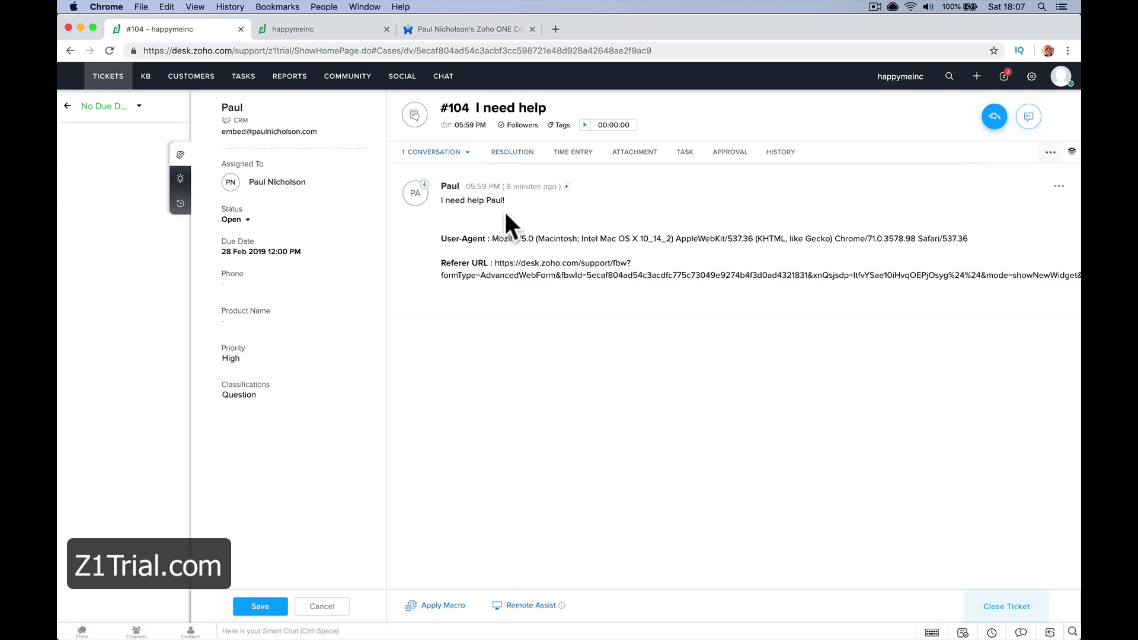
{"action": "mouse_move", "coordinate": [996, 126]}
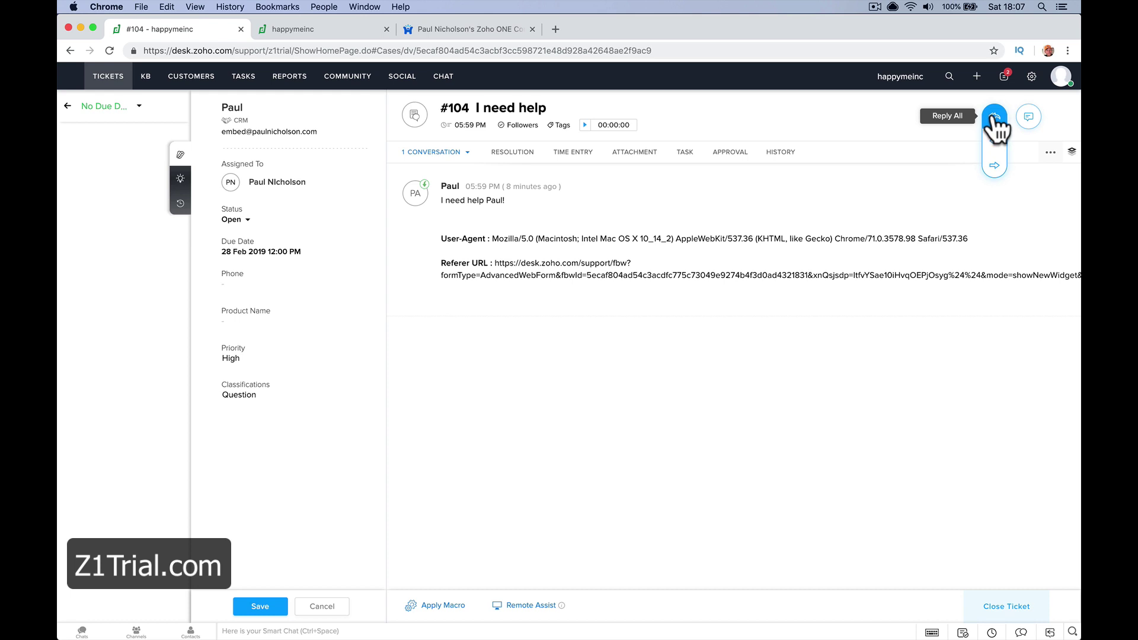
{"action": "left_click", "coordinate": [576, 155]}
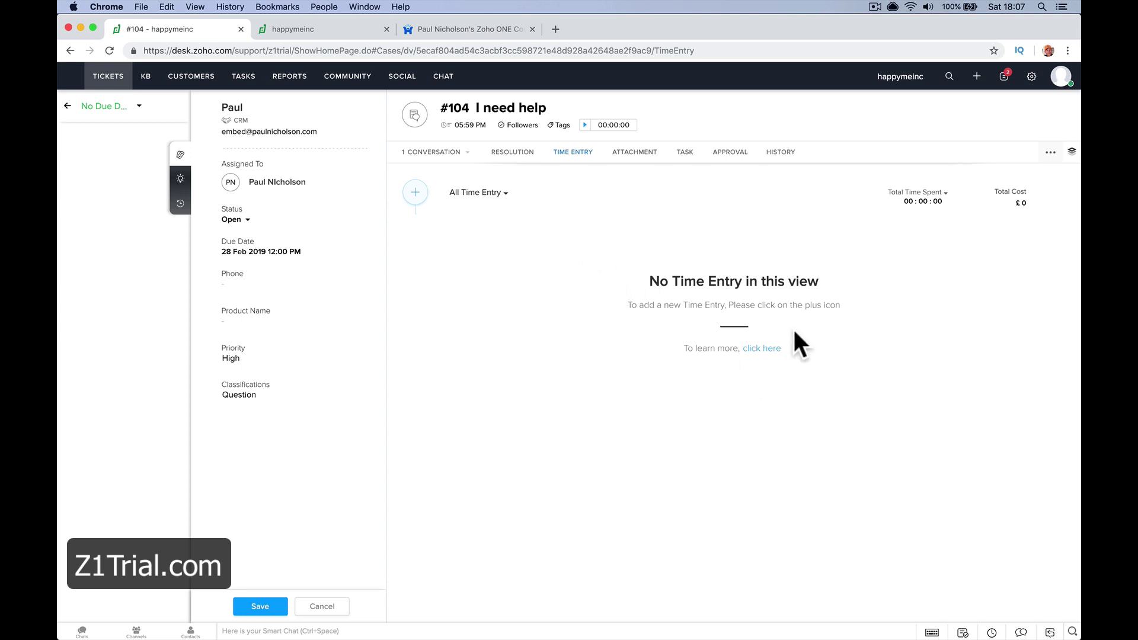
{"action": "left_click", "coordinate": [768, 349]}
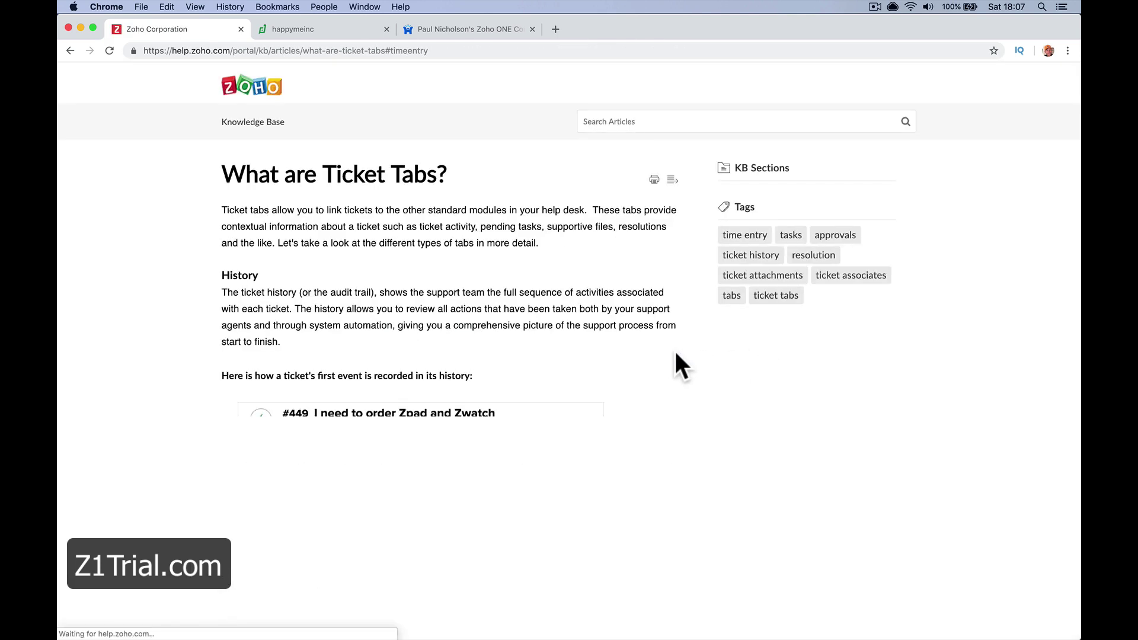
{"action": "key", "text": "super+bracketleft"}
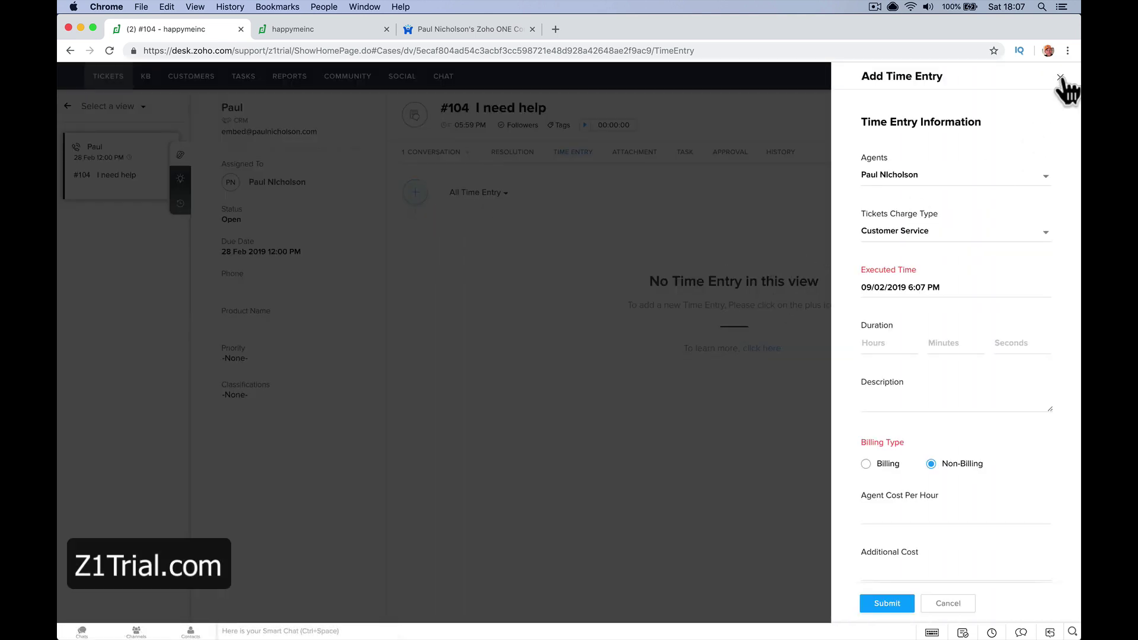
{"action": "left_click", "coordinate": [1060, 77]}
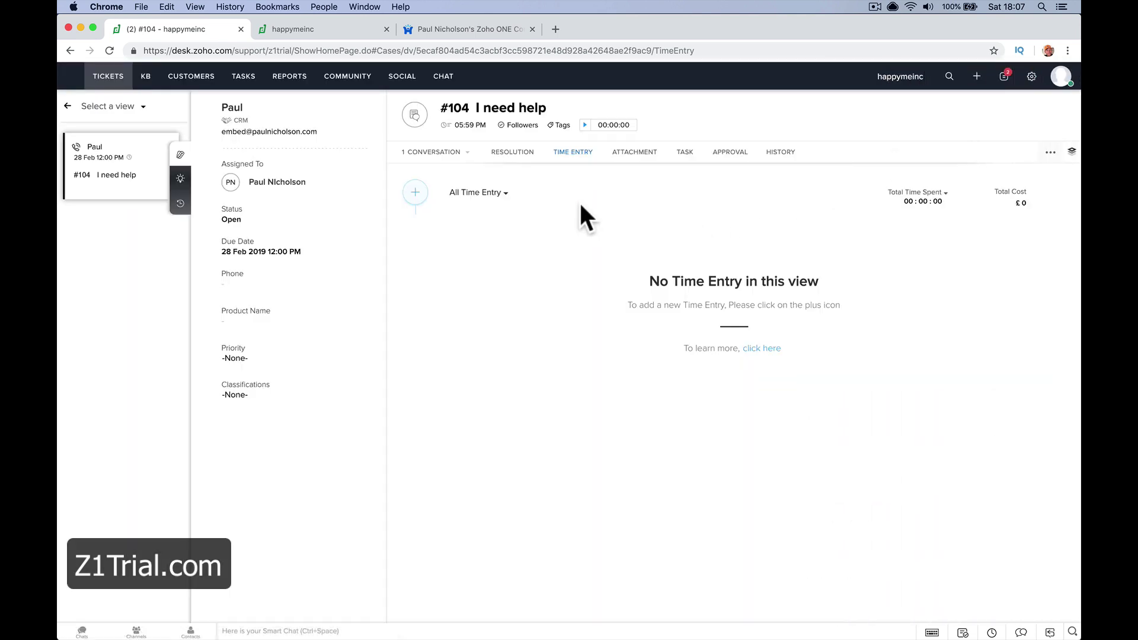
View the Attachment and Task tabs, then start a new task and cancel it unsaved
{"action": "left_click", "coordinate": [633, 153]}
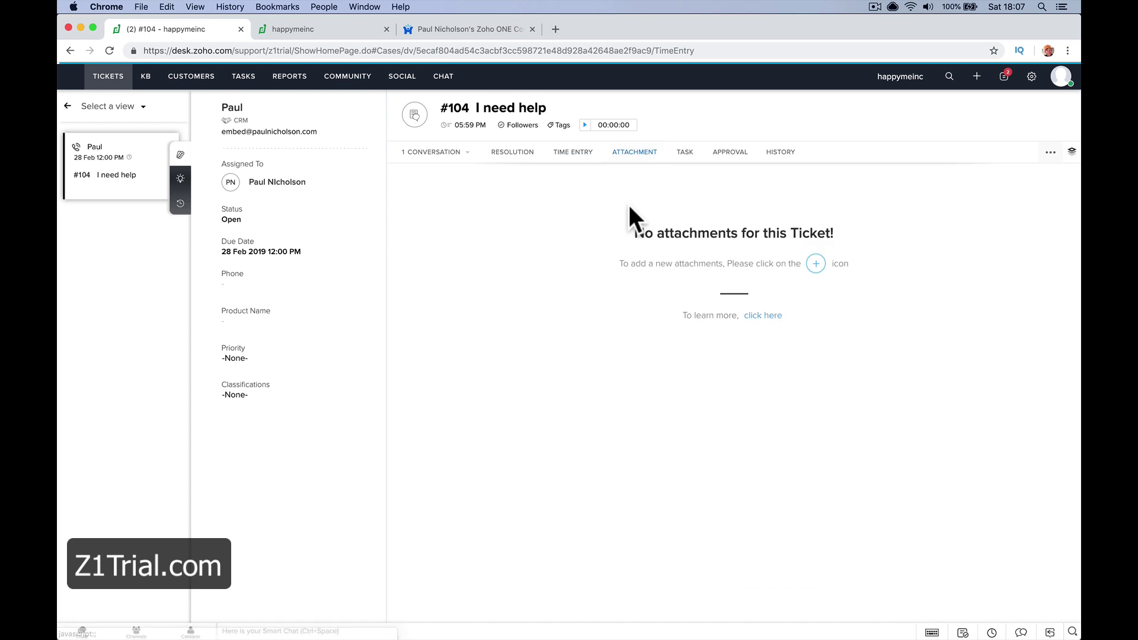
{"action": "left_click", "coordinate": [685, 154]}
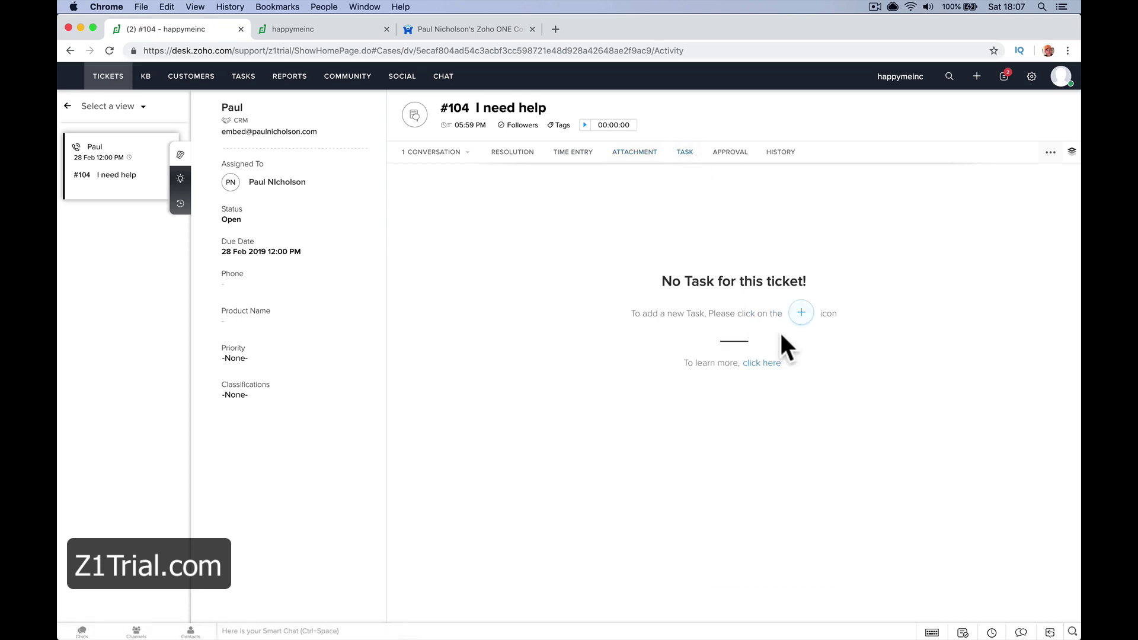
{"action": "left_click", "coordinate": [801, 313]}
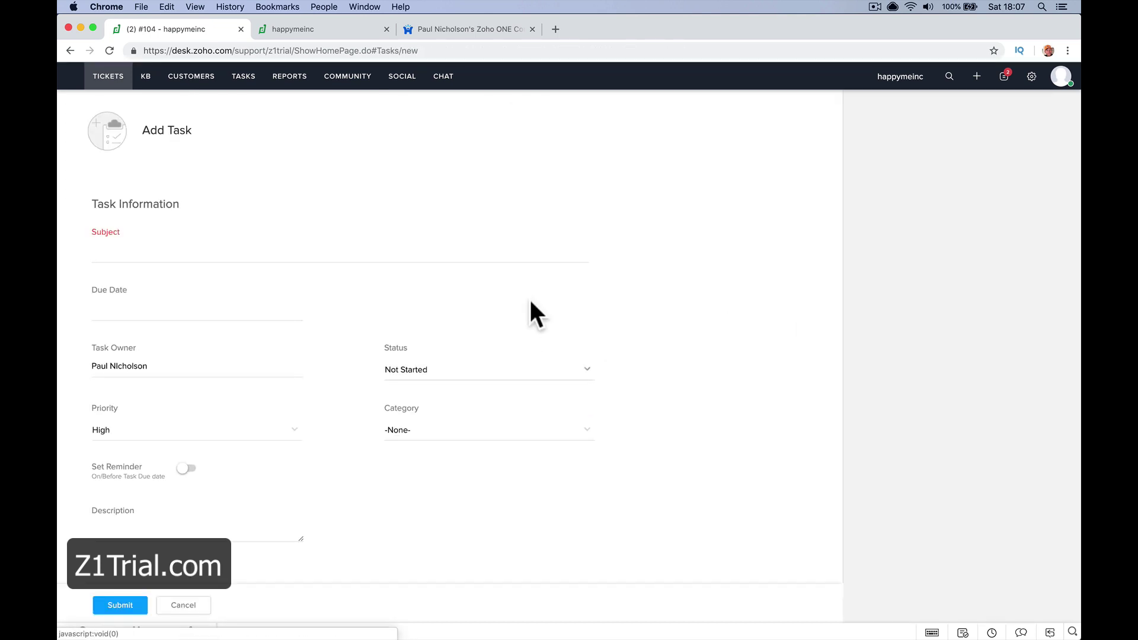
{"action": "left_click", "coordinate": [467, 257]}
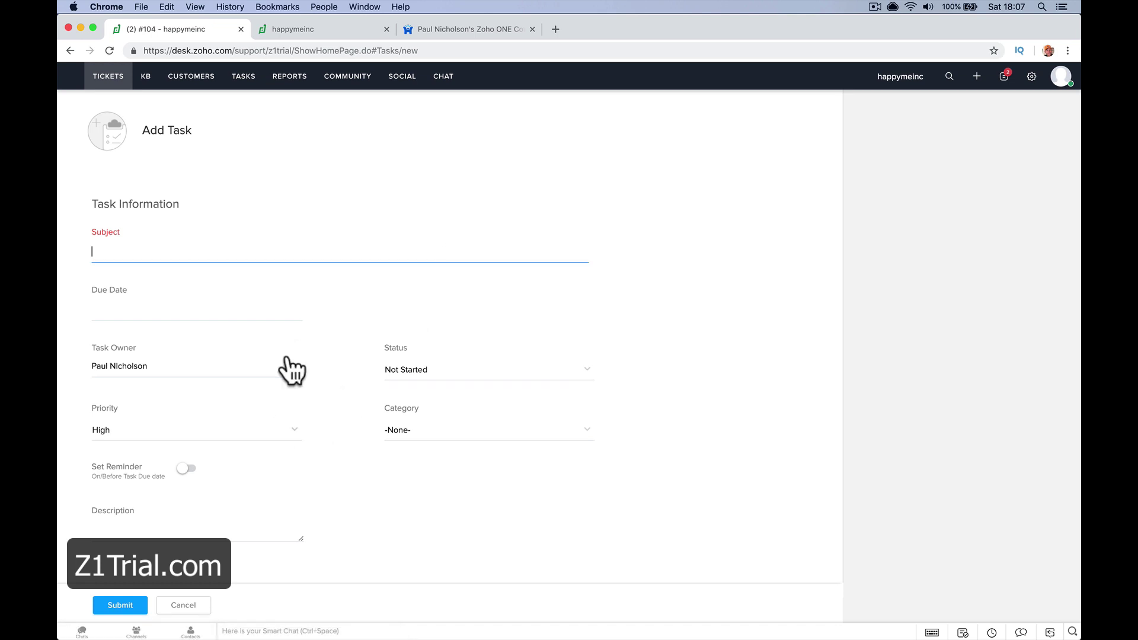
{"action": "left_click", "coordinate": [188, 606]}
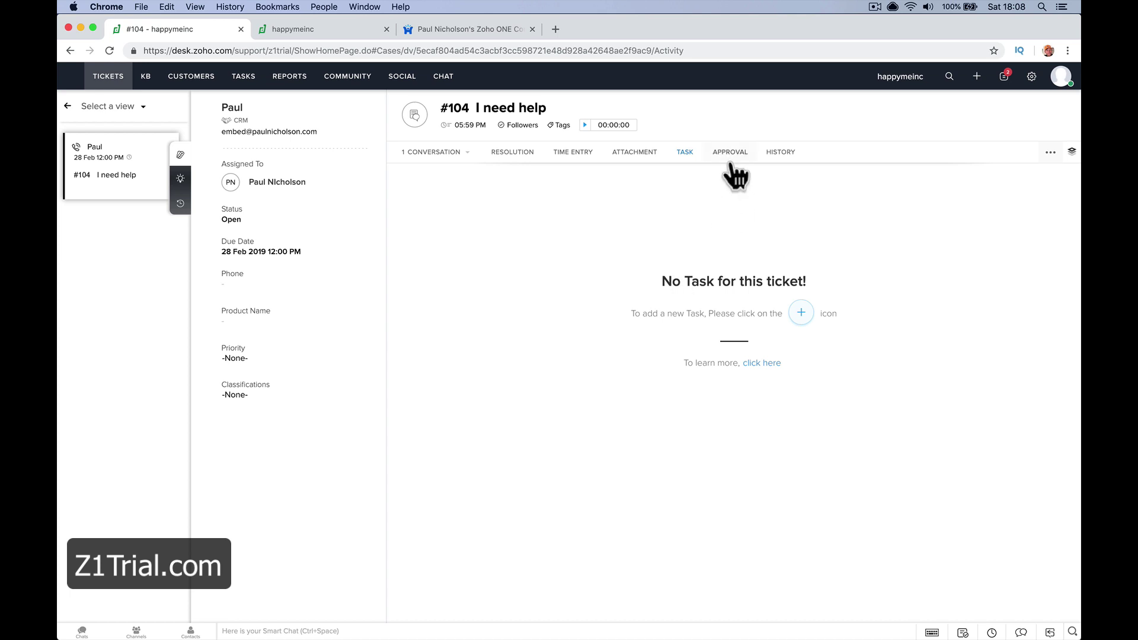
Submit an 'Approve Sales Pricing' approval request to the sales agent, then view the ticket History
{"action": "left_click", "coordinate": [731, 162]}
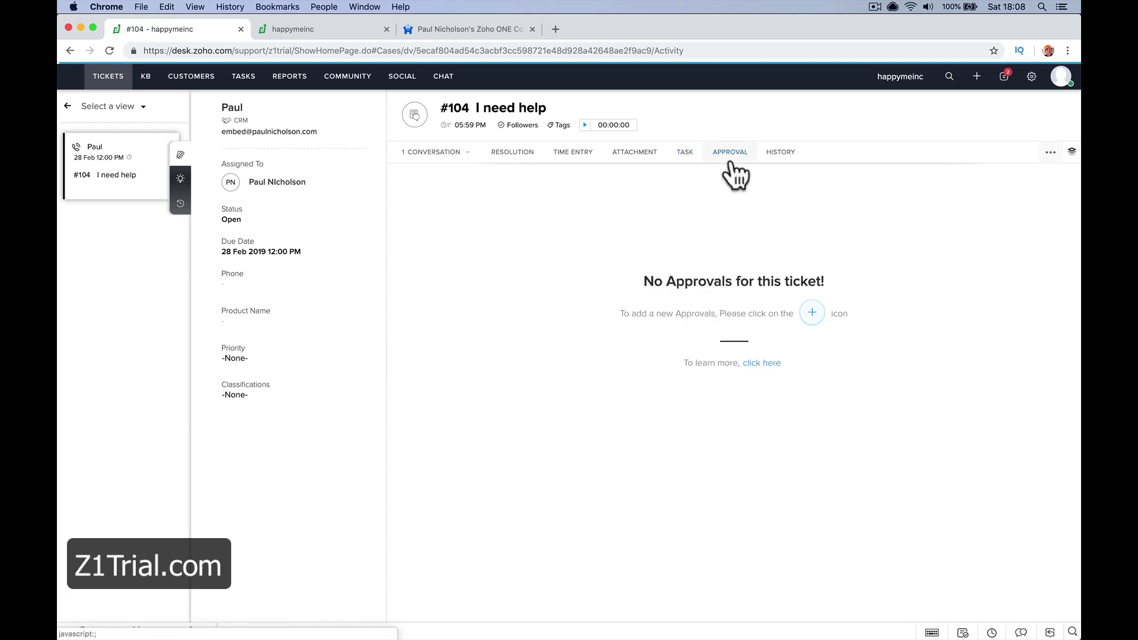
{"action": "left_click", "coordinate": [812, 313]}
{"action": "left_click", "coordinate": [592, 235]}
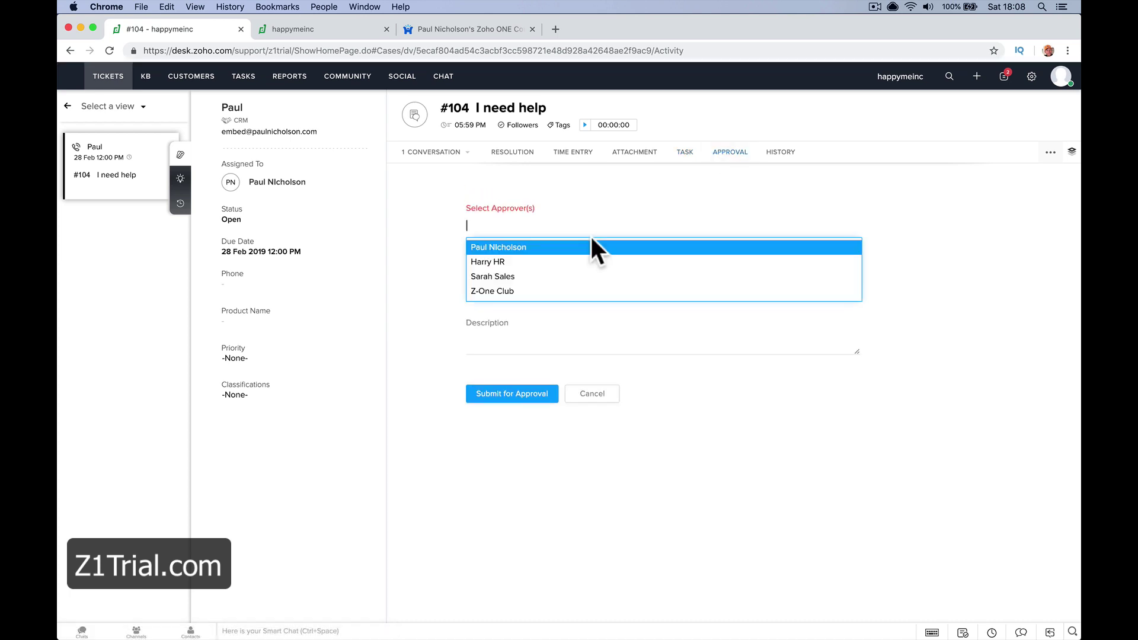
{"action": "left_click", "coordinate": [587, 276]}
{"action": "left_click", "coordinate": [549, 280]}
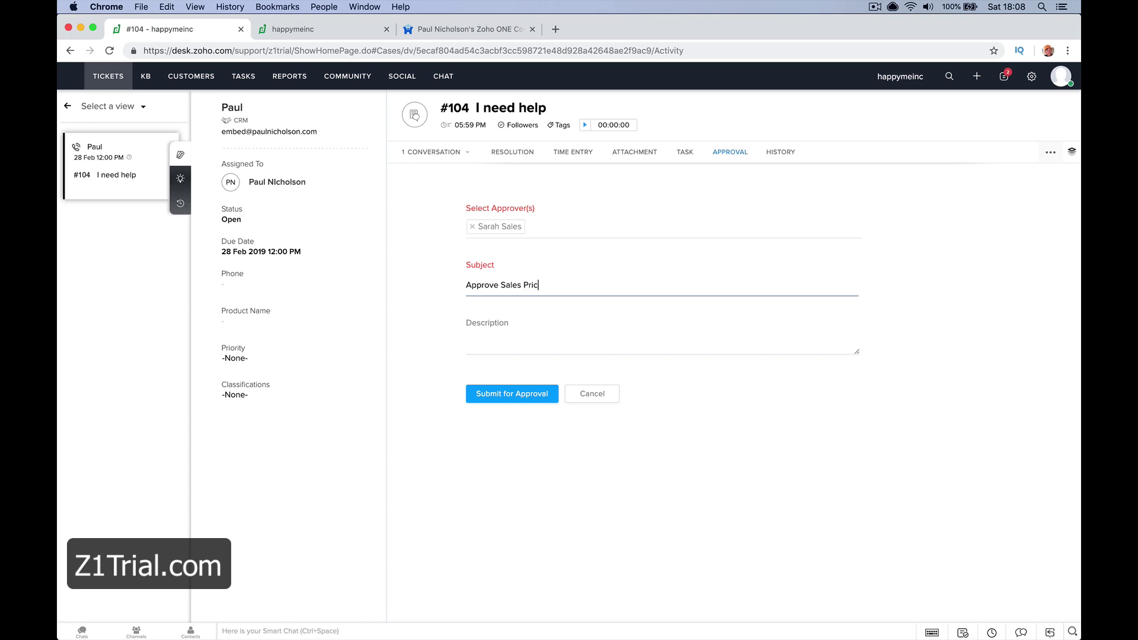
{"action": "left_click", "coordinate": [466, 344]}
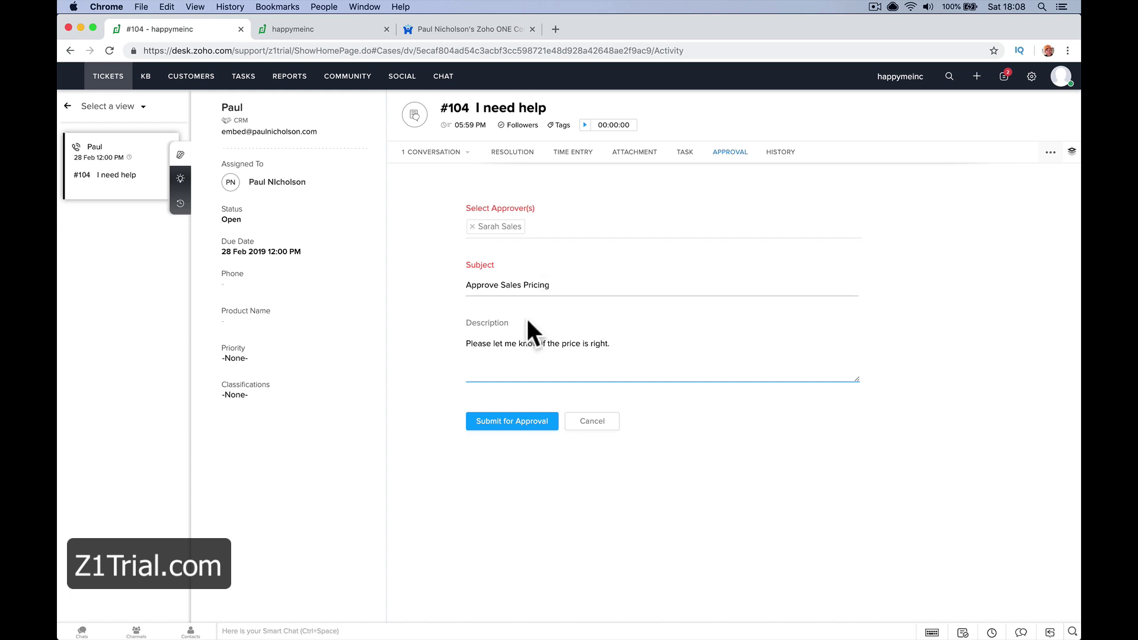
{"action": "left_click", "coordinate": [509, 422]}
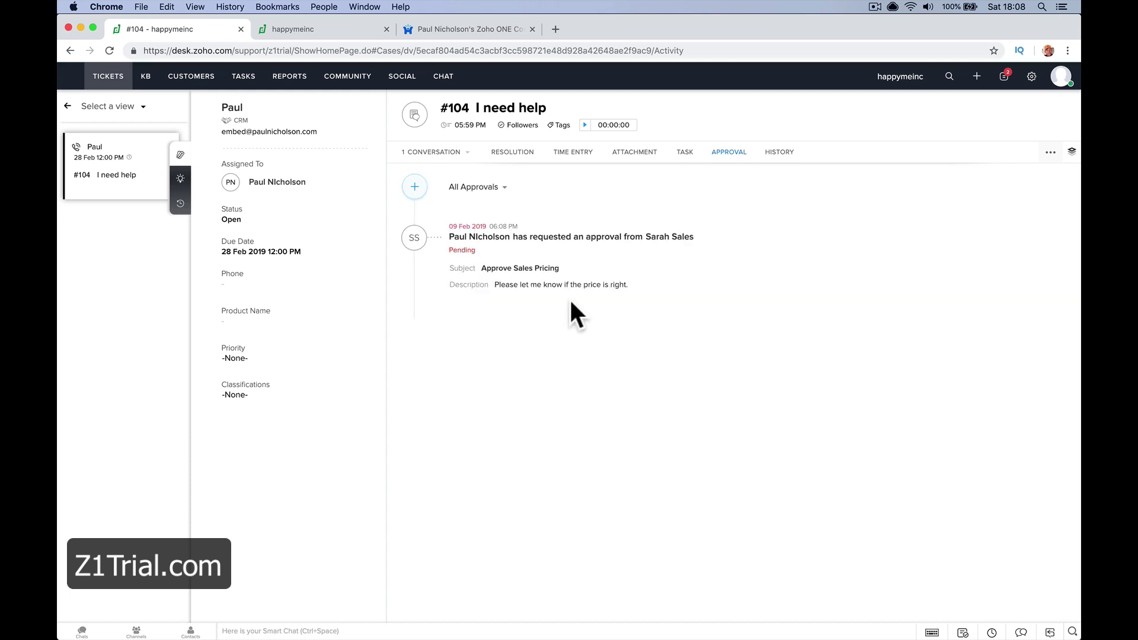
{"action": "left_click", "coordinate": [766, 154]}
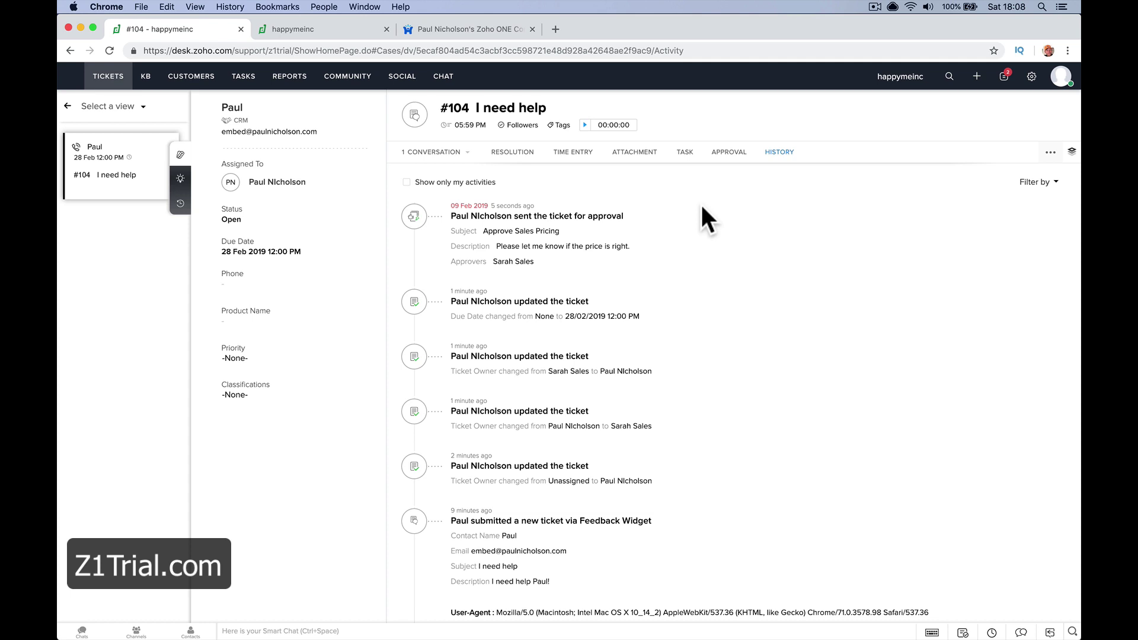
Add the tag CCTV to ticket #104 and close the tag panel
{"action": "left_click", "coordinate": [557, 125]}
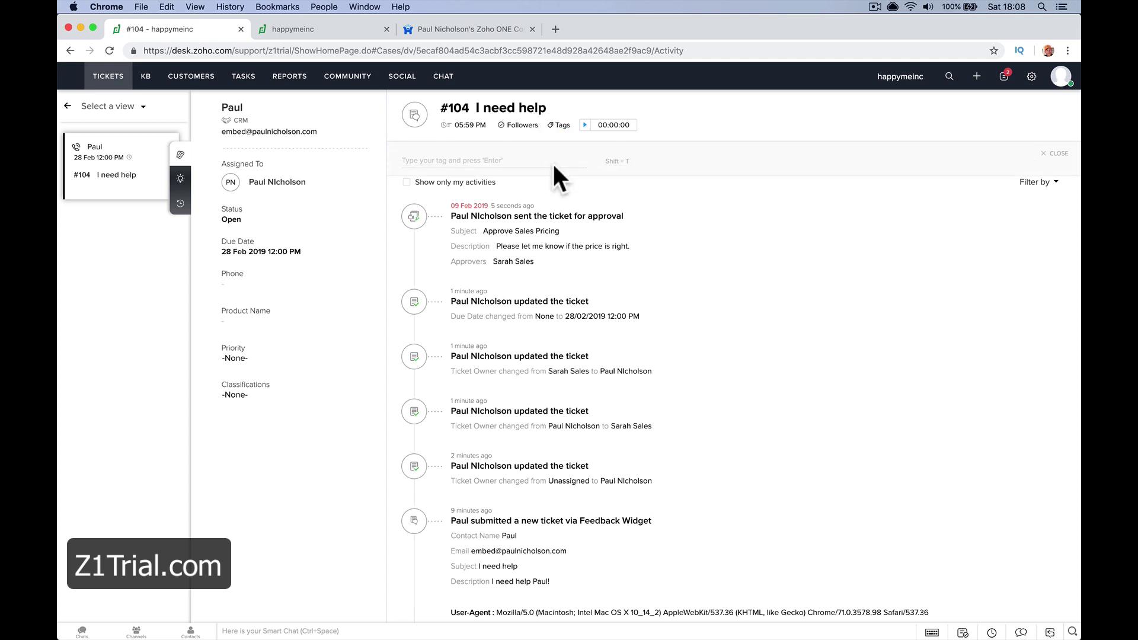
{"action": "type", "text": "CCTV"}
{"action": "key", "text": "Return"}
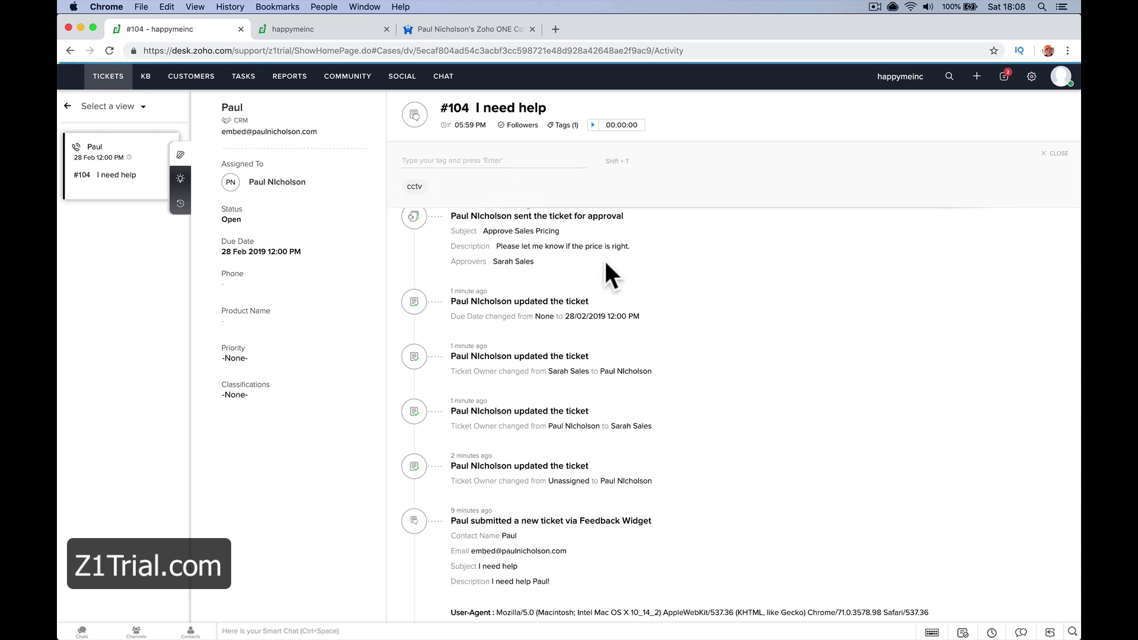
{"action": "key", "text": "Escape"}
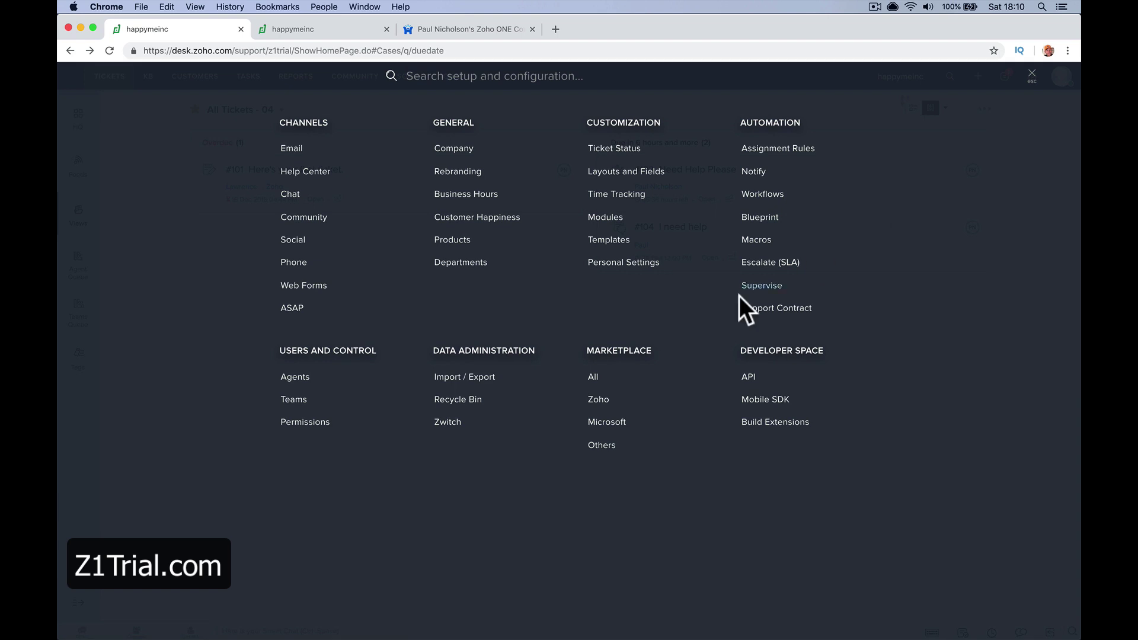
Create the Sales department with the sales agent associated and a 'Sales Department' description
{"action": "left_click", "coordinate": [478, 262]}
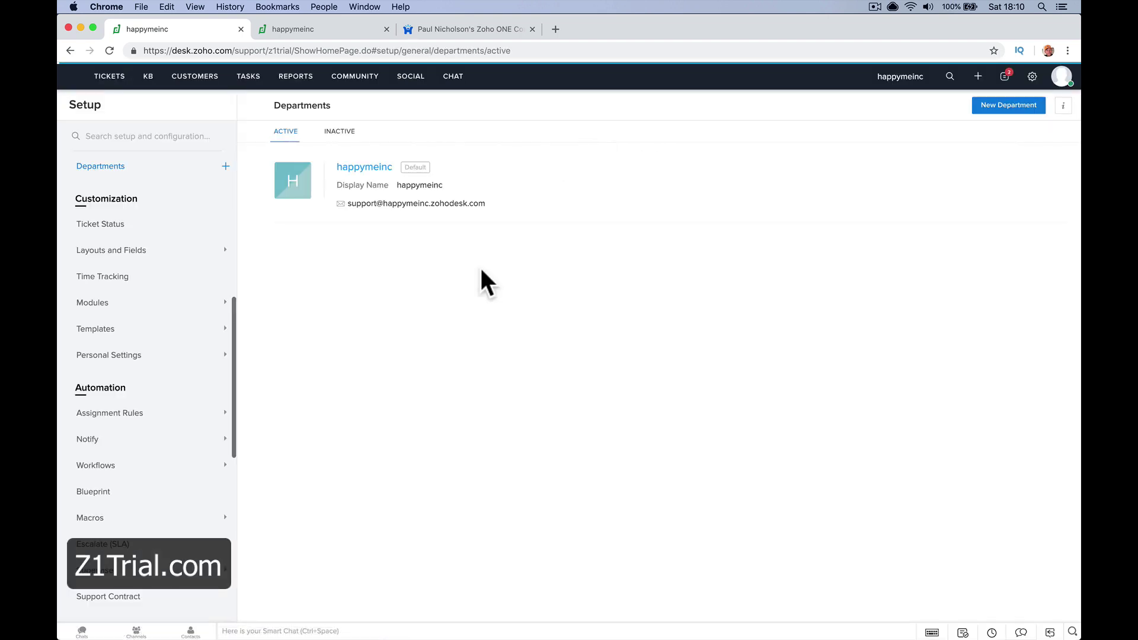
{"action": "left_click", "coordinate": [1001, 107]}
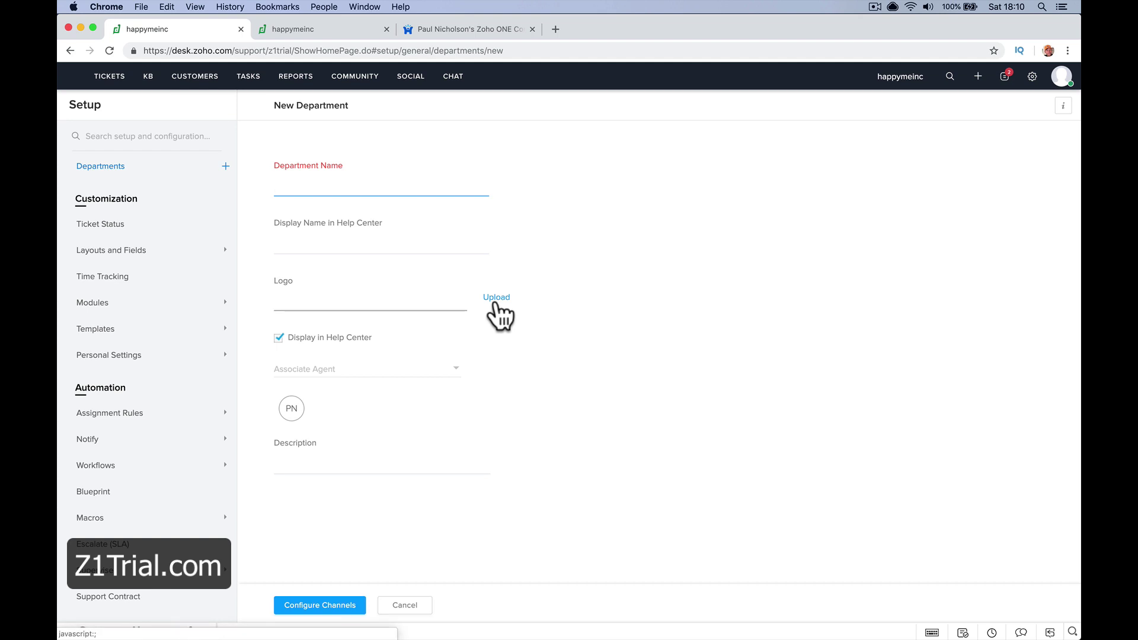
{"action": "type", "text": "Sales"}
{"action": "key", "text": "Tab"}
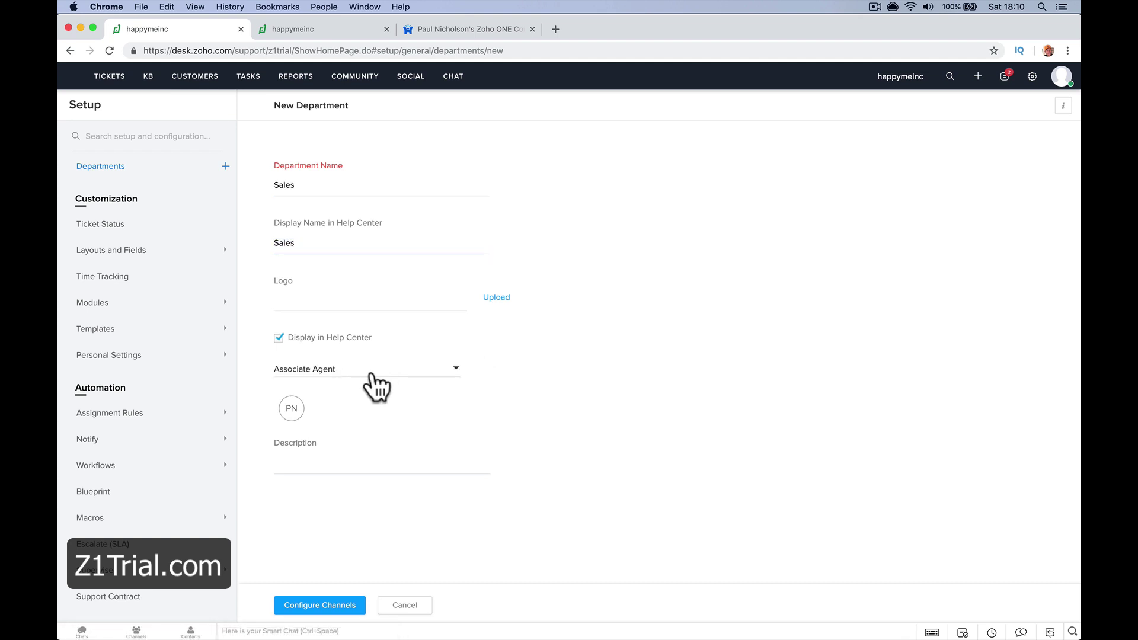
{"action": "left_click", "coordinate": [374, 372]}
{"action": "left_click", "coordinate": [372, 454]}
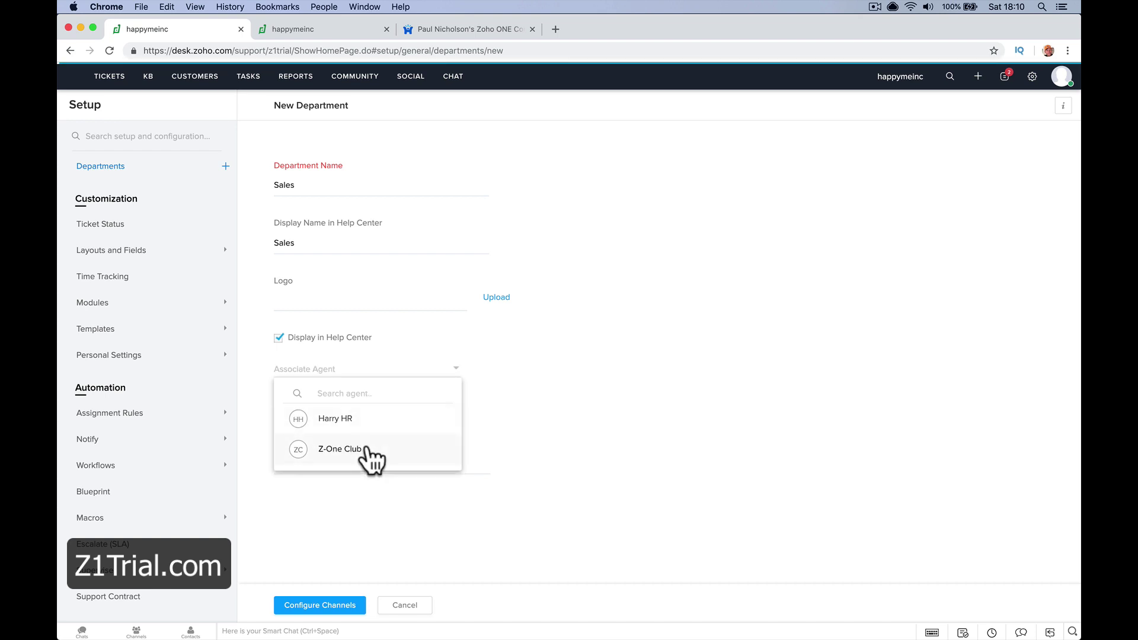
{"action": "left_click", "coordinate": [367, 512]}
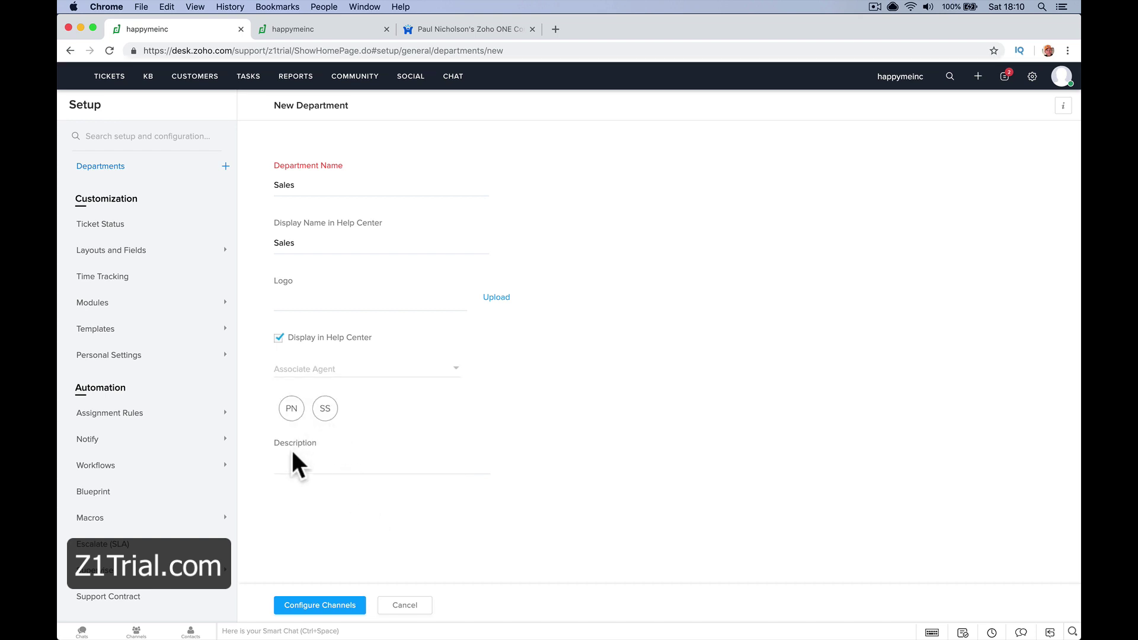
{"action": "left_click", "coordinate": [298, 464]}
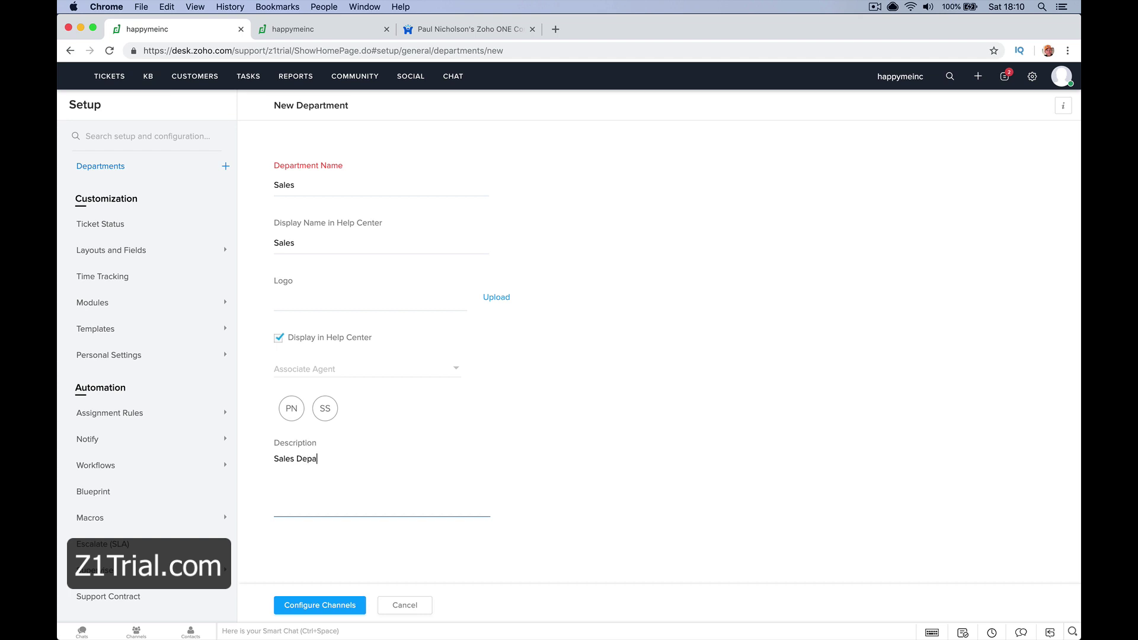
{"action": "left_click", "coordinate": [307, 605]}
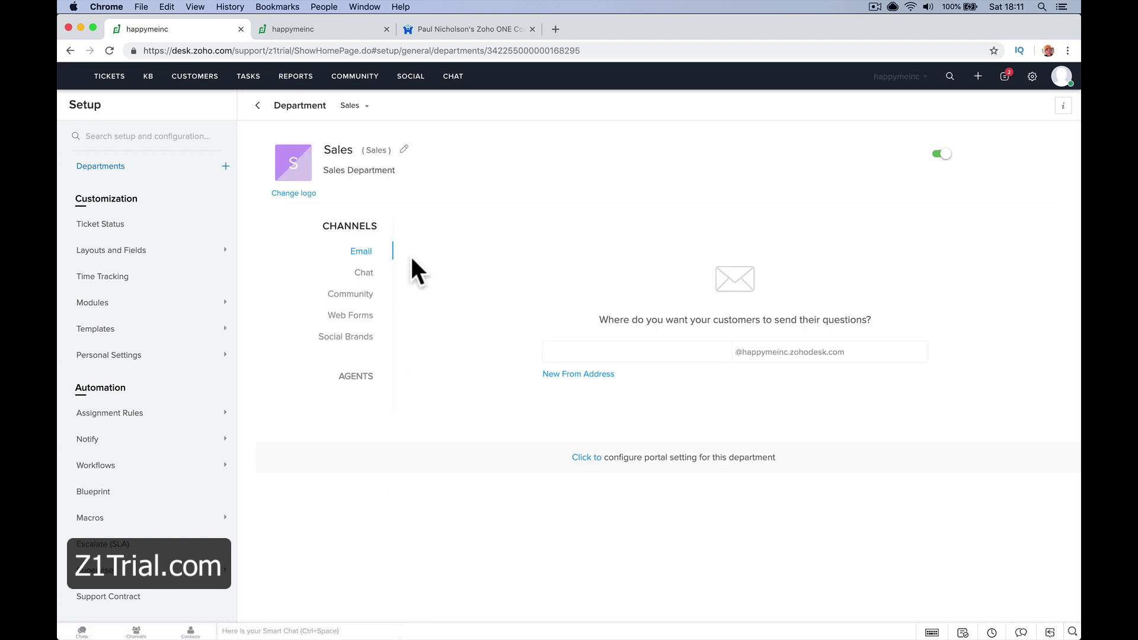
Add a 'sales' support email address to the Sales department
{"action": "left_click", "coordinate": [364, 274]}
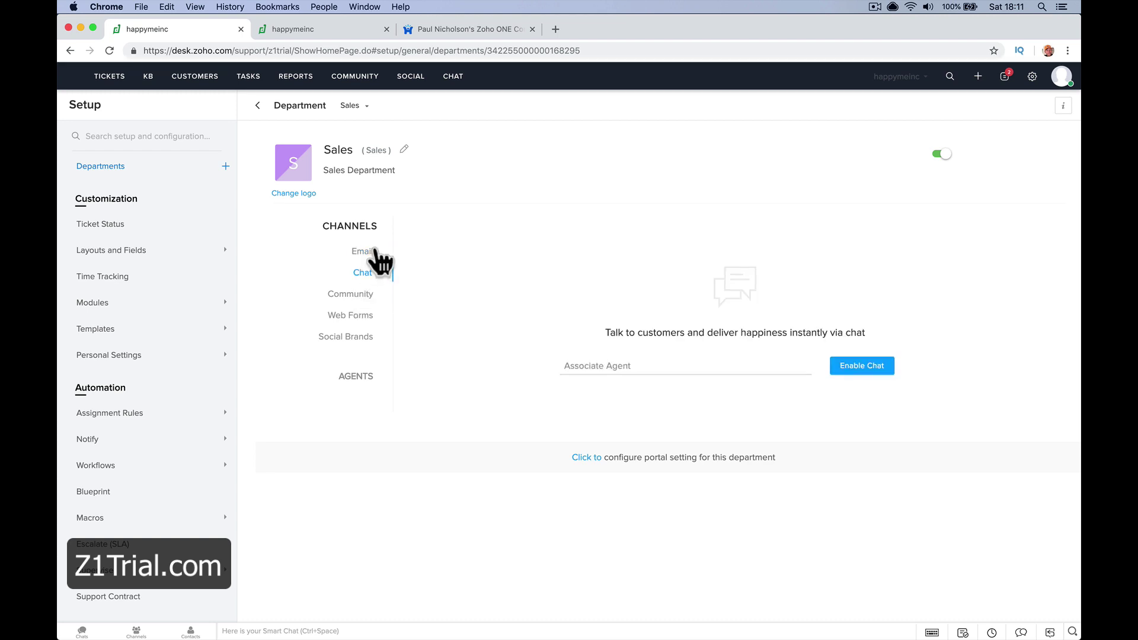
{"action": "left_click", "coordinate": [362, 254]}
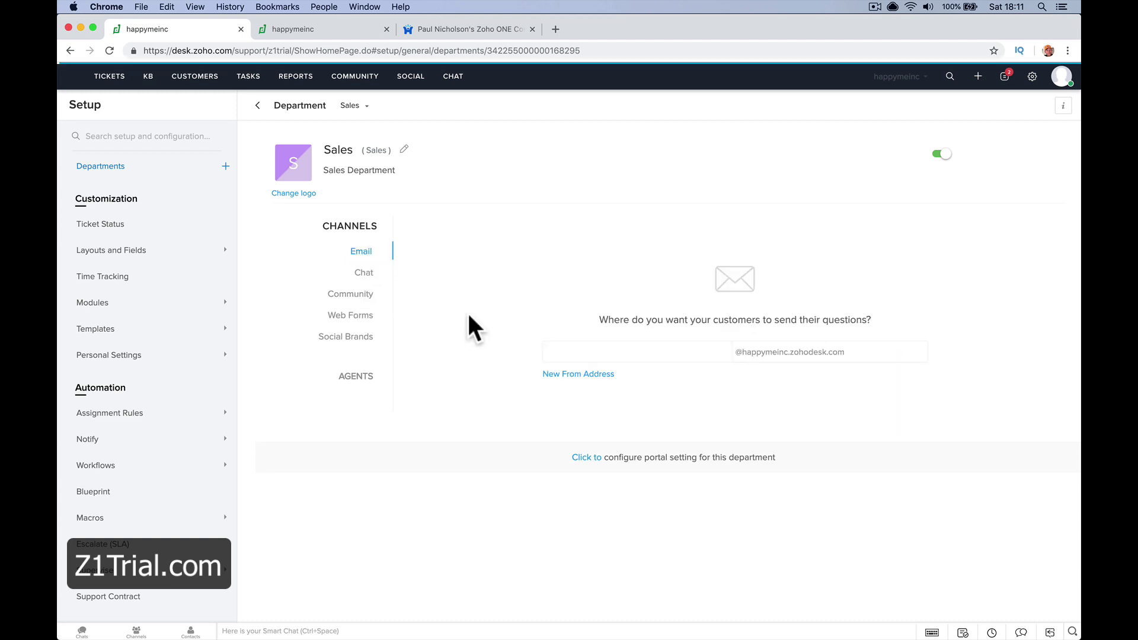
{"action": "left_click", "coordinate": [595, 347]}
{"action": "type", "text": "sales"}
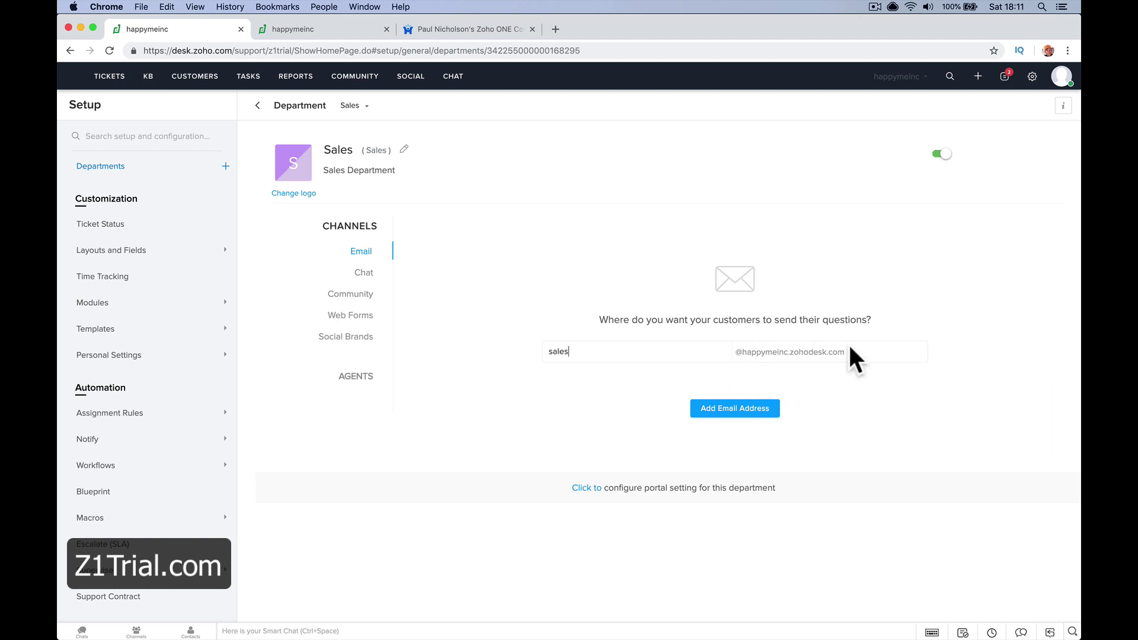
{"action": "left_click", "coordinate": [738, 408]}
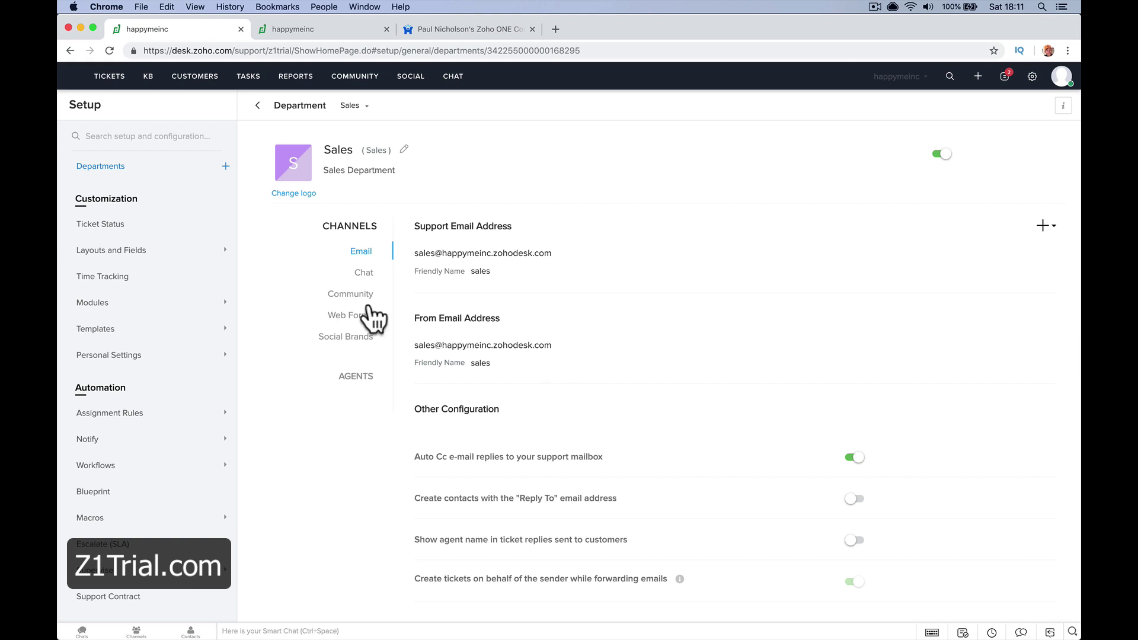
Enable chat for Sales with the sales agent, then return to the departments list
{"action": "left_click", "coordinate": [364, 274]}
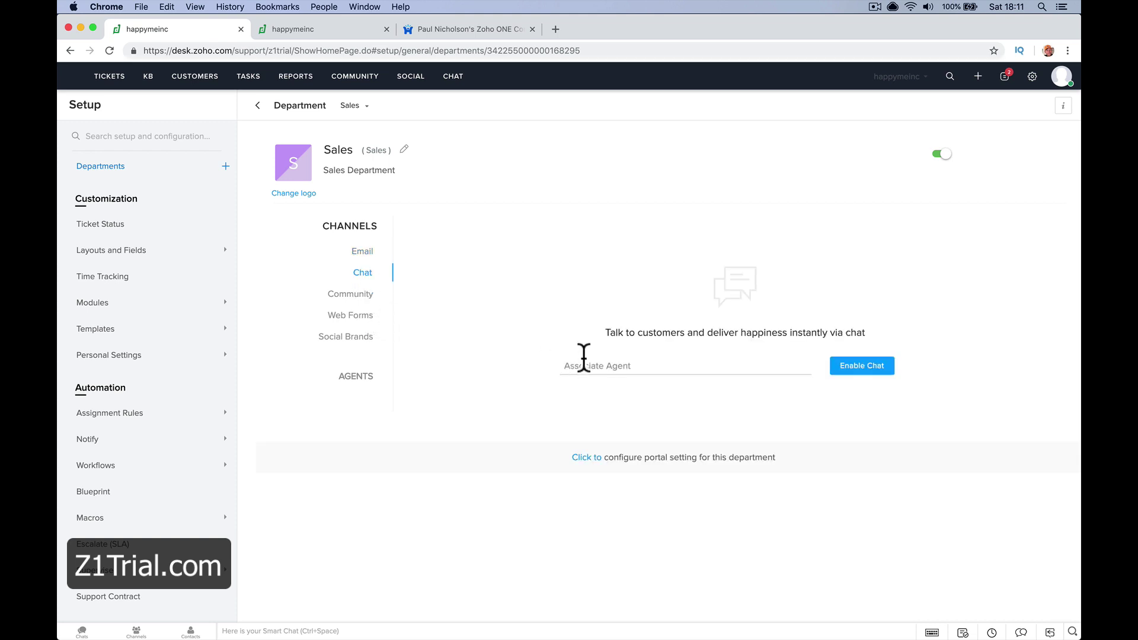
{"action": "left_click", "coordinate": [598, 366]}
{"action": "left_click", "coordinate": [594, 386]}
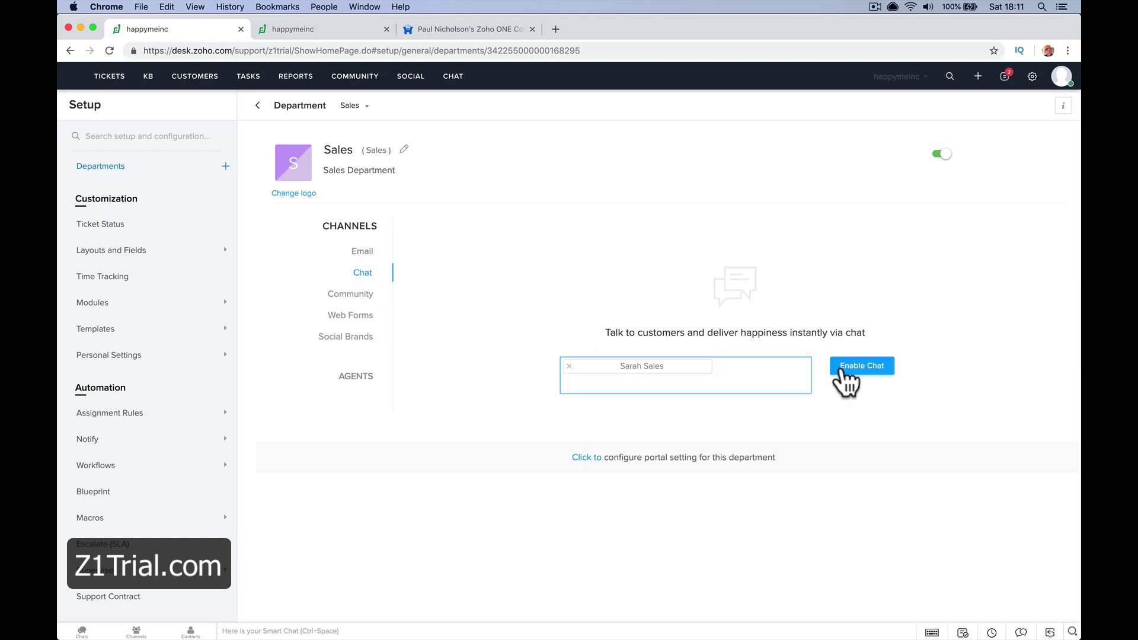
{"action": "left_click", "coordinate": [383, 299]}
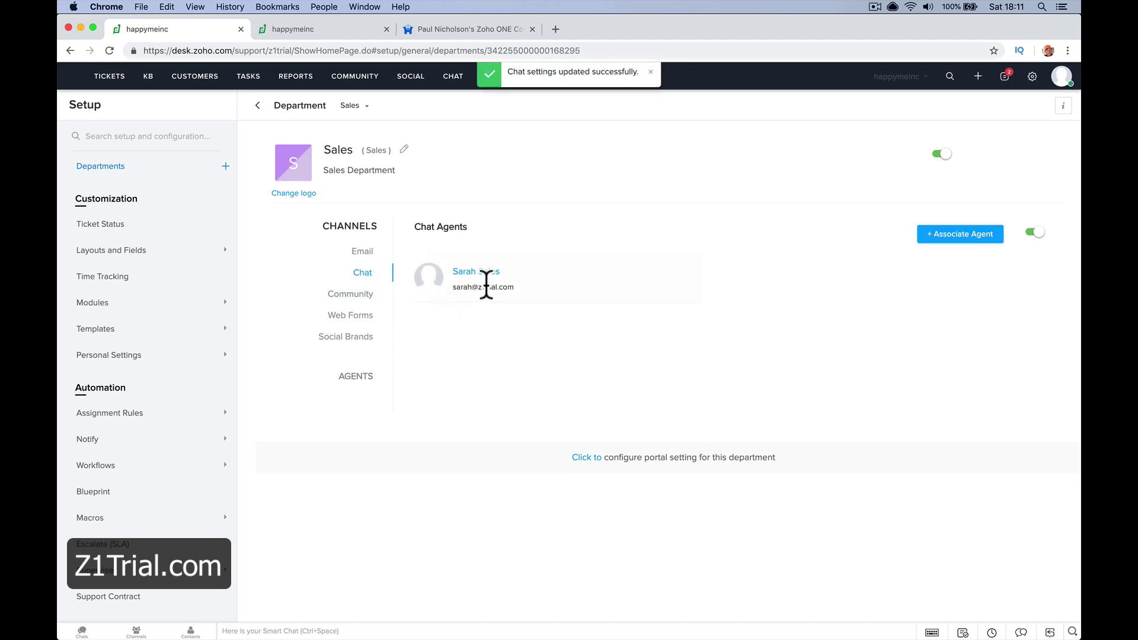
{"action": "left_click", "coordinate": [367, 315]}
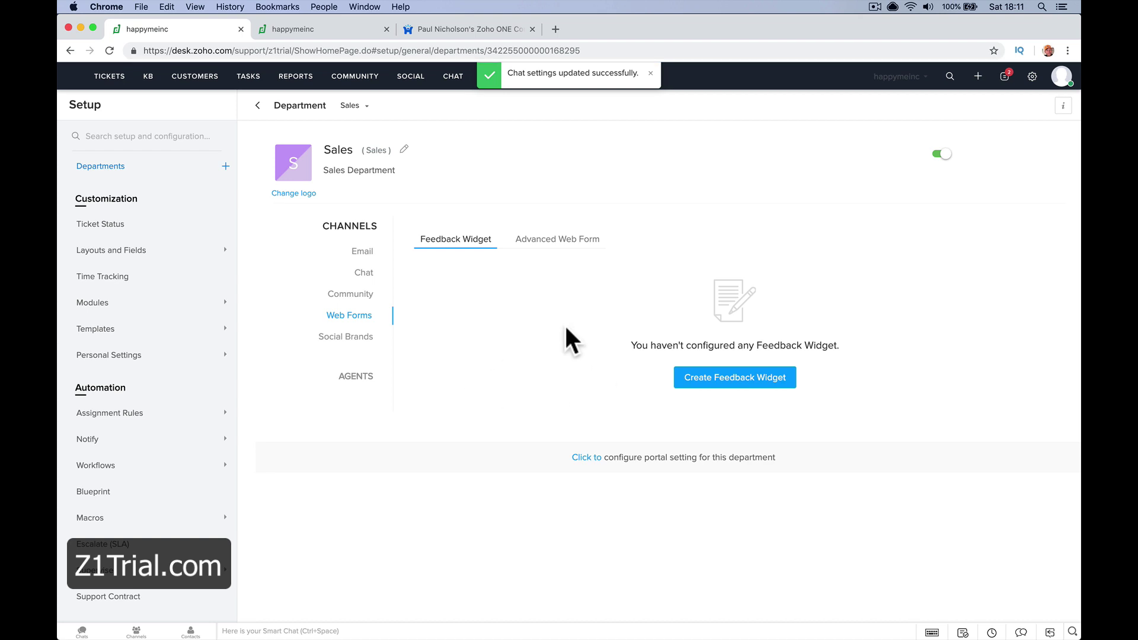
{"action": "left_click", "coordinate": [385, 338]}
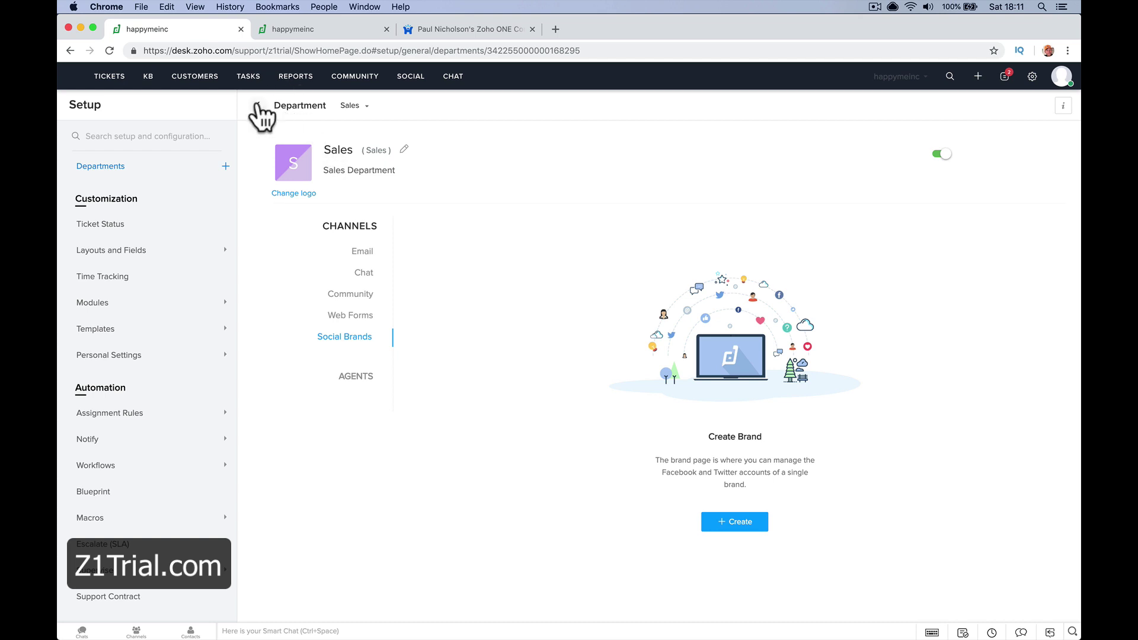
{"action": "left_click", "coordinate": [257, 106]}
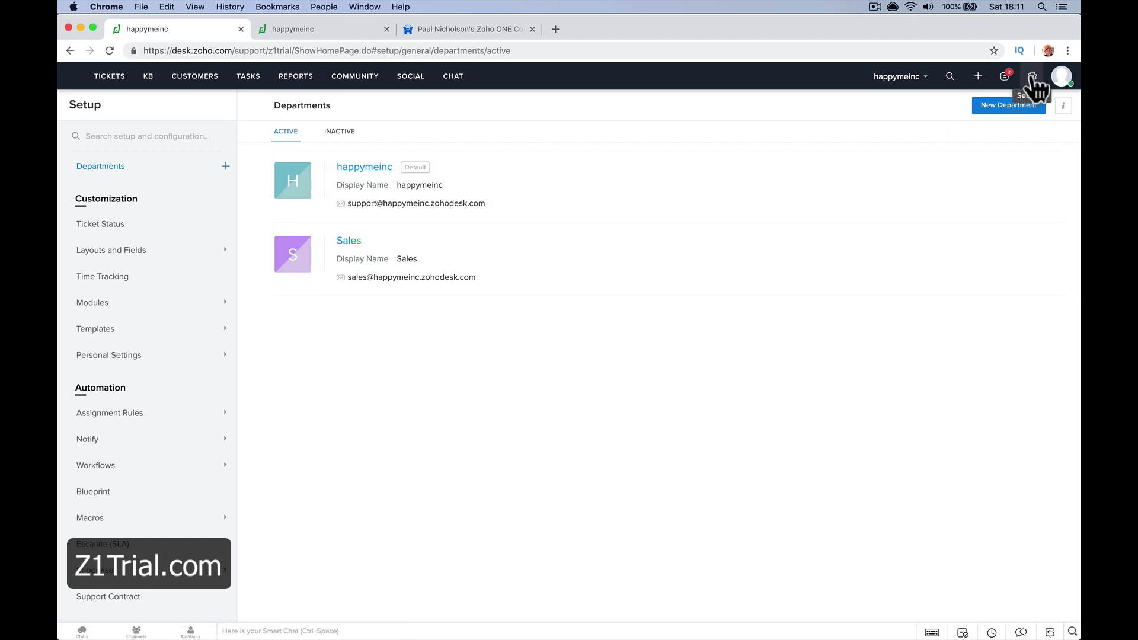
Start a new product named 'CCTV System' with product code CCTV1
{"action": "left_click", "coordinate": [1032, 76]}
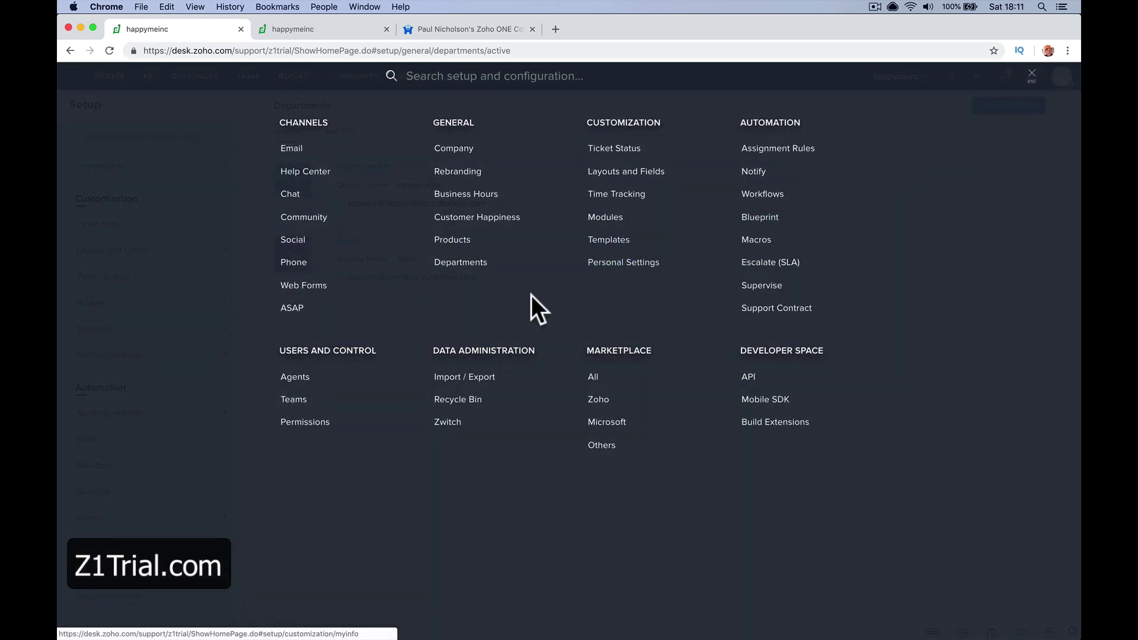
{"action": "left_click", "coordinate": [461, 240]}
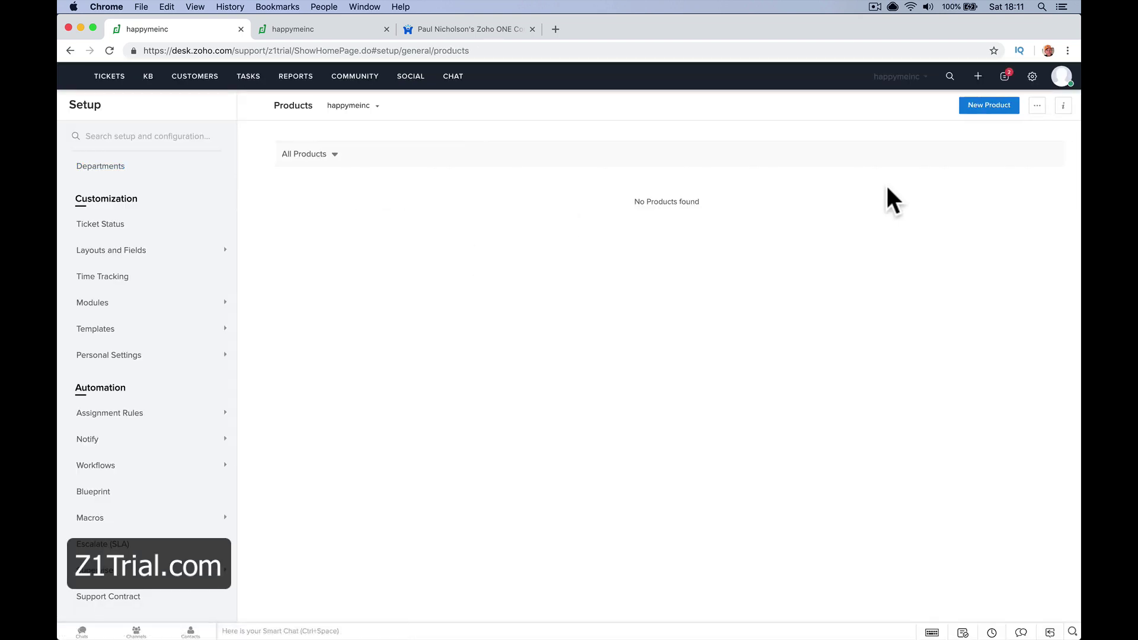
{"action": "left_click", "coordinate": [970, 108]}
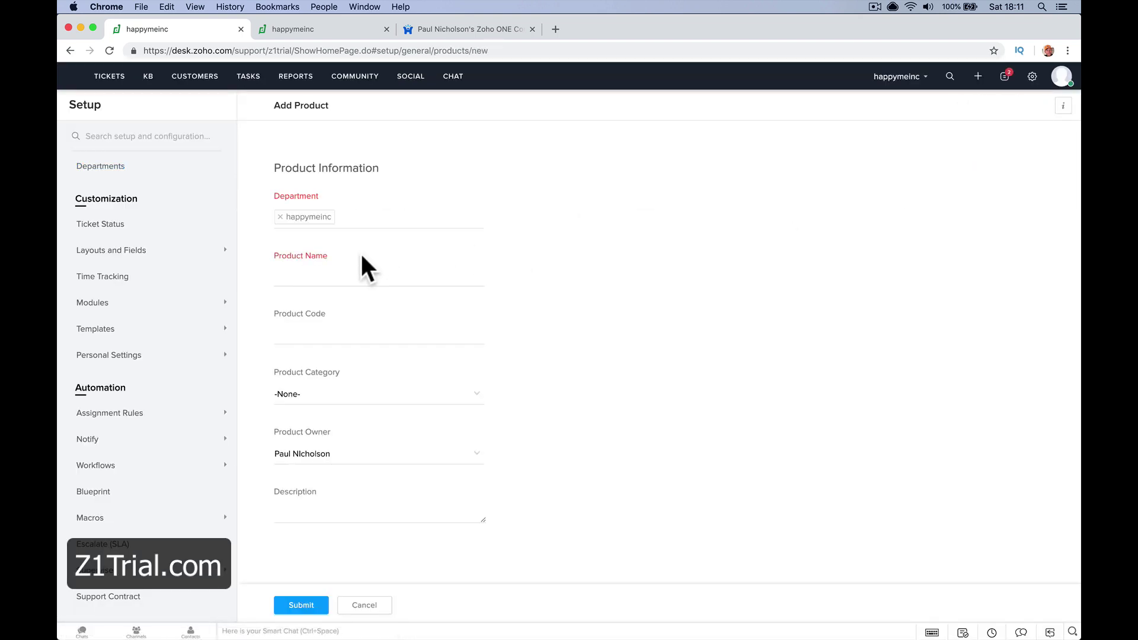
{"action": "left_click", "coordinate": [339, 275]}
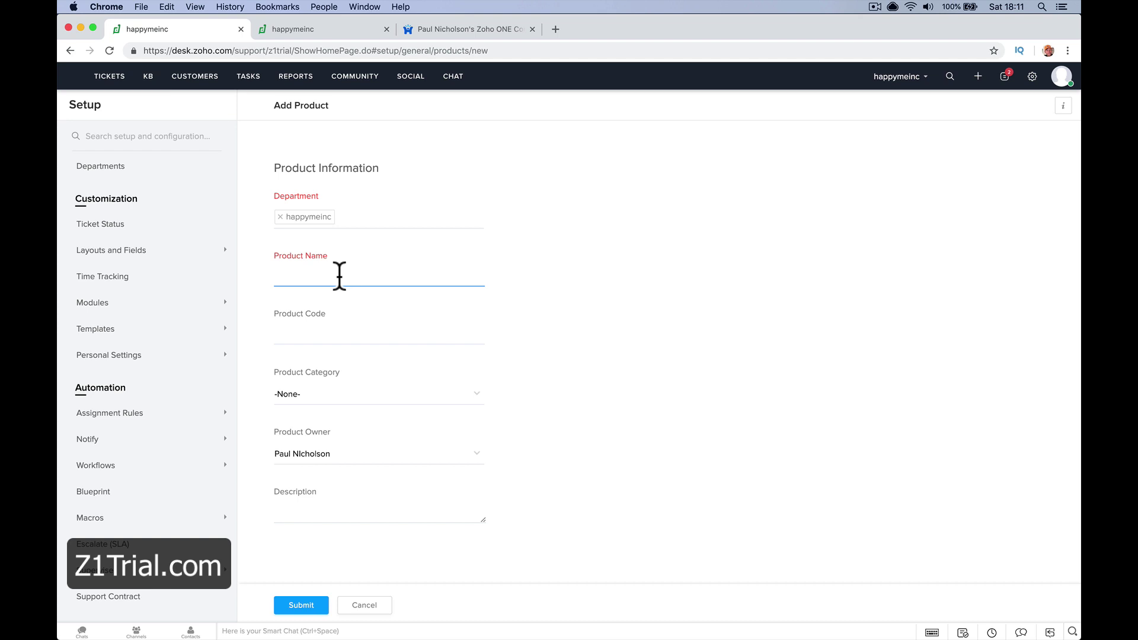
{"action": "type", "text": "CCTV System"}
{"action": "key", "text": "Tab"}
{"action": "type", "text": "CCTV1"}
{"action": "key", "text": "Tab"}
Give the product category Hardware and description 'CCTV', then submit it
{"action": "left_click", "coordinate": [362, 396]}
{"action": "left_click", "coordinate": [359, 428]}
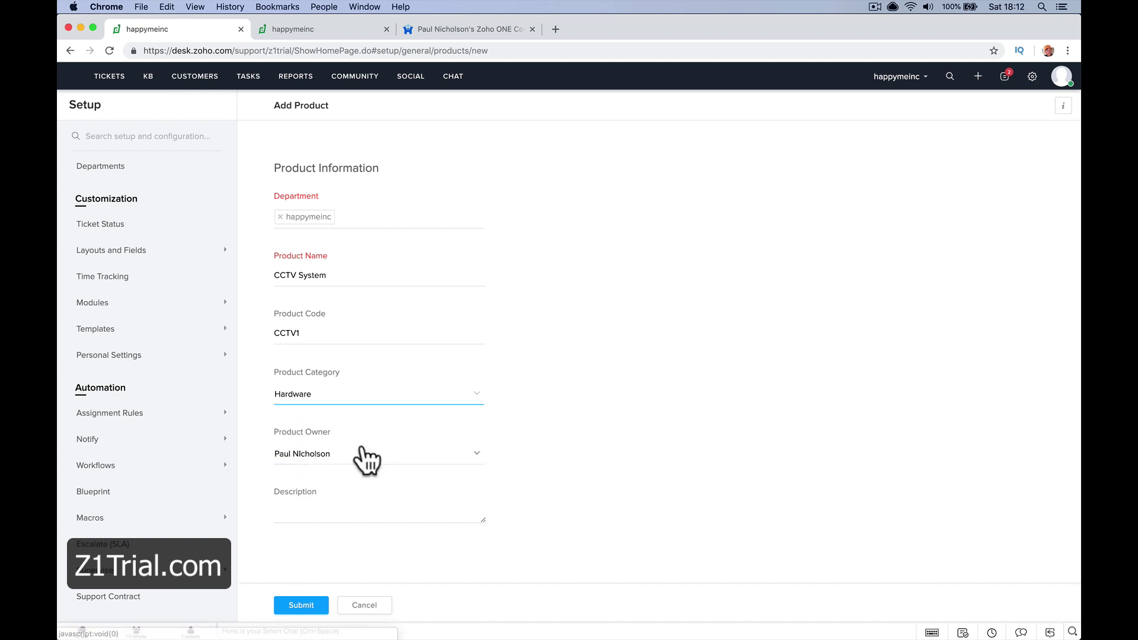
{"action": "left_click", "coordinate": [346, 510]}
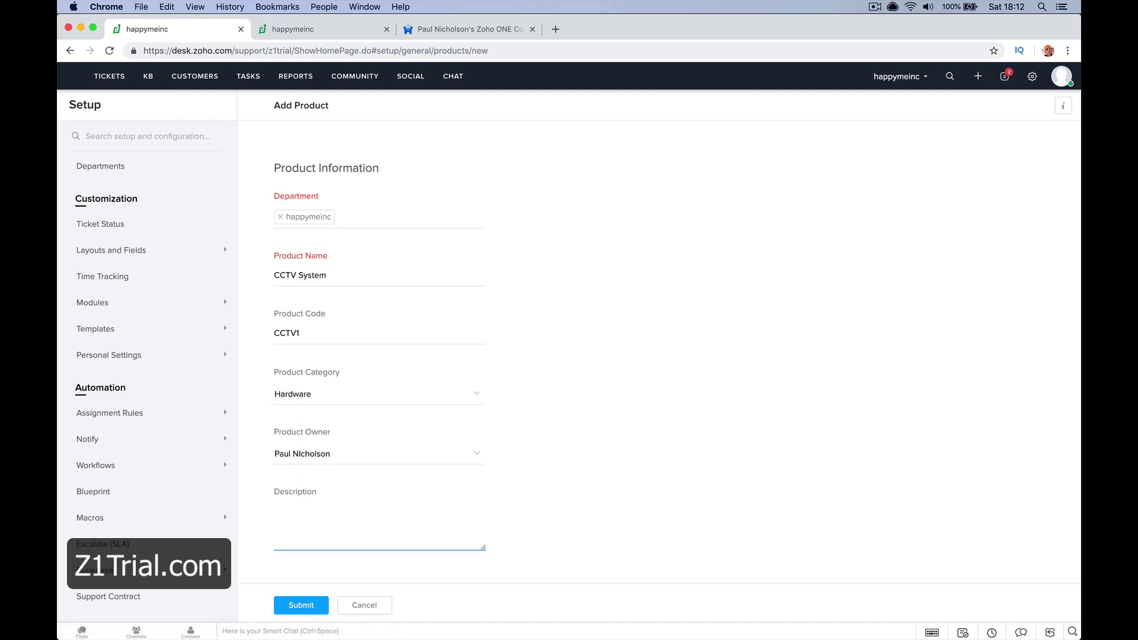
{"action": "type", "text": "CCT"}
{"action": "key", "text": "BackSpace"}
{"action": "key", "text": "BackSpace"}
{"action": "key", "text": "BackSpace"}
{"action": "type", "text": "CCTV"}
{"action": "left_click", "coordinate": [294, 610]}
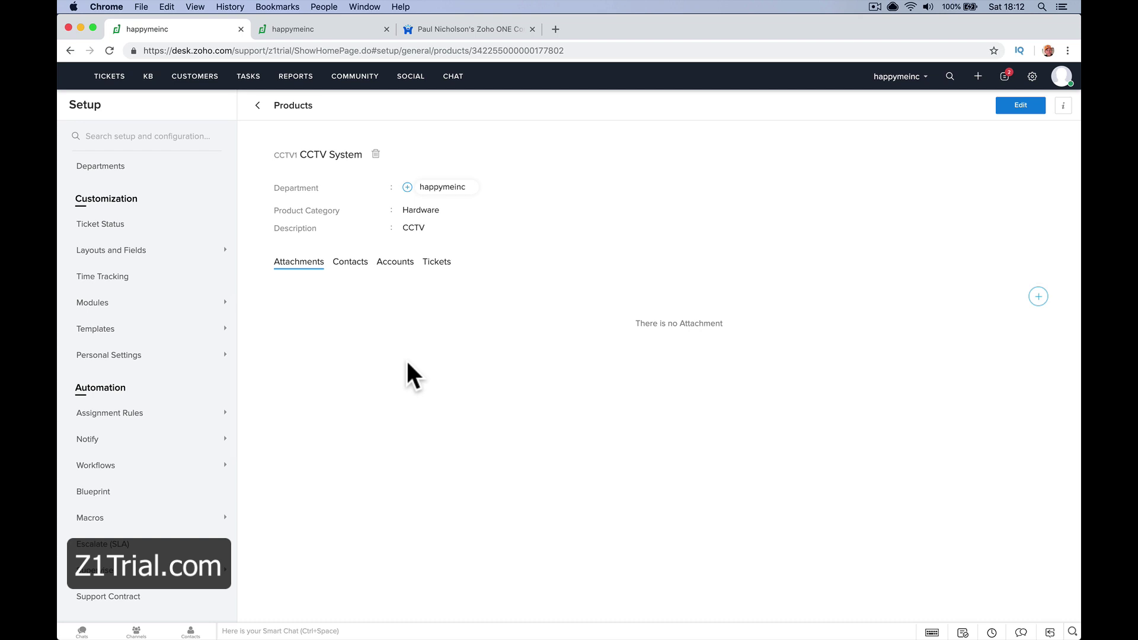
Look at the Blueprint setup page under Automation, then show the list of agents
{"action": "left_click", "coordinate": [181, 467]}
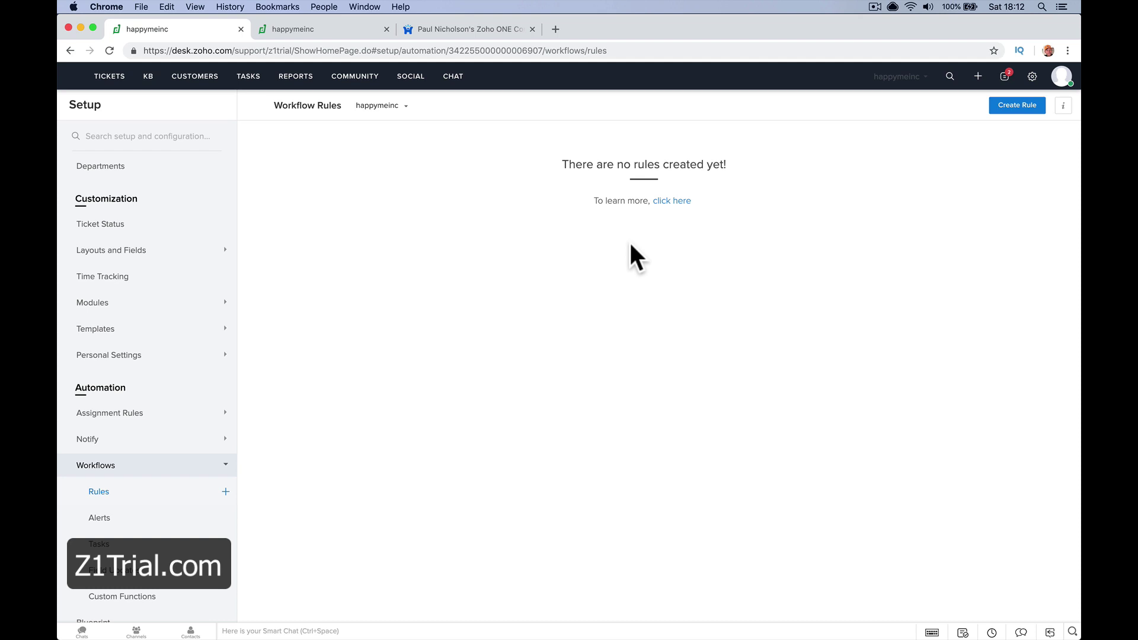
{"action": "scroll", "coordinate": [151, 557], "scroll_direction": "down", "scroll_amount": 3}
{"action": "left_click", "coordinate": [156, 554]}
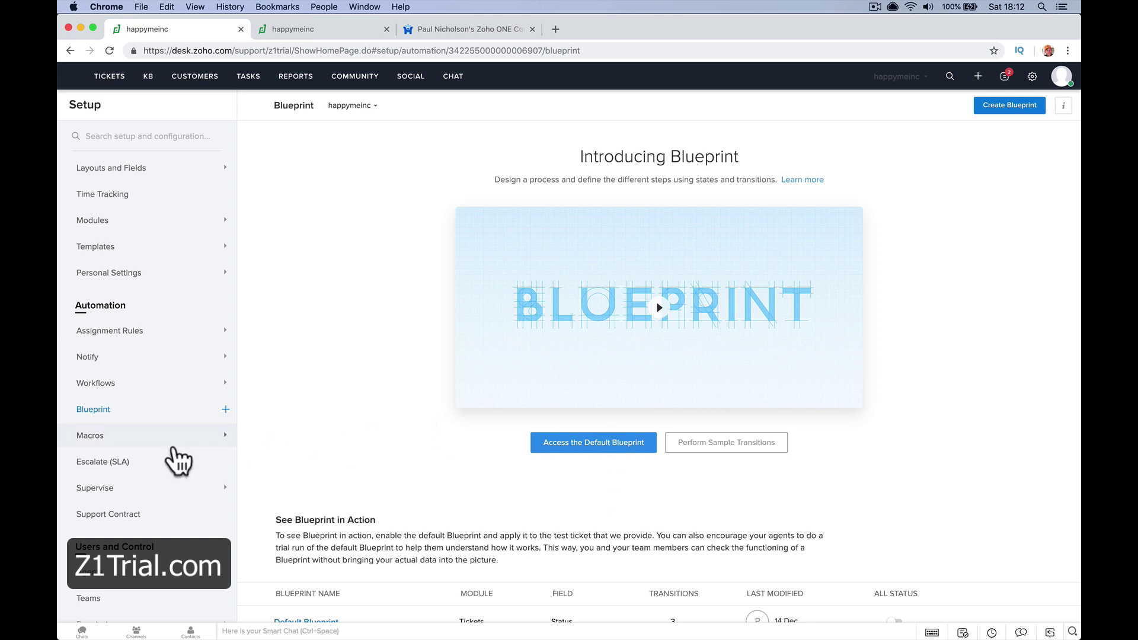
{"action": "left_click", "coordinate": [140, 572]}
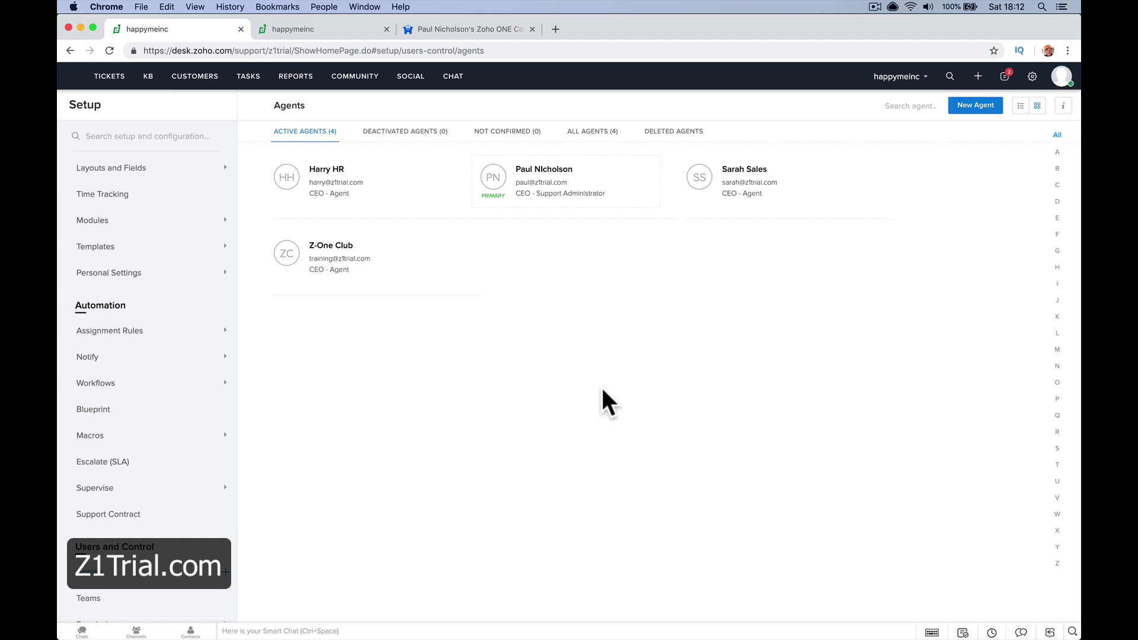
In Organize Modules, drag Tickets and drop it back at the top
{"action": "scroll", "coordinate": [139, 278], "scroll_direction": "up", "scroll_amount": 2}
{"action": "left_click", "coordinate": [135, 259]}
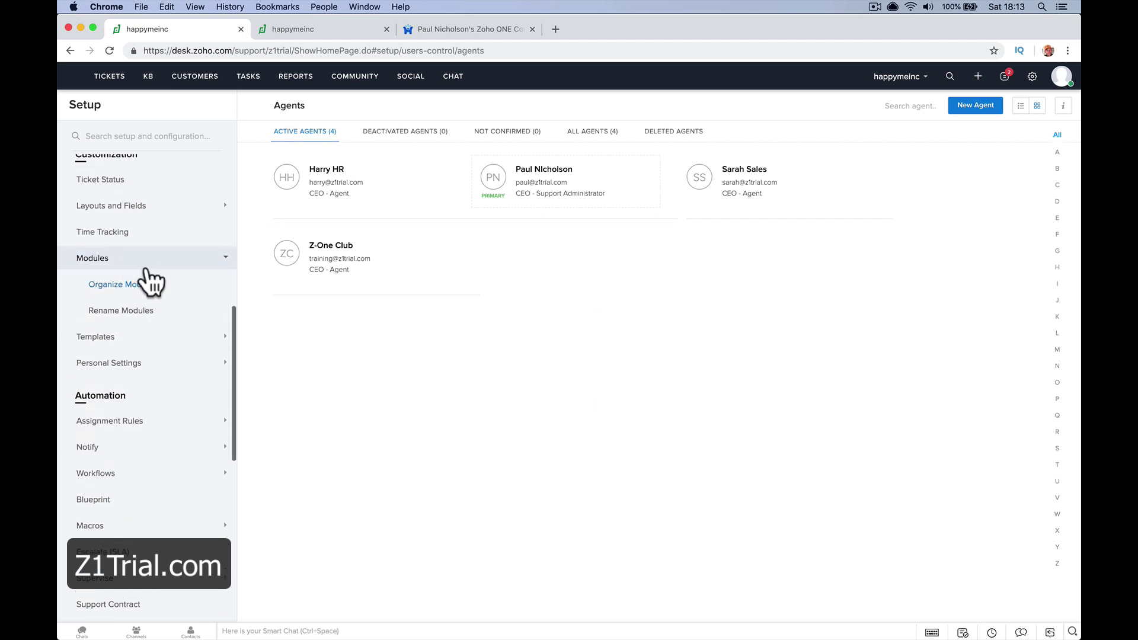
{"action": "left_click", "coordinate": [158, 286]}
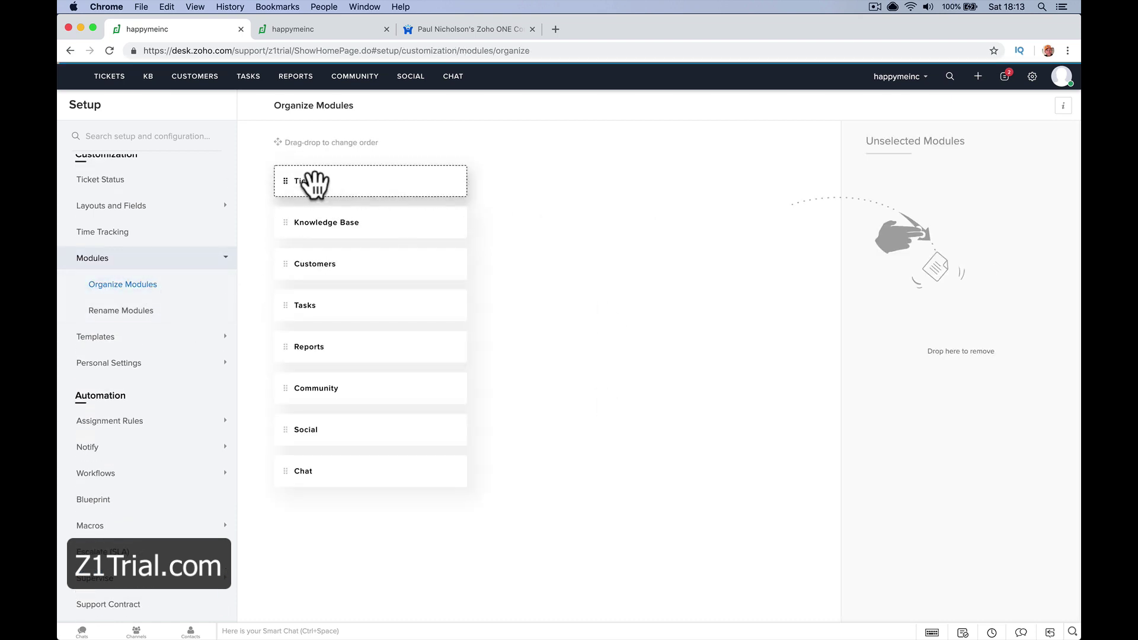
{"action": "left_click_drag", "start_coordinate": [284, 197], "coordinate": [291, 189]}
Review the Contracts module name without renaming it, then show the Tickets layout
{"action": "scroll", "coordinate": [196, 372], "scroll_direction": "up", "scroll_amount": 1}
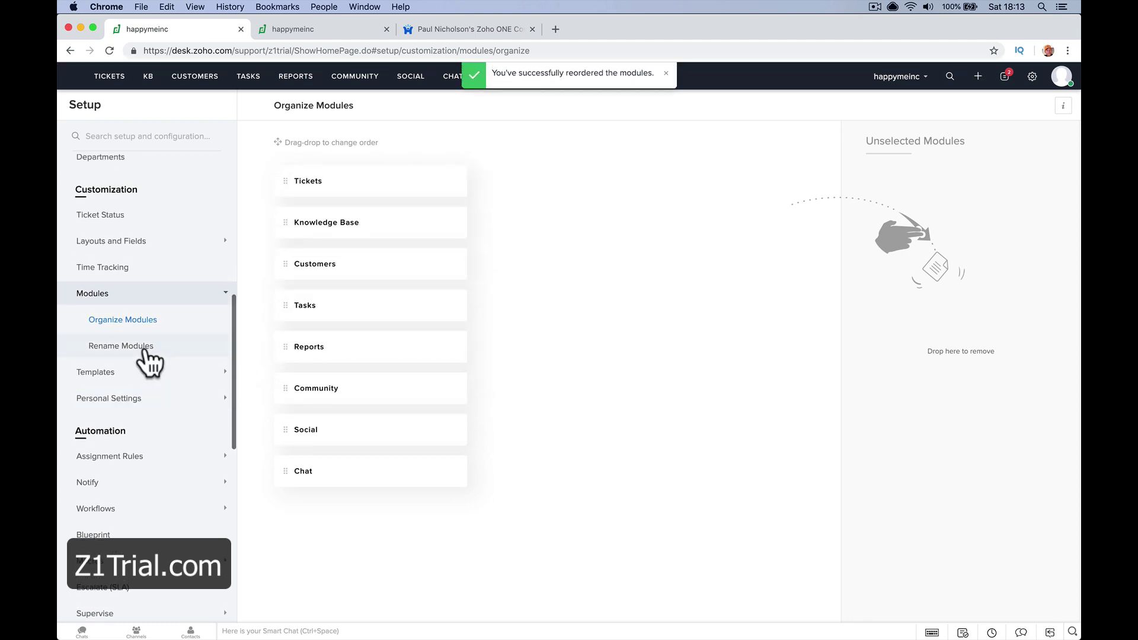
{"action": "left_click", "coordinate": [143, 347]}
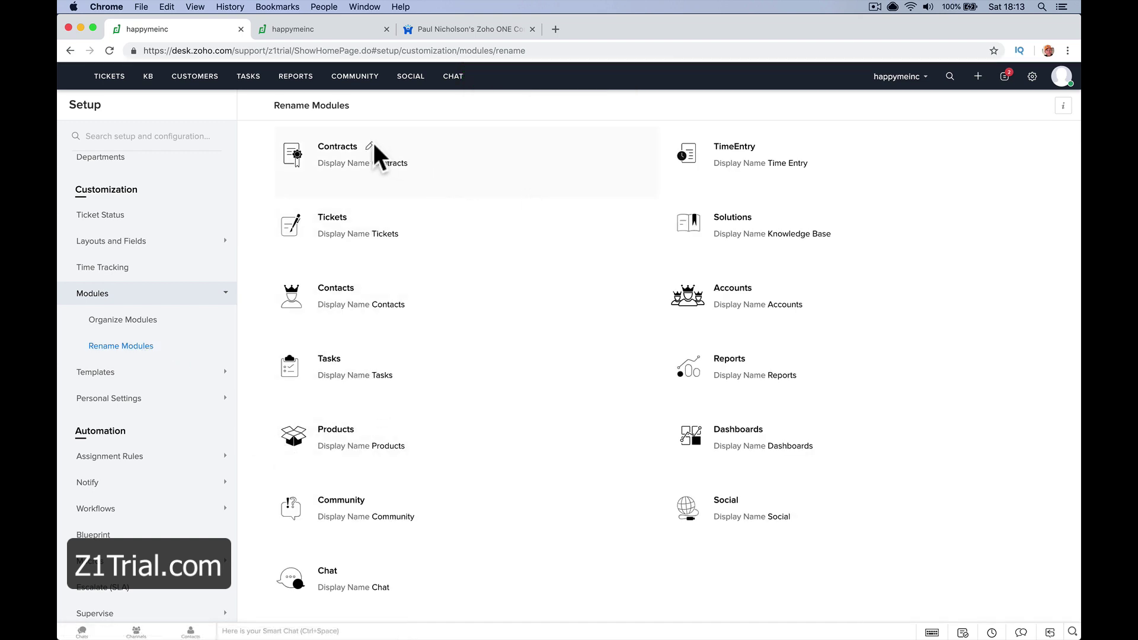
{"action": "left_click", "coordinate": [369, 146]}
{"action": "left_click", "coordinate": [473, 148]}
{"action": "double_click", "coordinate": [473, 148]}
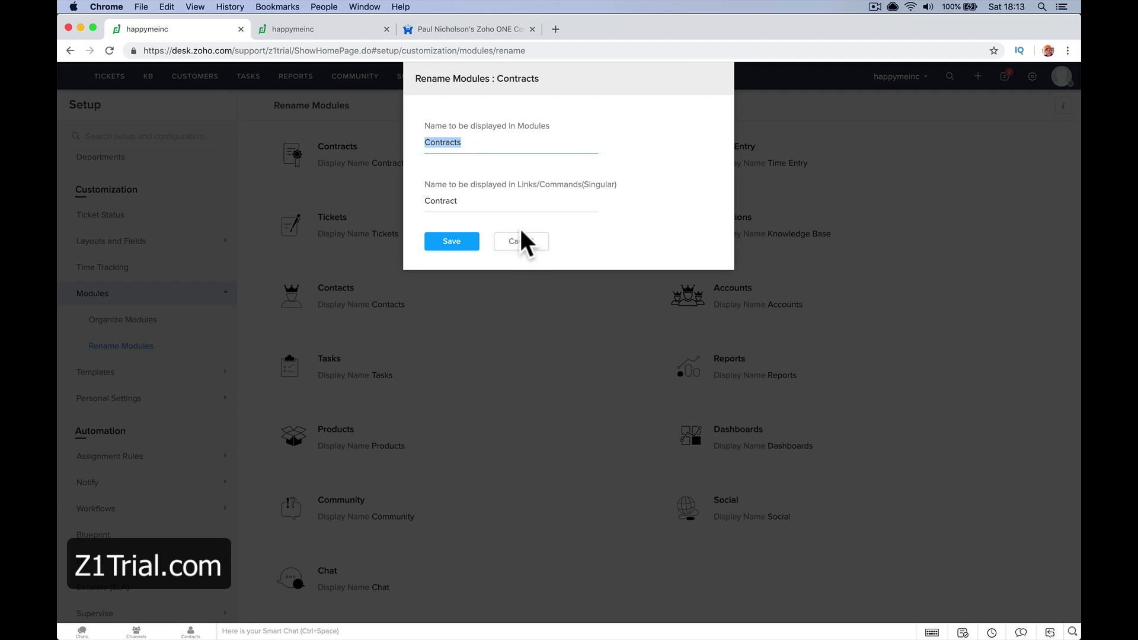
{"action": "left_click", "coordinate": [510, 244]}
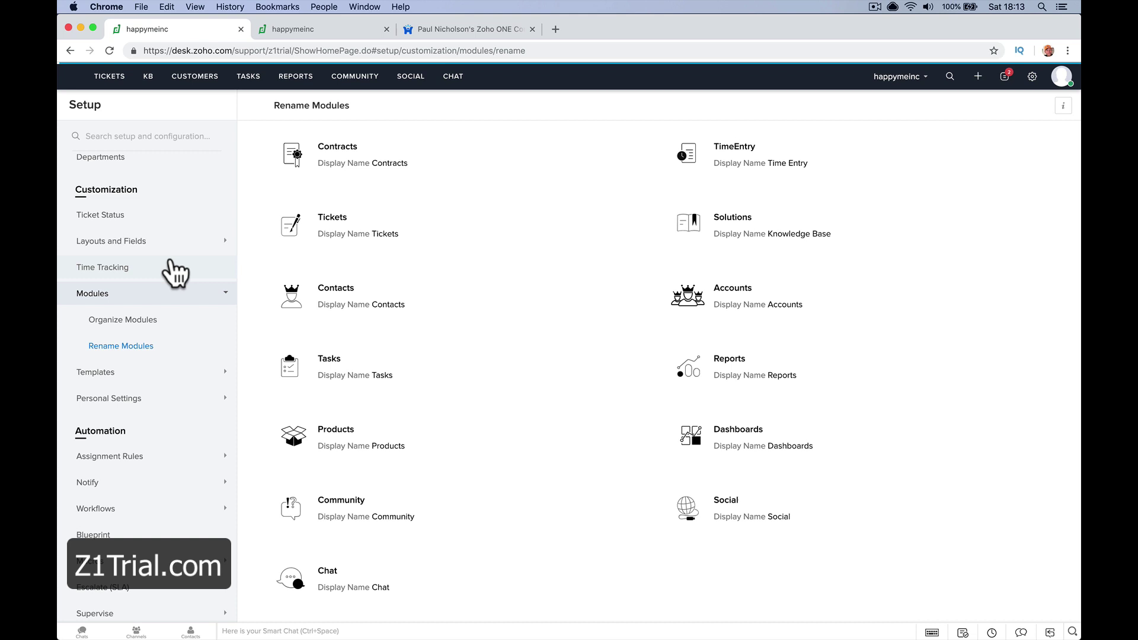
{"action": "left_click", "coordinate": [152, 241]}
{"action": "left_click", "coordinate": [135, 268]}
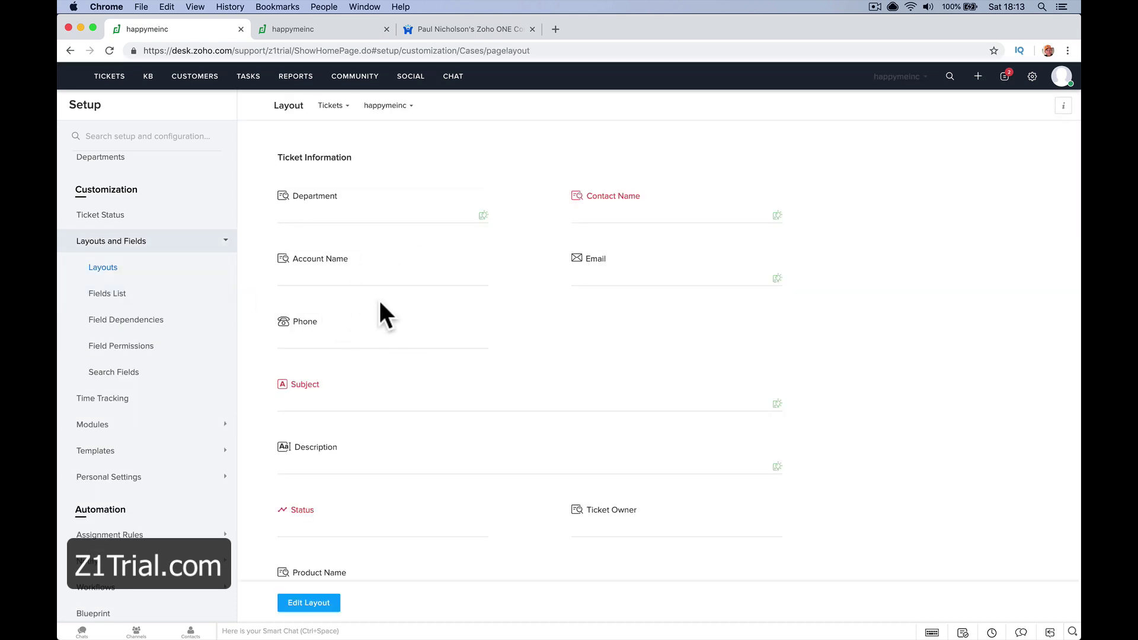
{"action": "scroll", "coordinate": [450, 389], "scroll_direction": "down", "scroll_amount": 5}
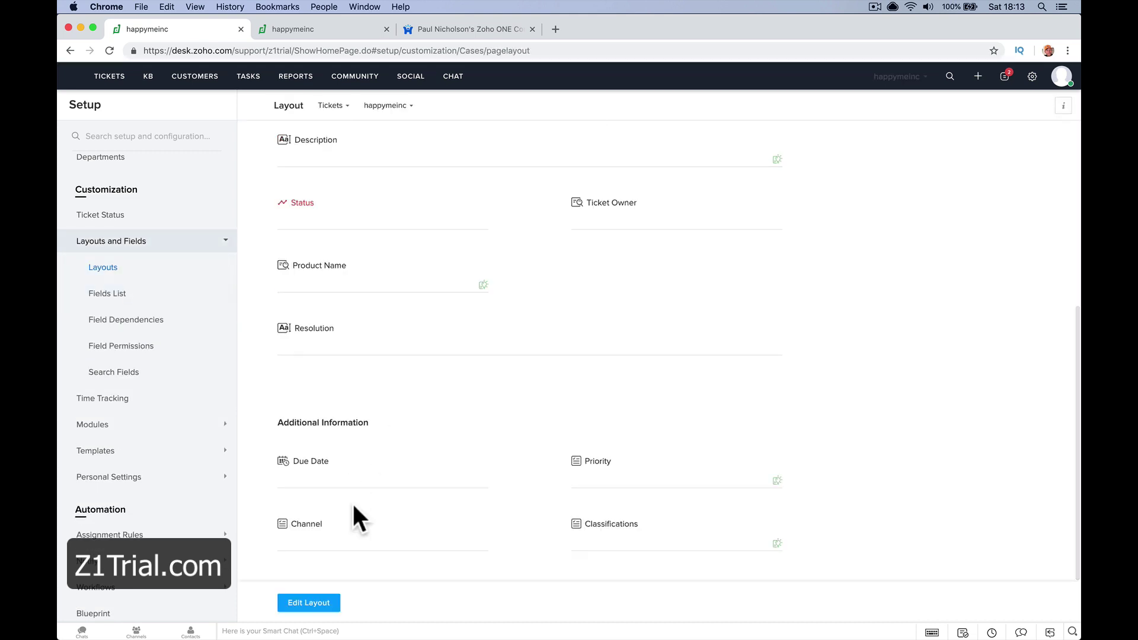
{"action": "scroll", "coordinate": [403, 450], "scroll_direction": "up", "scroll_amount": 5}
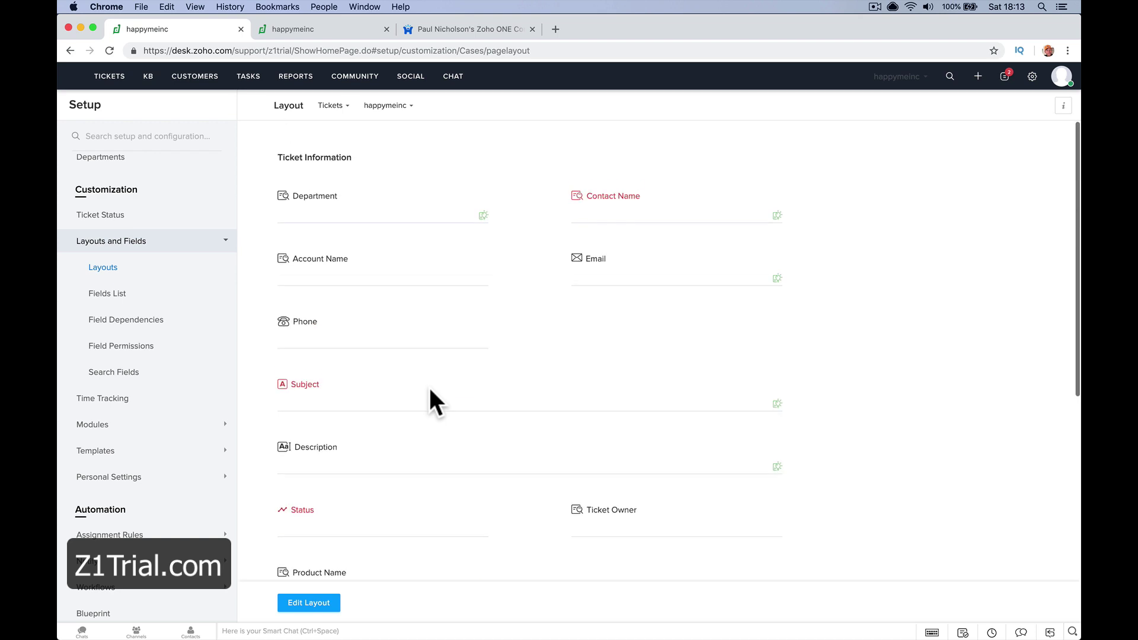
{"action": "left_click", "coordinate": [328, 608]}
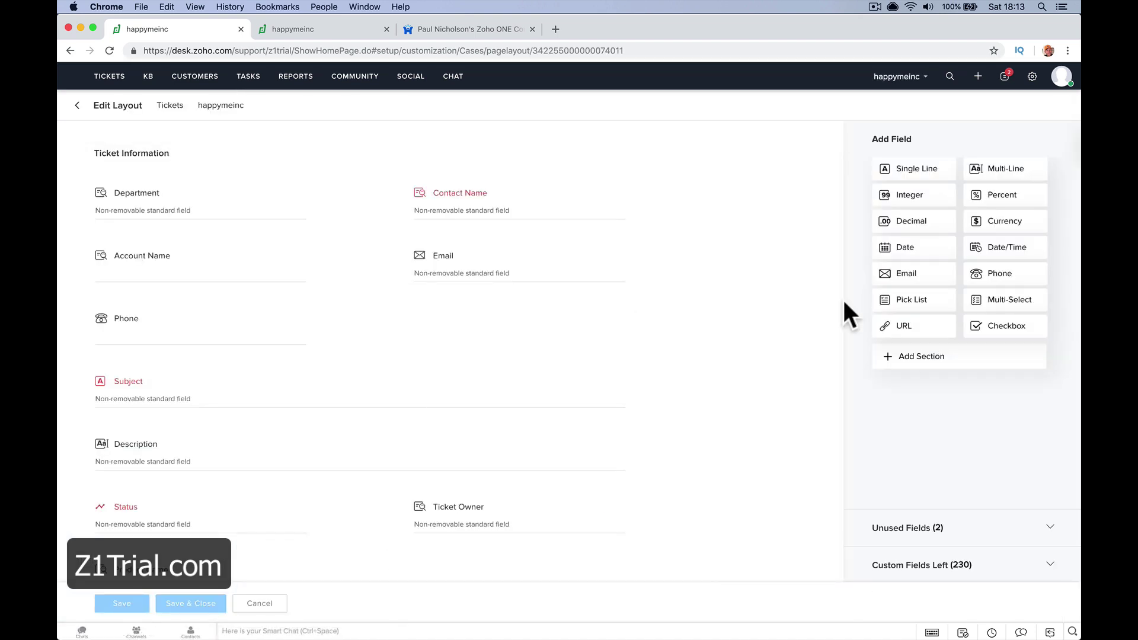
{"action": "left_click_drag", "start_coordinate": [894, 275], "coordinate": [432, 314]}
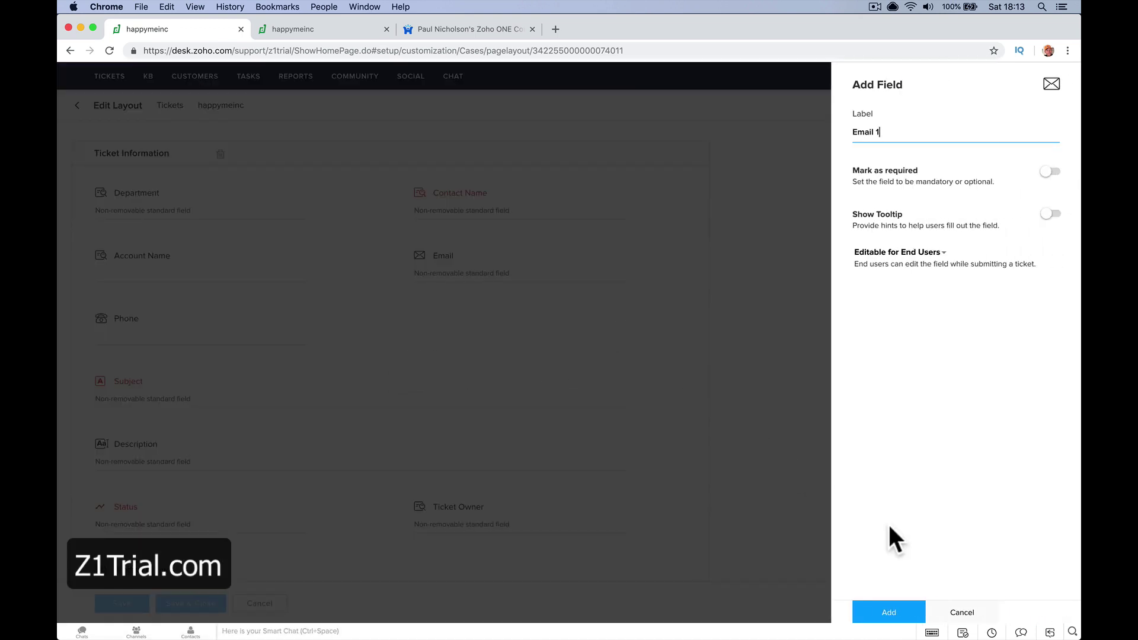
{"action": "left_click", "coordinate": [965, 614]}
{"action": "left_click", "coordinate": [271, 604]}
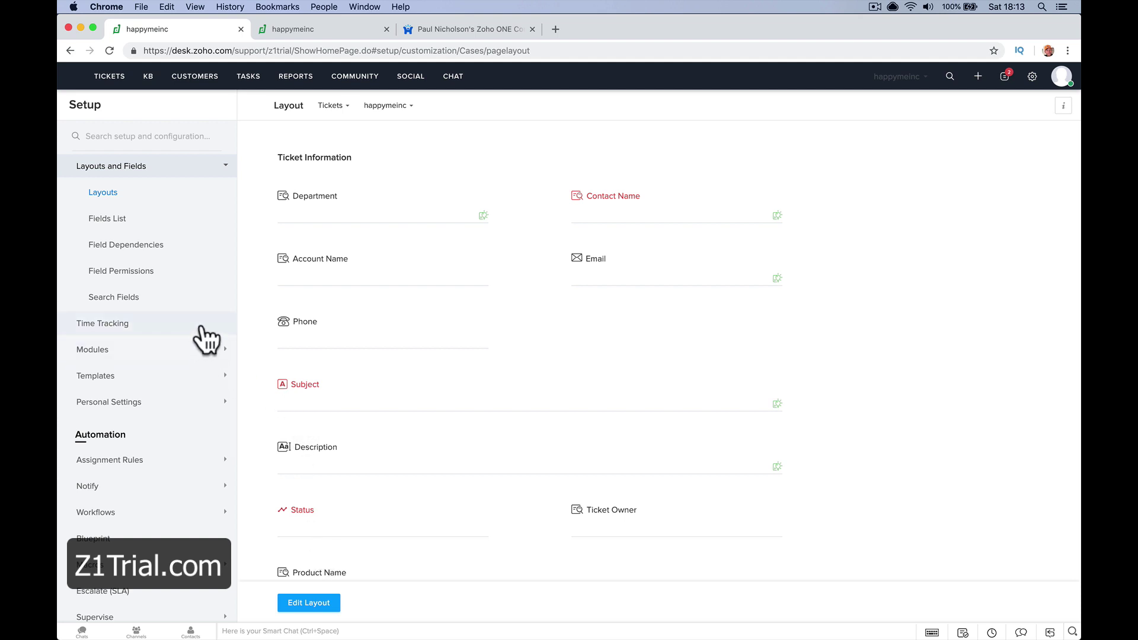
{"action": "scroll", "coordinate": [227, 301], "scroll_direction": "up", "scroll_amount": 5}
Check the General > Company settings and the Rebranding logo page
{"action": "scroll", "coordinate": [227, 301], "scroll_direction": "up", "scroll_amount": 4}
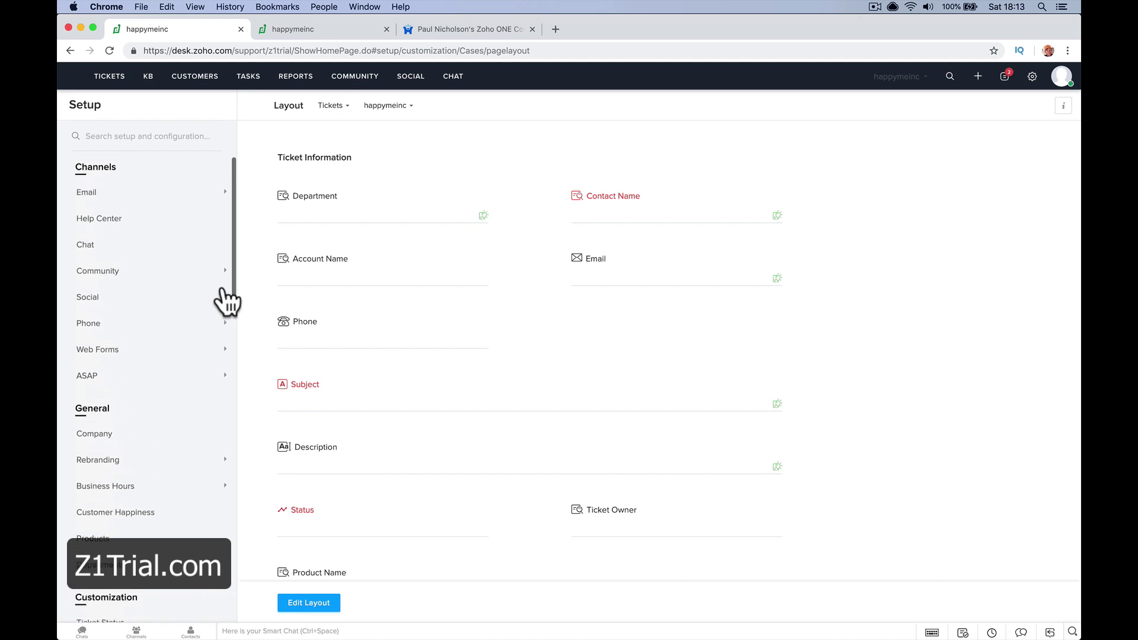
{"action": "left_click", "coordinate": [170, 445]}
{"action": "left_click", "coordinate": [171, 468]}
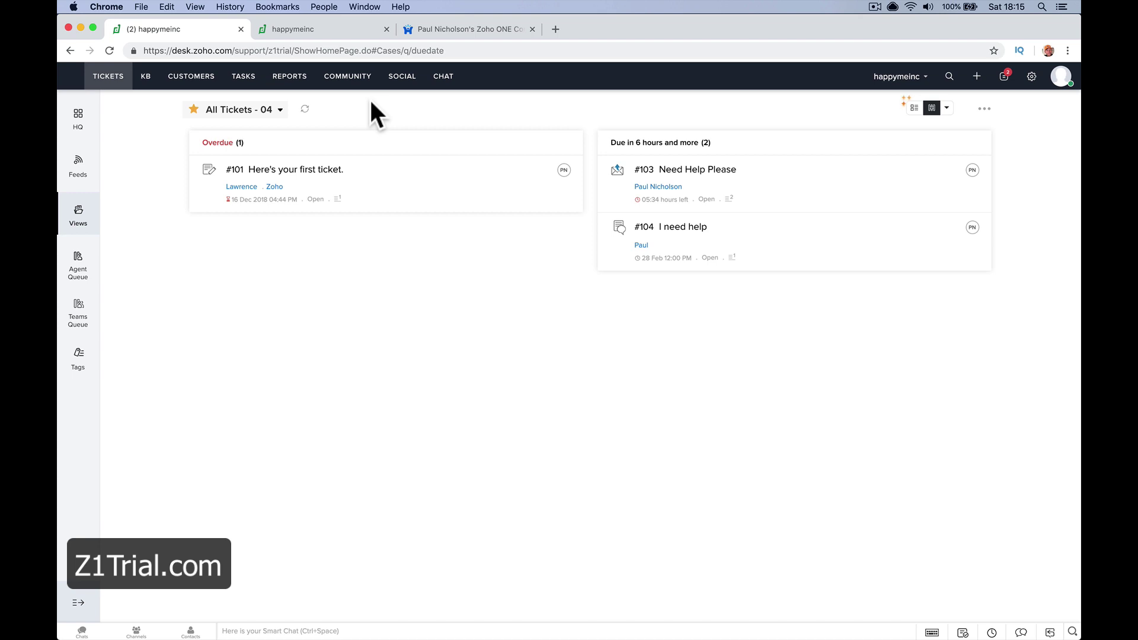
In the forum tab, go to the Zoho Desk Your Questions category
{"action": "left_click", "coordinate": [460, 33]}
{"action": "scroll", "coordinate": [416, 371], "scroll_direction": "down", "scroll_amount": 5}
{"action": "scroll", "coordinate": [415, 366], "scroll_direction": "down", "scroll_amount": 6}
{"action": "left_click", "coordinate": [373, 266]}
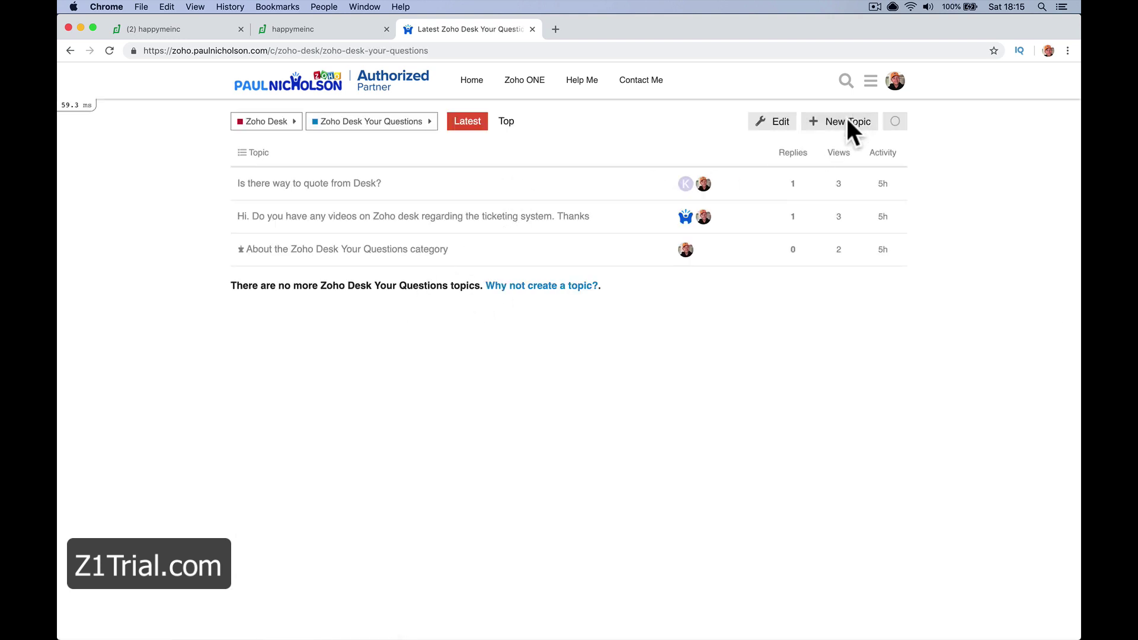
Start a new topic titled 'How Do I Add The Widget To Wordpress?'
{"action": "left_click", "coordinate": [842, 125]}
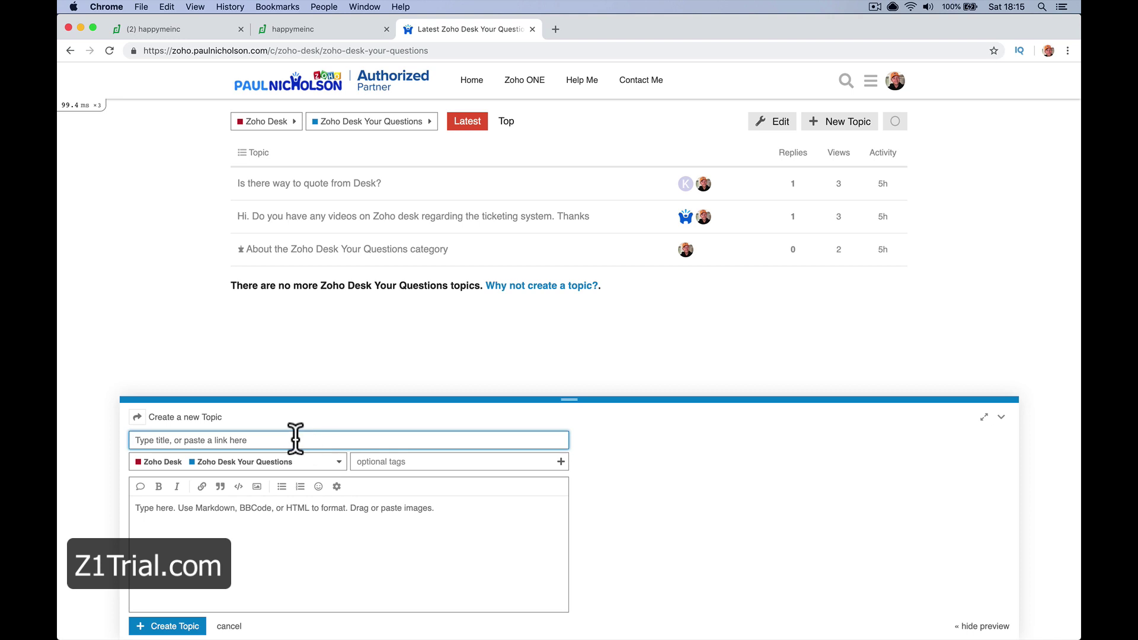
{"action": "type", "text": "How Do I Add The WW"}
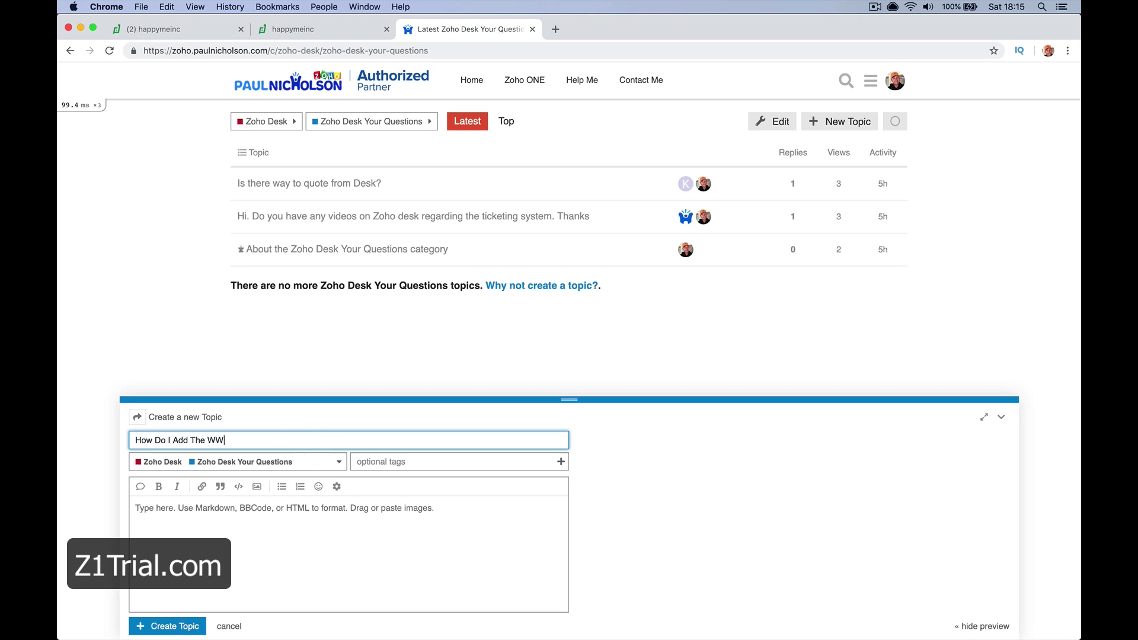
{"action": "key", "text": "BackSpace"}
{"action": "type", "text": "if"}
{"action": "key", "text": "BackSpace"}
{"action": "type", "text": "dget To Work"}
{"action": "key", "text": "BackSpace"}
{"action": "type", "text": "dpress?"}
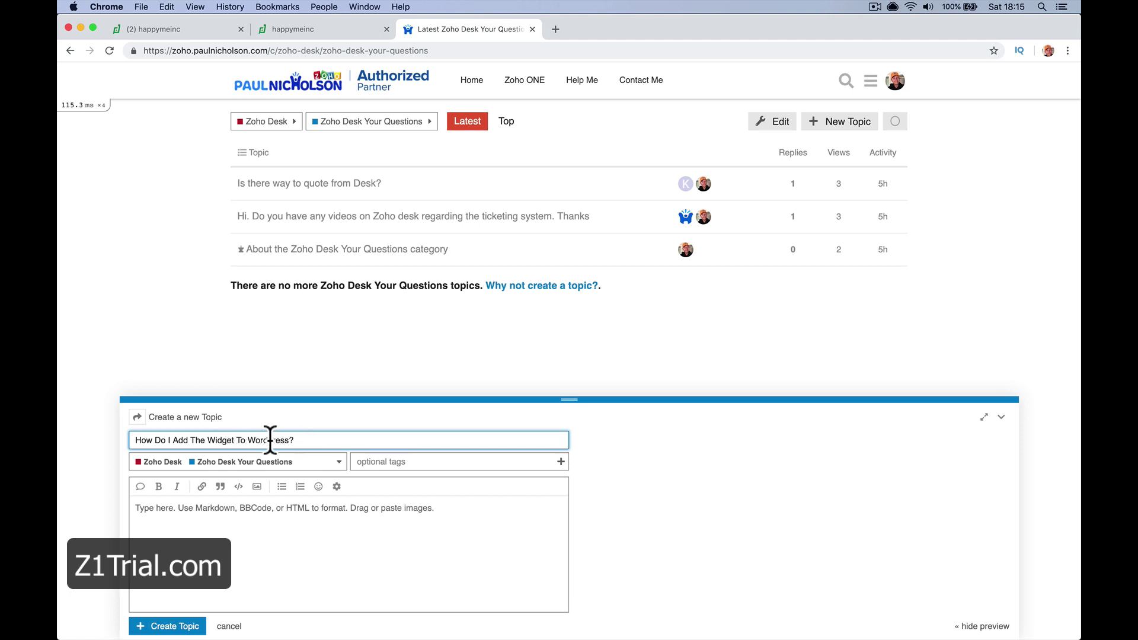
Copy the title into the post body and publish the topic
{"action": "triple_click", "coordinate": [270, 440]}
{"action": "key", "text": "super+c"}
{"action": "left_click", "coordinate": [228, 518]}
{"action": "key", "text": "super+v"}
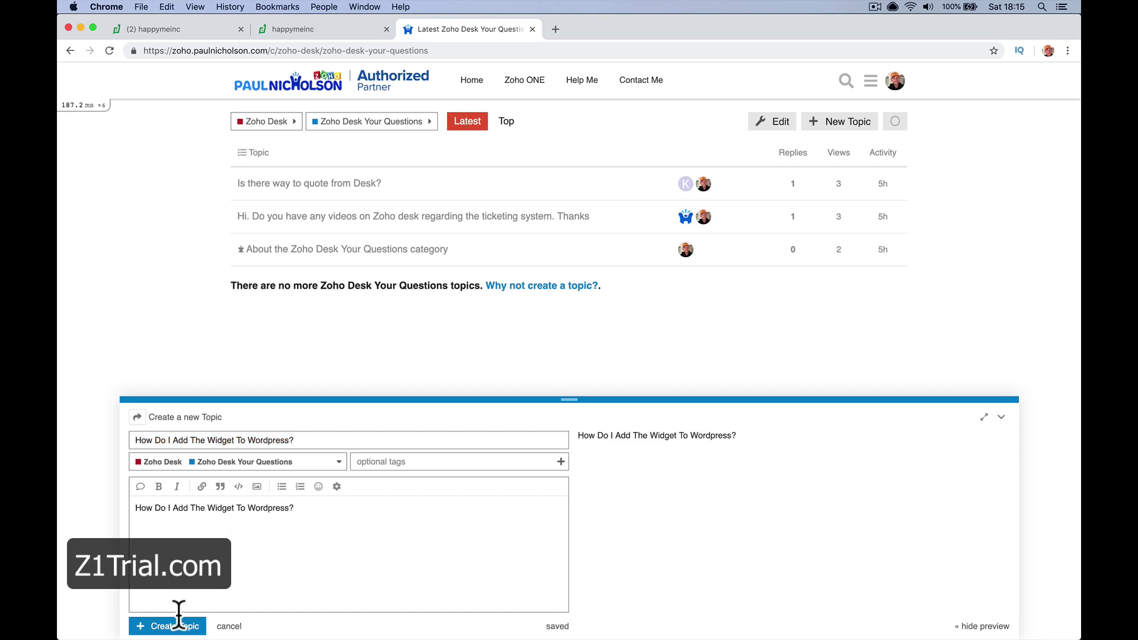
{"action": "left_click", "coordinate": [176, 627]}
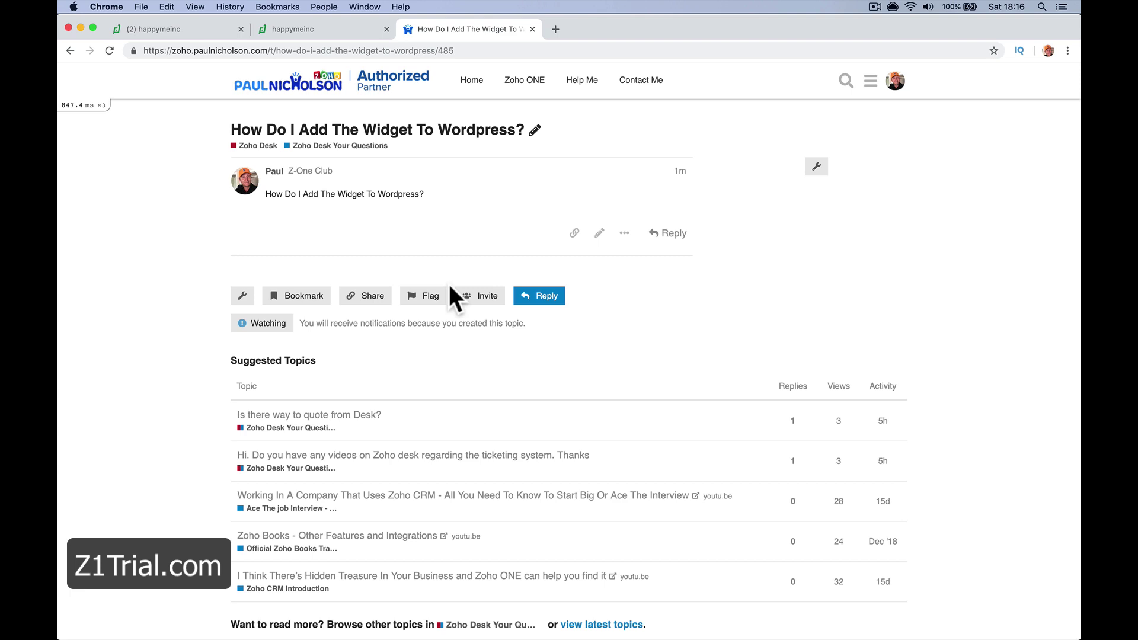
Go to z1trial.com in the current tab
{"action": "left_click", "coordinate": [549, 52]}
{"action": "type", "text": "z1trial.com"}
{"action": "key", "text": "Return"}
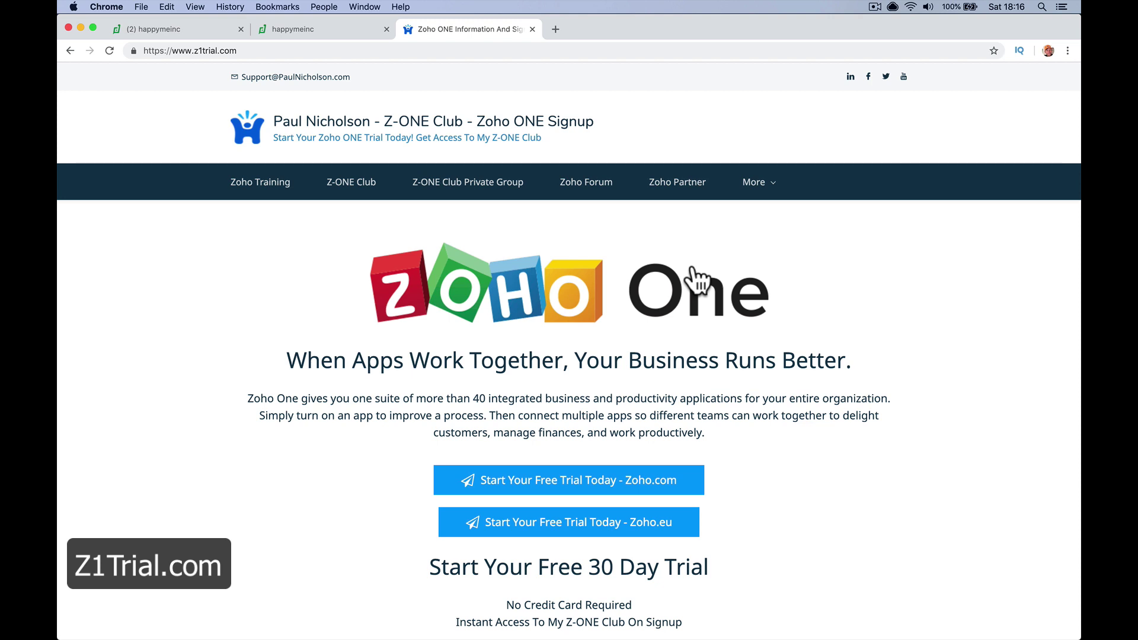
Switch back to the happymeinc help desk tab showing All Tickets
{"action": "left_click", "coordinate": [323, 27]}
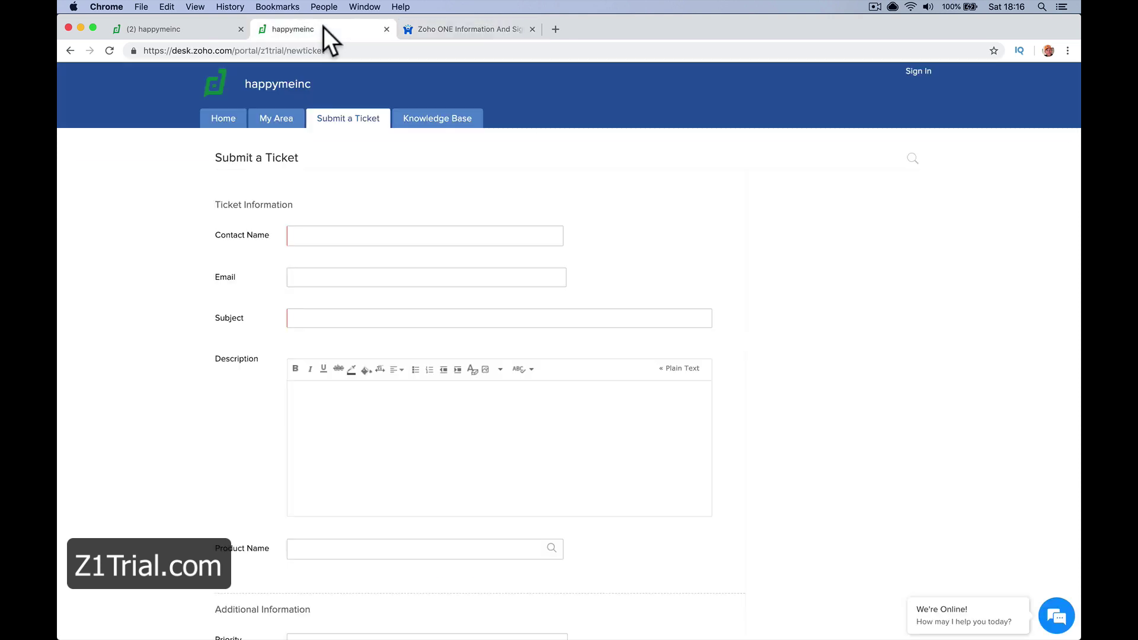
{"action": "left_click", "coordinate": [209, 33]}
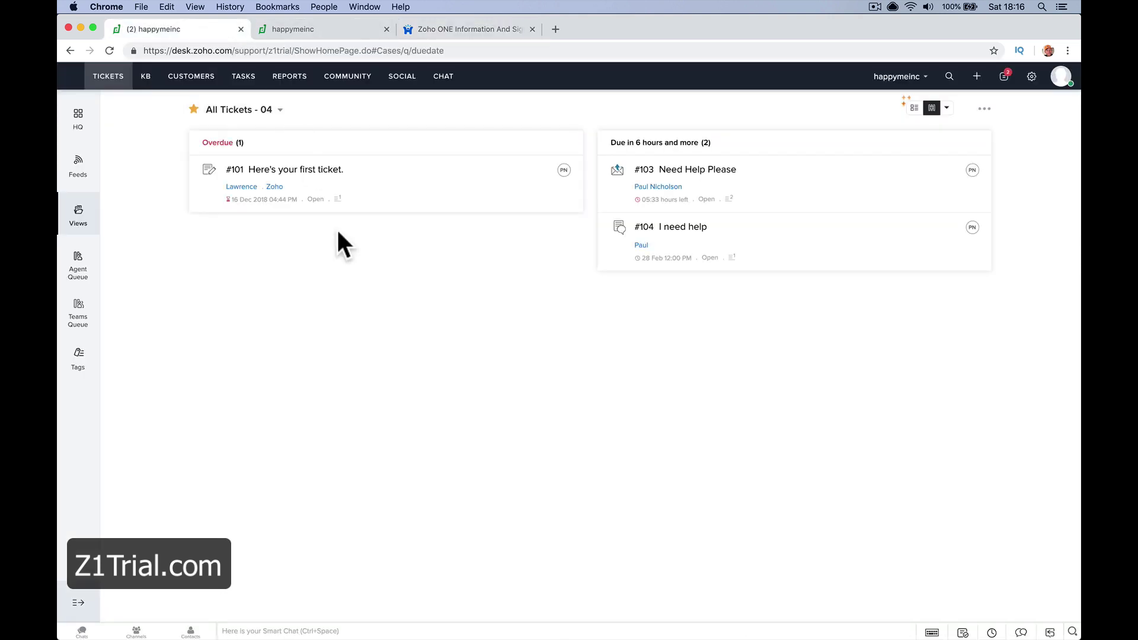